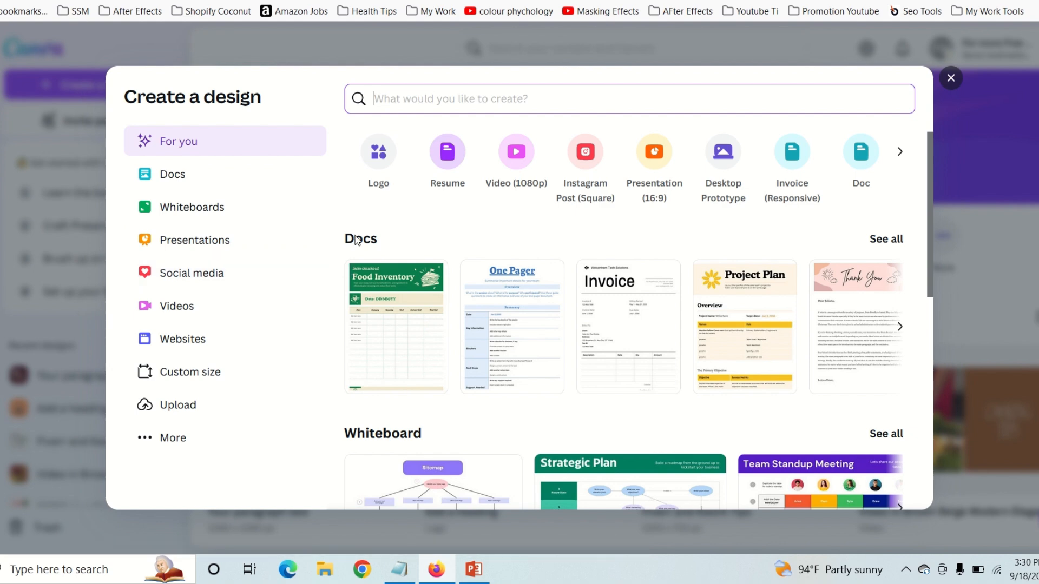
Step: Create a new custom-size design 1080 px wide and 1080 px high
left_click(203, 368)
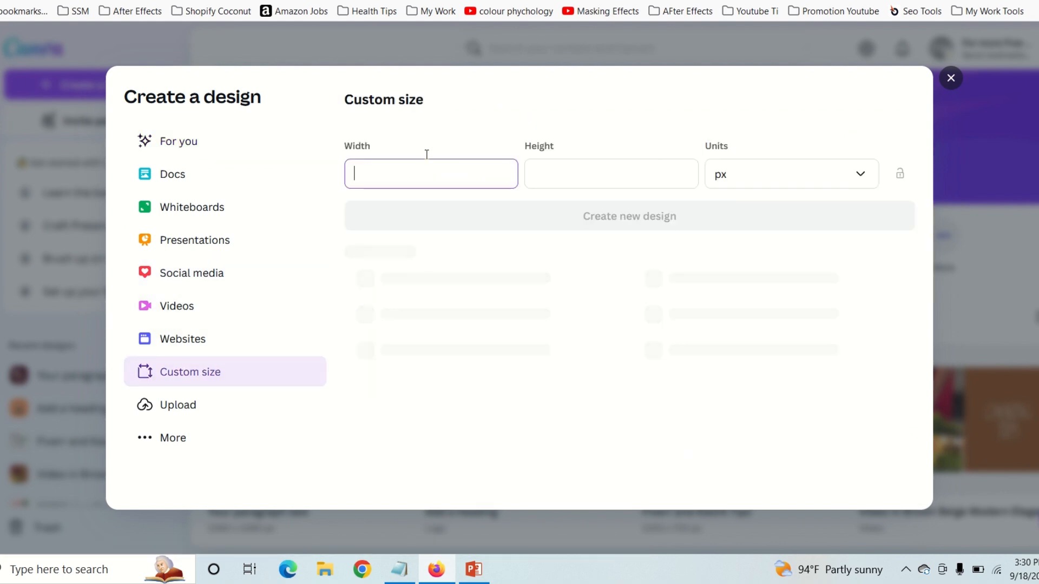
type("1080")
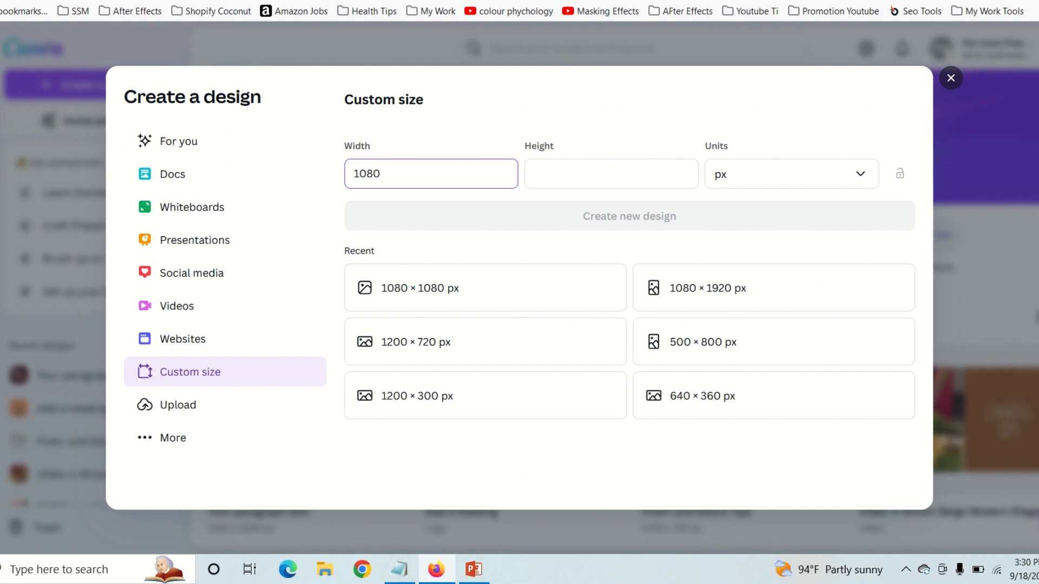
left_click(535, 174)
type("1")
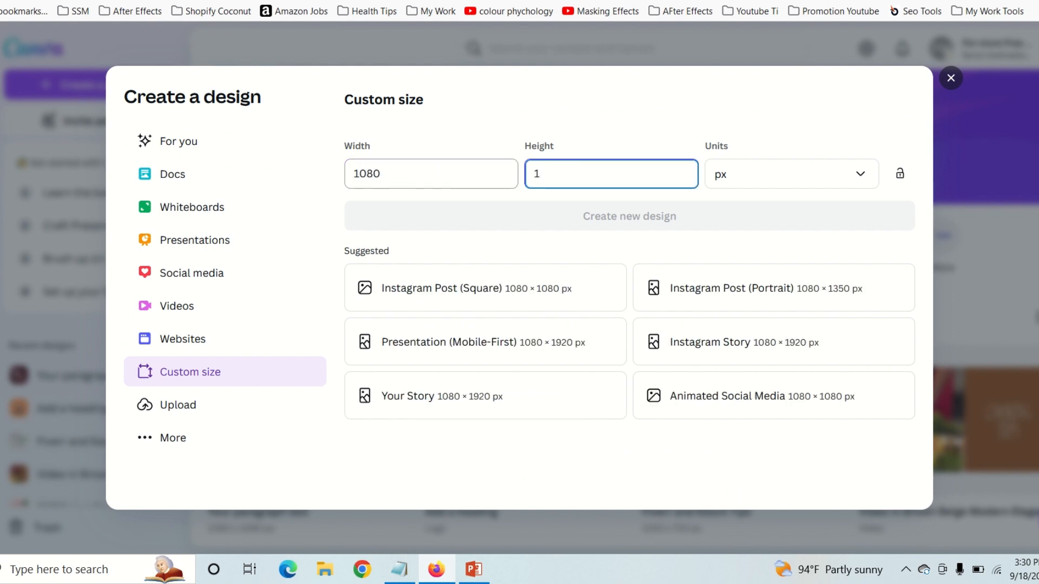
type("080")
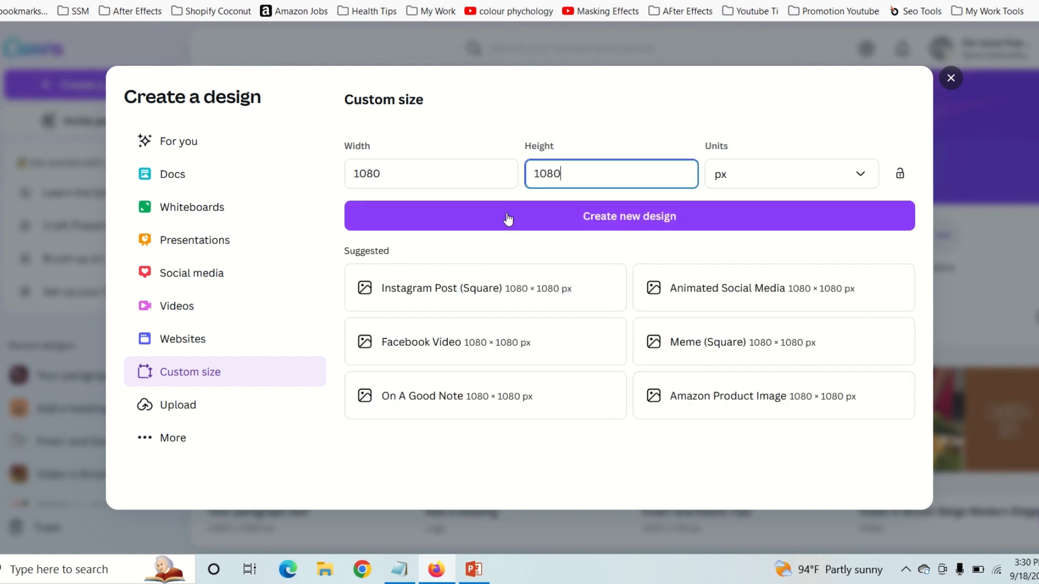
left_click(508, 220)
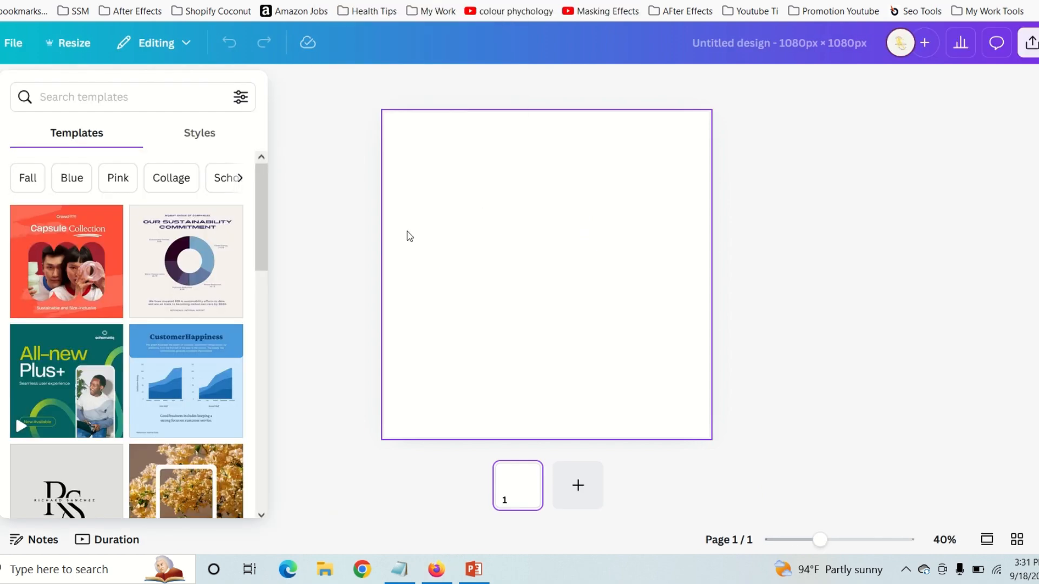
Step: Fill the page background with medium grey and add the uploaded beetroot juice bottle photo to the page
left_click(399, 111)
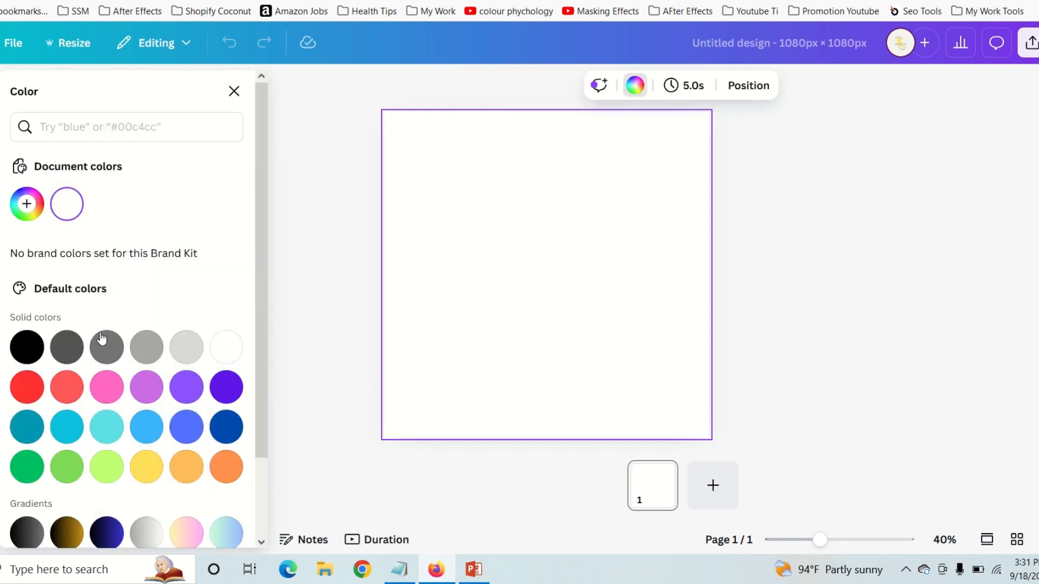
left_click(146, 347)
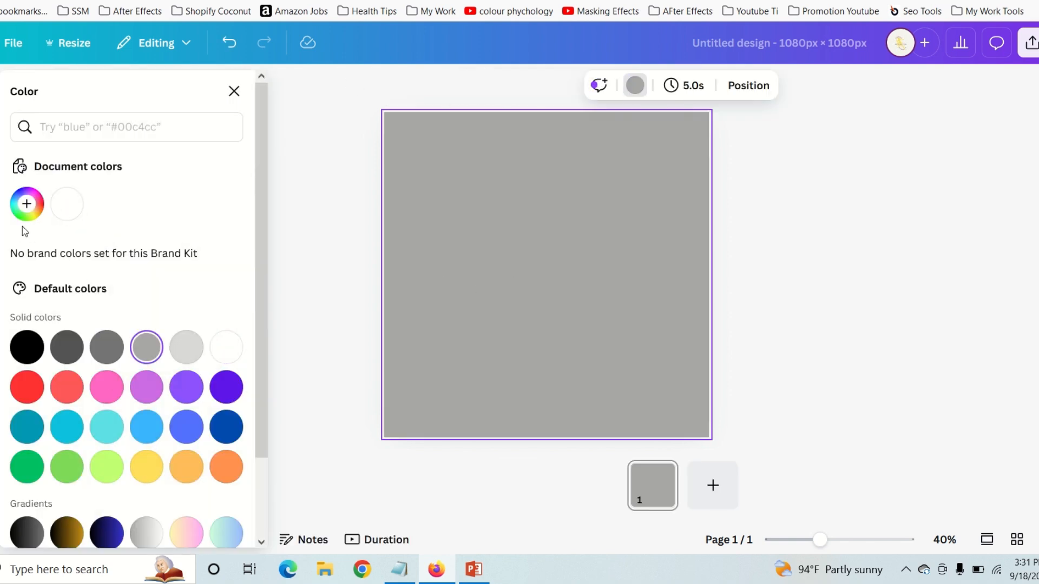
left_click(0, 303)
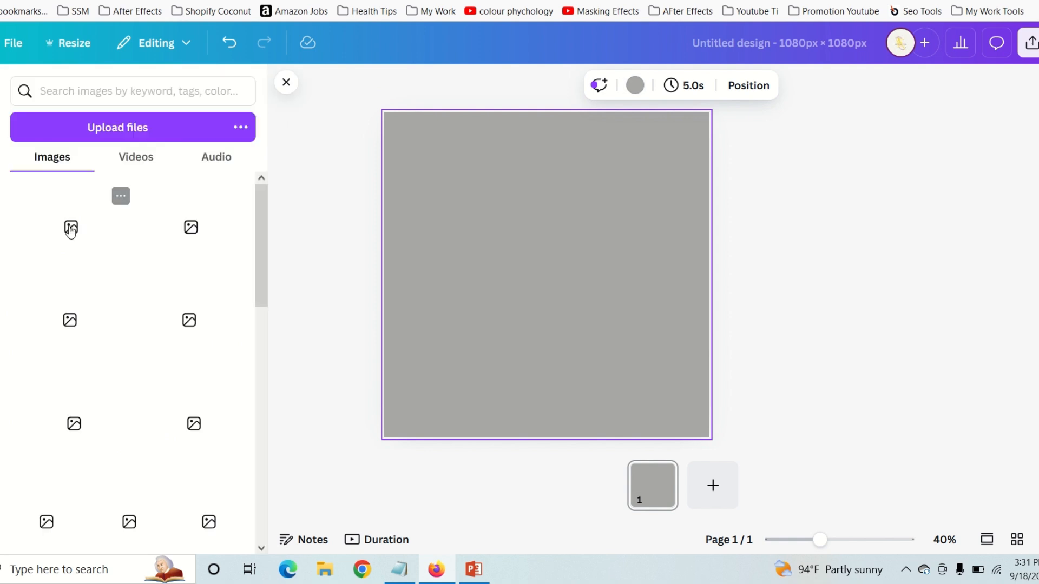
left_click(64, 268)
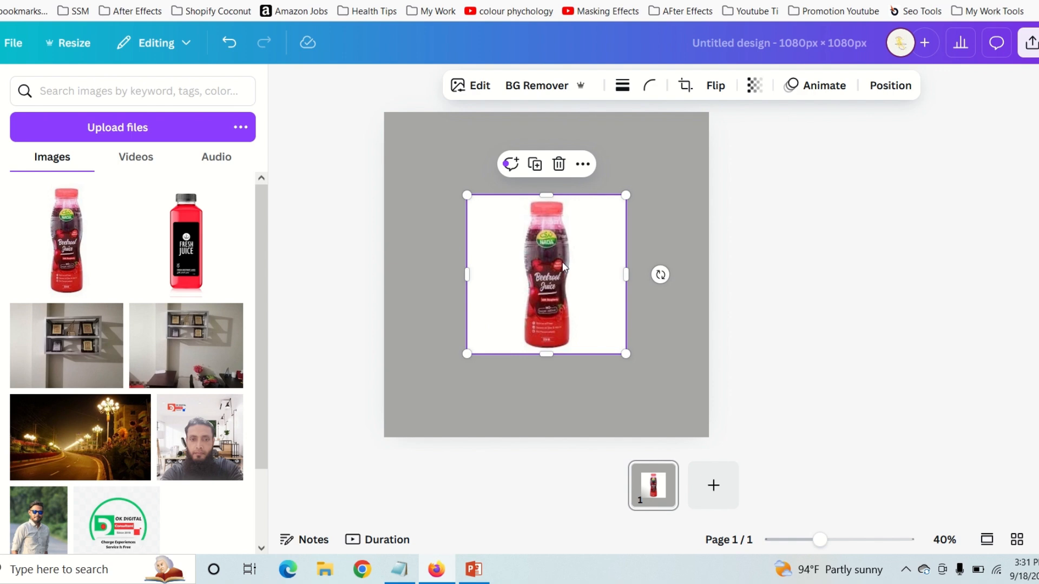
Step: Separate the bottle from its photo with Magic Grab and delete the leftover white background image
left_click(476, 88)
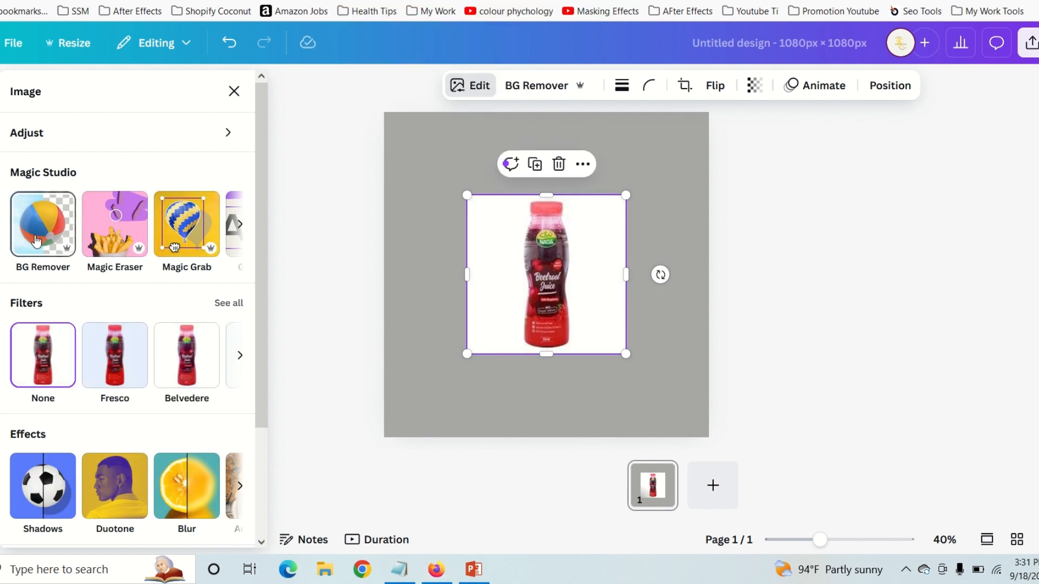
left_click(192, 231)
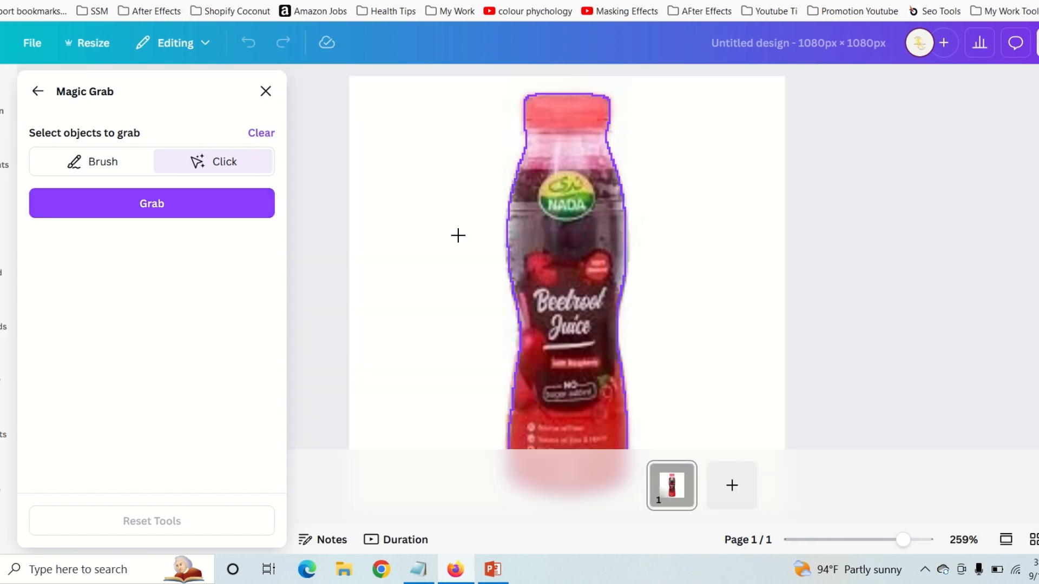
left_click(179, 215)
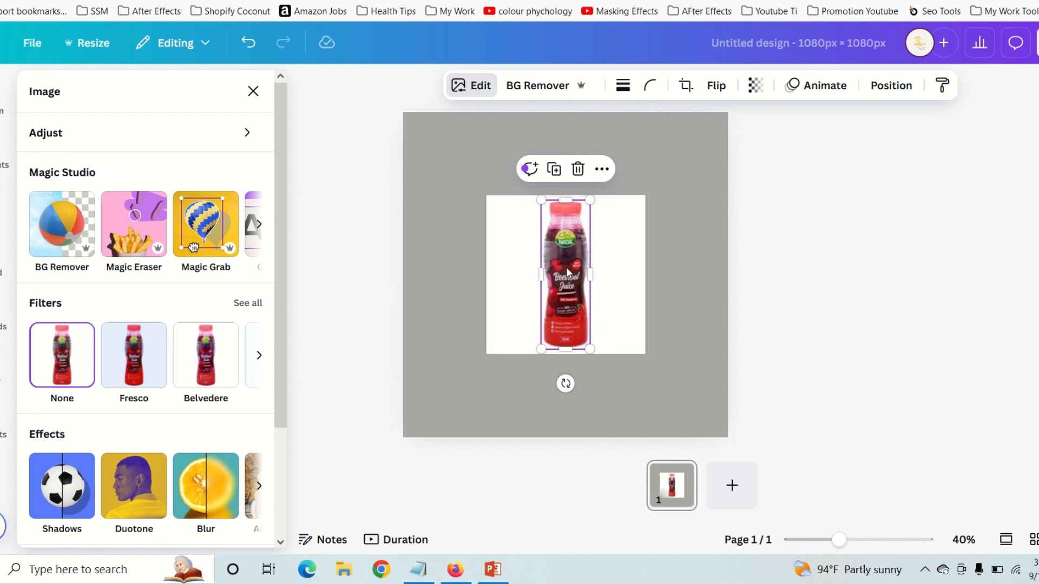
left_click_drag(567, 272, 622, 289)
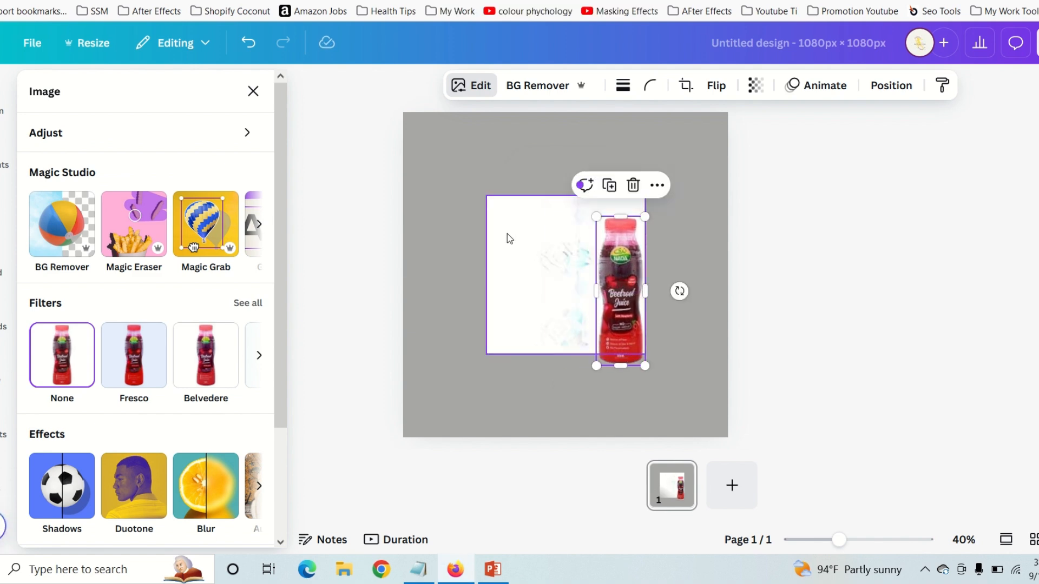
left_click(509, 238)
key("Delete")
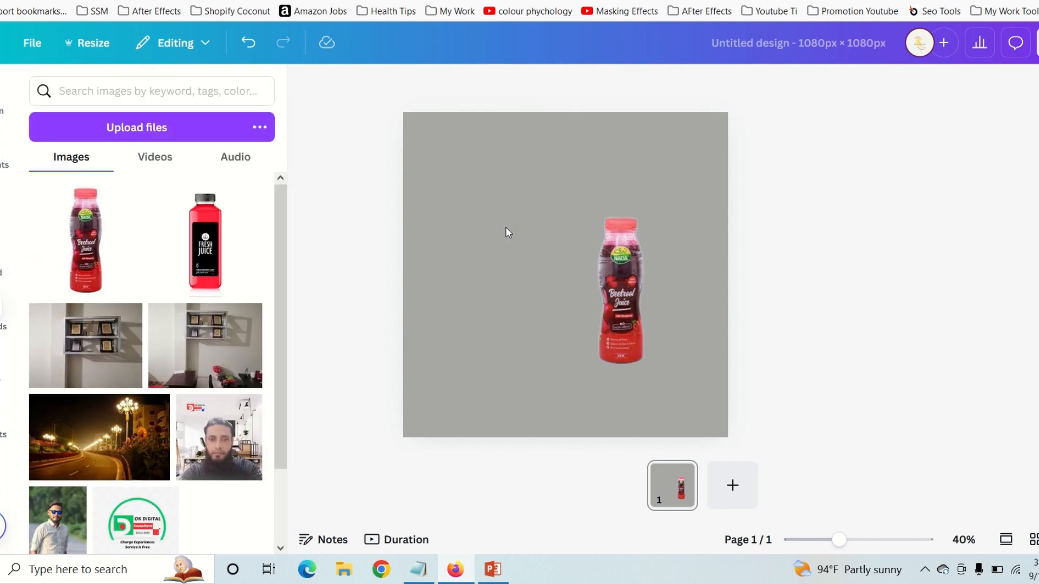
Step: Move the cut-out bottle to the lower middle of the page and enlarge it slightly
left_click_drag(622, 298, 556, 334)
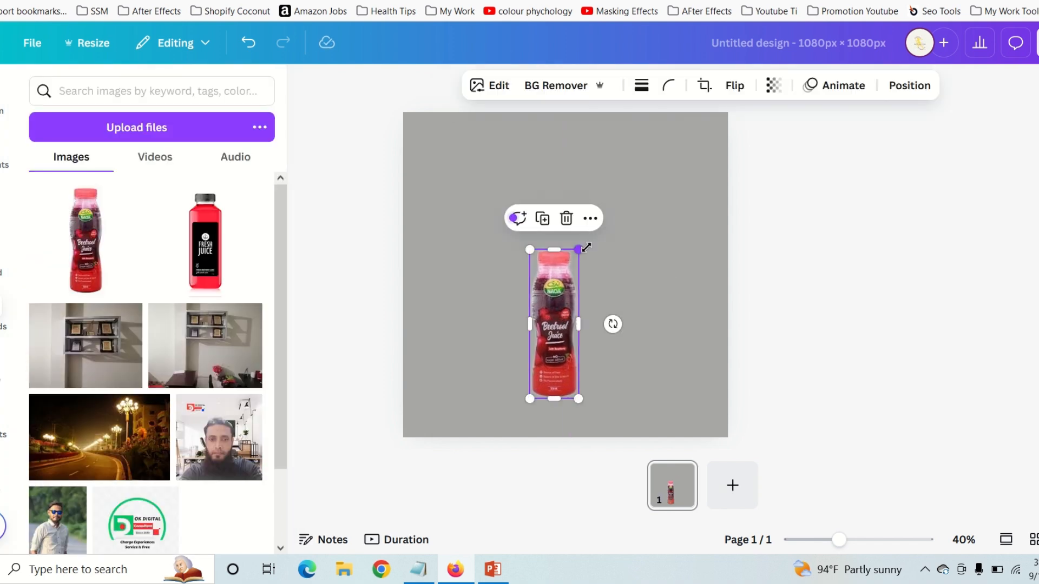
left_click_drag(586, 248, 612, 236)
mouse_move(552, 323)
left_mouse_down()
mouse_move(560, 283)
mouse_move(532, 302)
mouse_move(551, 320)
left_mouse_up()
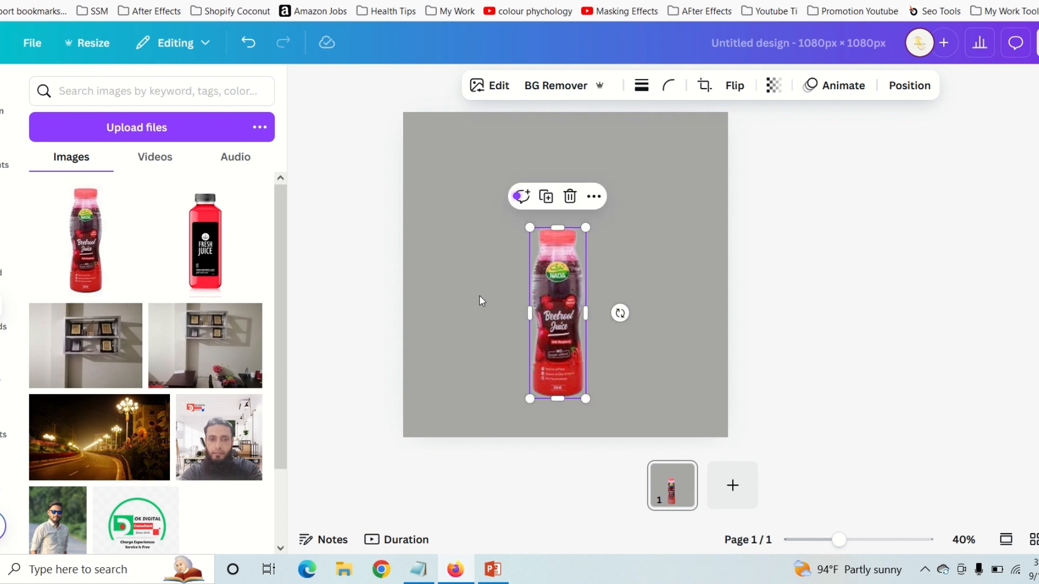
Step: Change the page background to white and nudge the bottle slightly closer to the page's vertical centre line
left_click(485, 196)
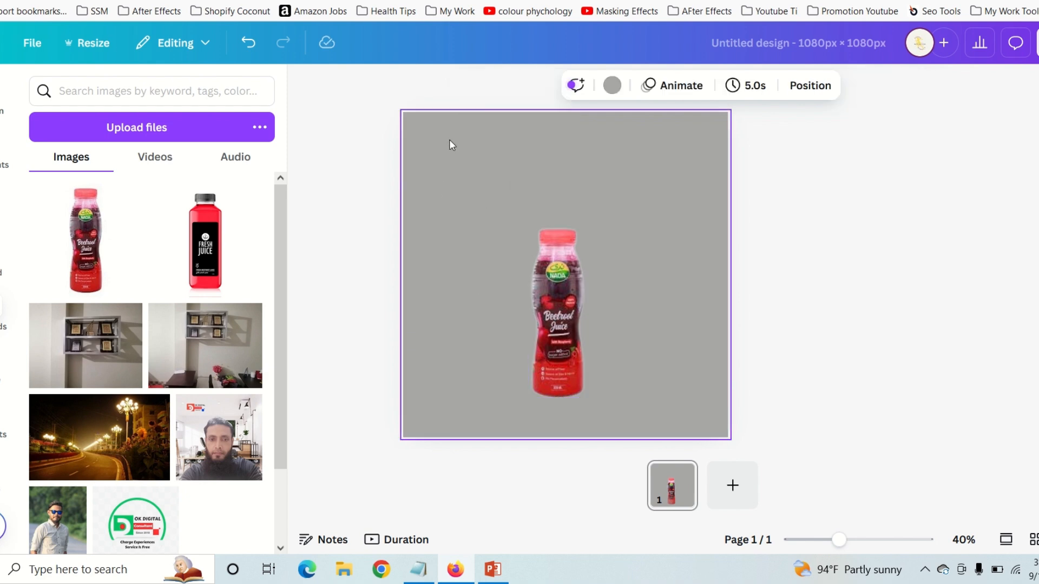
left_click(610, 86)
left_click(86, 326)
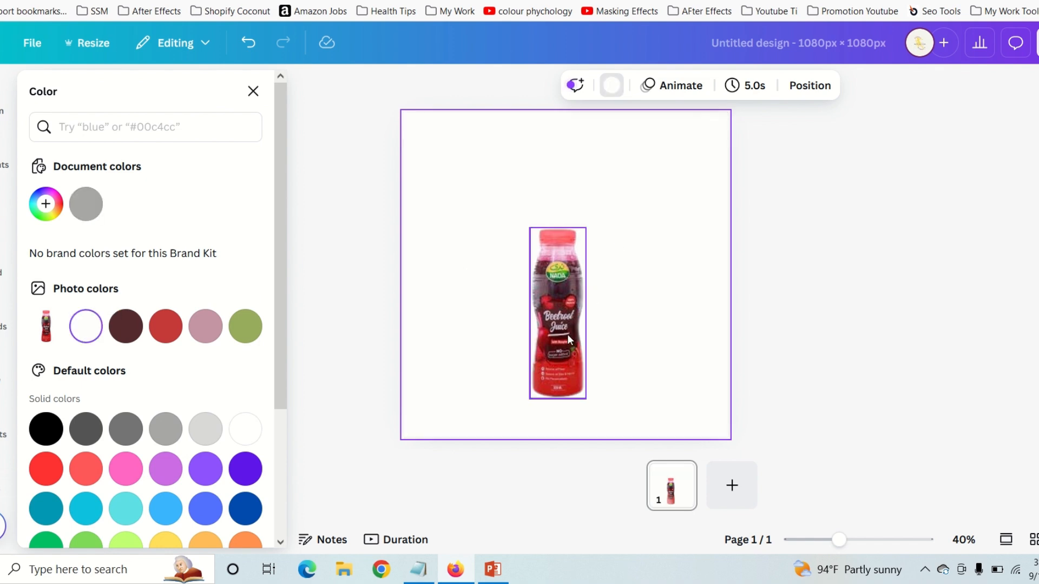
left_click(568, 339)
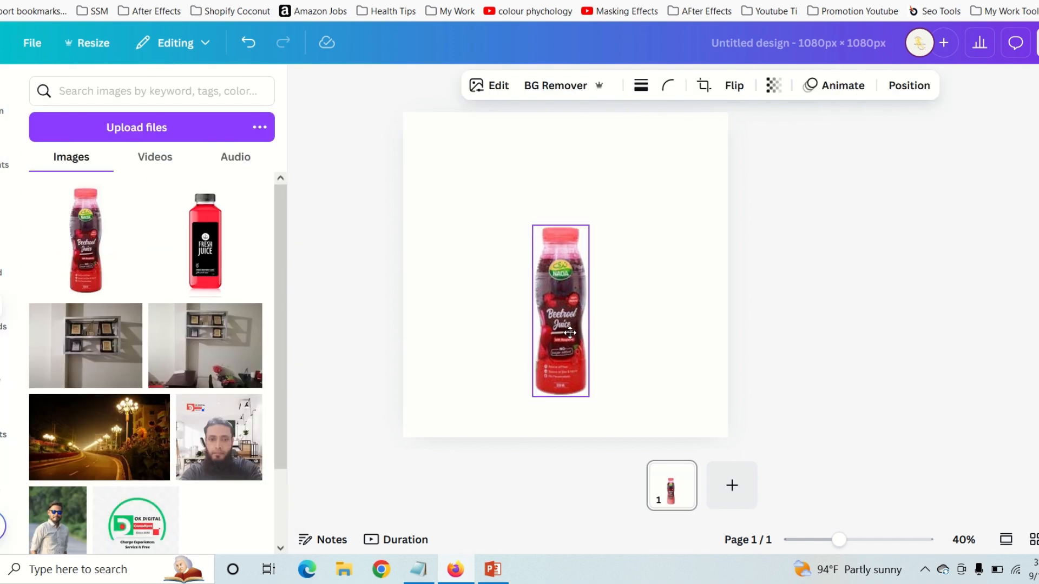
left_click(648, 310)
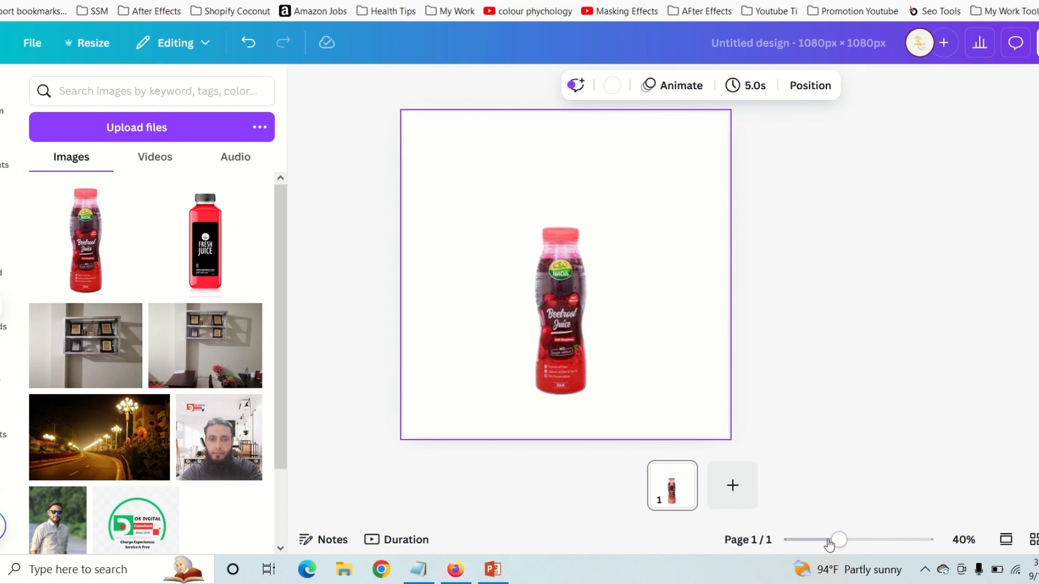
Step: Search the elements for "isolated splash", limit the results to graphics and add the dark red S-shaped splash with droplets
left_click_drag(839, 541, 847, 542)
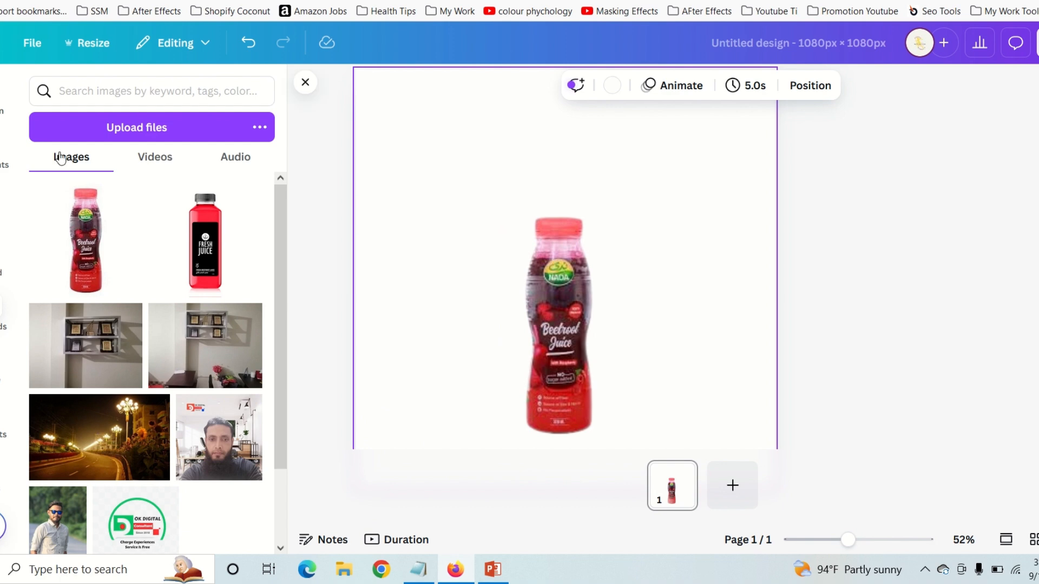
left_click(3, 160)
left_click(99, 91)
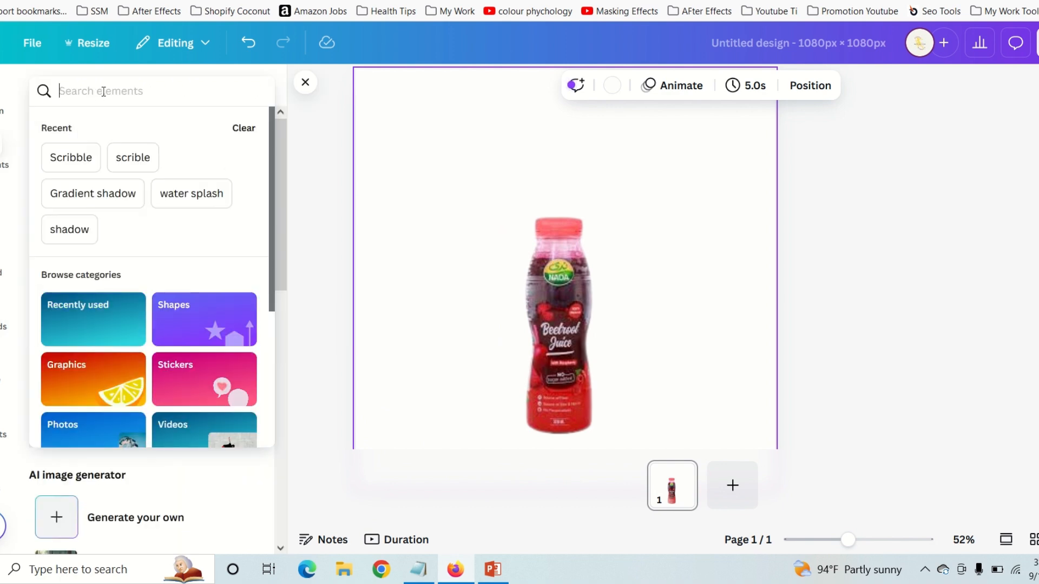
type("isolated")
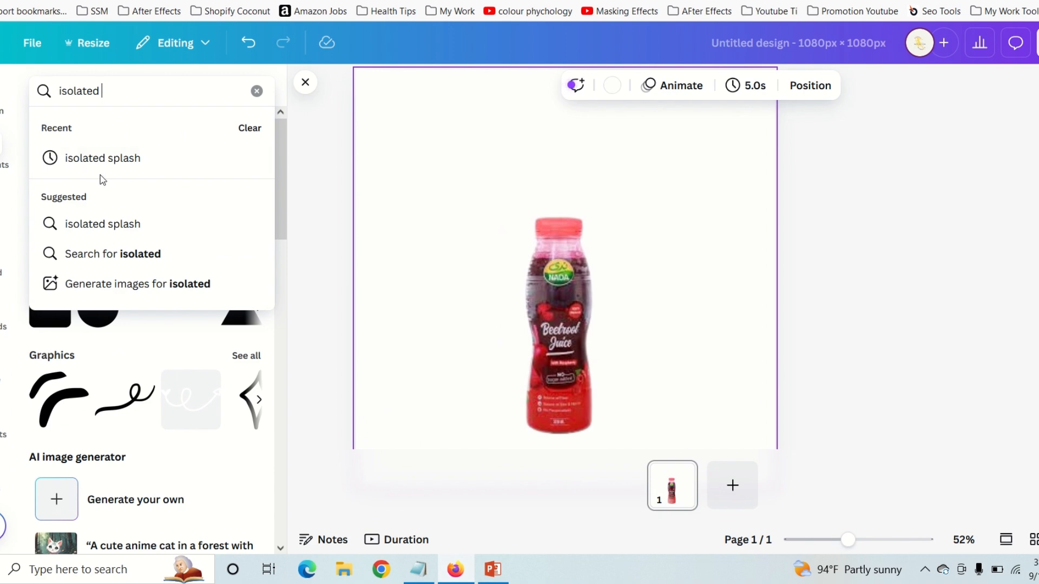
left_click(104, 170)
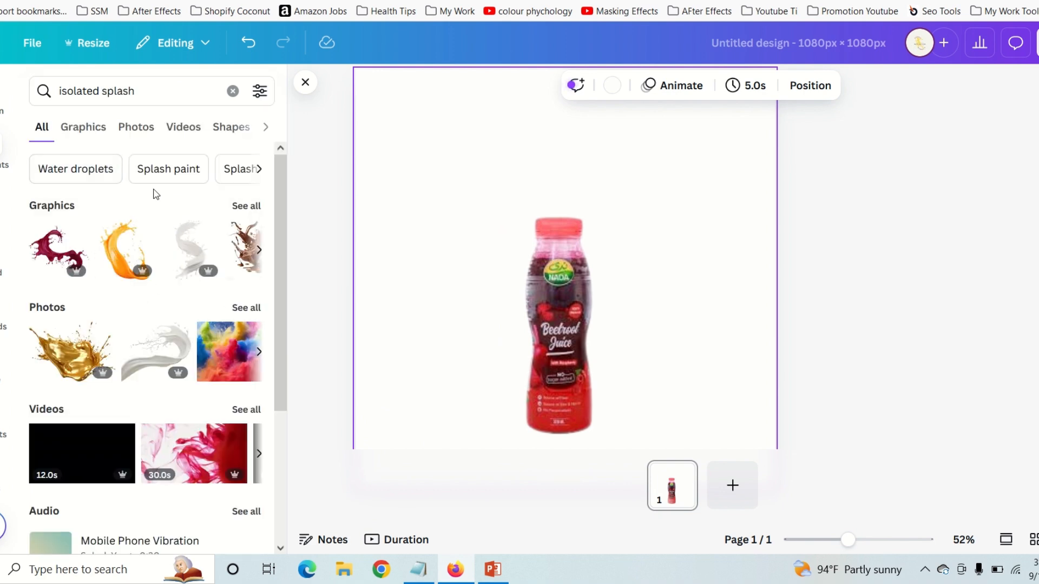
left_click(82, 126)
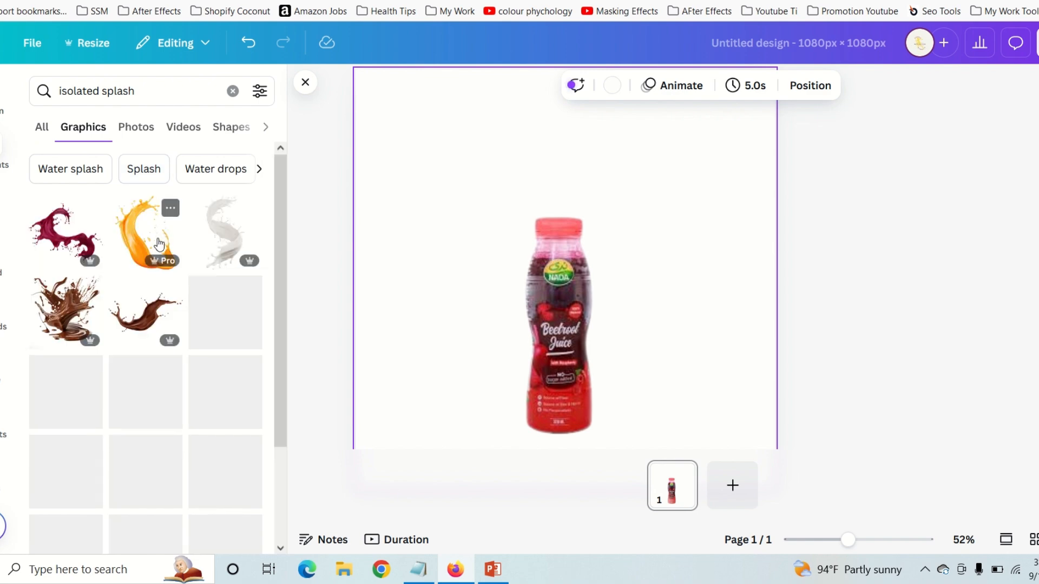
scroll(216, 337, "down", 3)
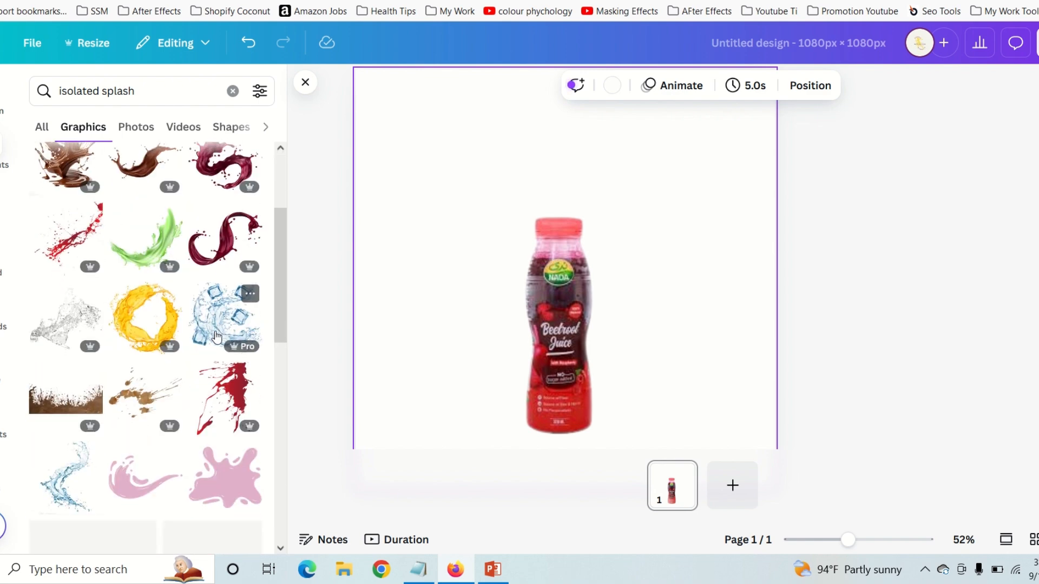
scroll(216, 336, "down", 5)
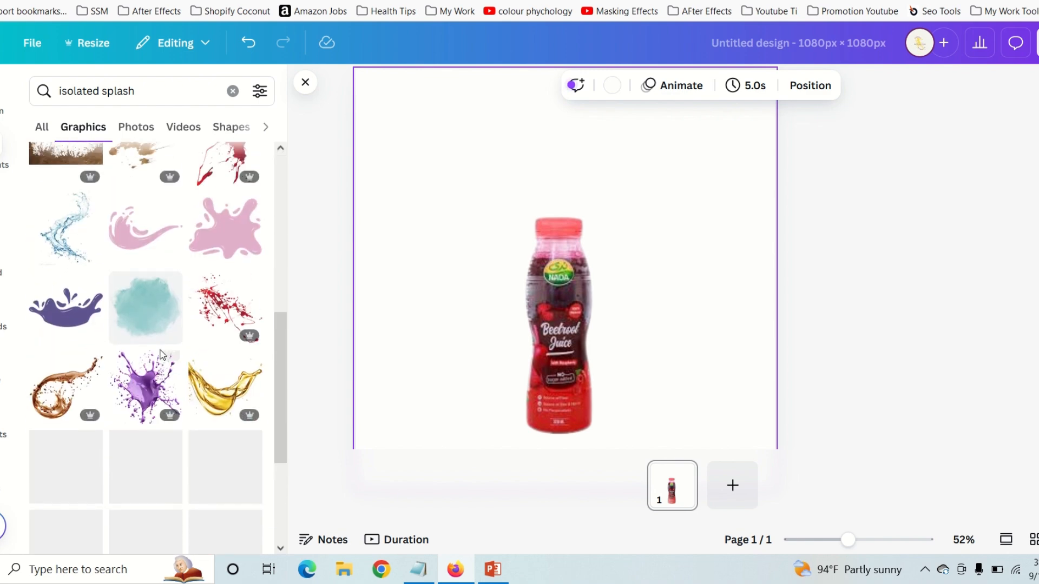
scroll(163, 347, "up", 8)
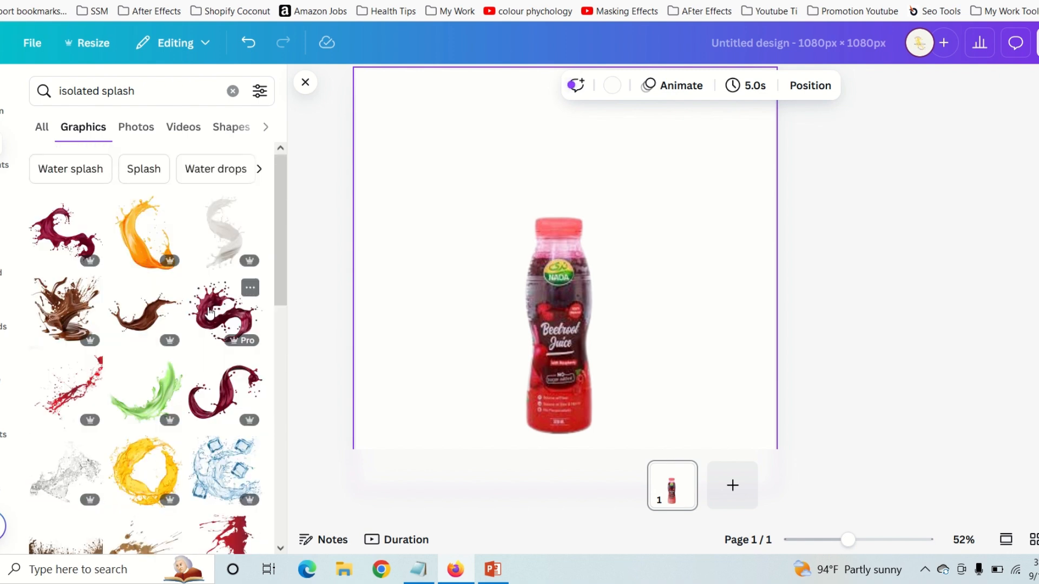
left_click(210, 312)
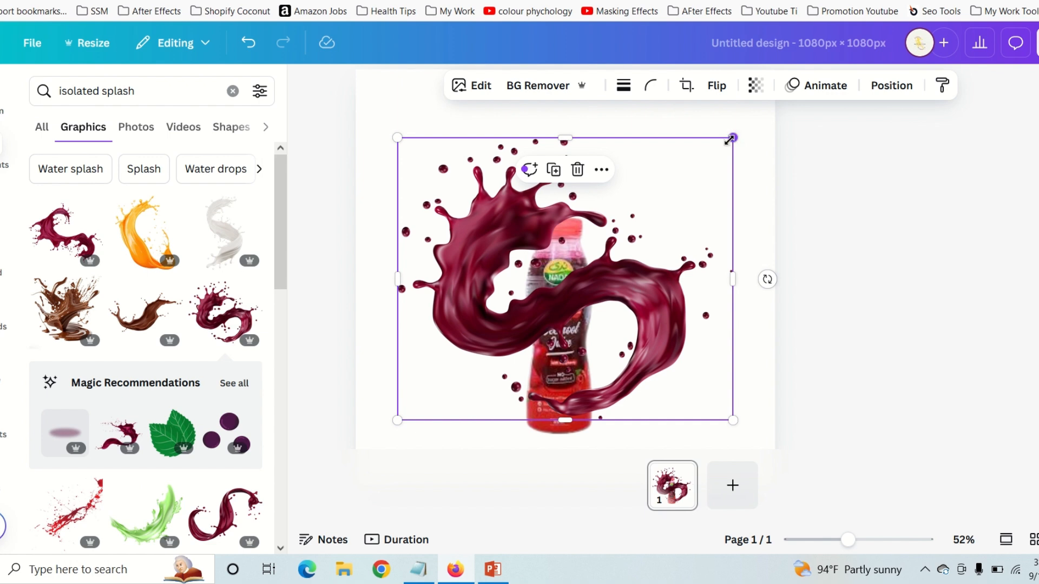
Step: Shrink the splash, rotate it clockwise into an upright S shape and place it over the bottle
left_click_drag(733, 137, 637, 219)
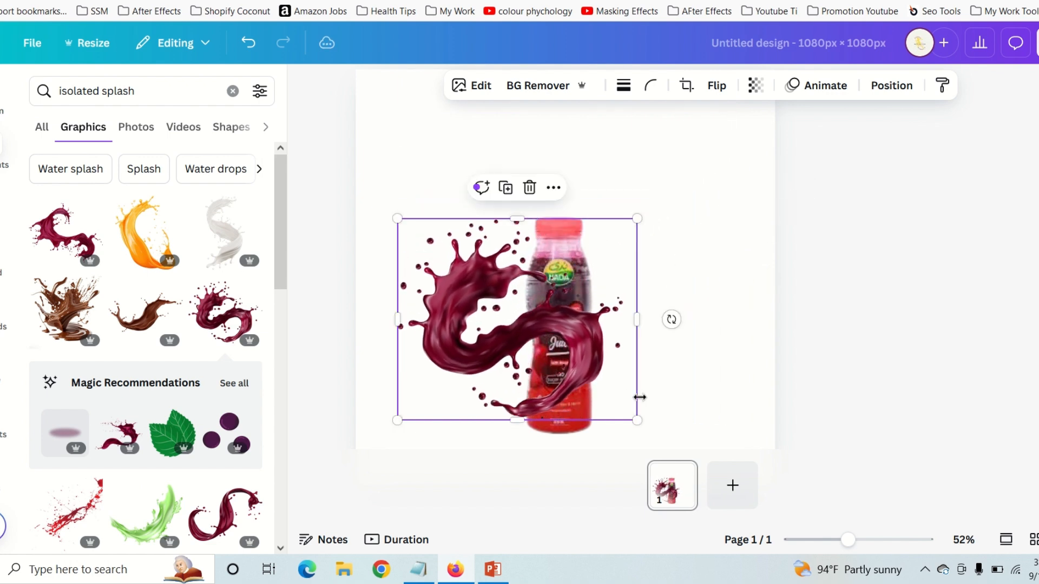
left_click_drag(671, 319, 595, 415)
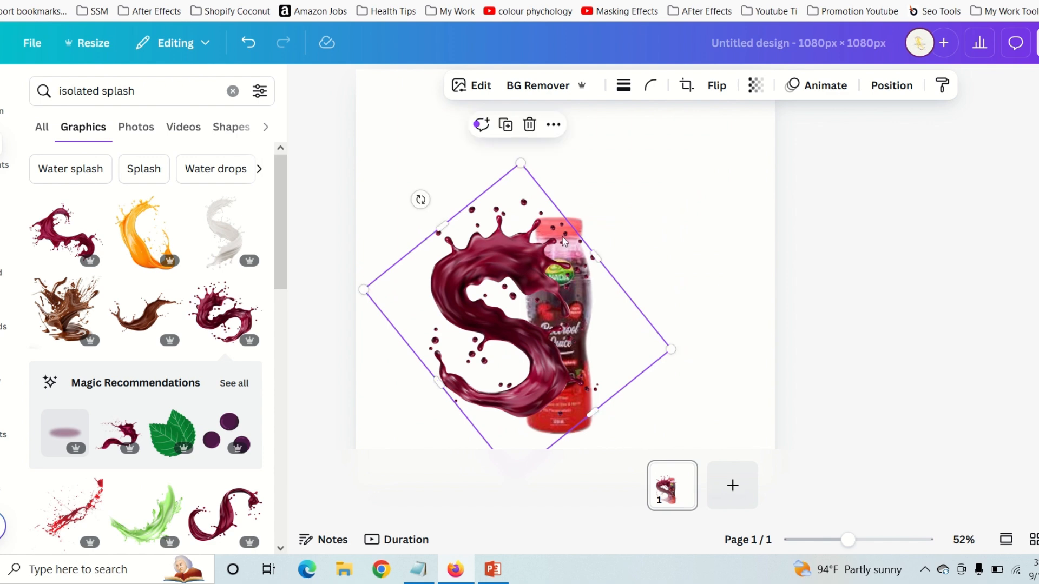
left_click_drag(518, 162, 512, 197)
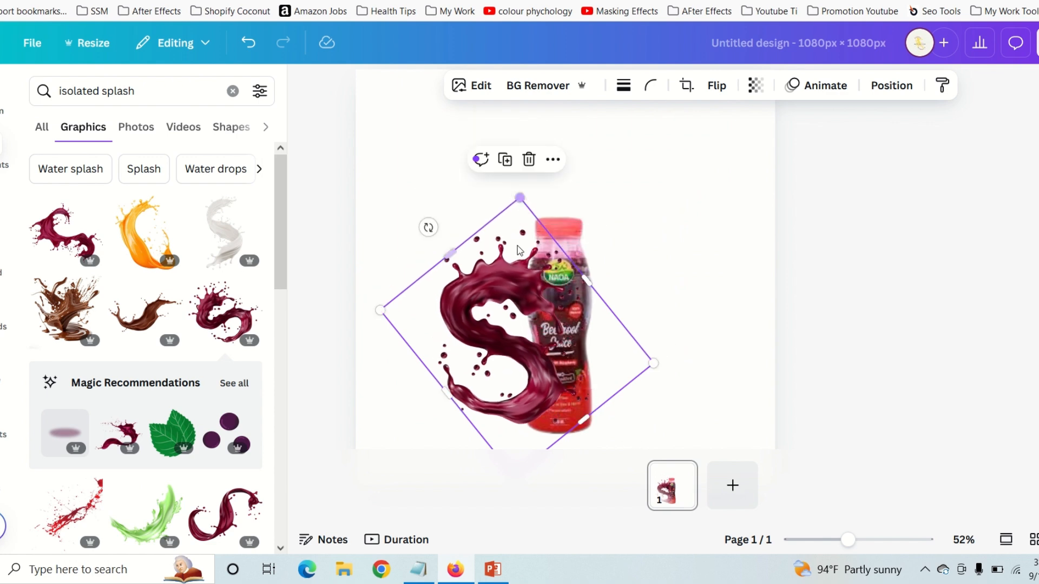
left_click_drag(509, 332, 569, 337)
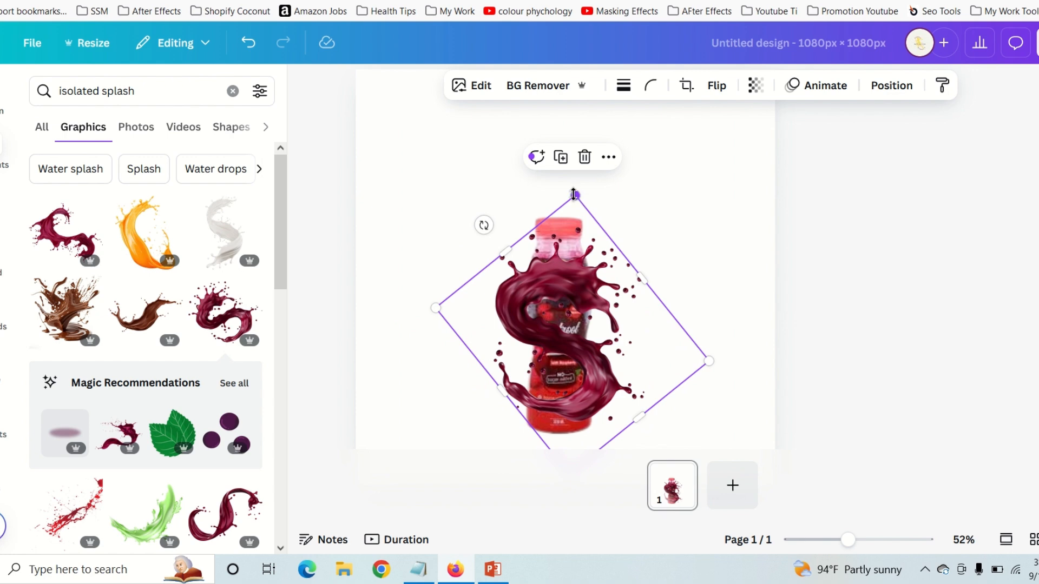
Step: Refit the splash around the bottle by enlarging it slightly, turning it a little counter-clockwise and lowering it
left_click_drag(575, 195, 575, 171)
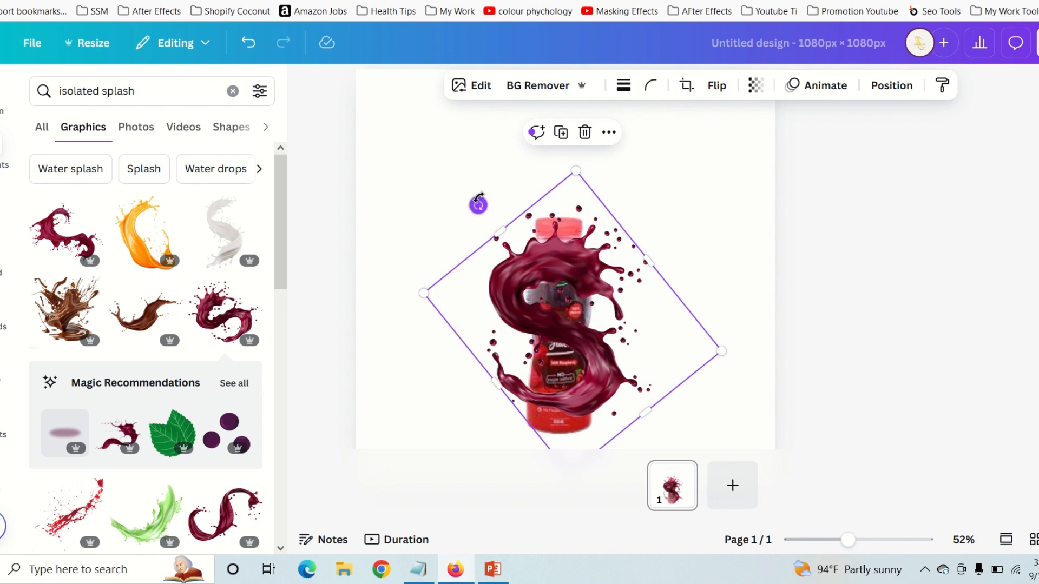
left_click_drag(479, 205, 455, 228)
left_click_drag(561, 383, 561, 396)
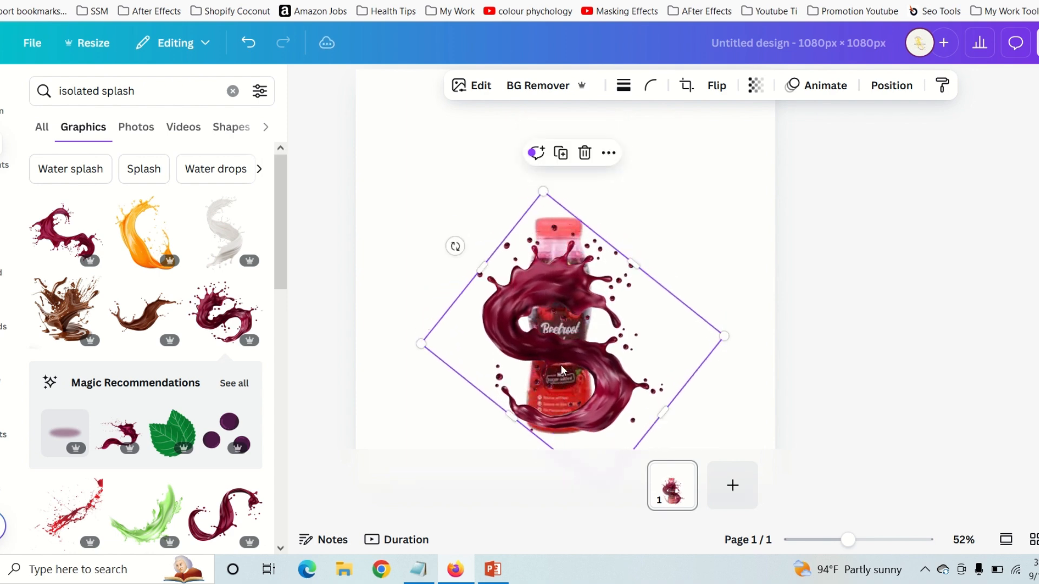
Step: Send the splash to the back behind the bottle and shift it slightly up and to the left
right_click(561, 292)
mouse_move(661, 239)
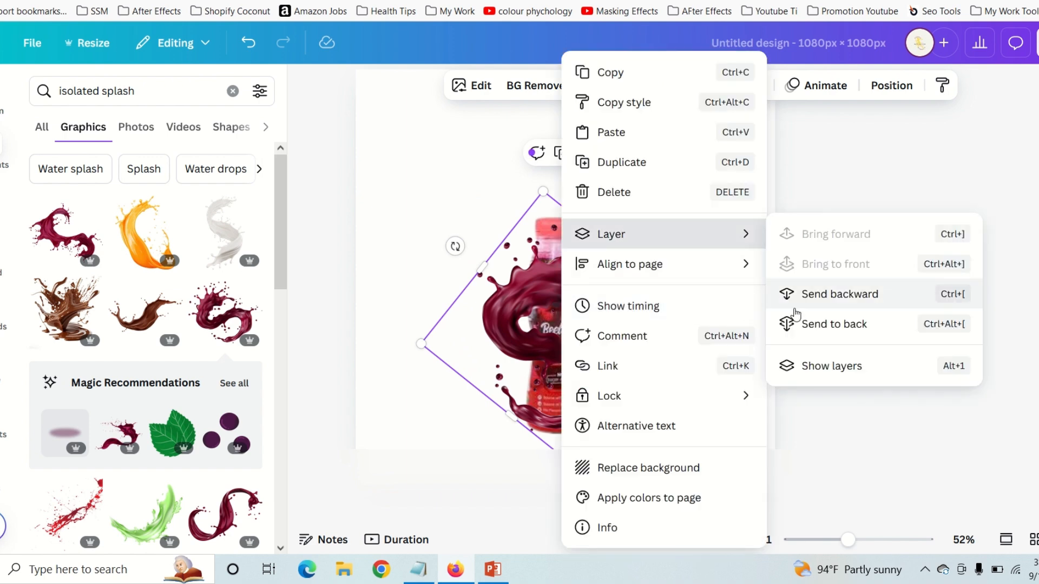
left_click(810, 324)
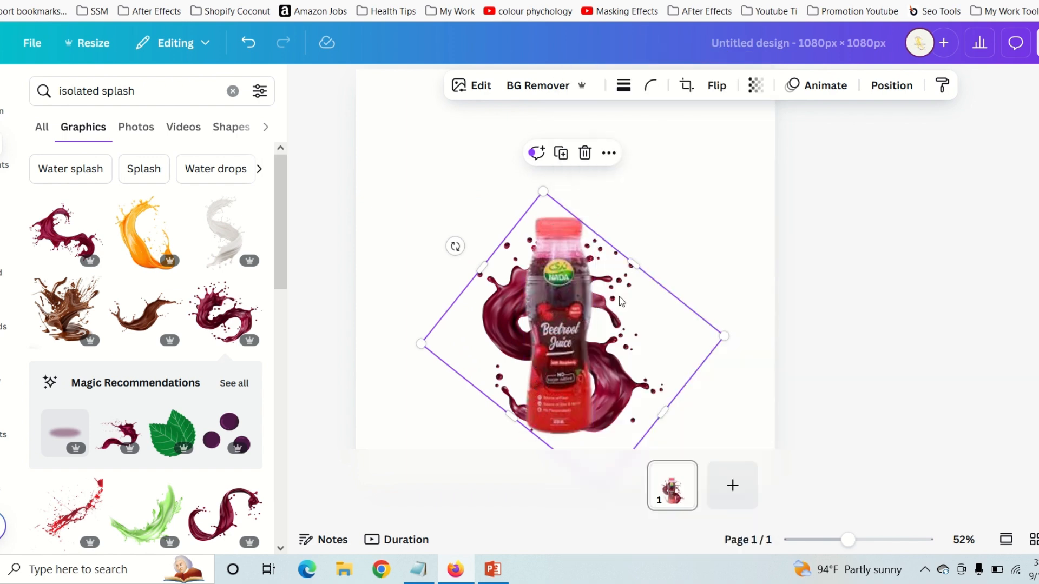
mouse_move(494, 313)
left_mouse_down()
mouse_move(489, 294)
mouse_move(501, 306)
left_mouse_up()
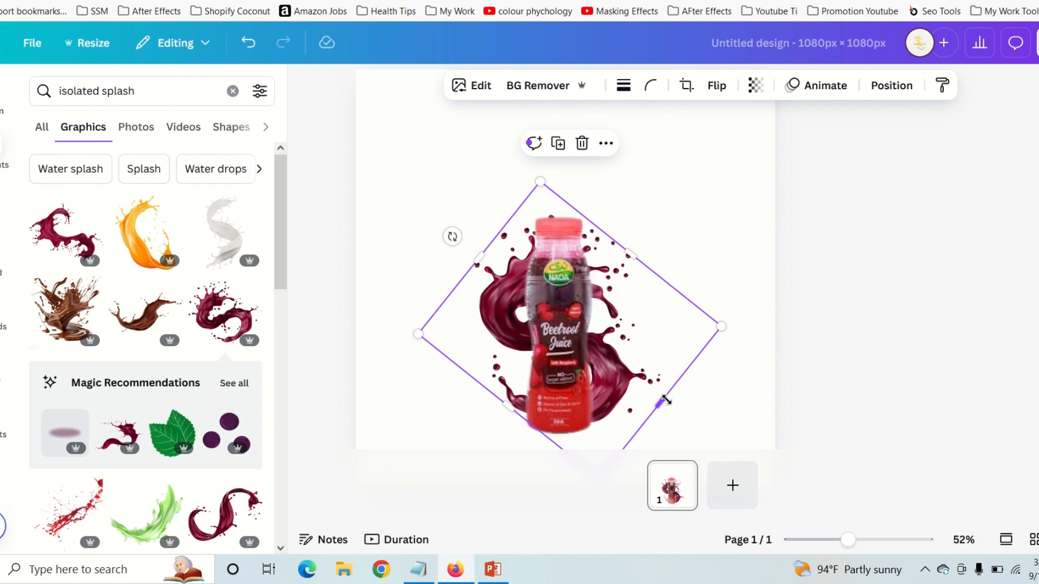
Step: Crop the splash behind the bottle to its upper curl and place an aligned duplicate of it in front of the bottle
left_click_drag(659, 402, 618, 332)
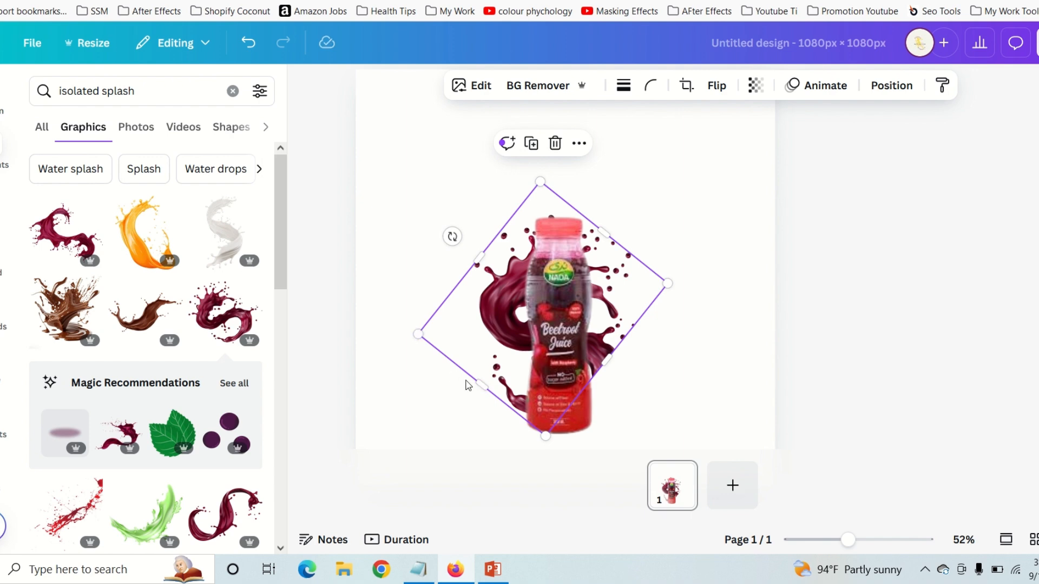
left_click_drag(481, 384, 520, 362)
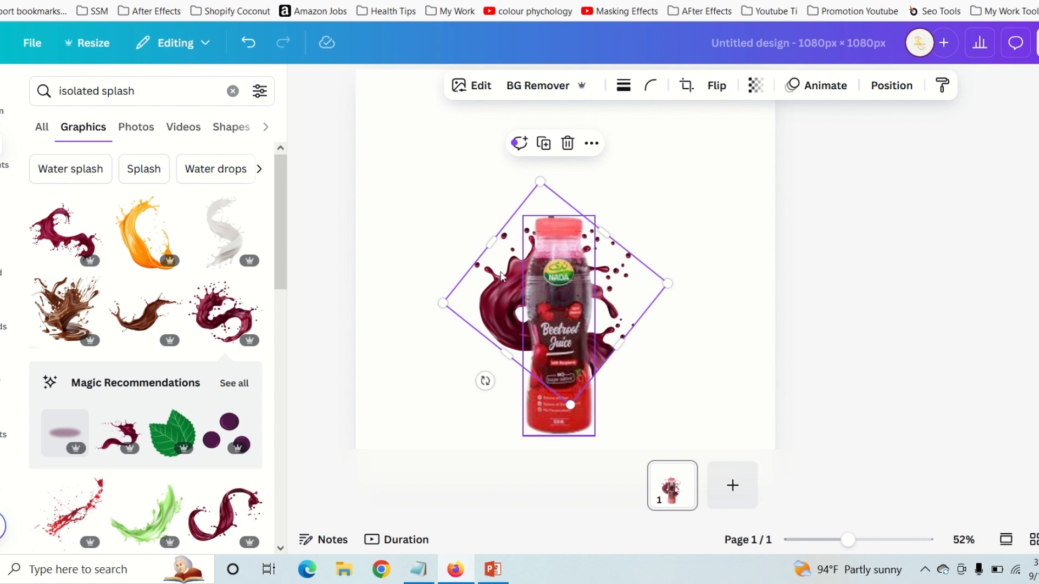
left_click_drag(491, 271, 517, 279)
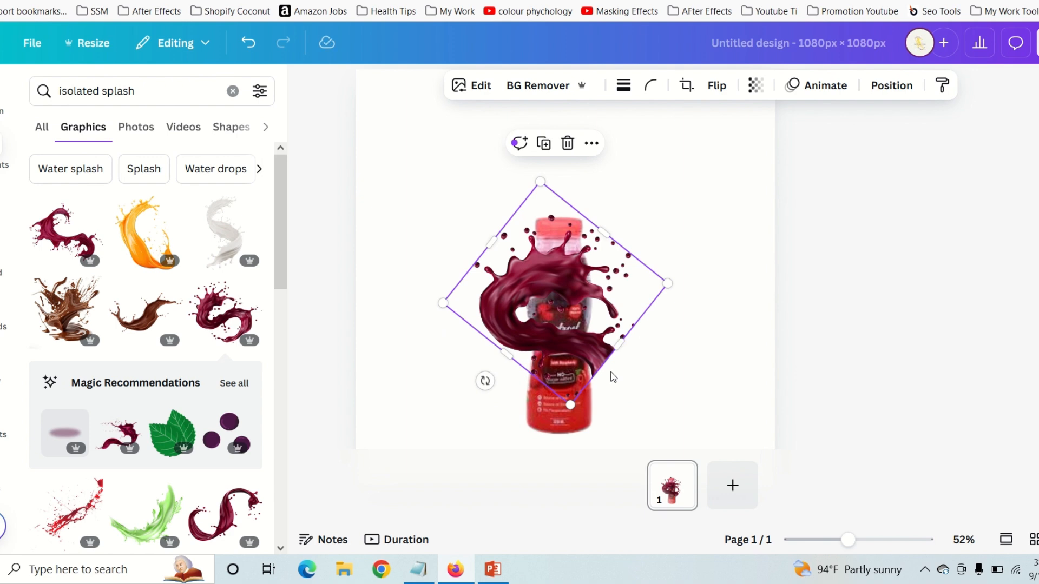
Step: Crop the front splash copy to the upper-left curl so it crosses only the bottle's shoulder and uncovers the label
left_click_drag(618, 342, 608, 331)
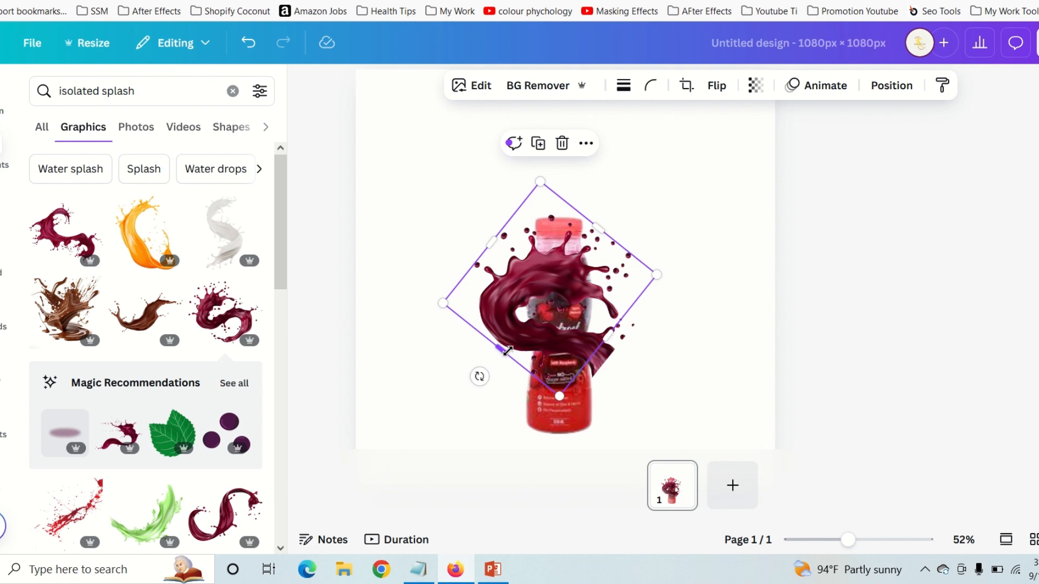
left_click_drag(595, 227, 578, 253)
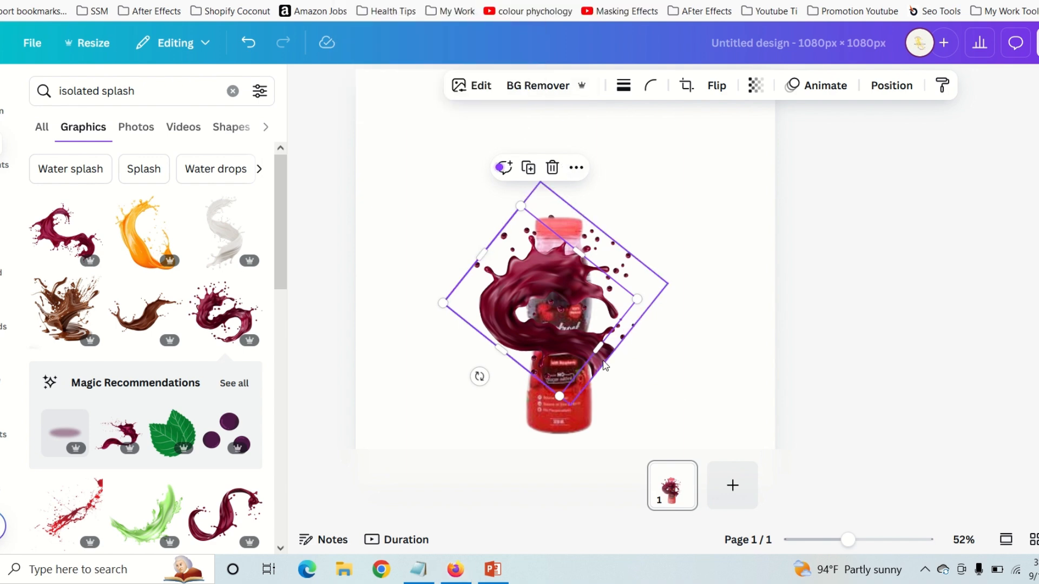
left_click_drag(599, 351, 569, 327)
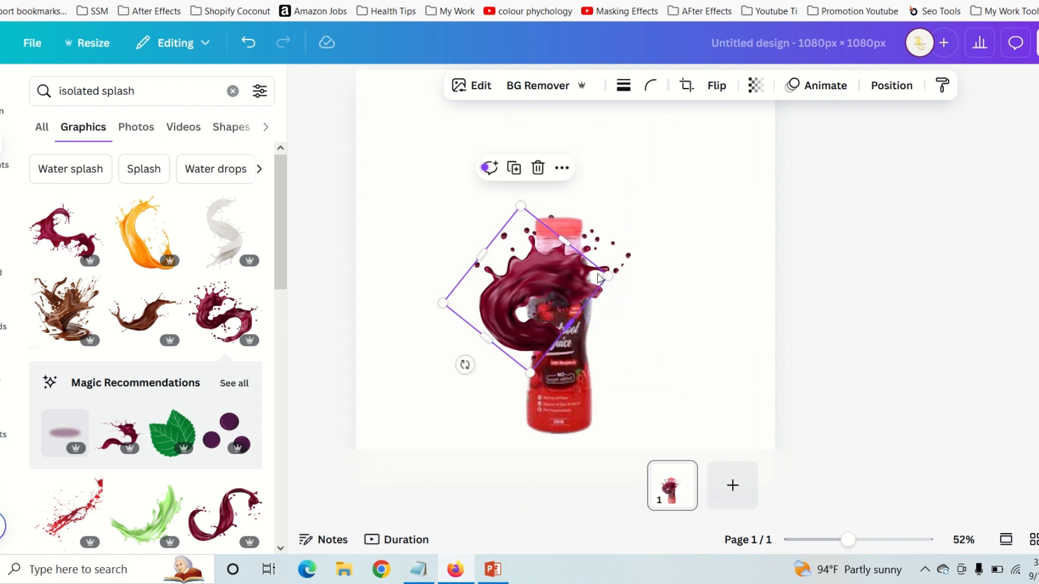
left_click_drag(570, 242, 594, 213)
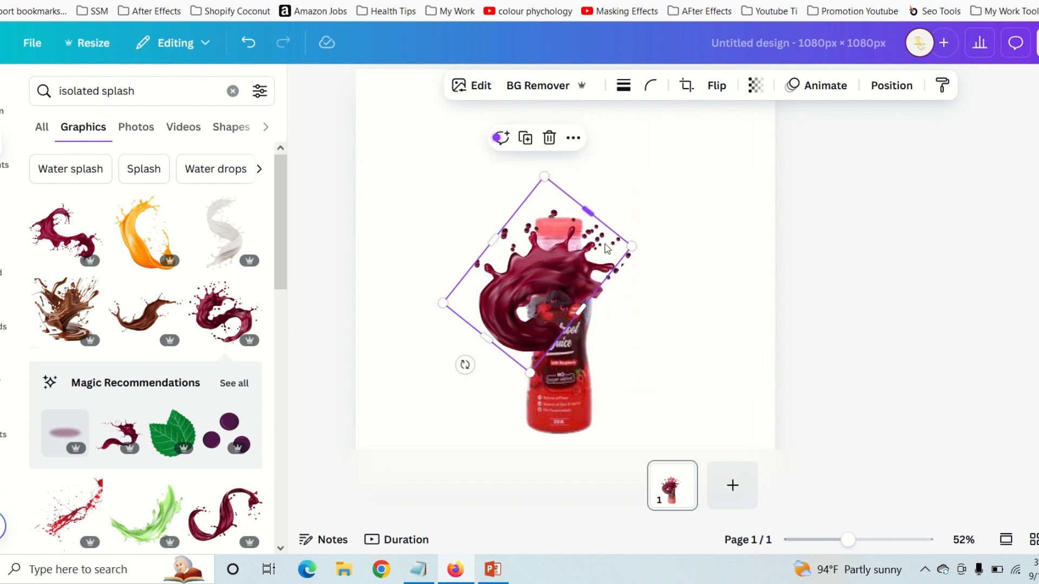
key("ctrl+z")
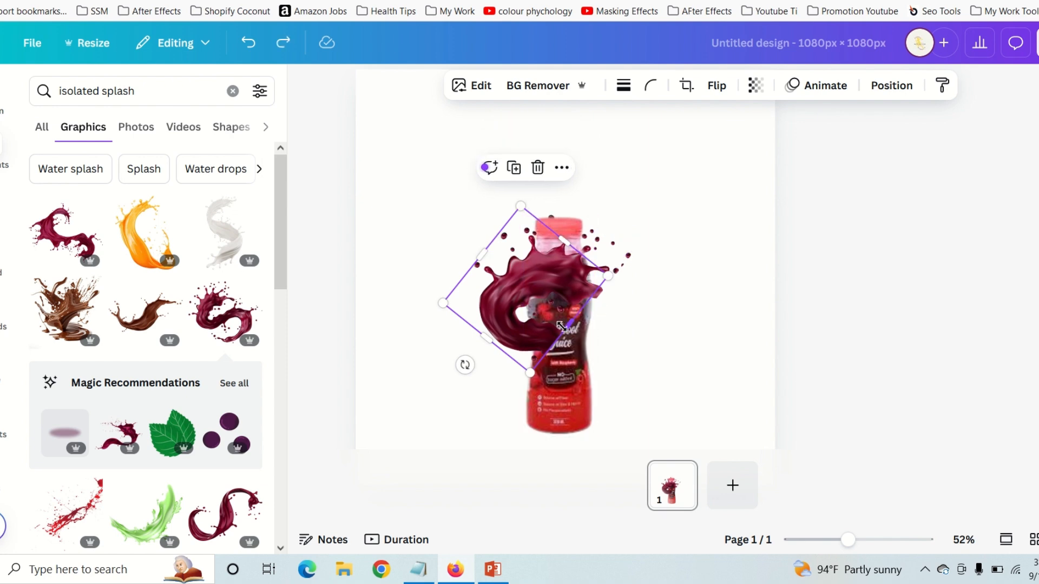
left_click_drag(567, 326, 590, 349)
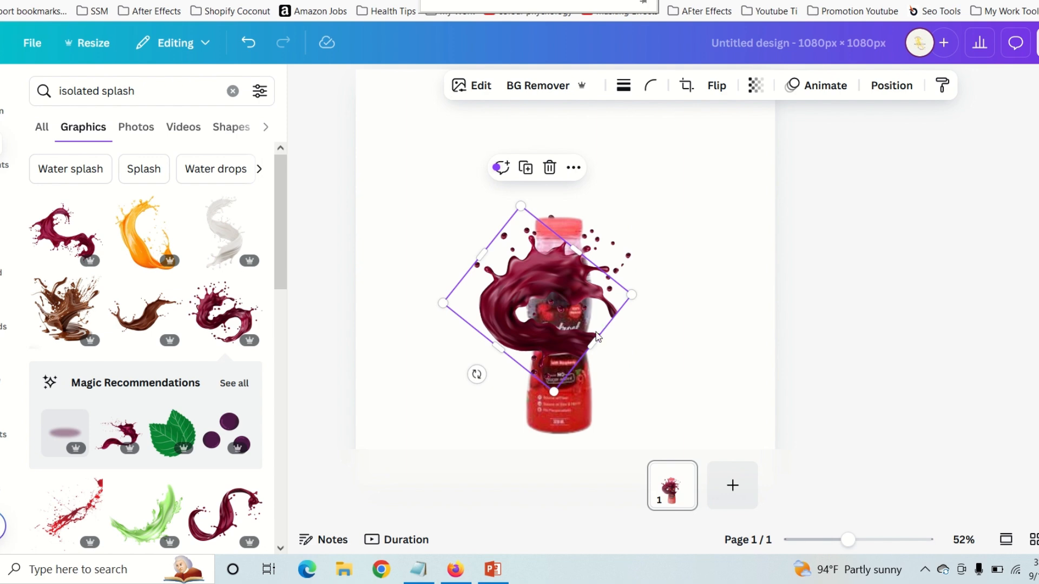
left_click_drag(591, 341, 557, 306)
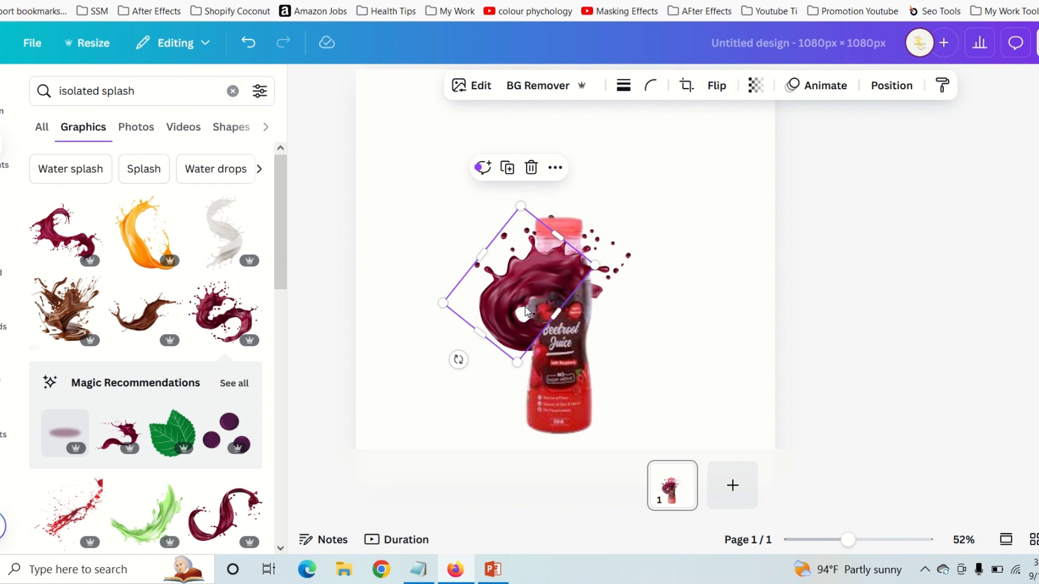
Step: Duplicate the front curl, crop the copy to a diagonal strip over the bottle's right shoulder and align it with the splash
left_click_drag(525, 311, 531, 318)
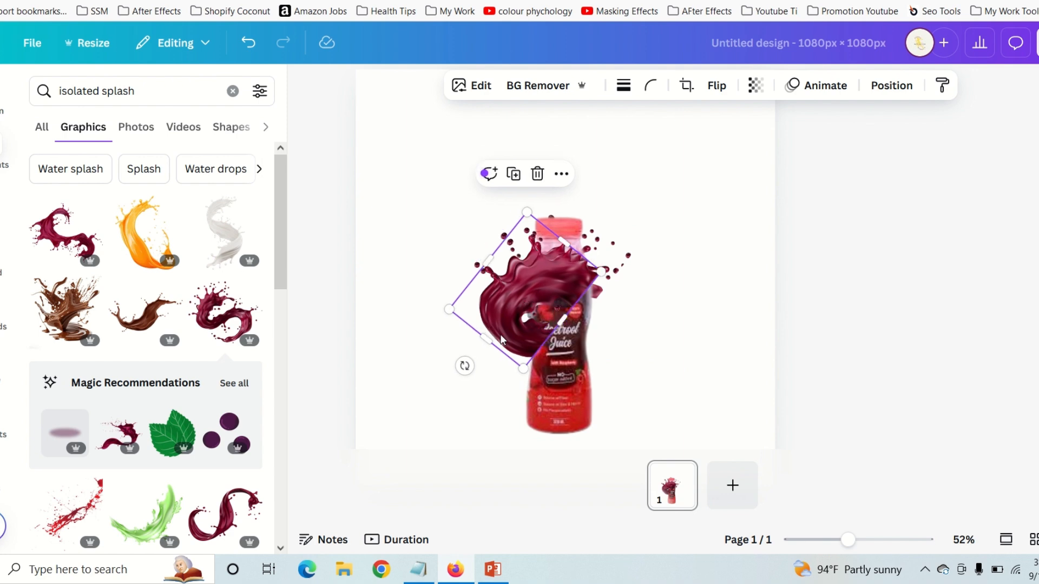
left_click_drag(487, 338, 587, 319)
left_click_drag(595, 284, 631, 320)
left_click_drag(589, 260, 603, 237)
key("ctrl+z")
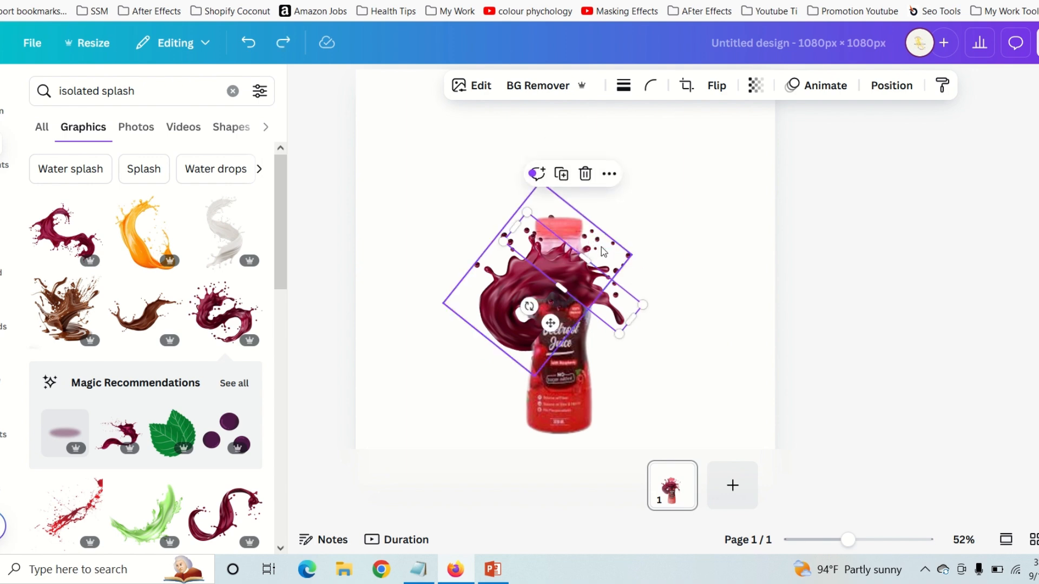
left_click_drag(566, 264, 556, 261)
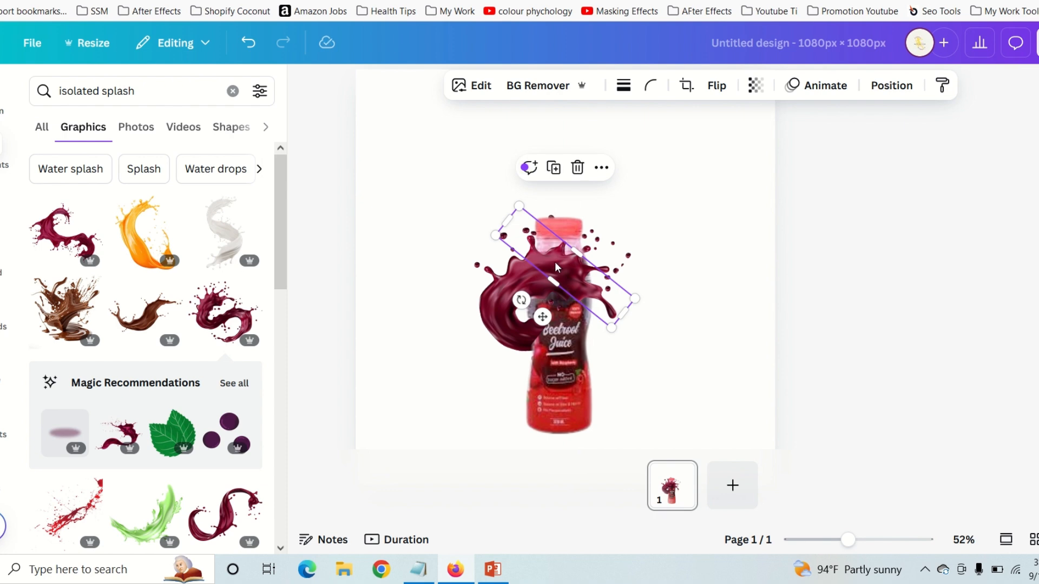
Step: Trim the lower-right edge of the front left curl further to uncover the Beetroot Juice lettering
left_click(670, 271)
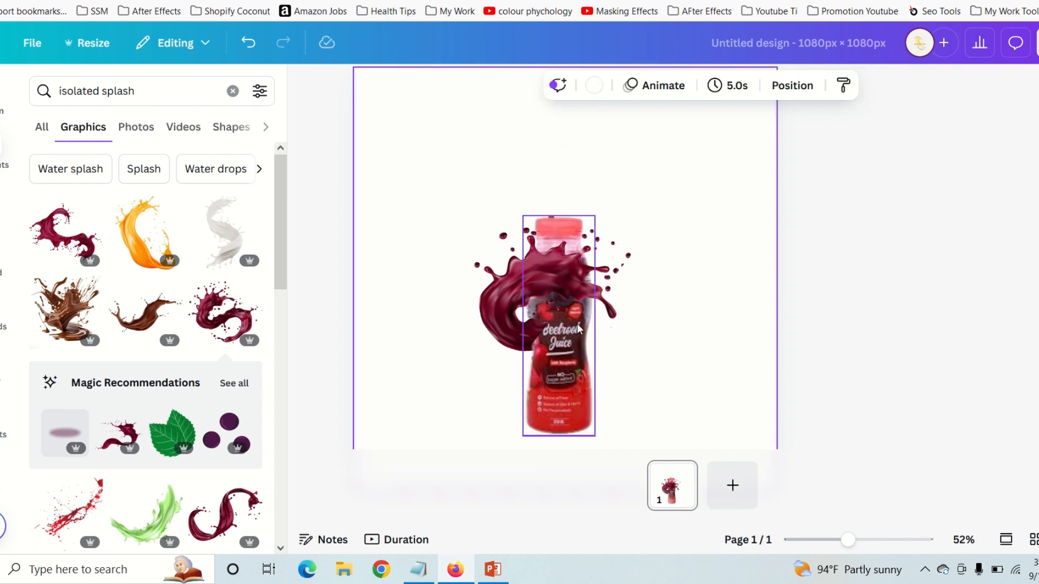
left_click(527, 329)
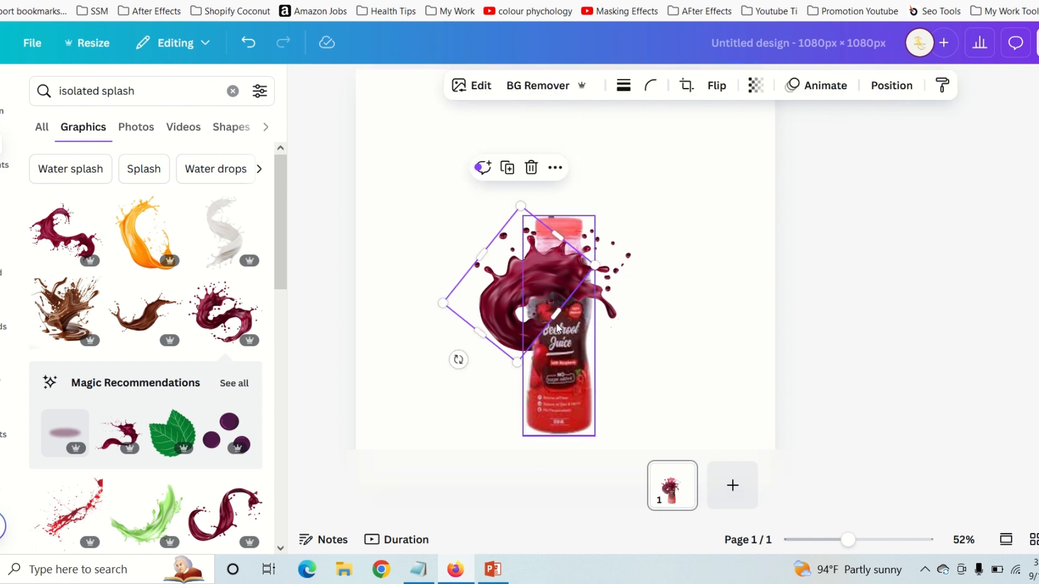
left_click_drag(552, 311, 535, 315)
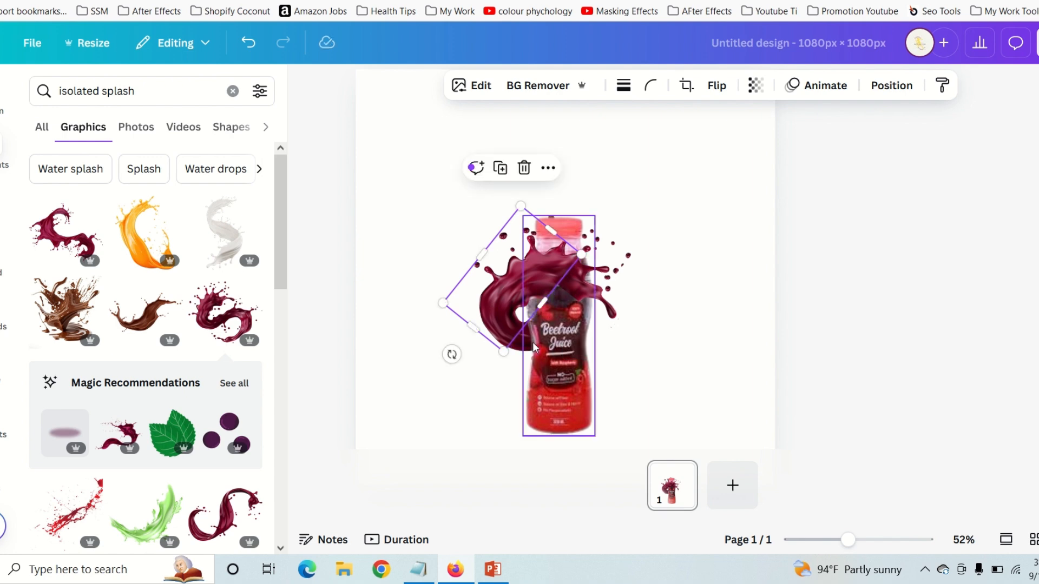
left_click(689, 360)
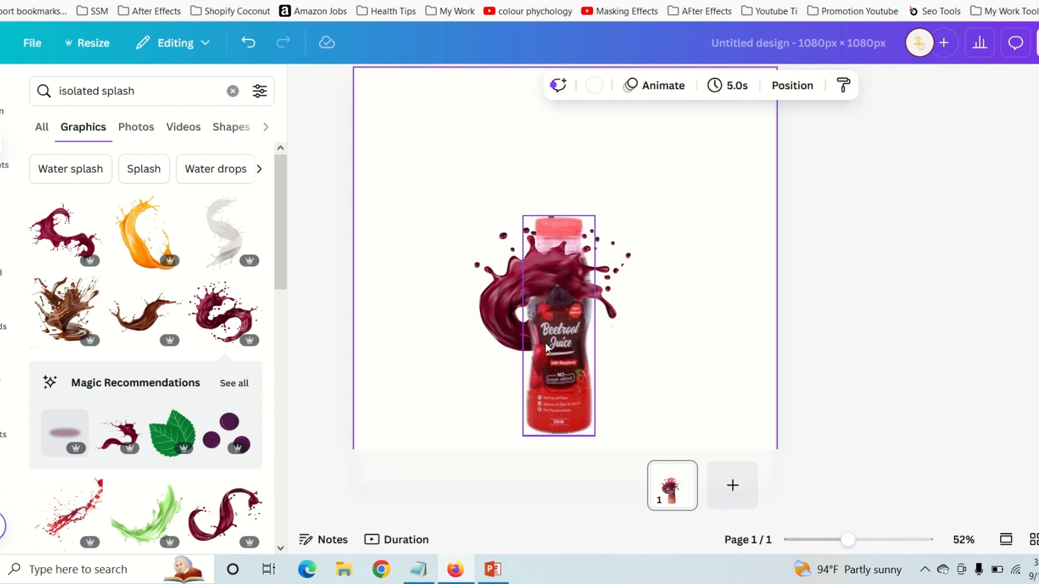
Step: Duplicate the front left curl, extend the copy's crop to reveal the splash's lower curve and align it with the original
left_click(524, 287)
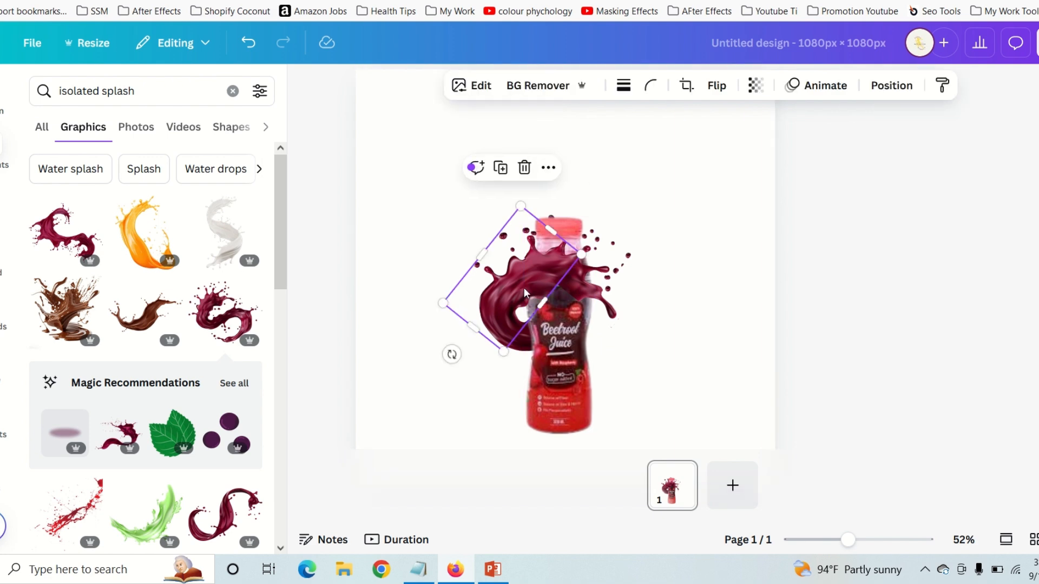
key("ctrl+d")
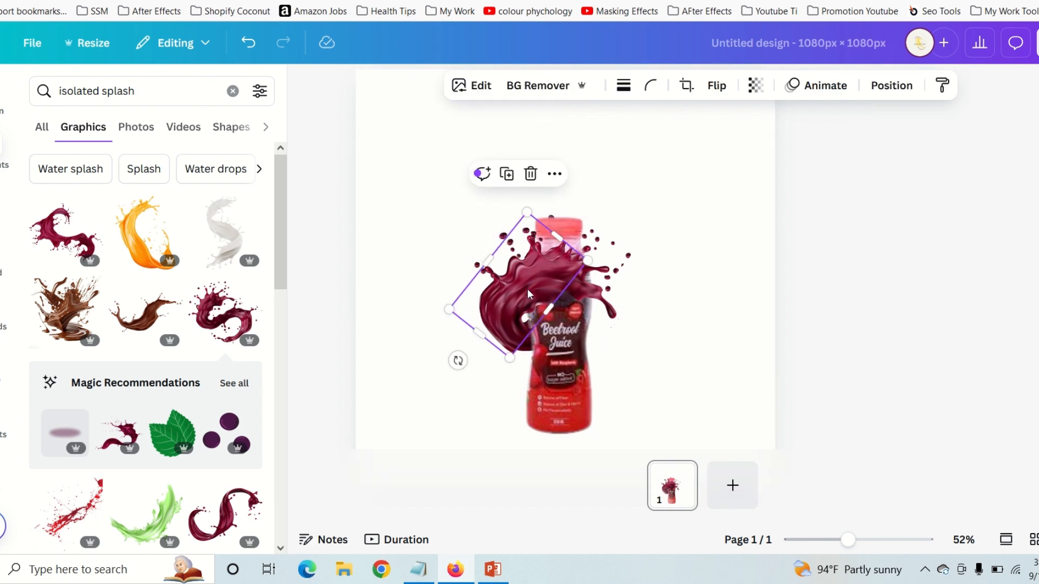
left_click_drag(548, 309, 639, 392)
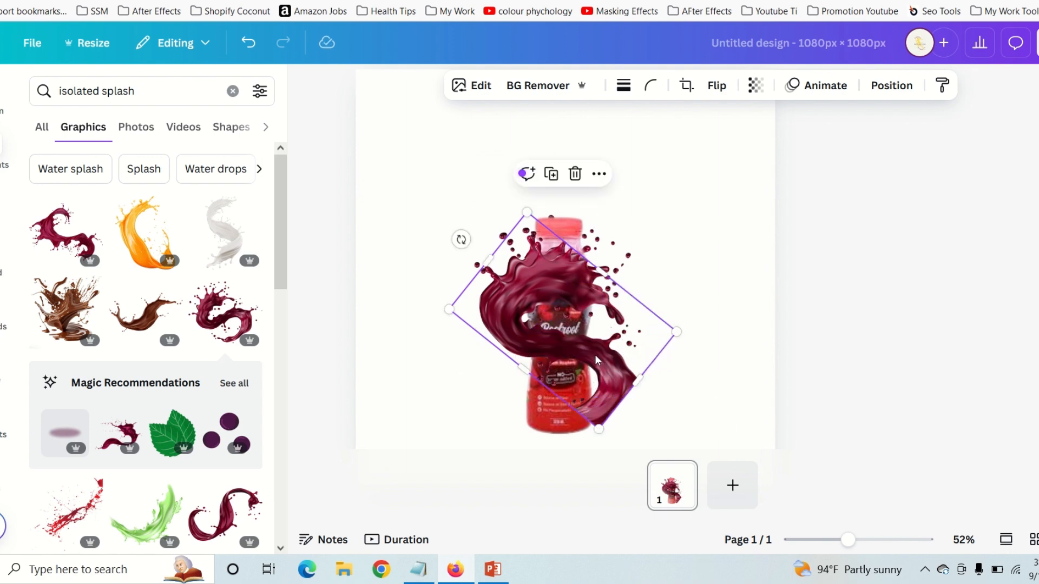
left_click_drag(596, 355, 592, 350)
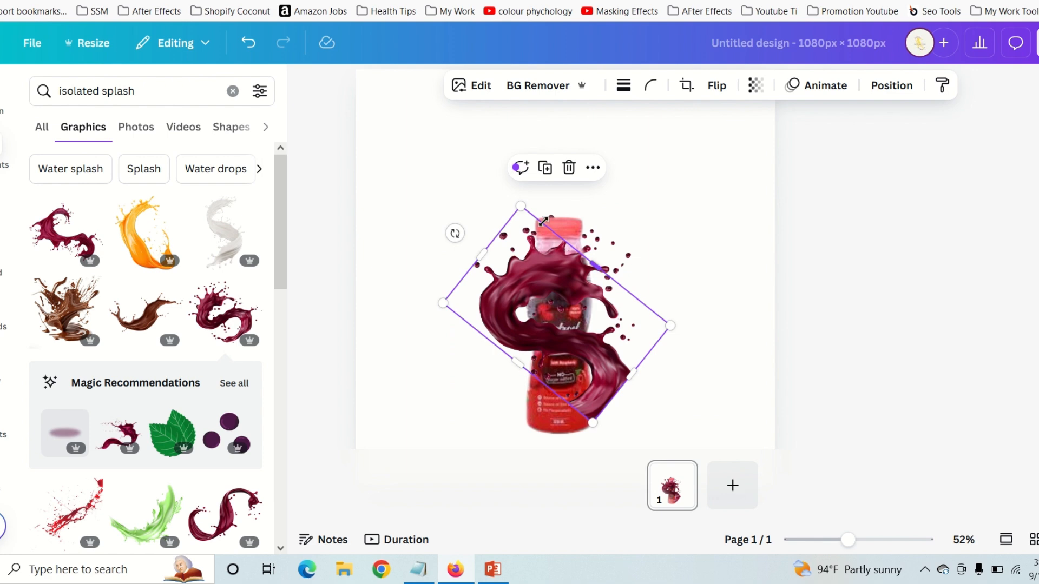
Step: Recrop the copy to the lower half of the splash, including the tail at the bottle's base and the droplets on the right
left_click_drag(482, 254, 576, 329)
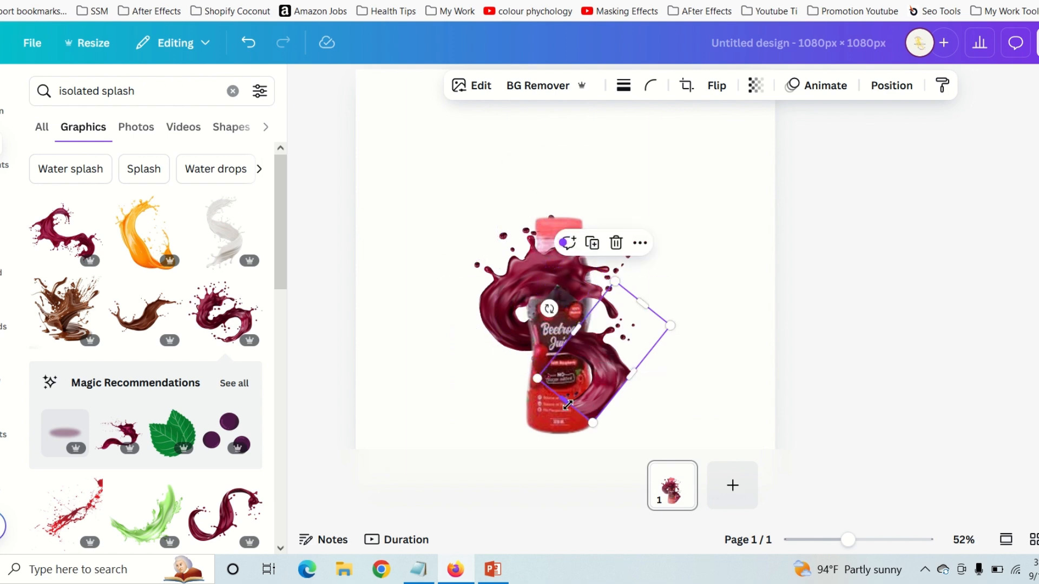
left_click_drag(567, 403, 511, 436)
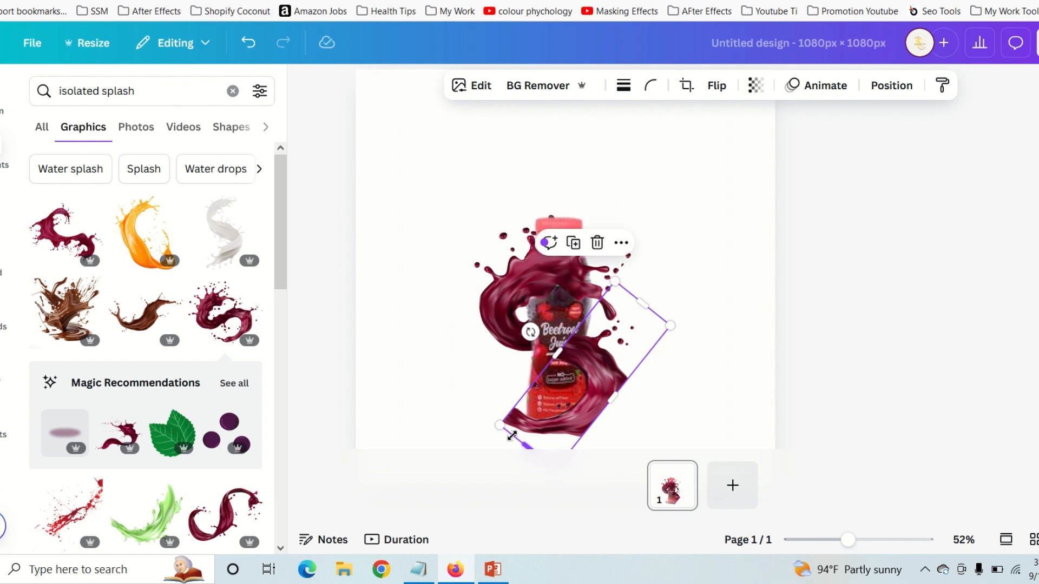
key("ctrl+z")
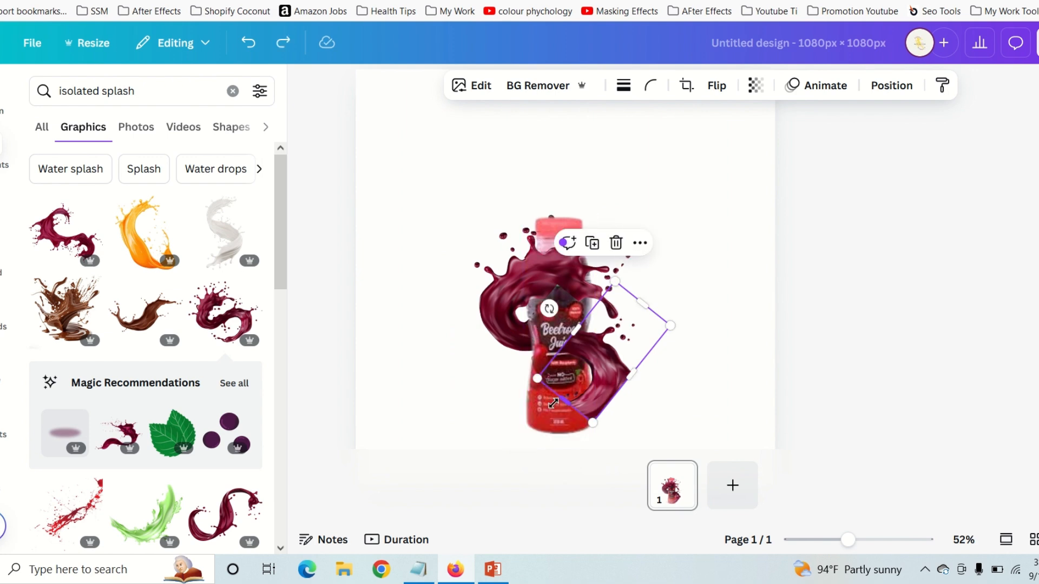
left_click_drag(553, 403, 523, 429)
left_click_drag(566, 347, 533, 315)
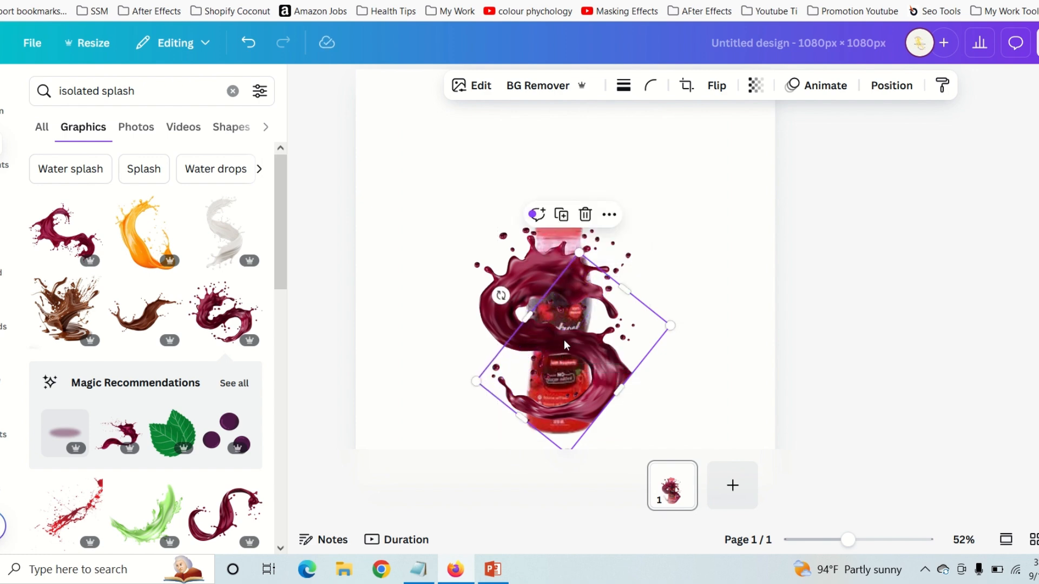
left_click_drag(621, 389, 643, 409)
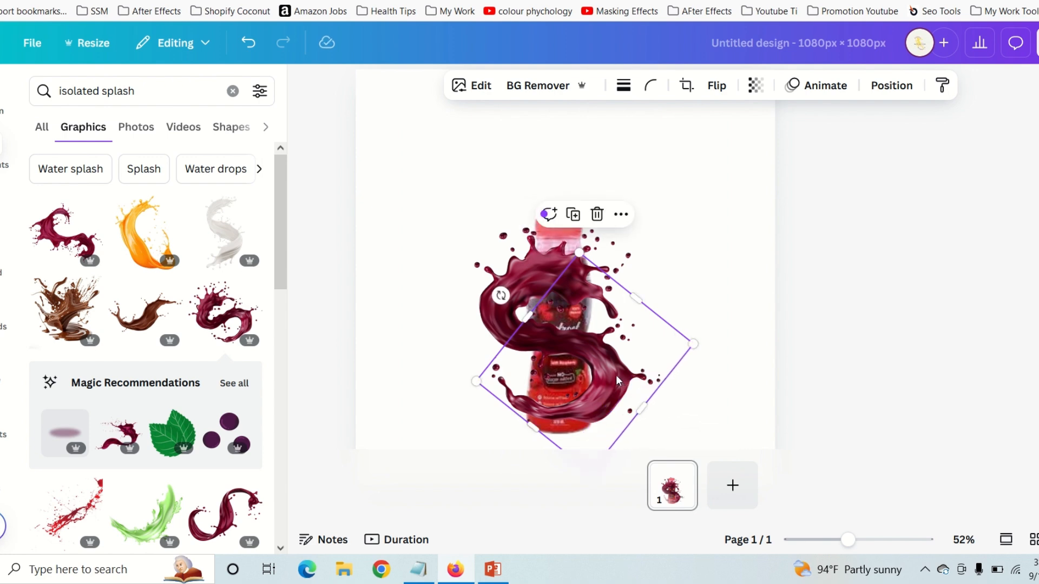
Step: Send the lower splash half to the back behind the bottle and place an aligned duplicate of it in front
right_click(616, 375)
mouse_move(718, 230)
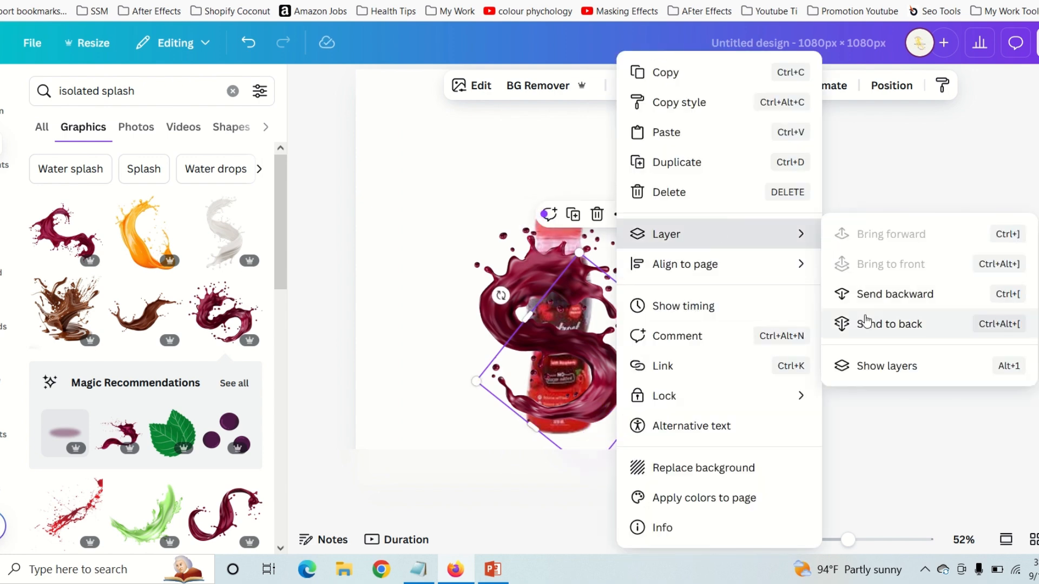
left_click(840, 323)
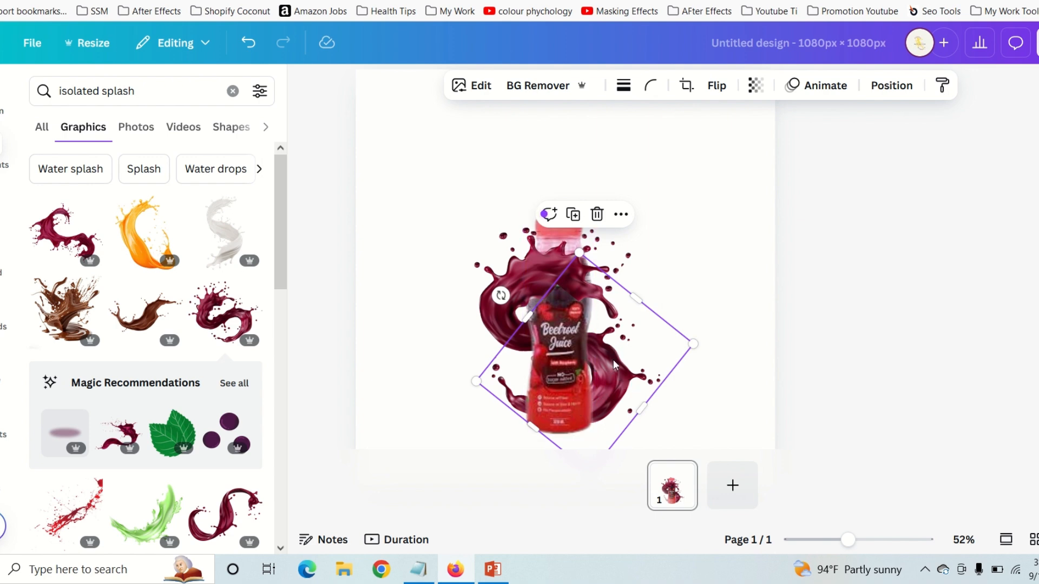
key("ctrl+d")
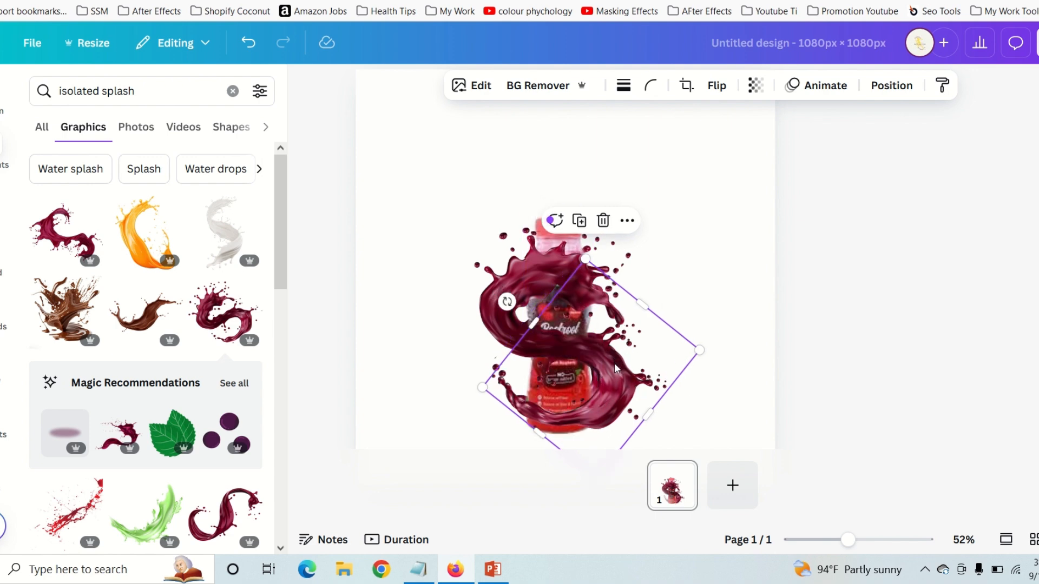
left_click_drag(611, 392, 607, 385)
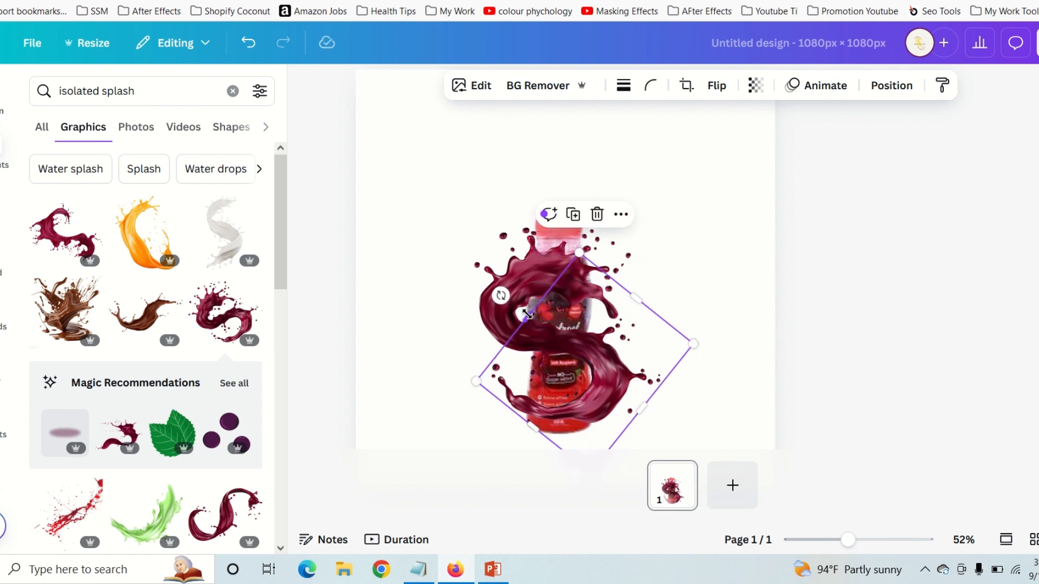
Step: Crop the front lower splash to its right curve and add a second copy cropped to the tail across the bottle's base
left_click_drag(526, 314, 585, 364)
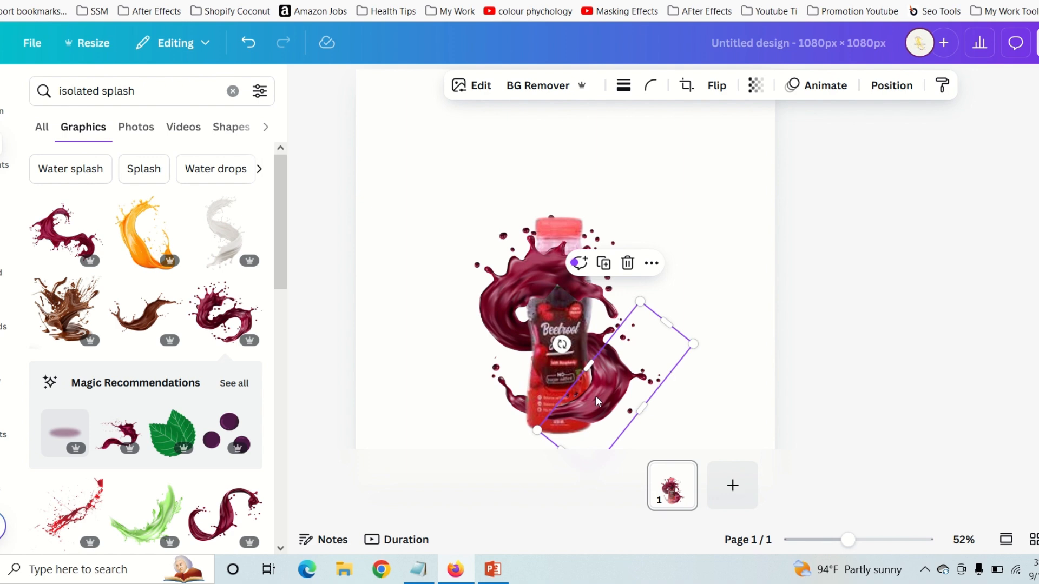
mouse_move(596, 396)
left_mouse_down()
mouse_move(605, 401)
mouse_move(599, 394)
left_mouse_up()
left_click_drag(667, 323, 518, 384)
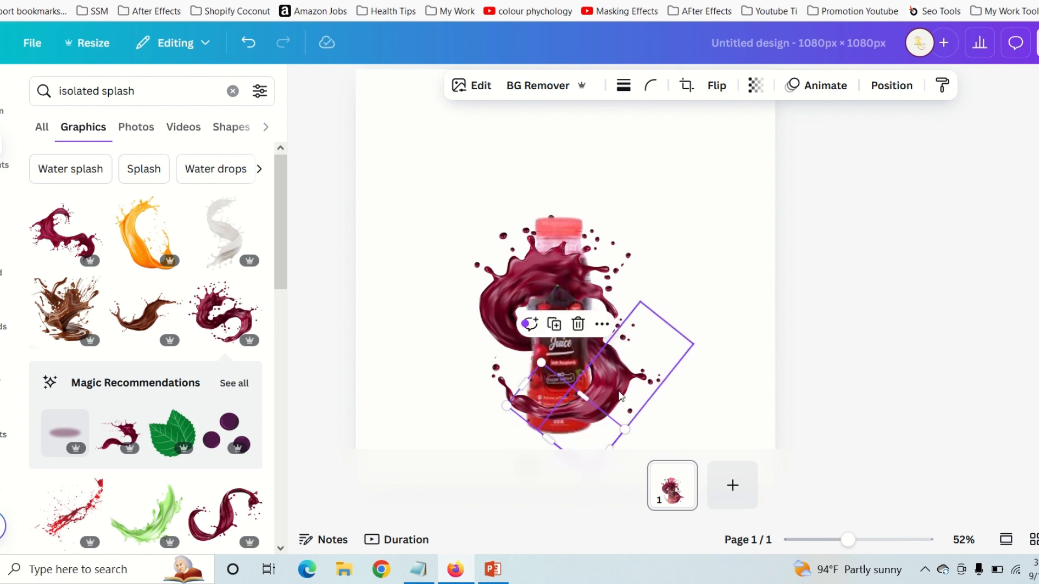
Step: Set the page background to the very dark maroon photo color #3d0413
left_click(739, 317)
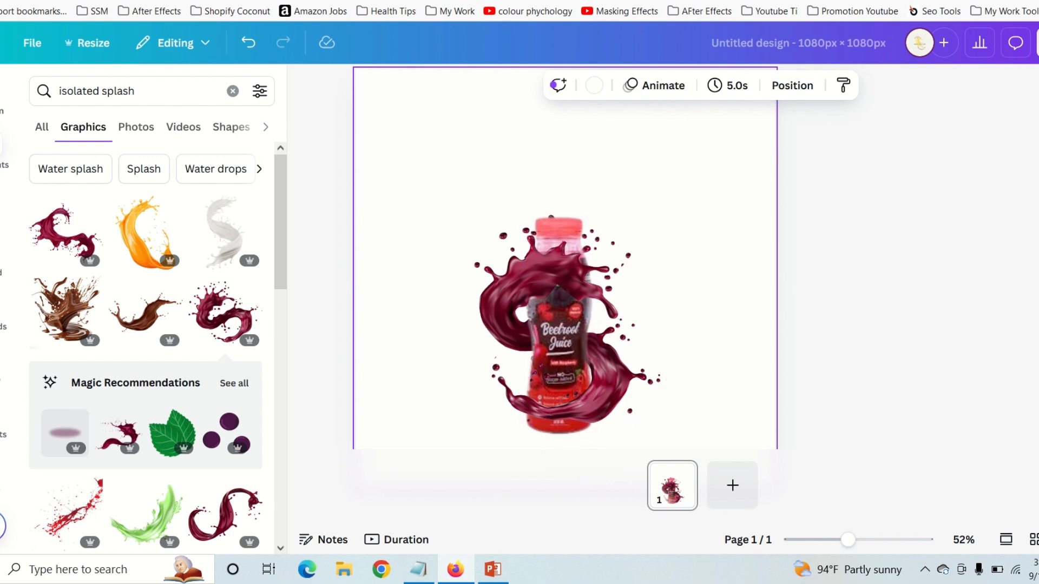
left_click(792, 85)
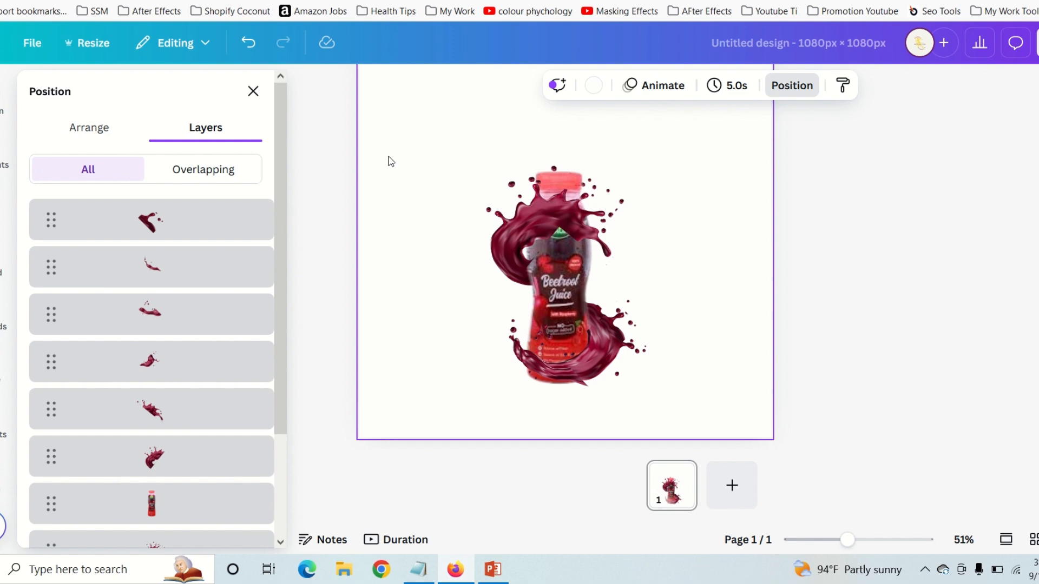
left_click(256, 93)
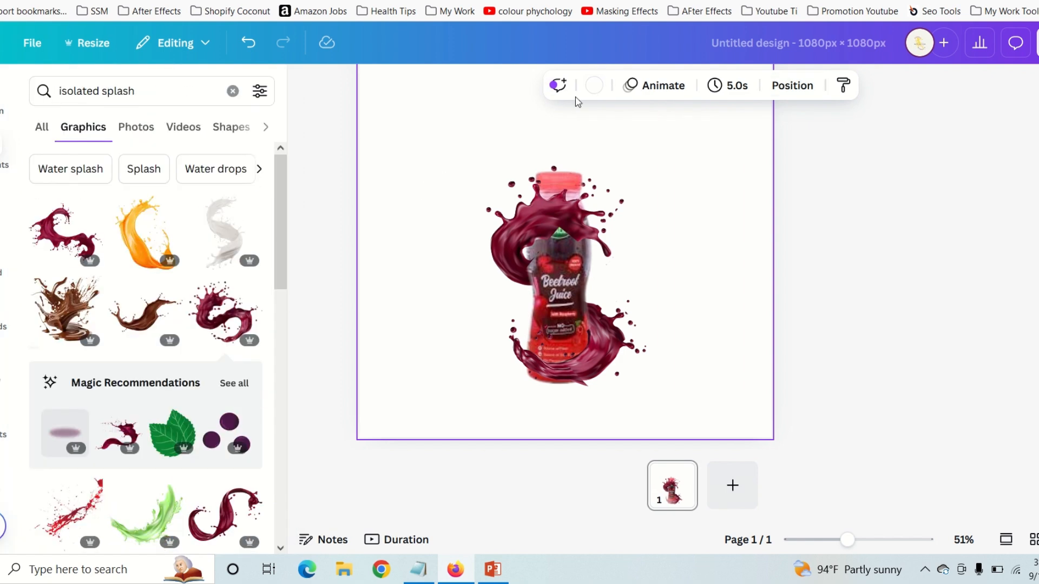
left_click(595, 87)
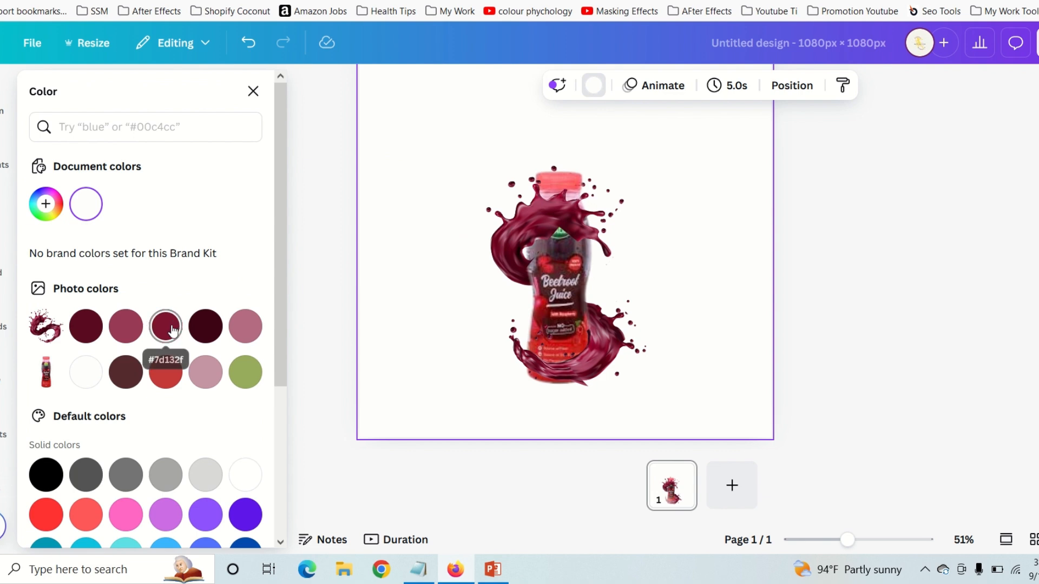
left_click(172, 329)
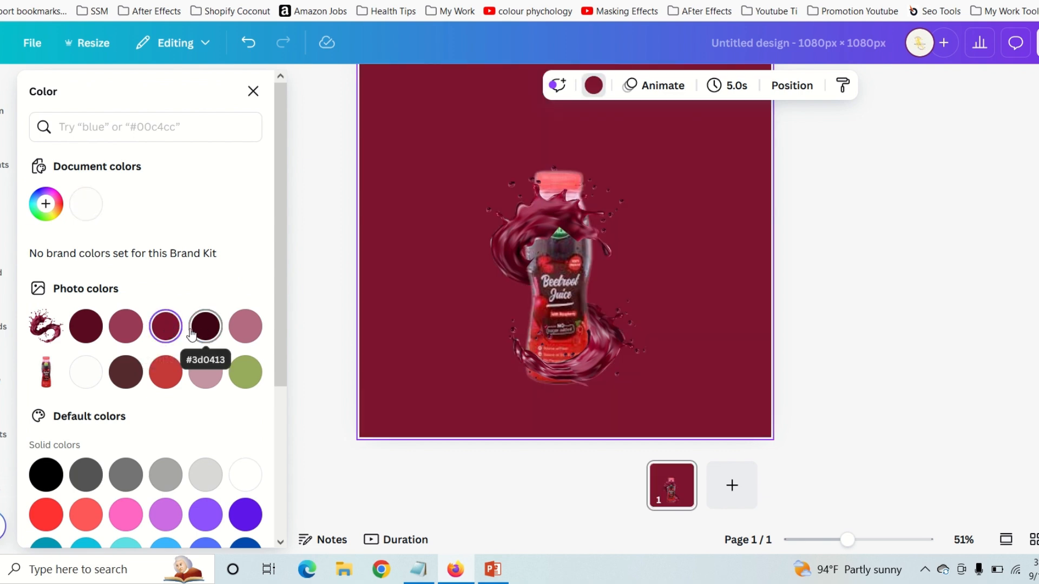
left_click(206, 327)
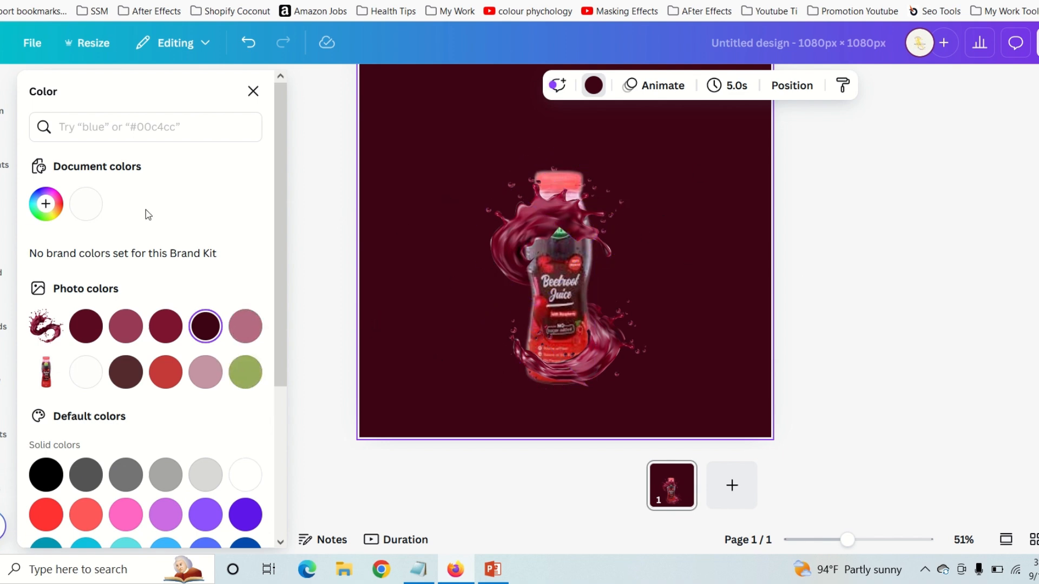
key("Escape")
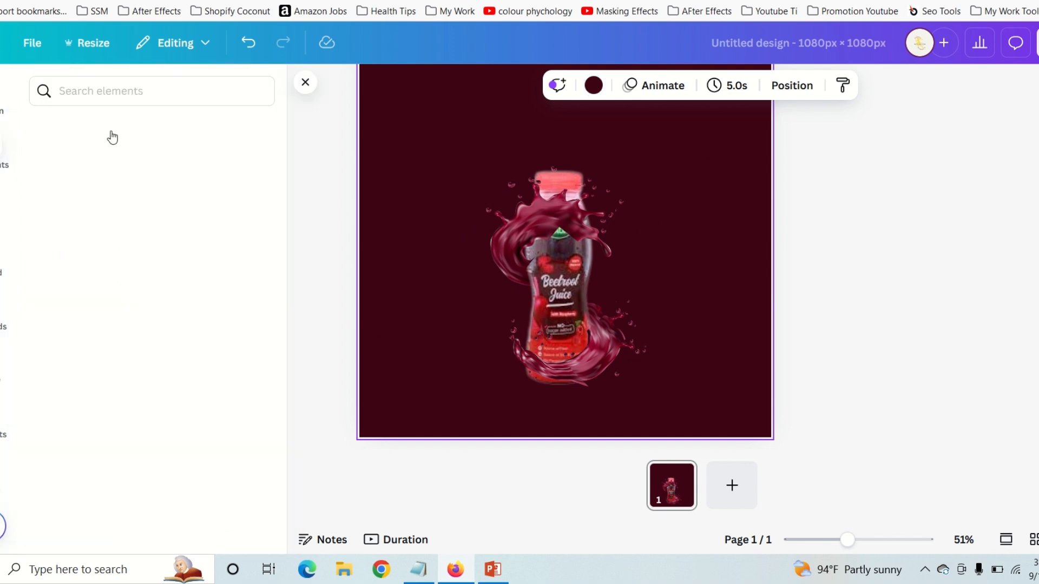
Step: Search the graphics for beetroot and insert the realistic beetroot cluster with a halved root and green leaves
left_click(115, 93)
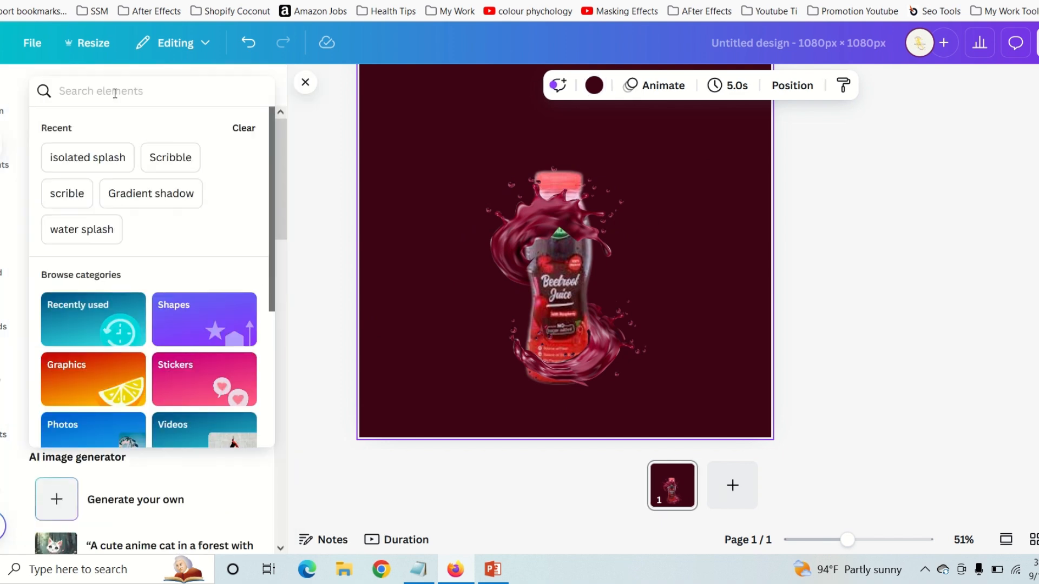
type("beetroot")
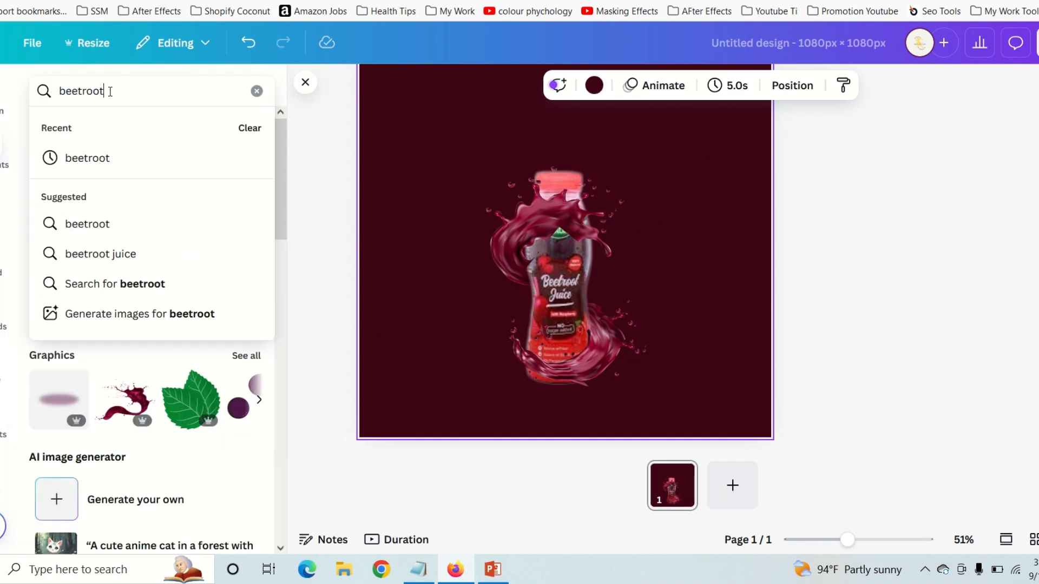
left_click(103, 158)
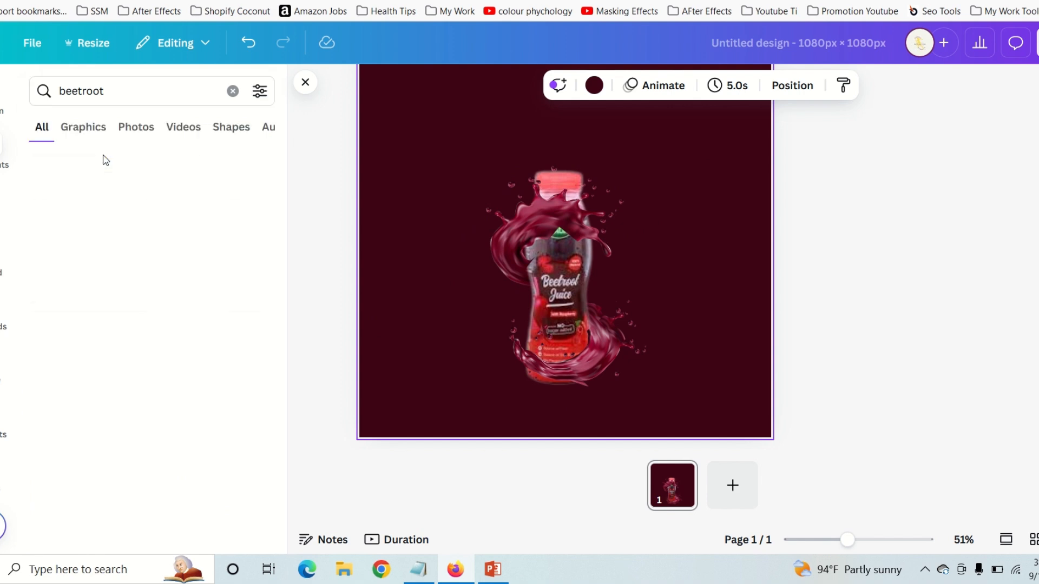
left_click(87, 130)
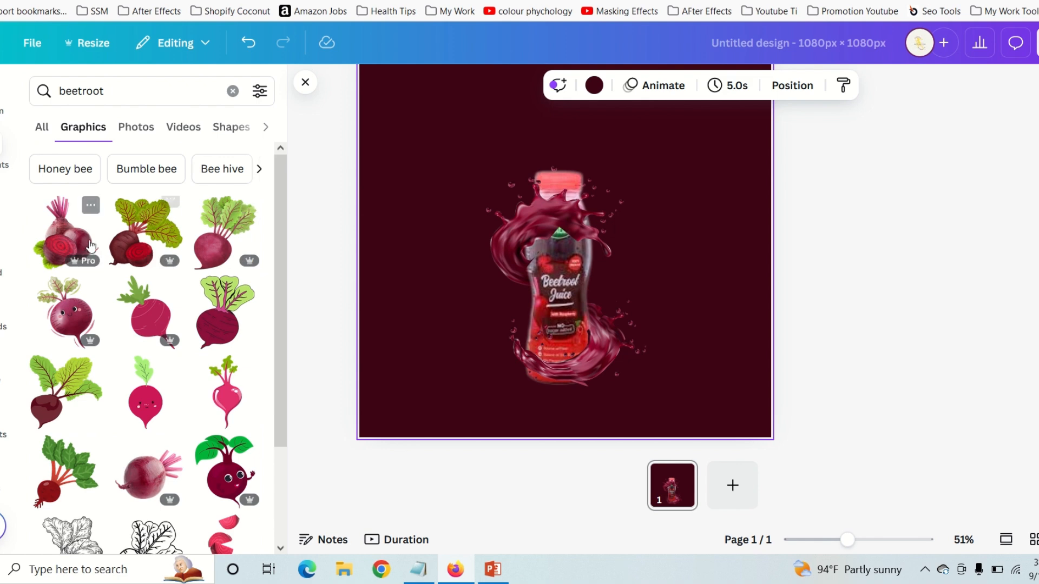
left_click(70, 241)
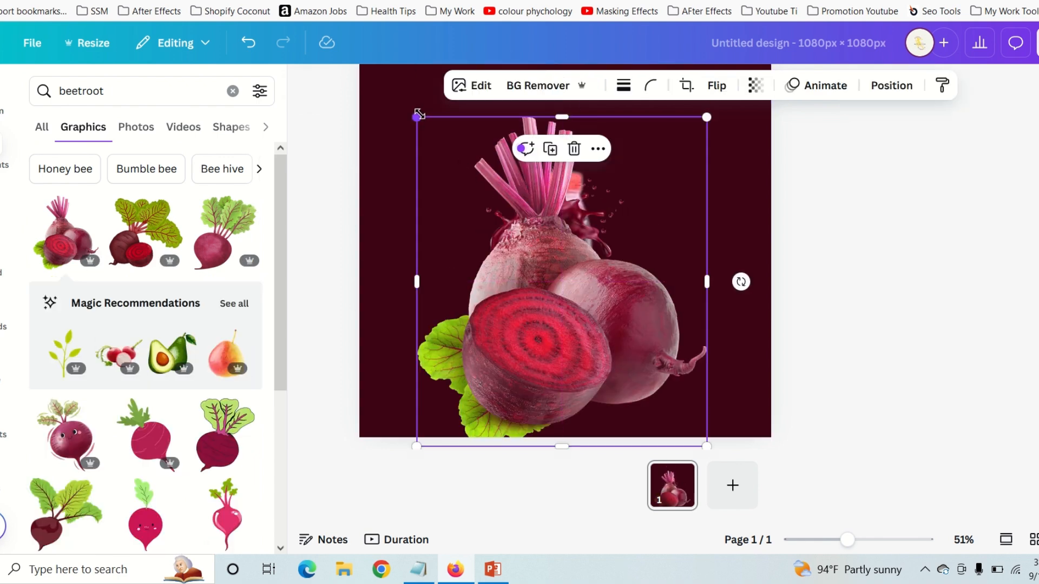
Step: Shrink the beetroot cluster and place it against the right side of the bottle's base
left_click_drag(453, 160, 643, 381)
left_click_drag(589, 324, 598, 336)
left_click_drag(630, 378, 619, 368)
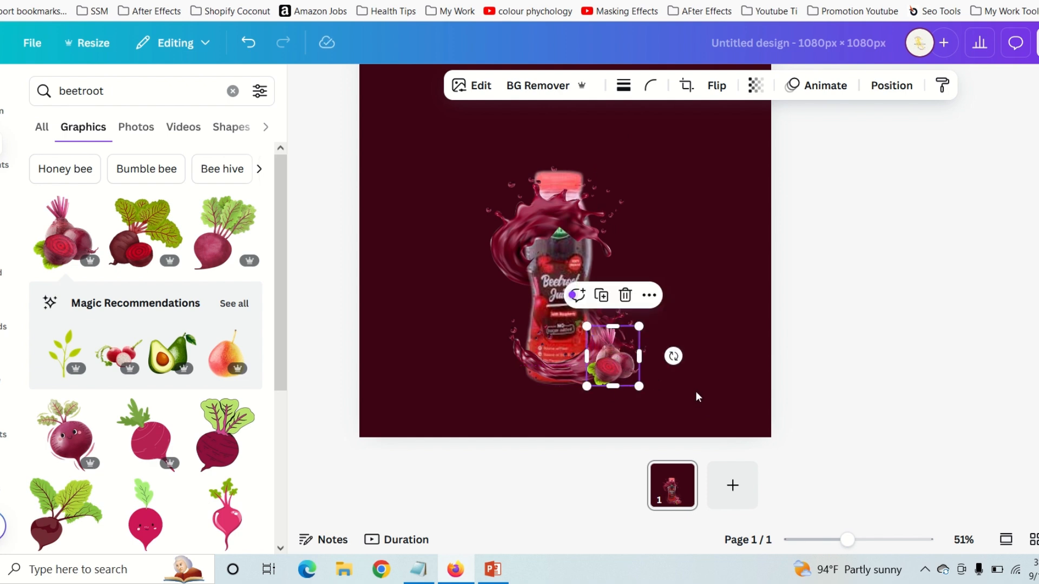
left_click(697, 386)
Step: Duplicate the beetroot cluster and move the copy to the empty area above and left of the bottle
left_click(624, 362)
left_click(601, 297)
left_click_drag(616, 357, 466, 153)
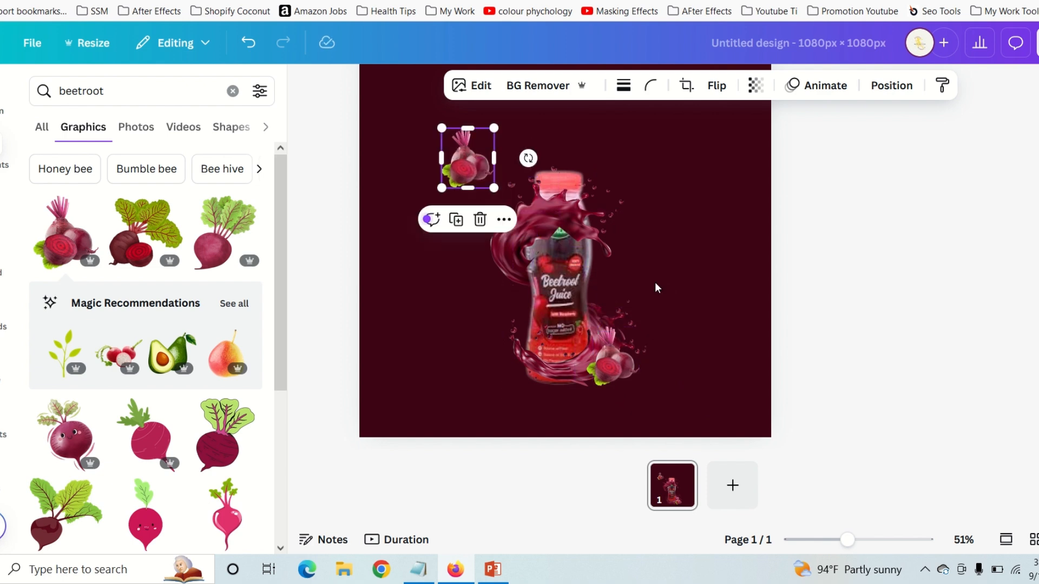
Step: Open Magic Grab for the beetroot copy and choose the brush selection with a brush size of 79
scroll(480, 234, "up", 1)
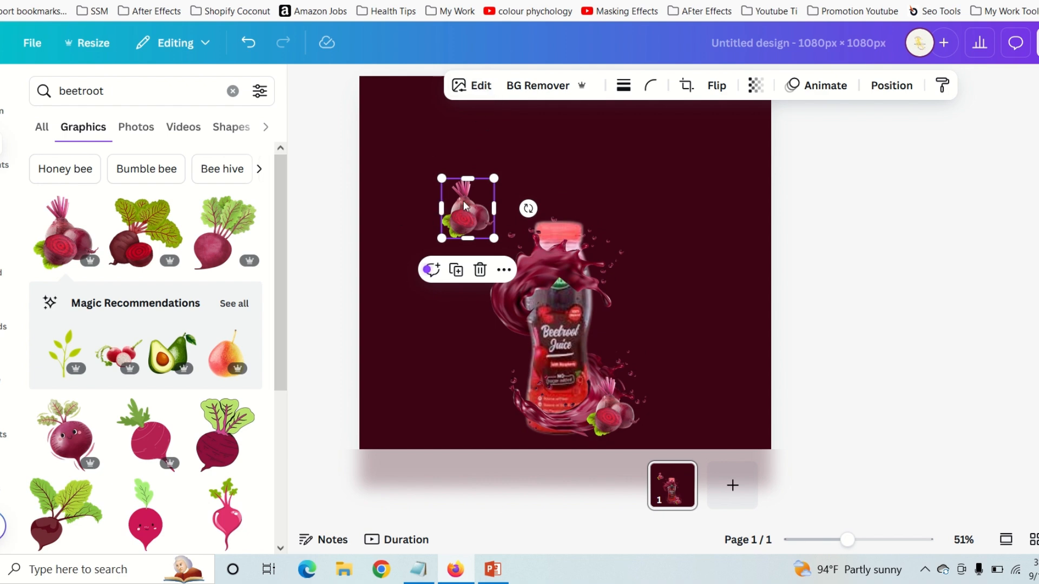
left_click(483, 93)
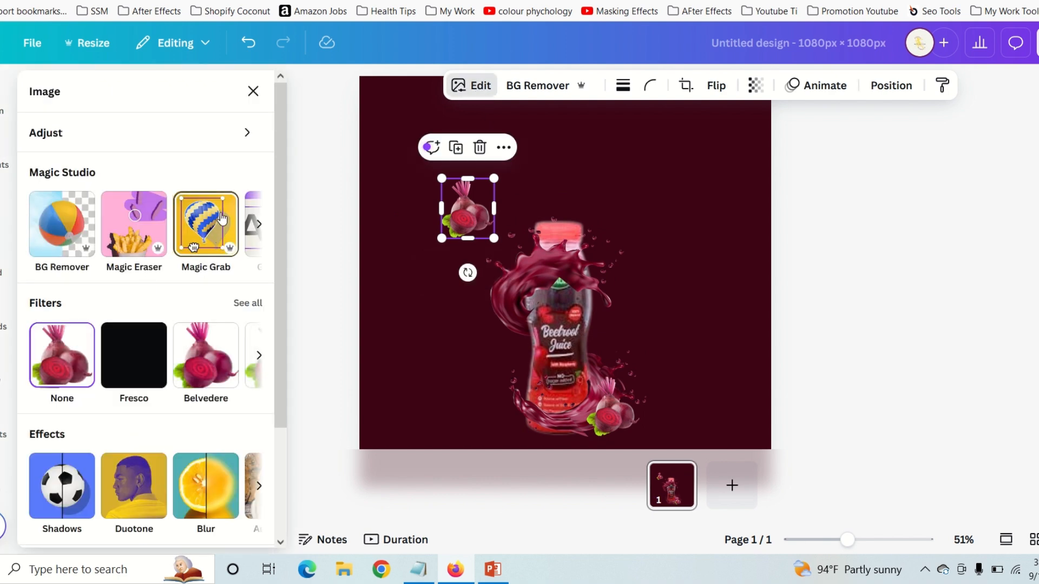
left_click(259, 224)
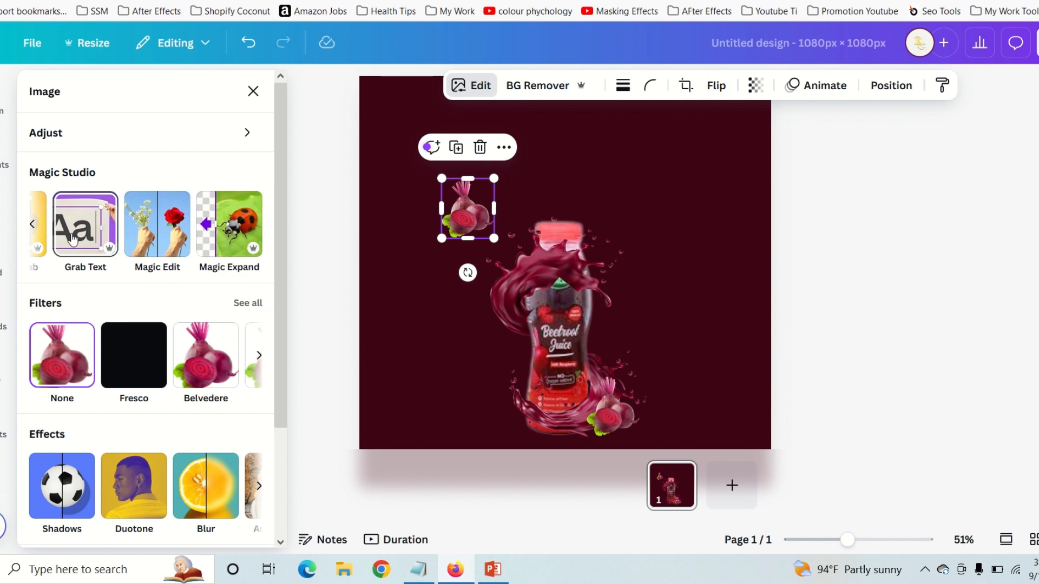
left_click(31, 230)
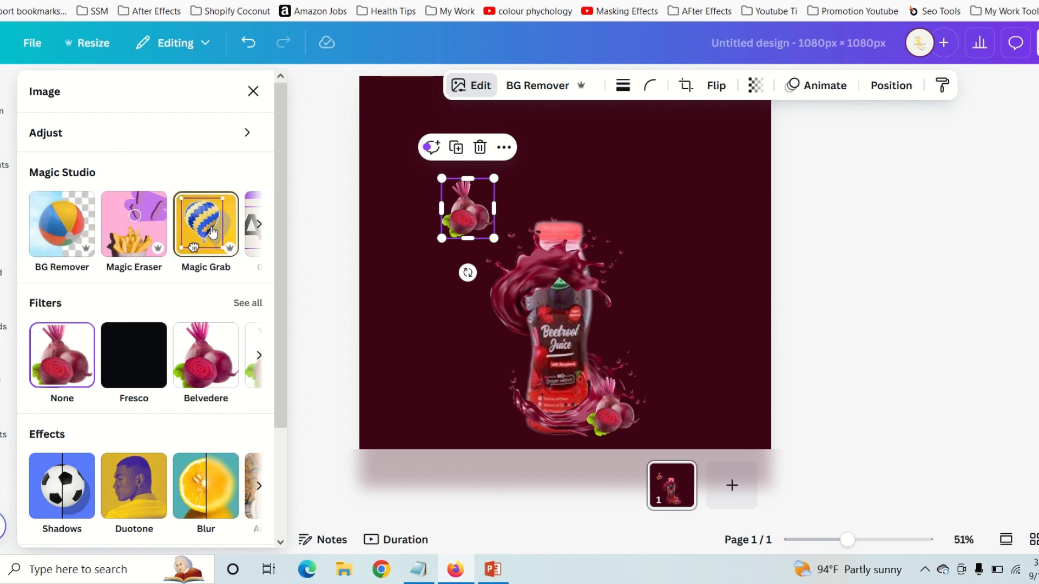
left_click(211, 233)
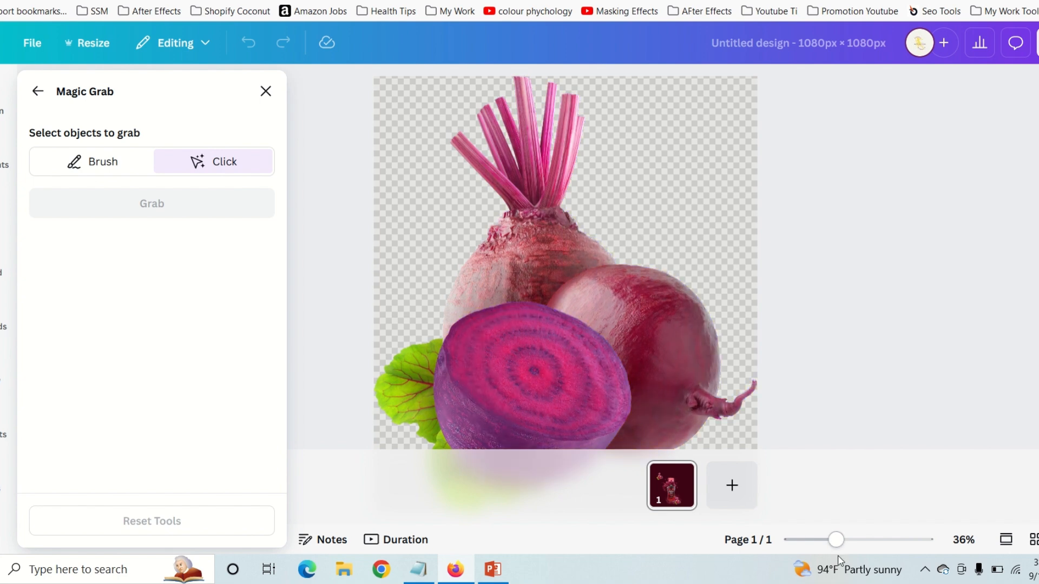
left_click_drag(837, 541, 826, 541)
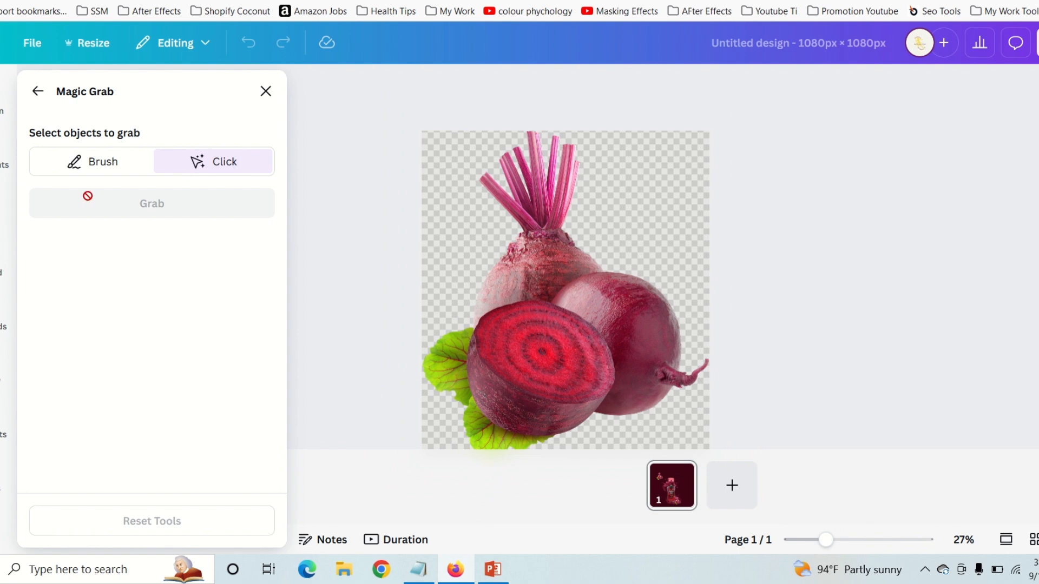
left_click(93, 162)
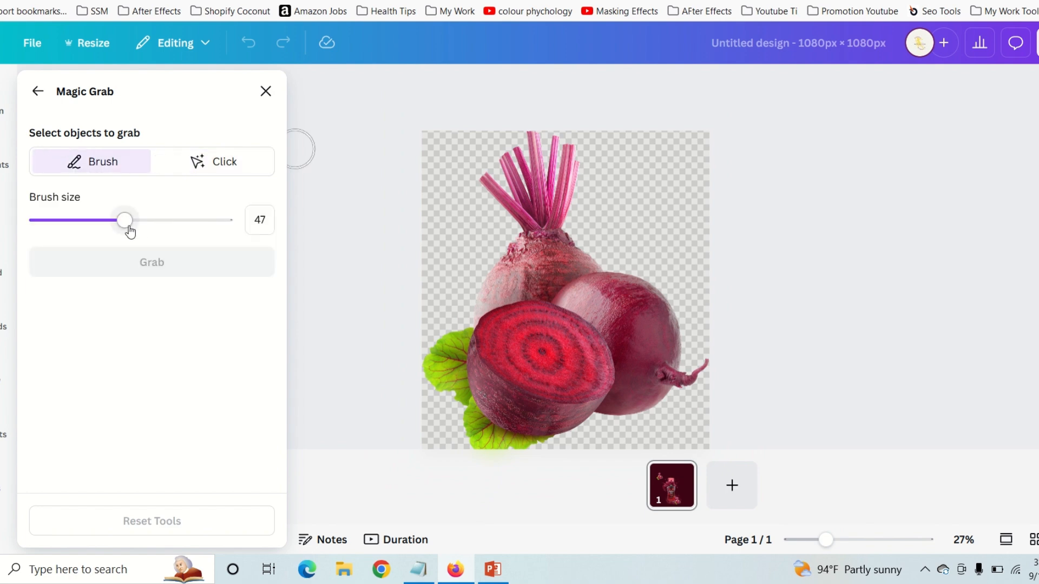
left_click_drag(127, 224, 186, 234)
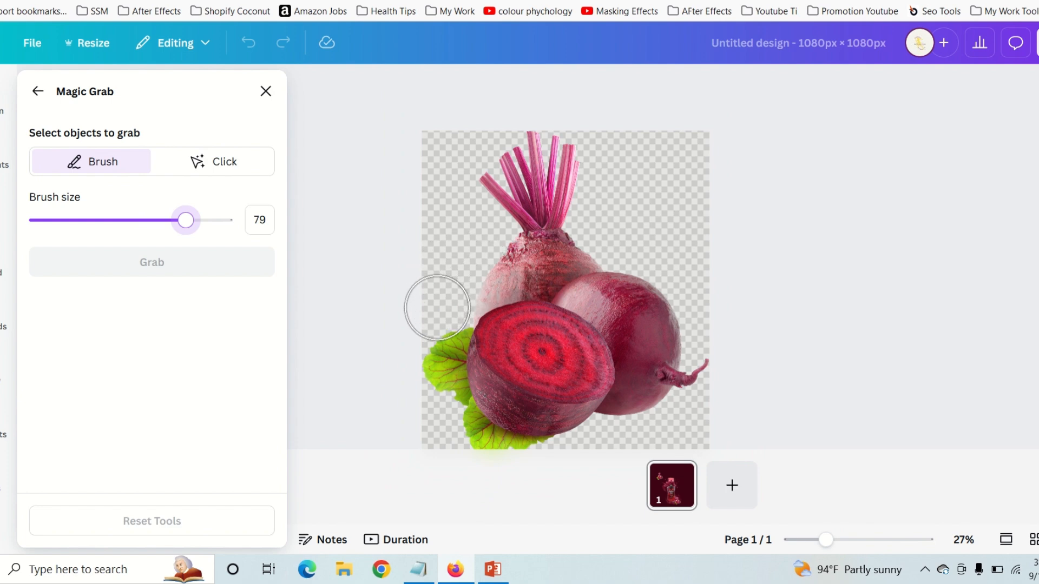
Step: Brush a selection around the halved beetroot, grab it as a separate element, and delete the leftover cluster image
left_click_drag(445, 303, 492, 275)
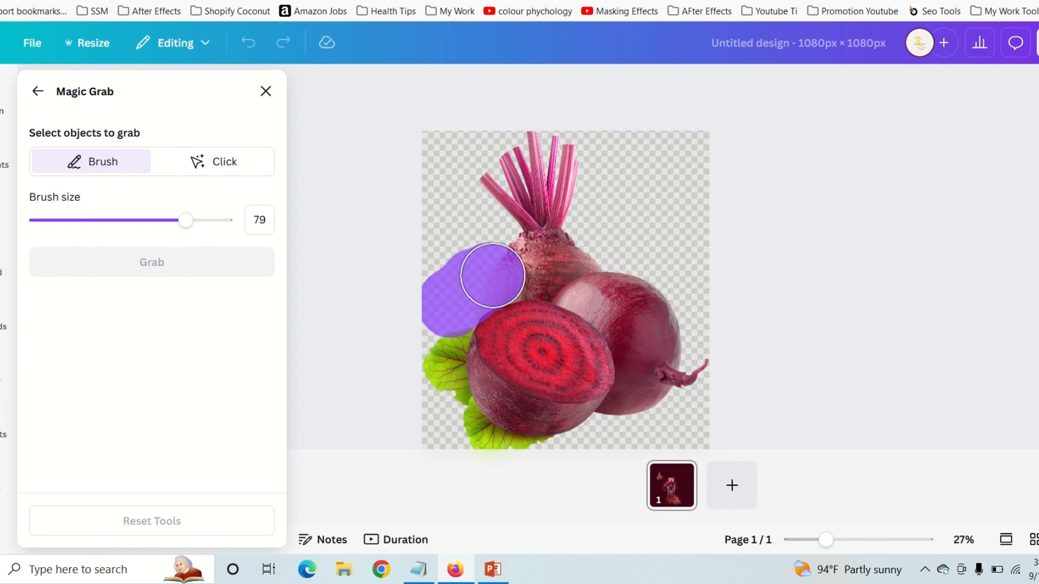
left_click_drag(492, 275, 490, 274)
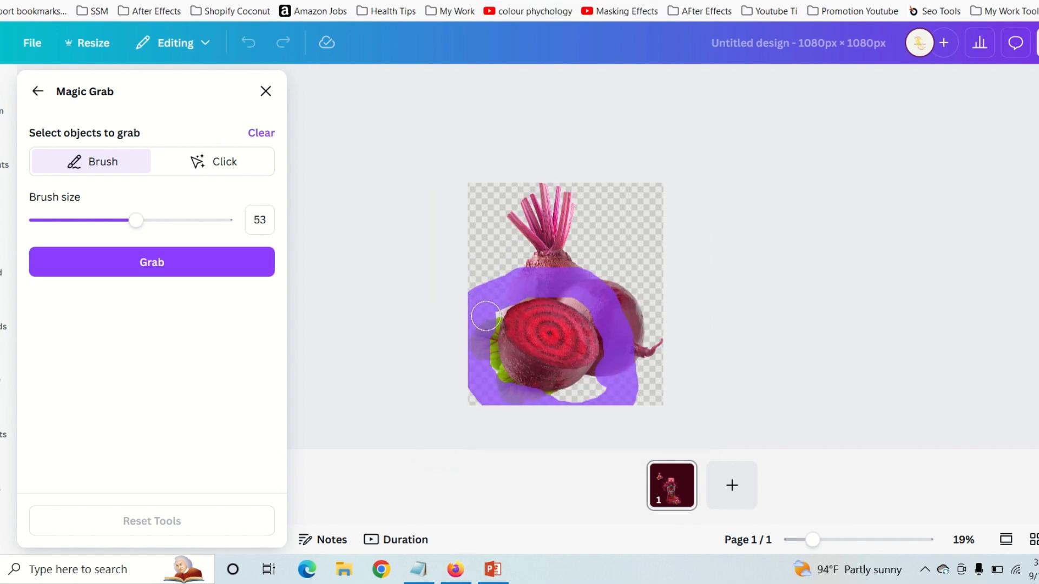
left_click(149, 271)
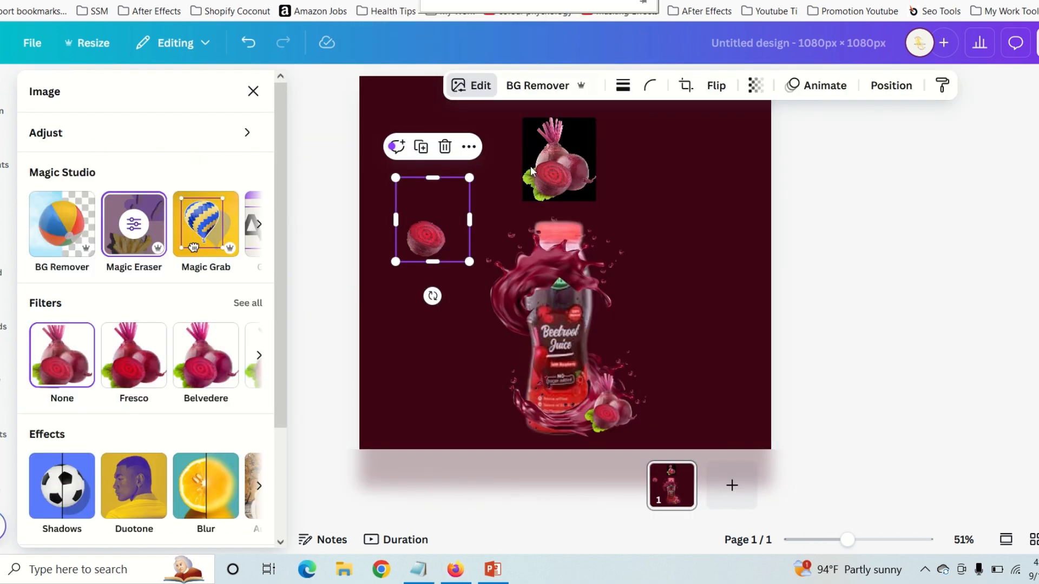
left_click(566, 172)
key("Delete")
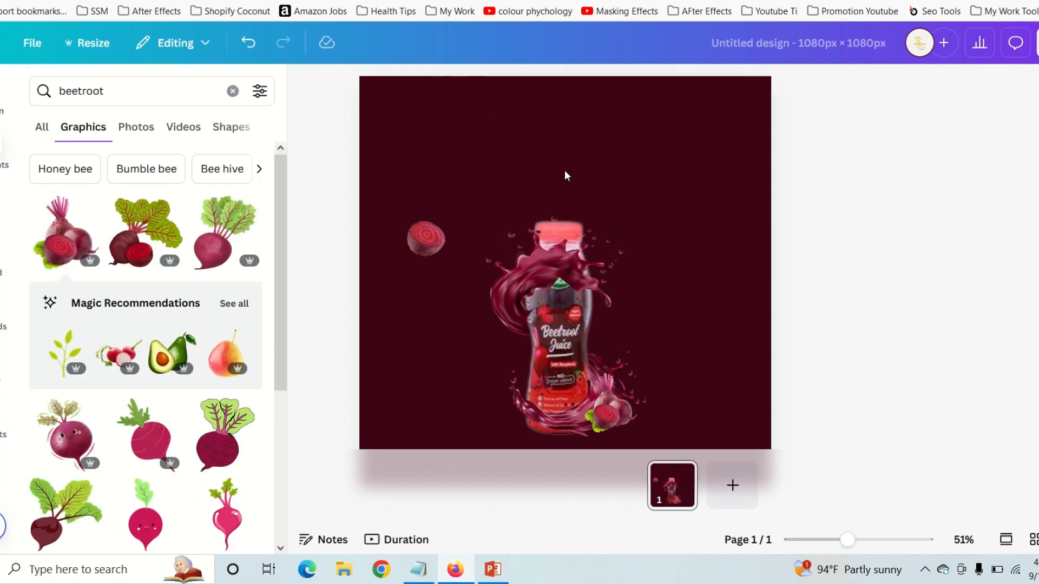
Step: Crop the halved beetroot's frame close to the root and place a smaller duplicate beside the bottle's cap
left_click(432, 222)
left_click_drag(432, 176, 449, 208)
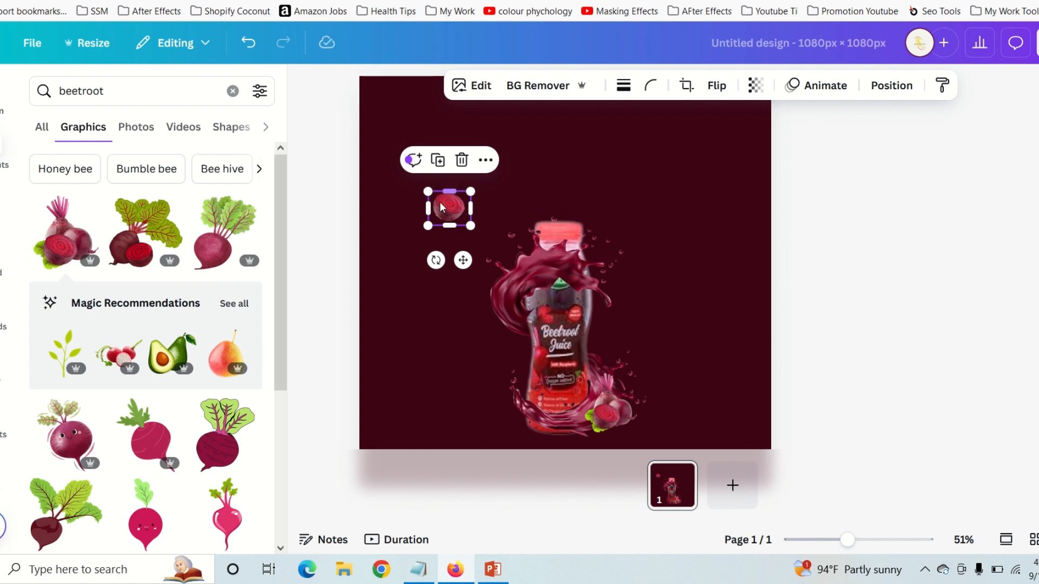
left_click(438, 160)
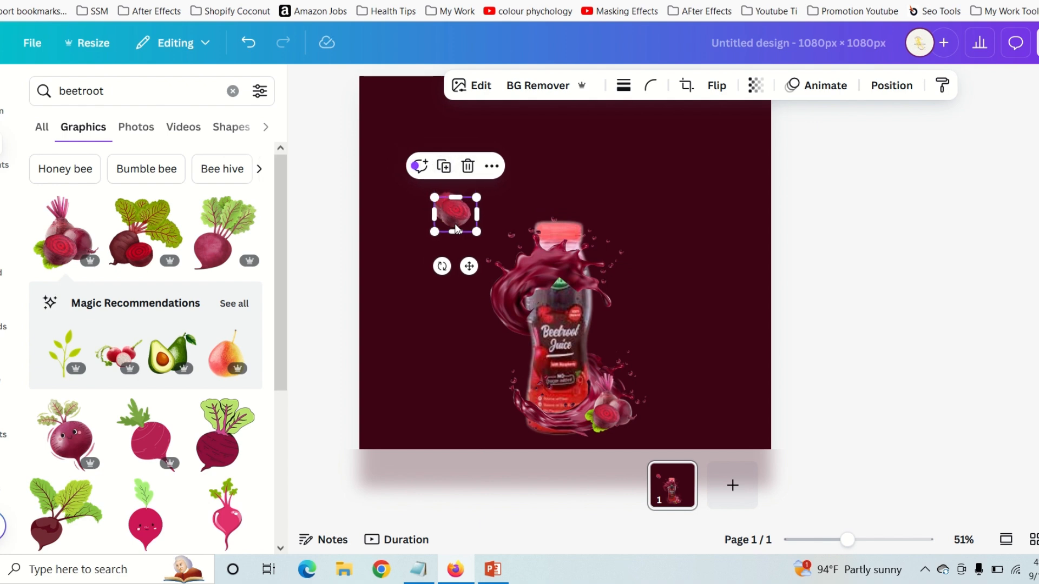
left_click_drag(449, 207, 588, 218)
left_click(518, 305)
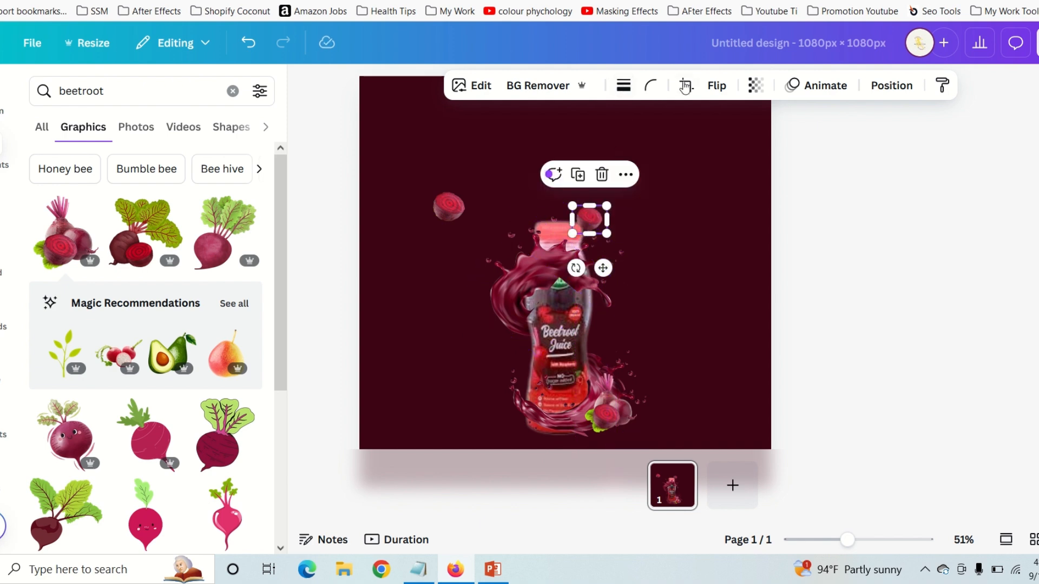
Step: Flip the smaller halved beetroot horizontally and shift it closer so it overlaps the bottle's cap
left_click(718, 86)
left_click(723, 130)
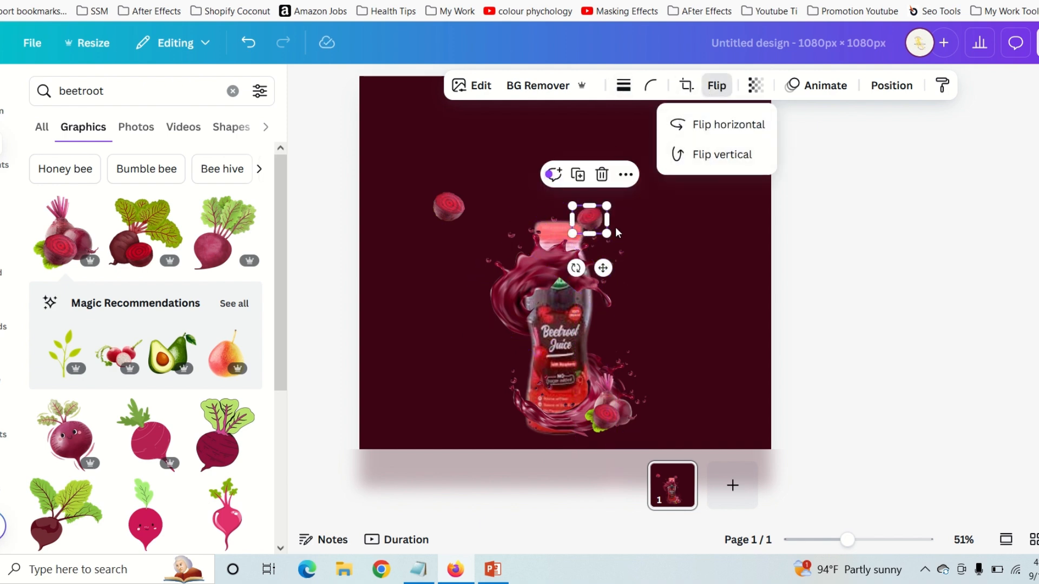
left_click_drag(594, 223, 582, 219)
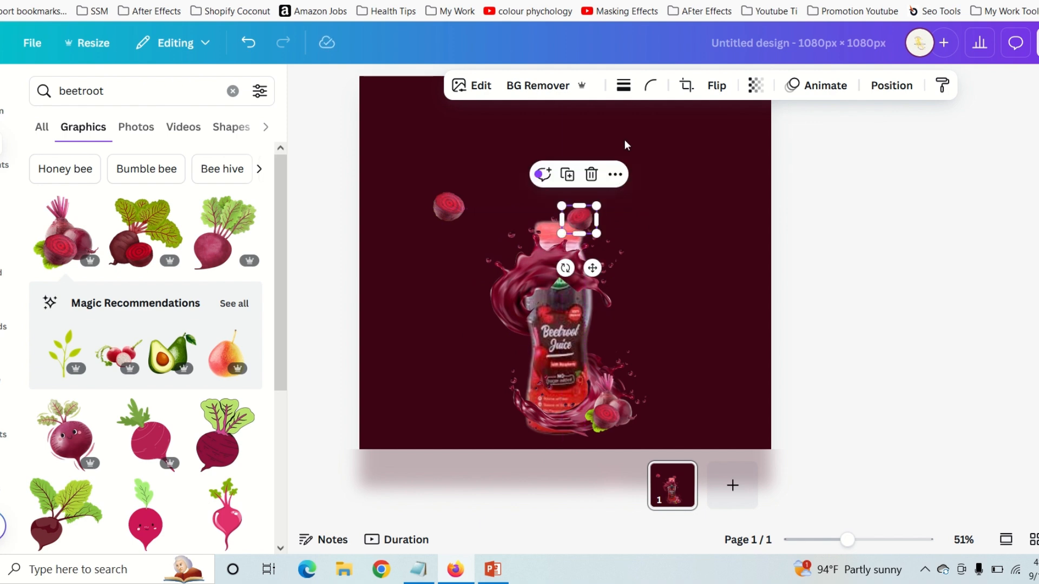
Step: Send the flipped halved beetroot behind the bottle, enlarge it slightly and nudge it against the cap
right_click(654, 239)
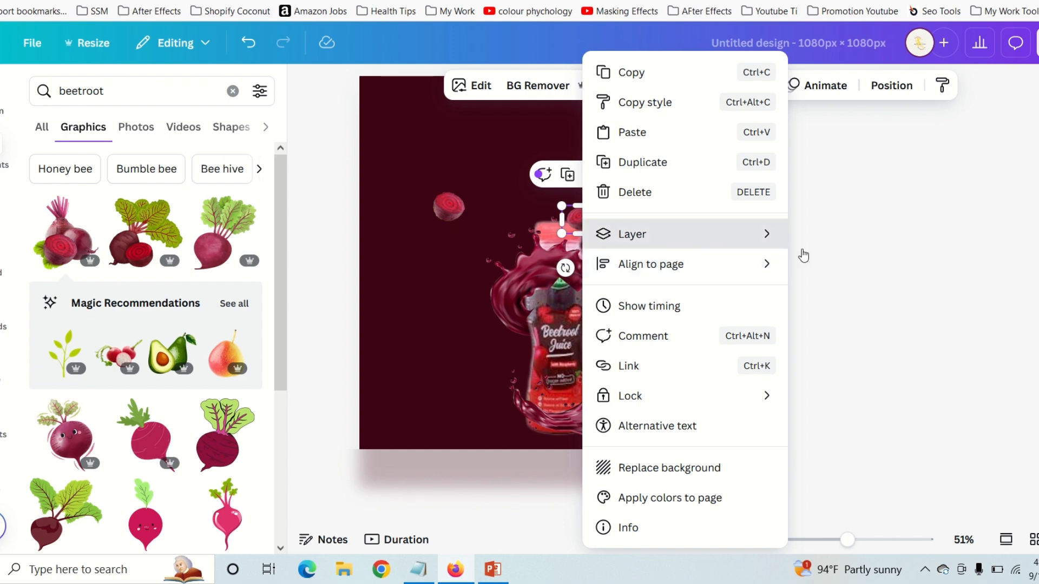
mouse_move(780, 234)
left_click(877, 328)
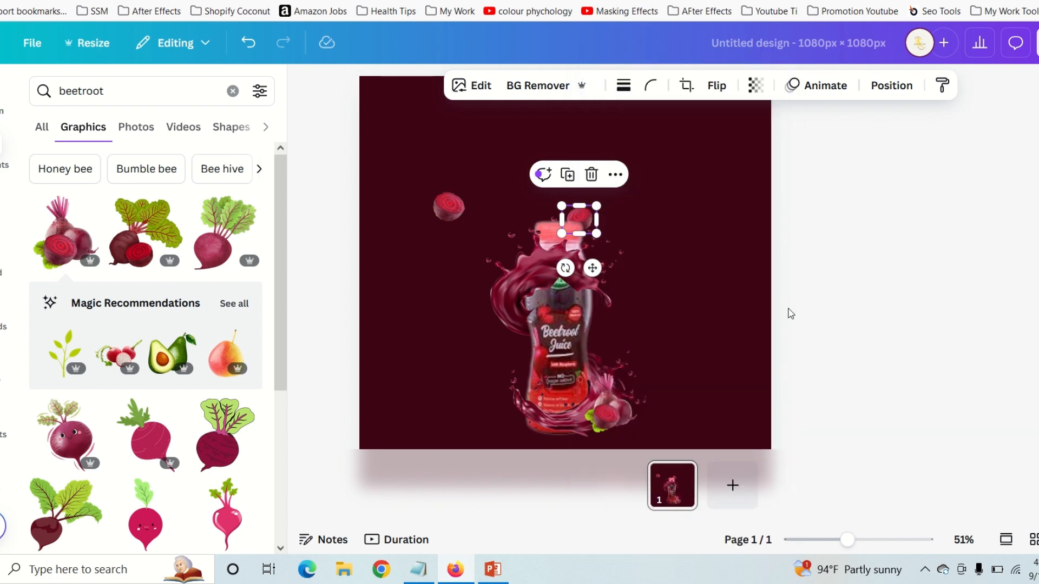
left_click(638, 219)
mouse_move(588, 219)
left_mouse_down()
mouse_move(602, 206)
mouse_move(581, 222)
left_mouse_up()
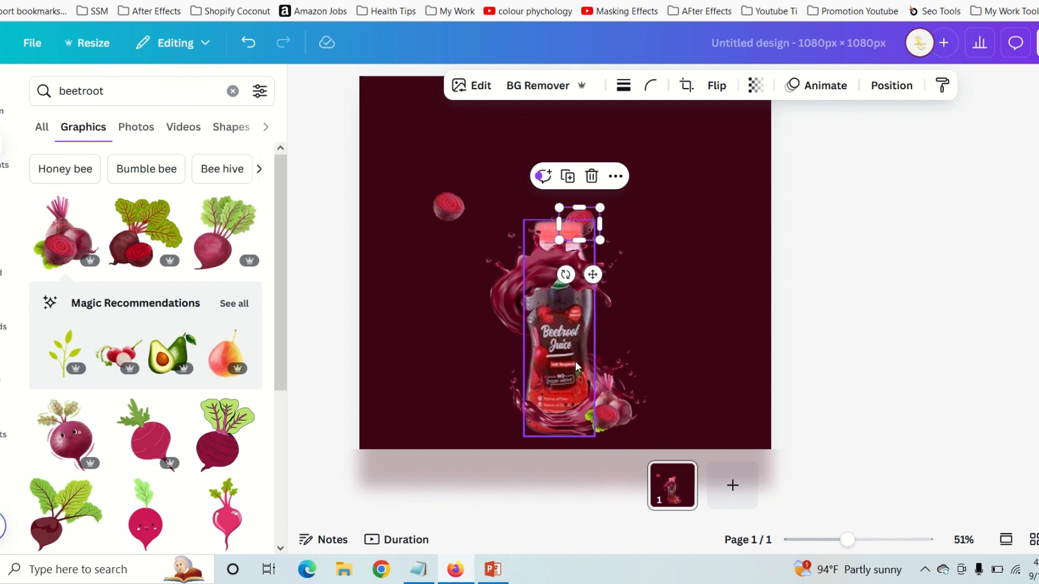
Step: Duplicate the halved beetroot at the bottle's cap and place the copy over the bottle's left edge beside the label
left_click(568, 176)
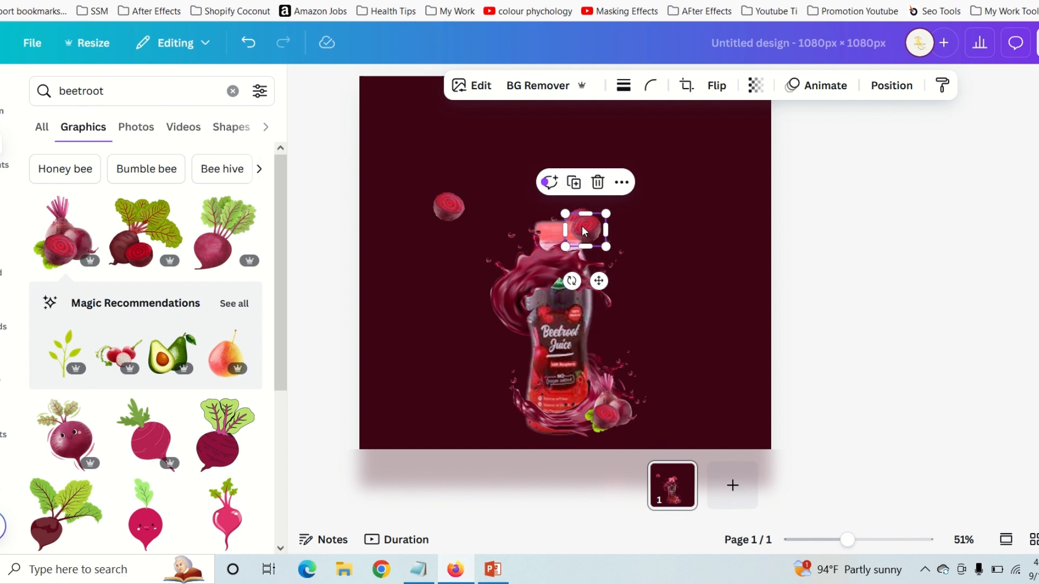
left_click_drag(582, 223, 521, 347)
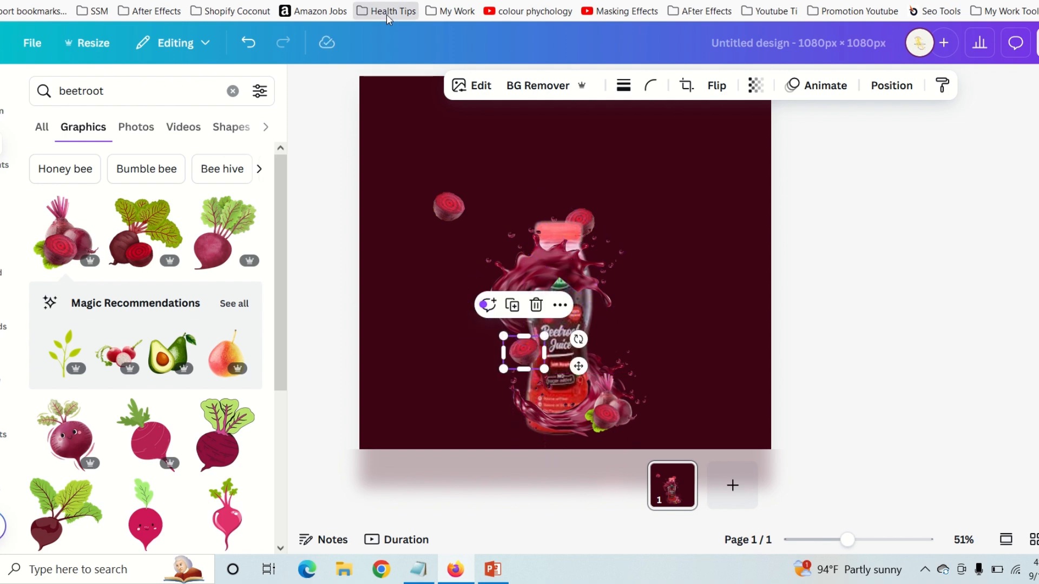
left_click(834, 270)
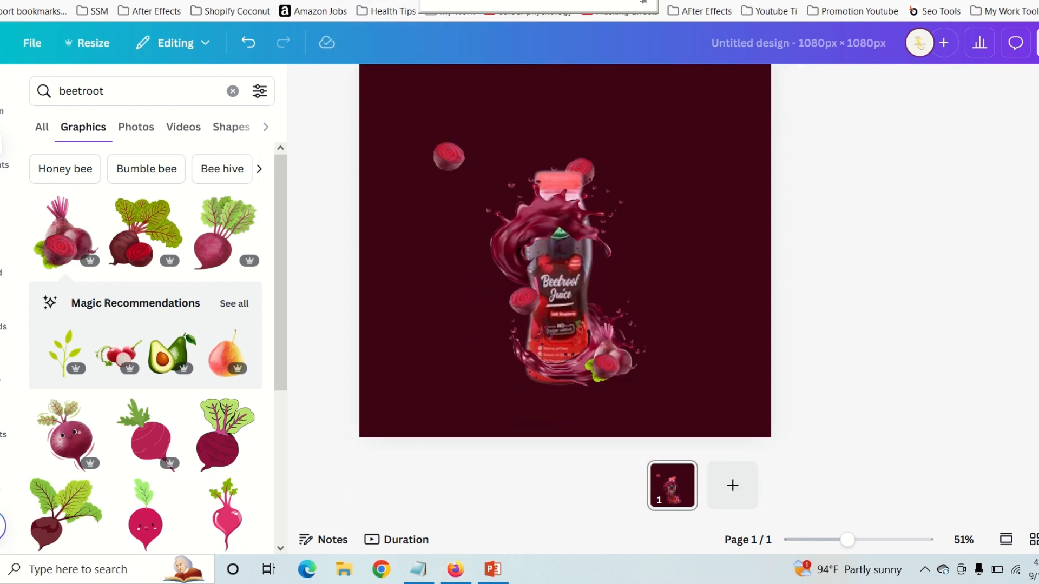
Step: Rotate the halved beetroots at the bottle's cap and beside its label so that each sits tilted
left_click(579, 165)
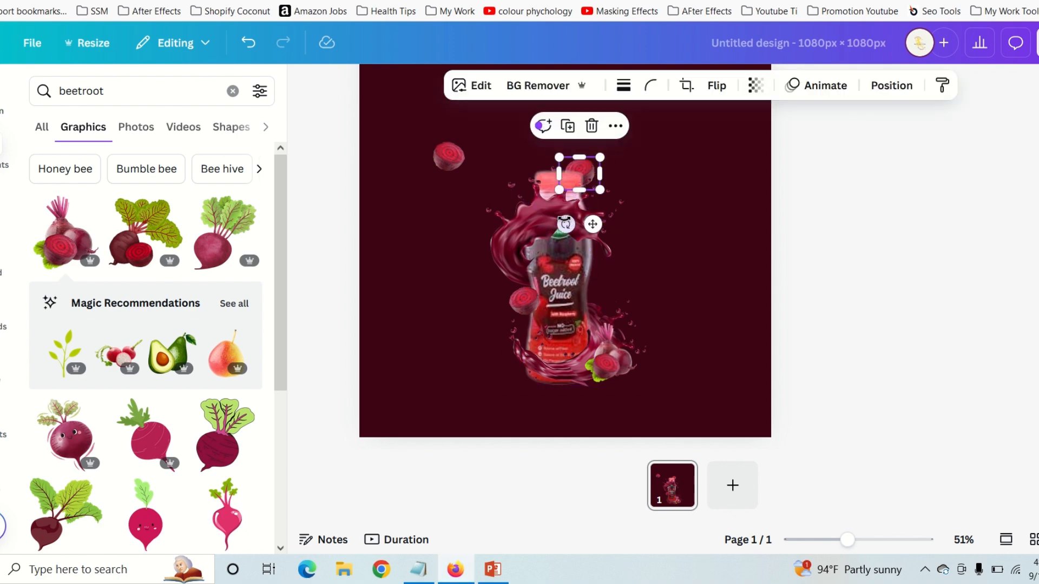
left_click_drag(563, 224, 700, 234)
left_click(528, 298)
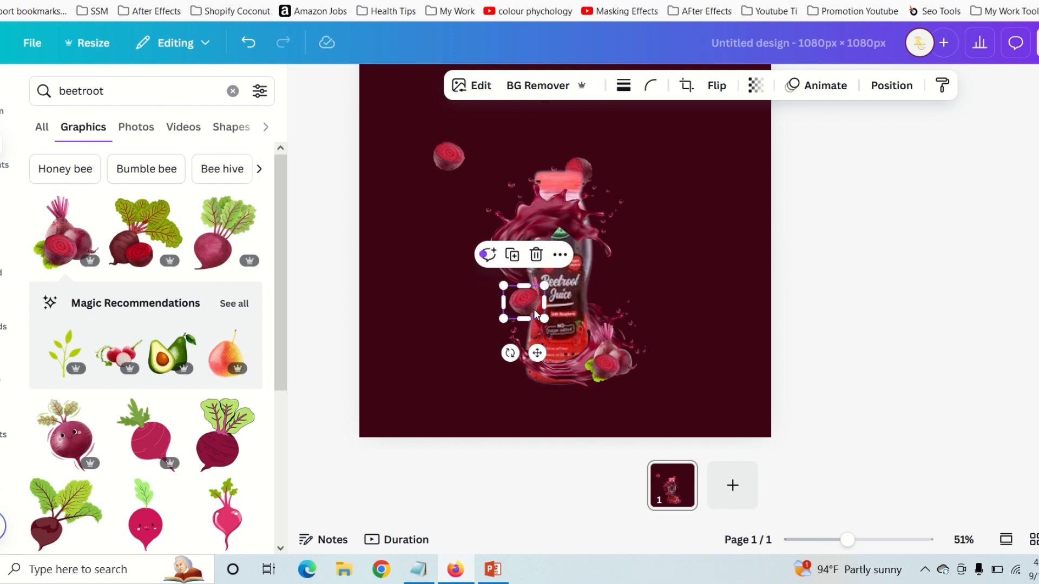
left_click_drag(510, 352, 521, 297)
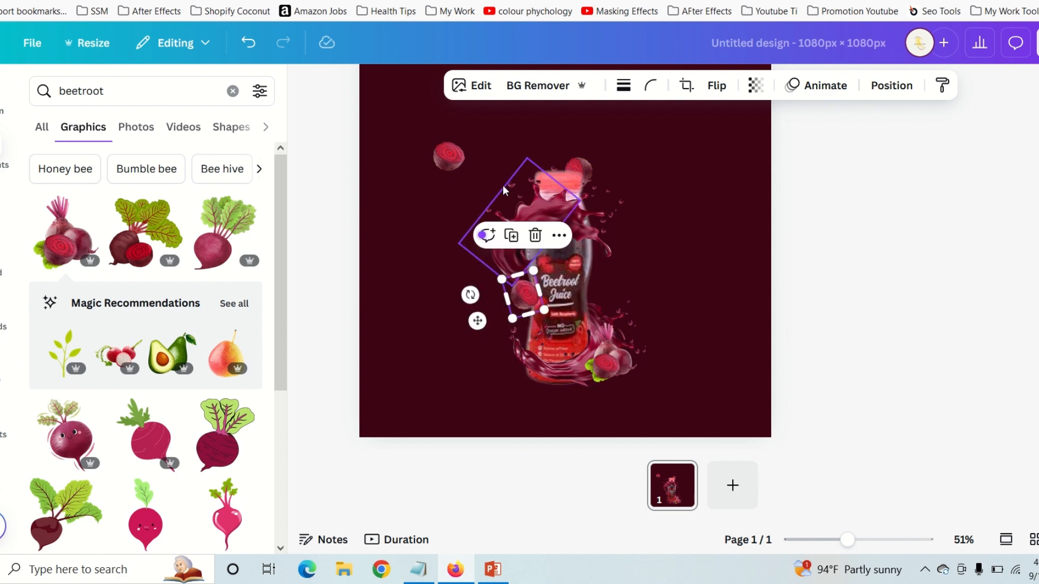
Step: Delete the spare halved beetroot away from the bottle, and slightly shrink and nudge the one beside the label
left_click(459, 162)
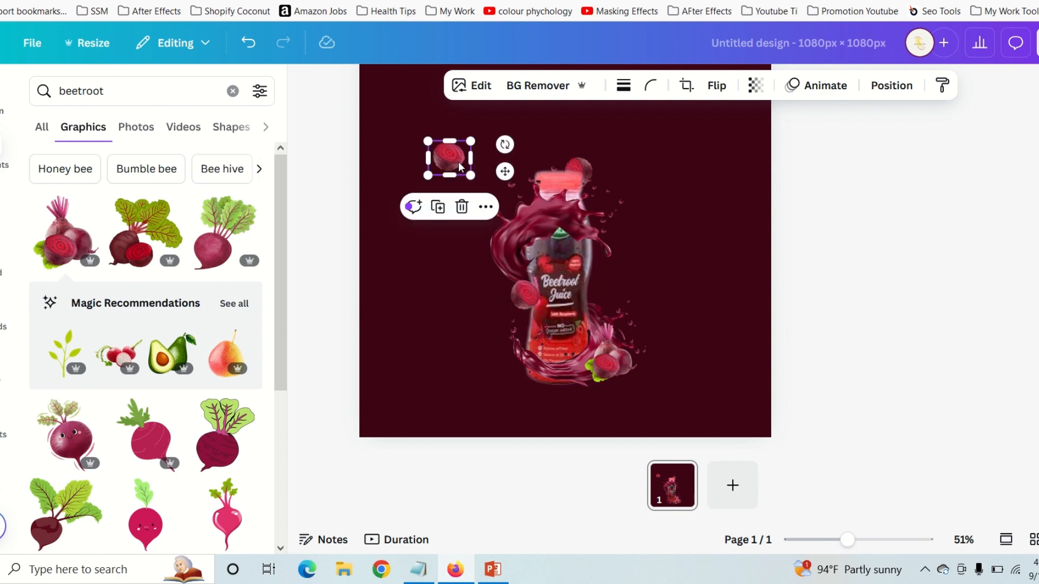
left_click(461, 207)
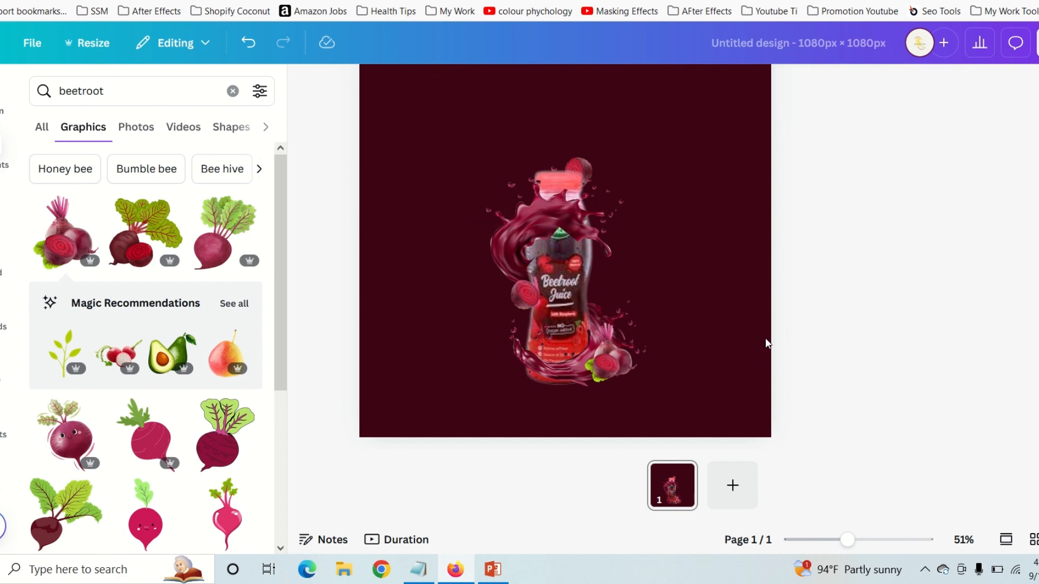
left_click(526, 298)
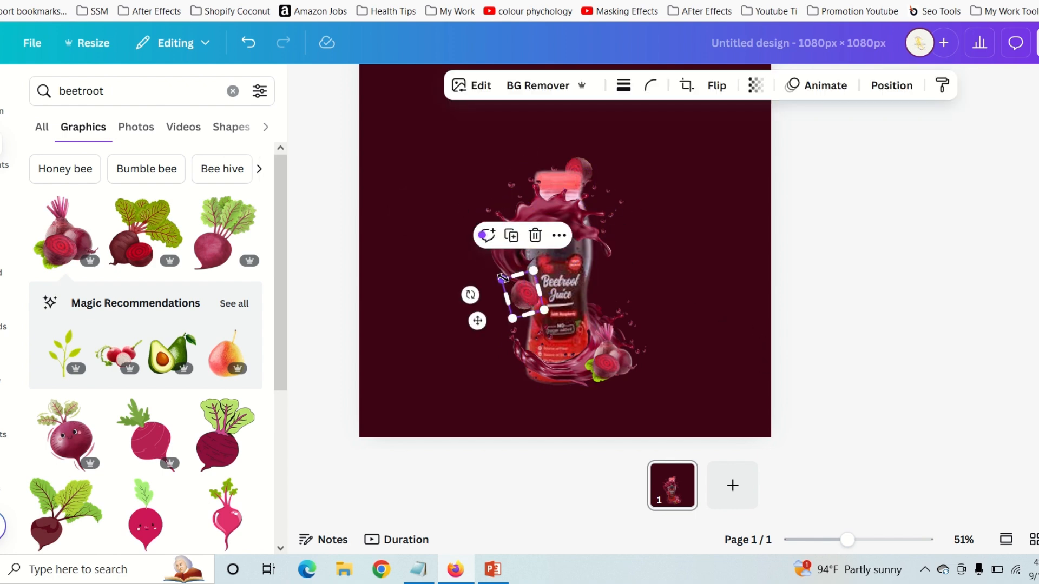
left_click_drag(502, 278, 520, 286)
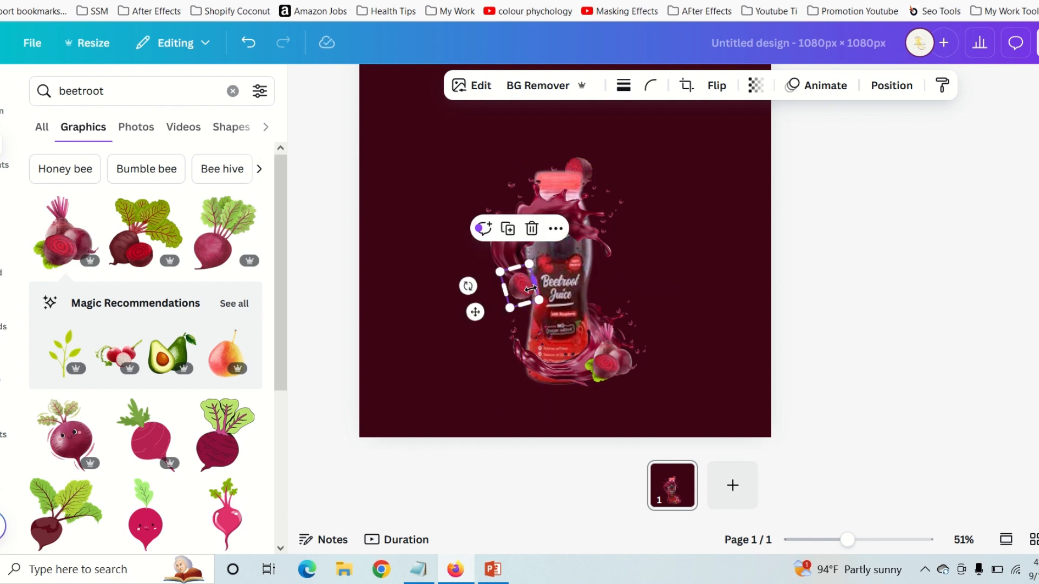
left_click_drag(525, 289, 531, 293)
Step: Change the page background to the brighter wine-red shade from the splash image's photo colors
left_click(440, 121)
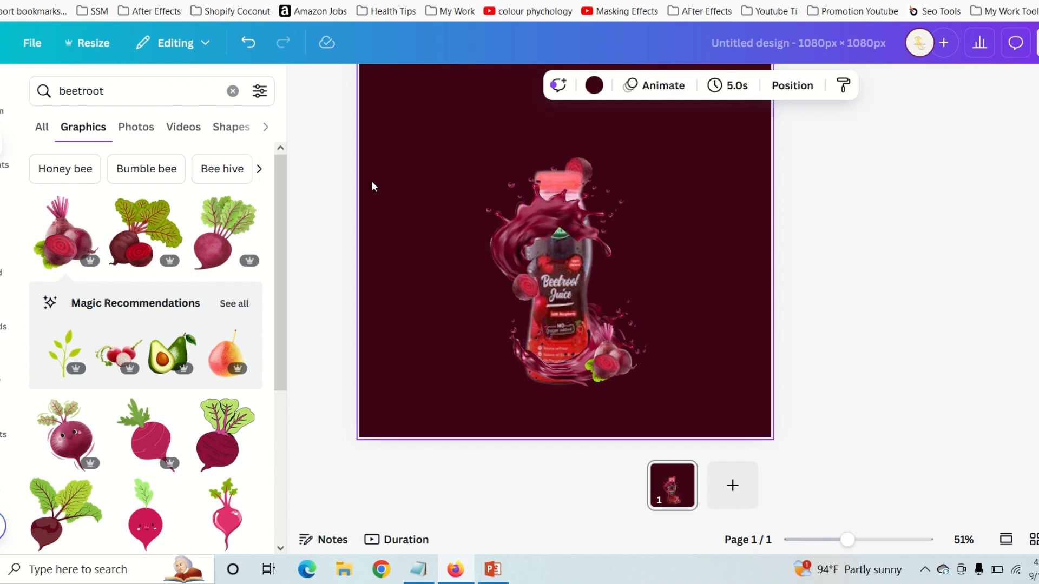
left_click(589, 89)
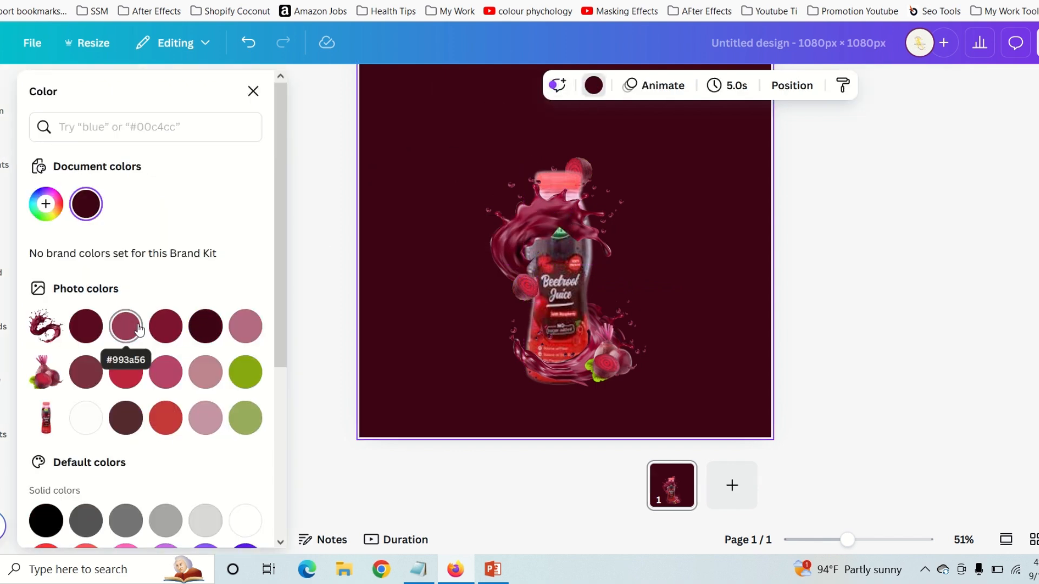
left_click(166, 330)
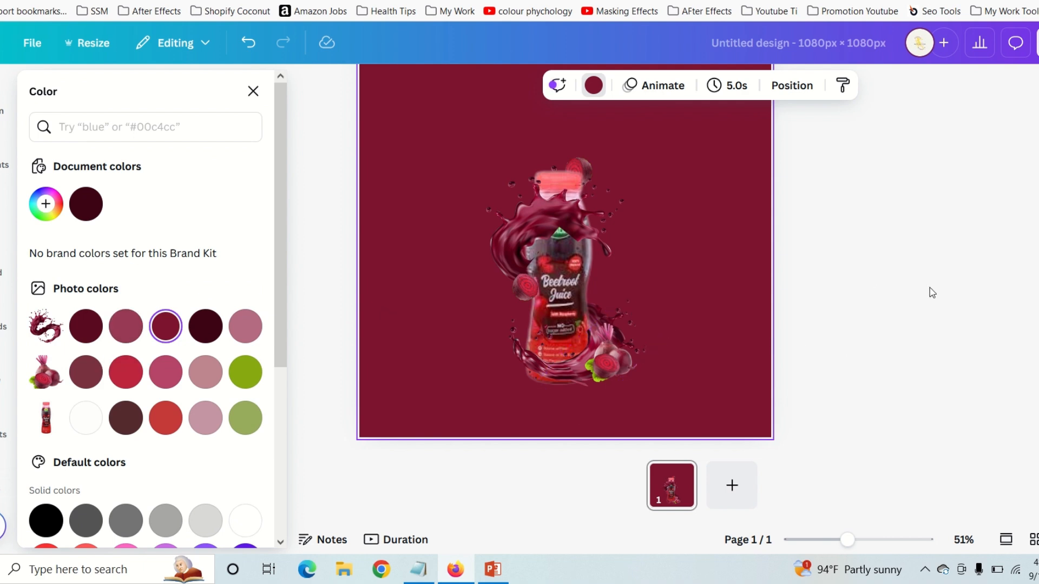
key("Escape")
Step: Crop the inner edge of the left splash piece slightly where it curls around the bottle's neck
scroll(852, 308, "up", 2)
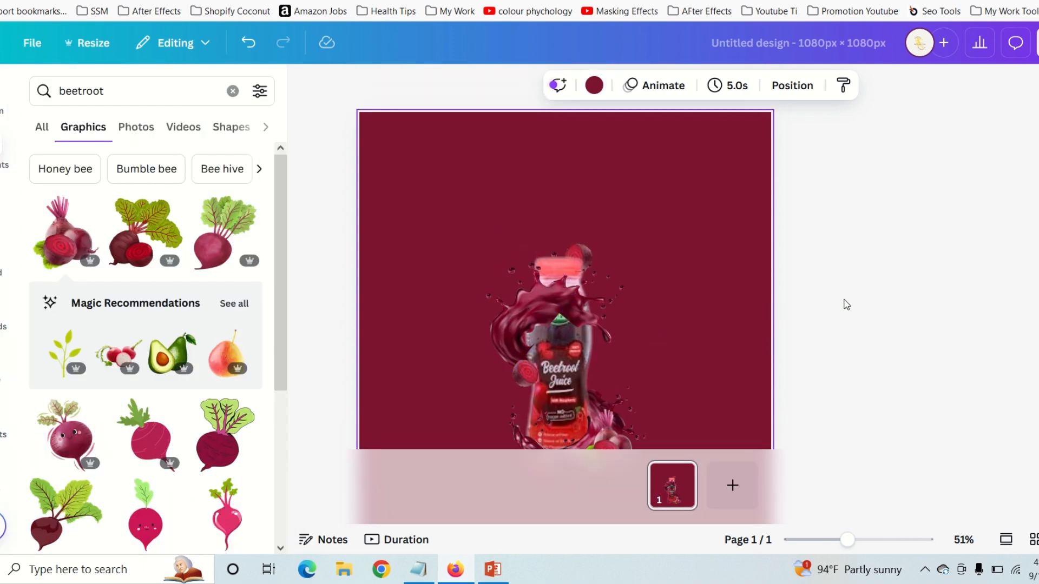
scroll(847, 305, "down", 2)
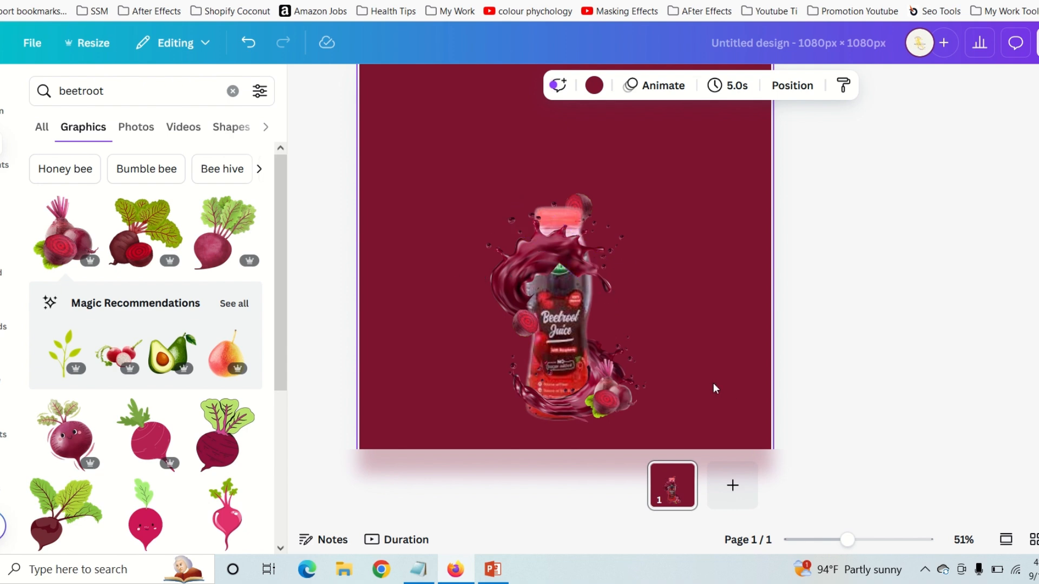
mouse_move(847, 540)
left_mouse_down()
mouse_move(869, 540)
mouse_move(860, 541)
left_mouse_up()
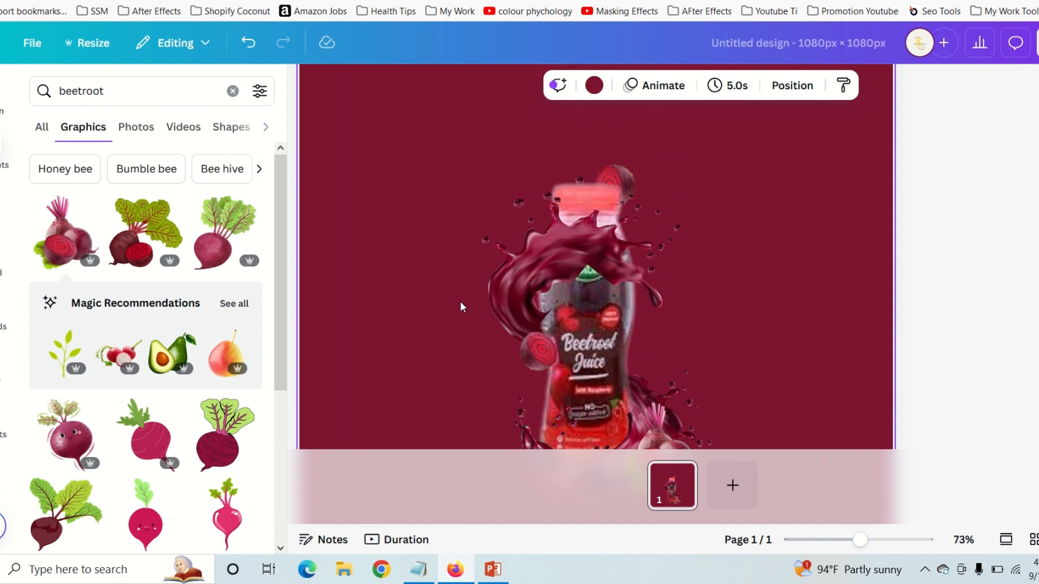
left_click(534, 307)
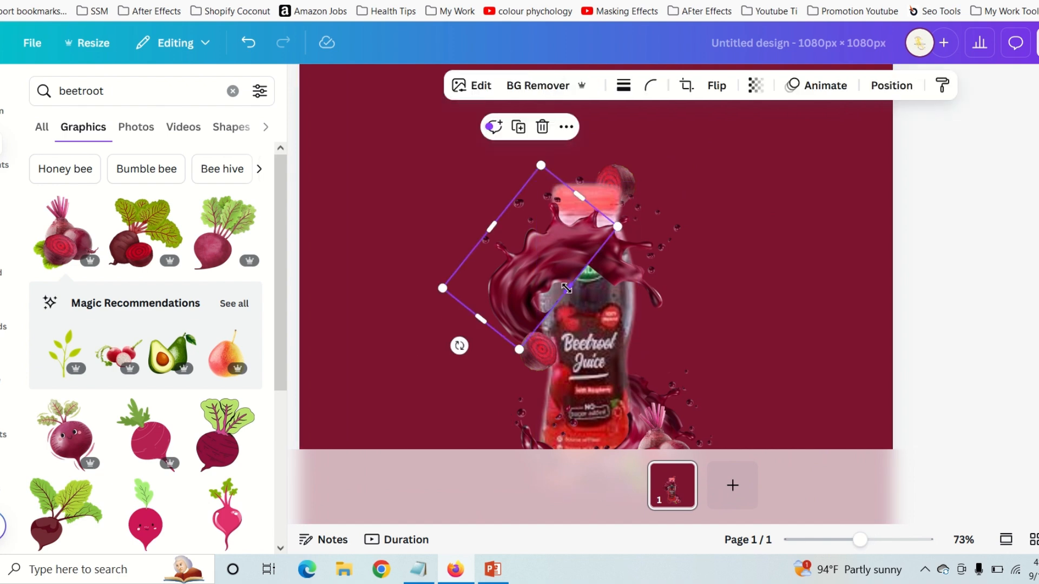
left_click_drag(560, 284, 561, 284)
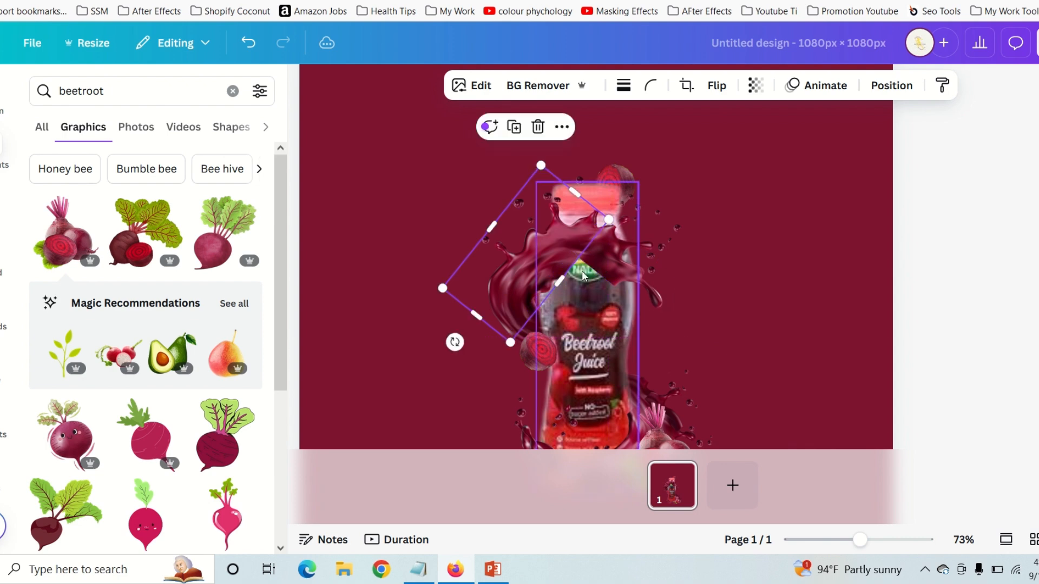
Step: Extend the front splash piece's lower edge over the bottle's green logo and adjust the side crops of the splash pieces at the neck
left_click(601, 264)
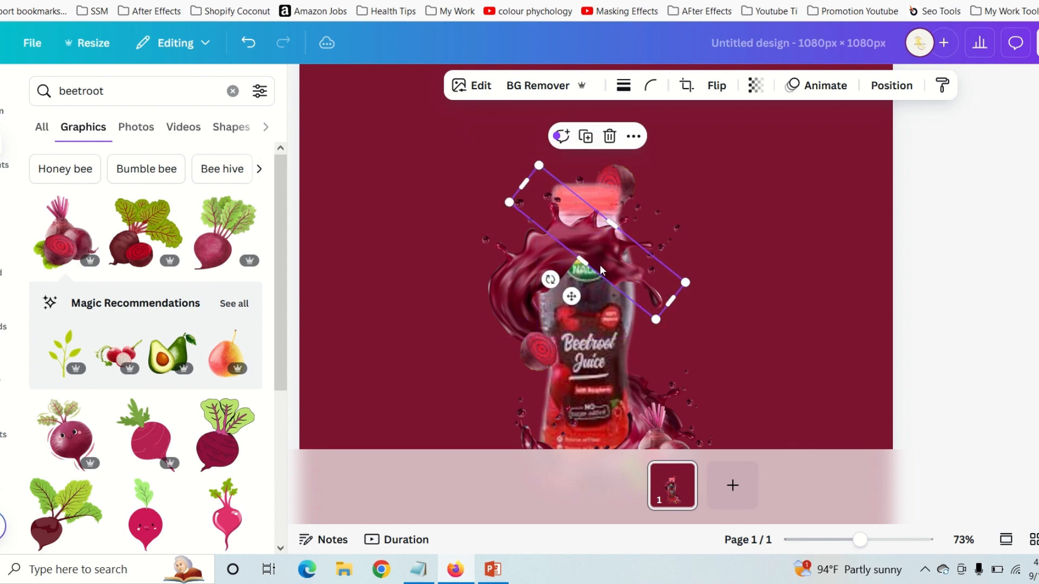
left_click_drag(582, 263, 570, 275)
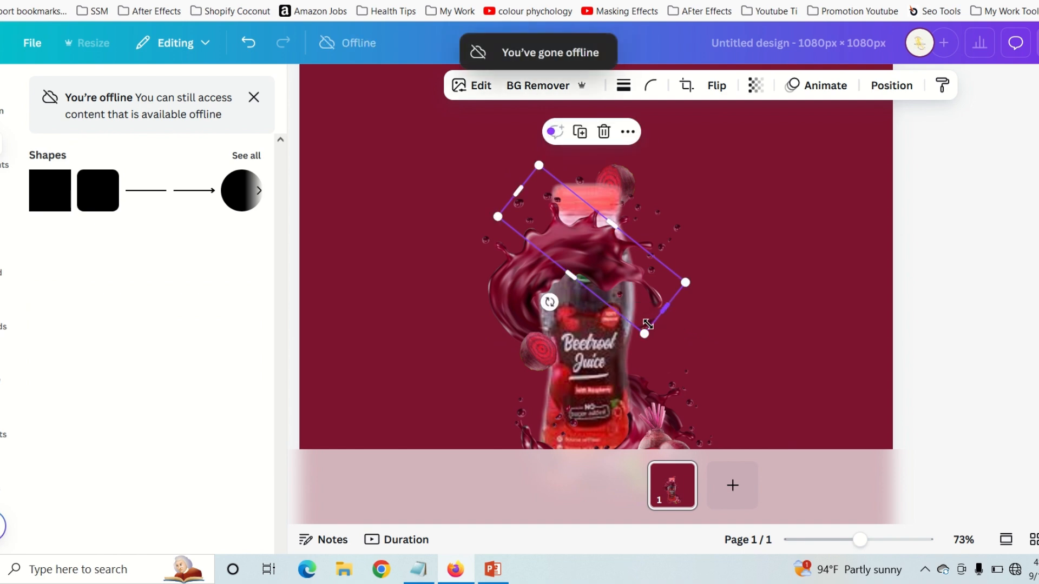
left_click_drag(661, 312, 591, 250)
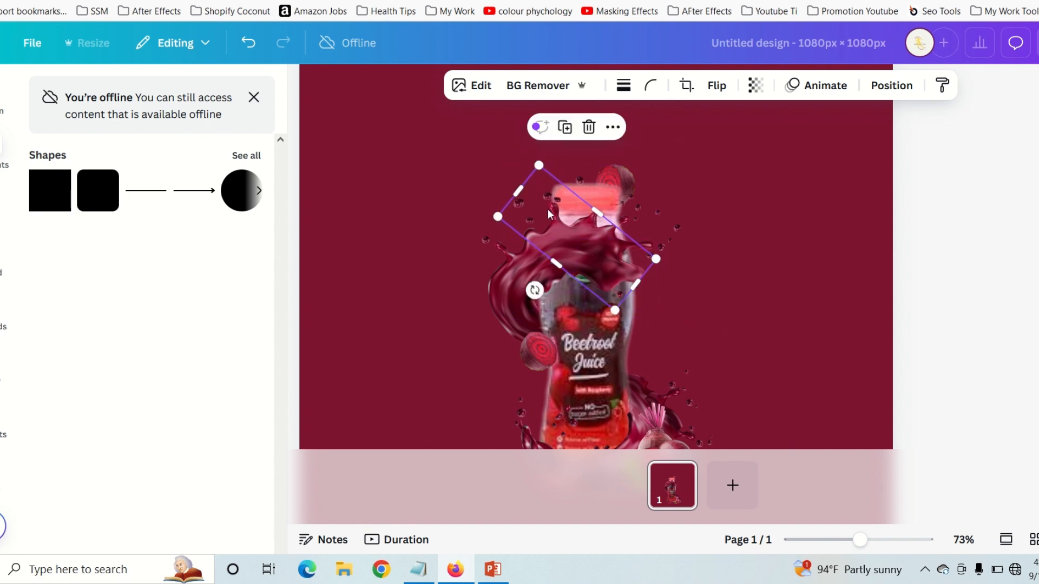
left_click_drag(518, 189, 638, 304)
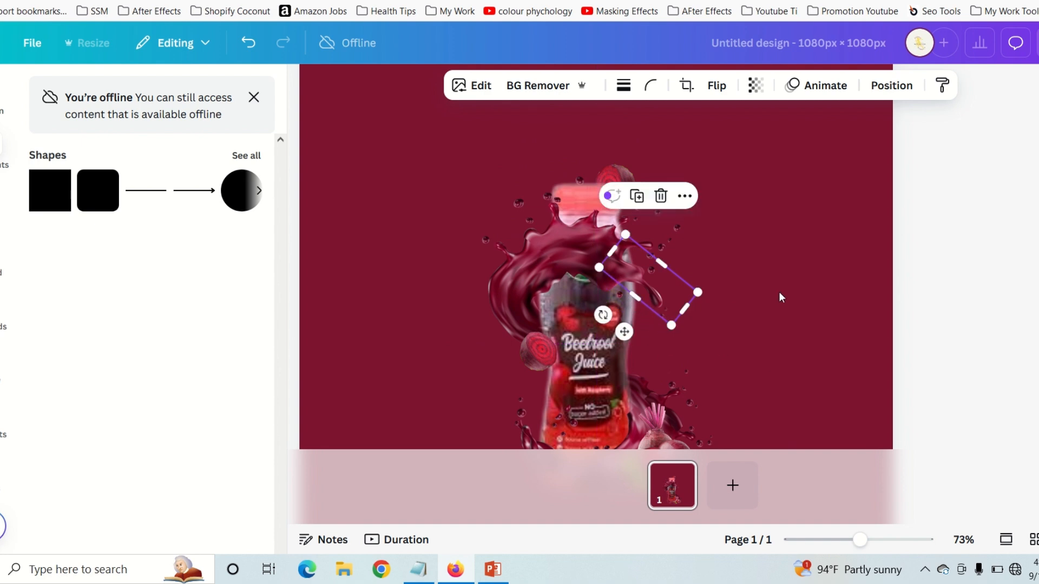
left_click(786, 292)
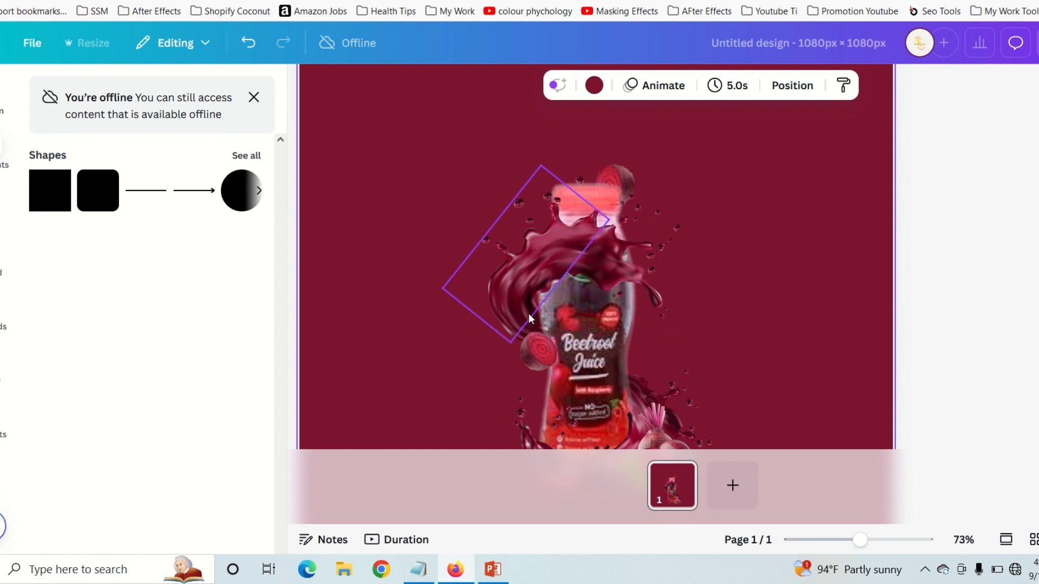
Step: Apply the Bali filter to the halved beetroot behind the bottle's cap
scroll(765, 313, "down", 2)
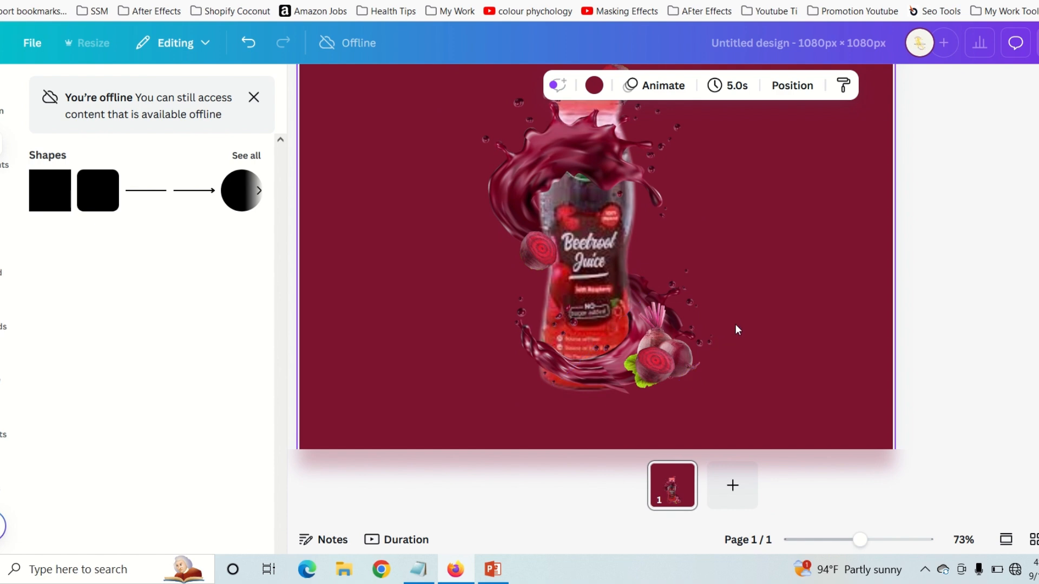
scroll(699, 271, "up", 1)
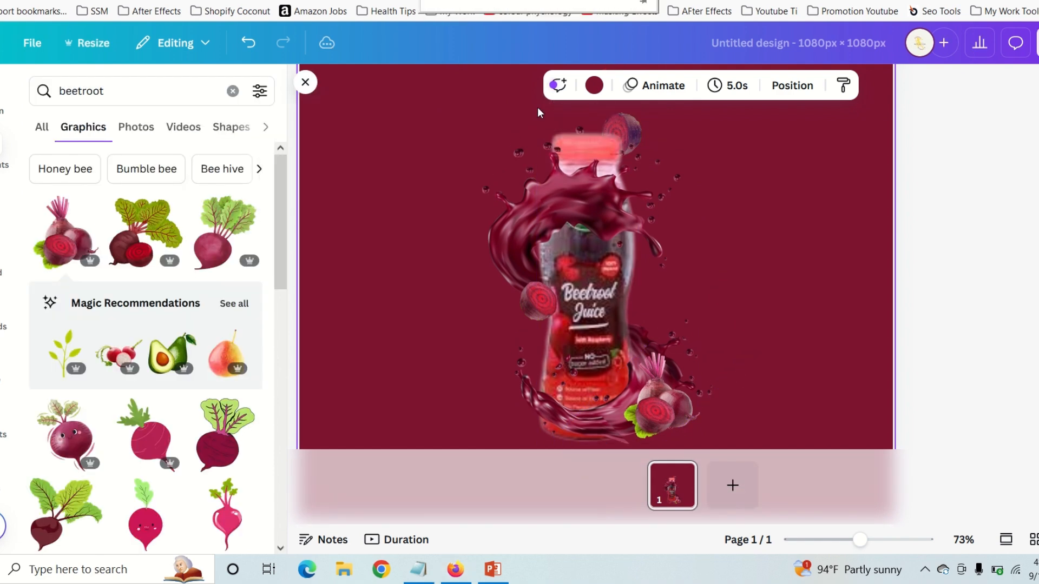
left_click(624, 128)
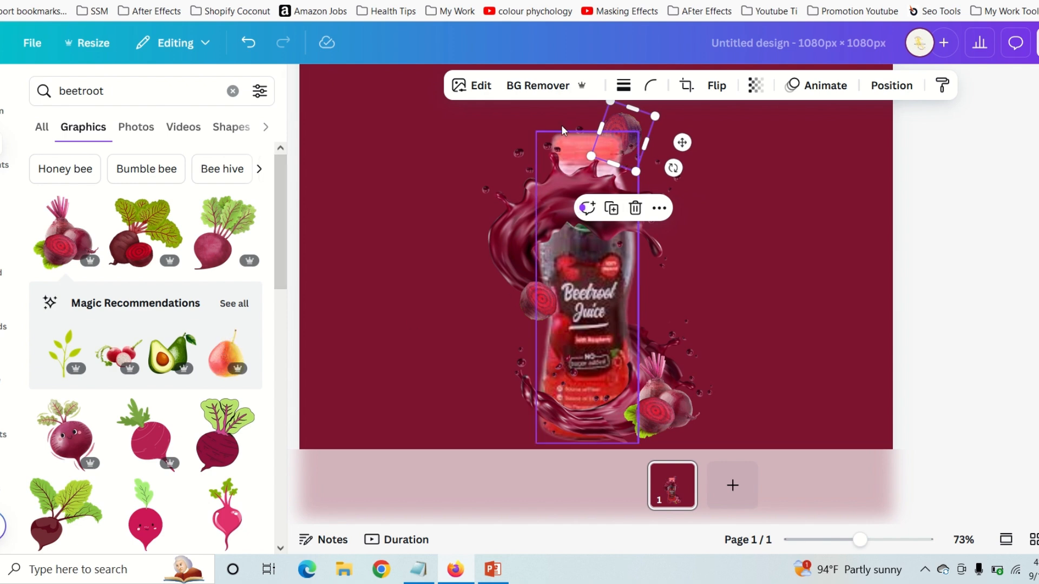
left_click(471, 85)
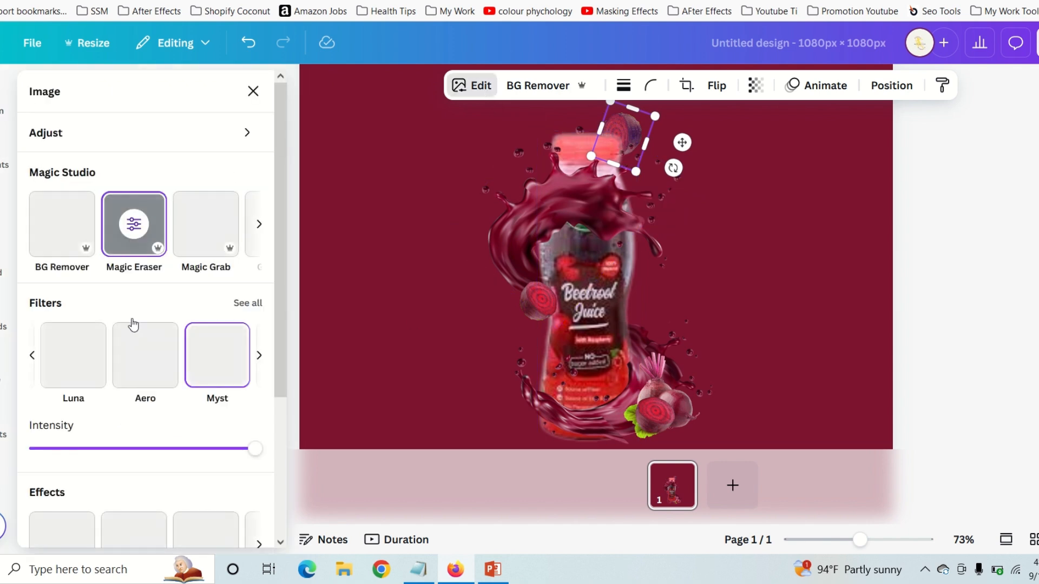
left_click(260, 356)
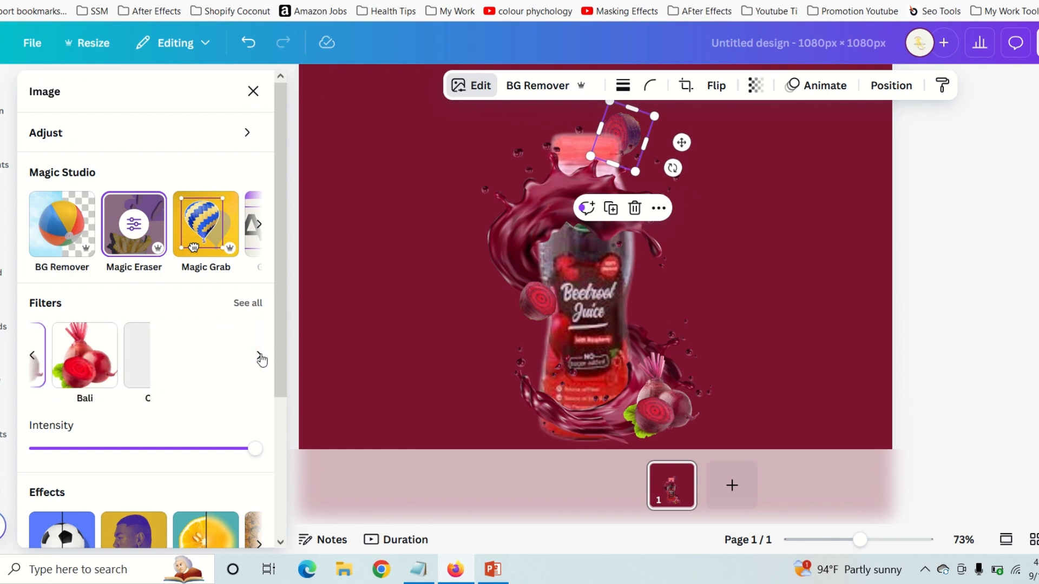
left_click(120, 370)
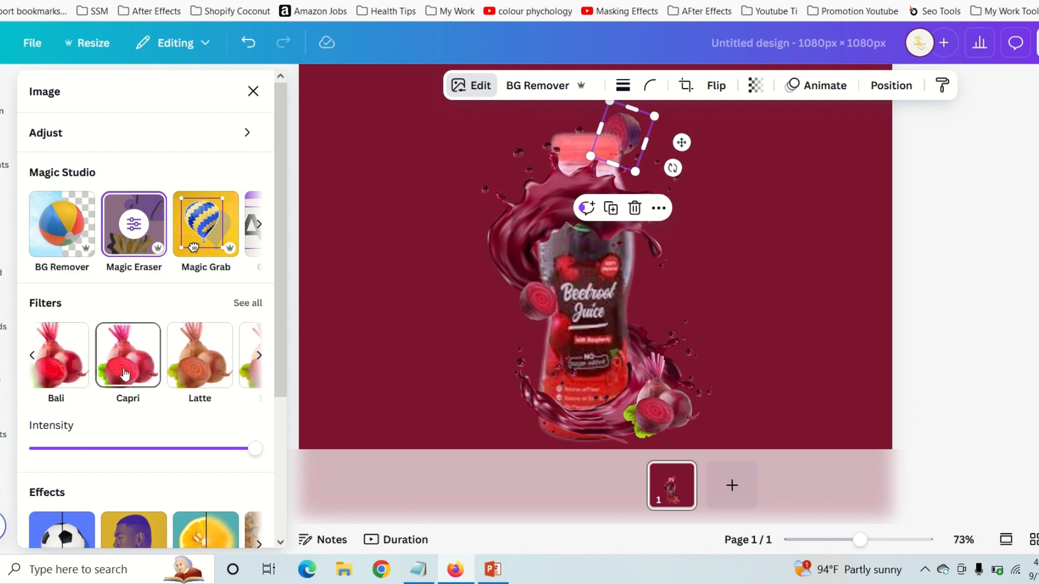
left_click(58, 362)
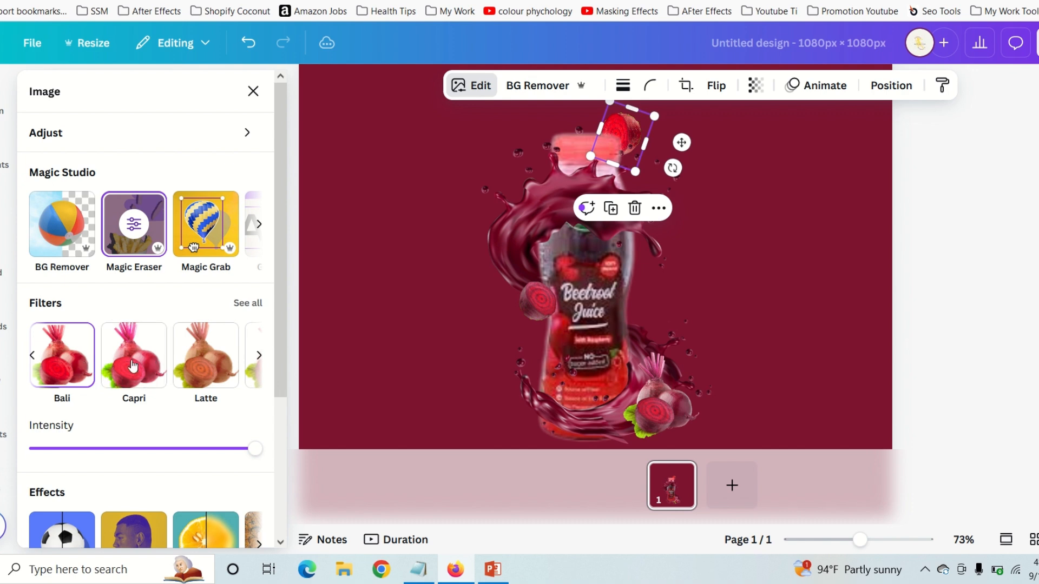
Step: Apply the Bali filter to the halved beetroot beside the bottle's label and shrink it slightly
left_click(509, 314)
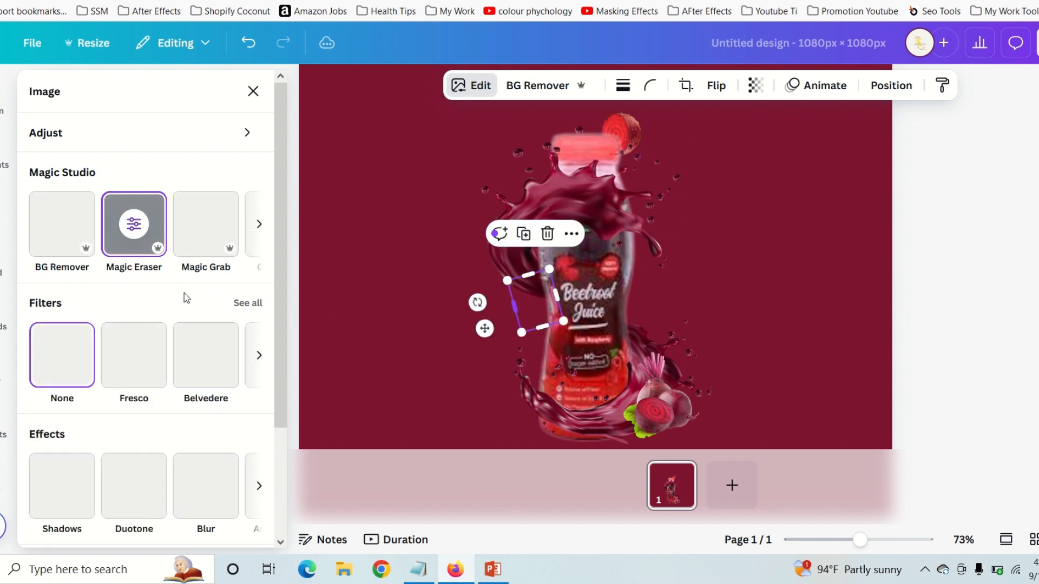
left_click(259, 356)
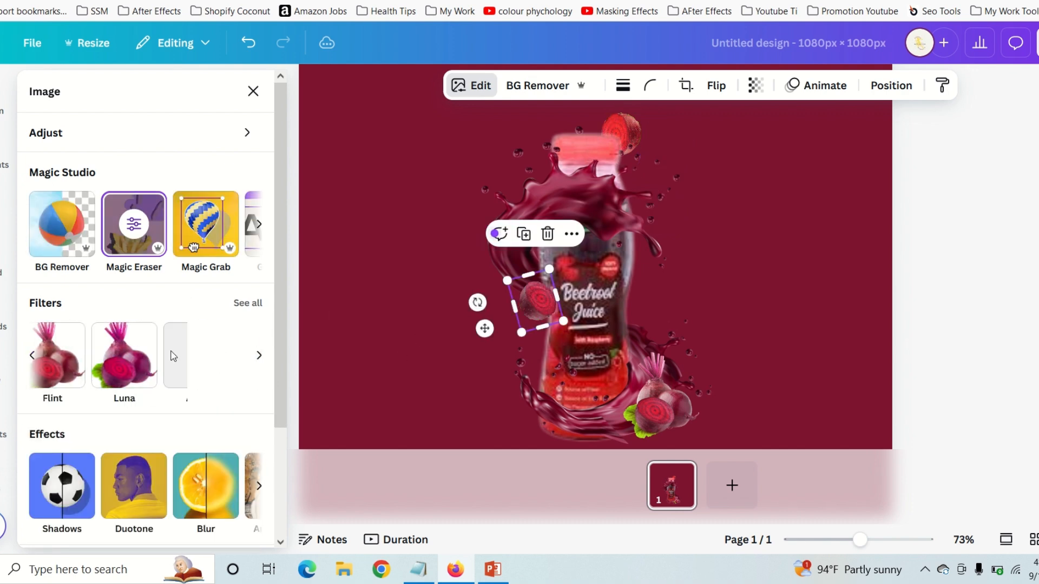
left_click(60, 369)
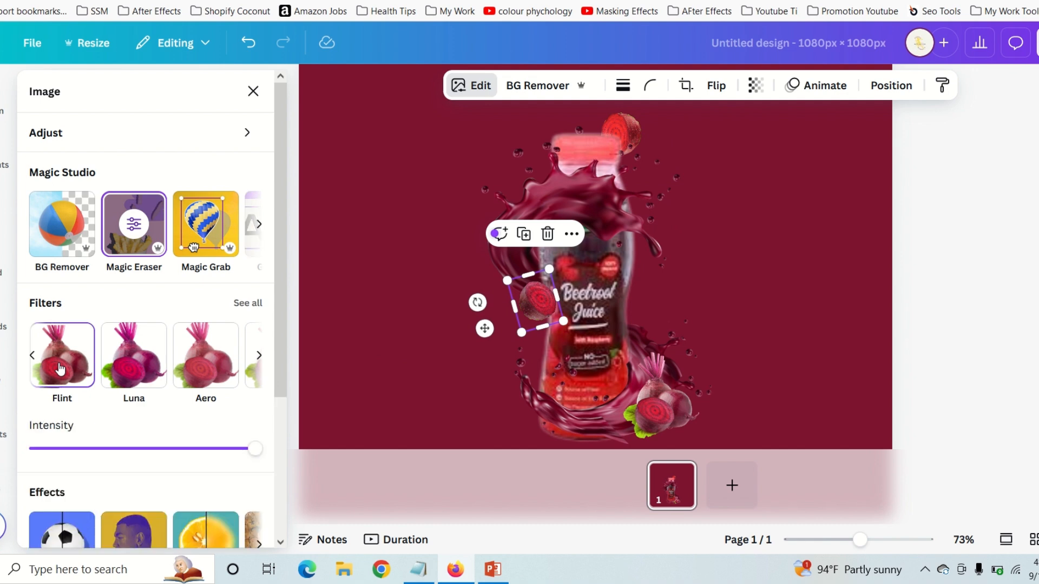
left_click(261, 355)
left_click(157, 363)
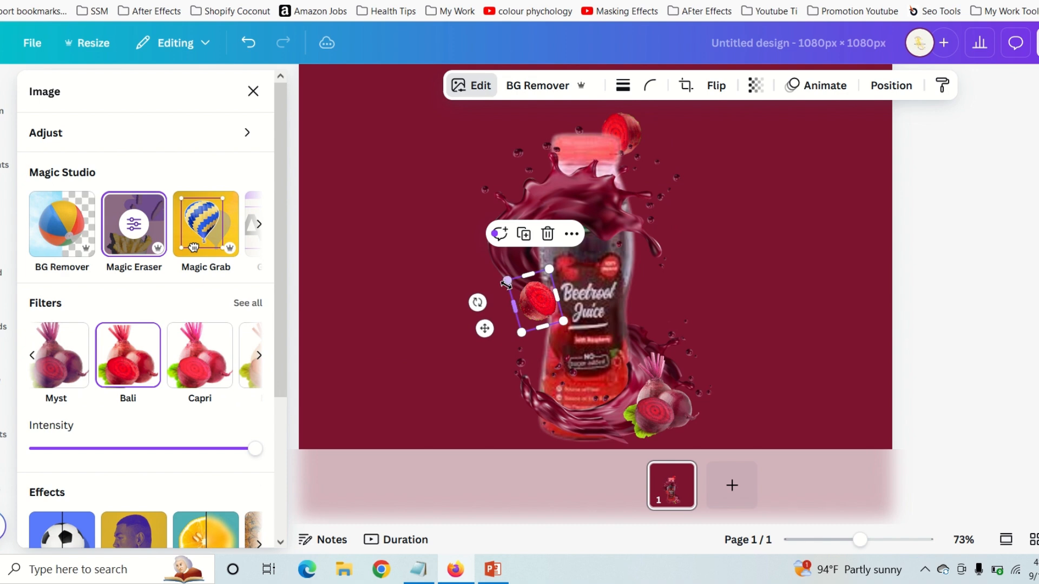
left_click_drag(510, 281, 542, 292)
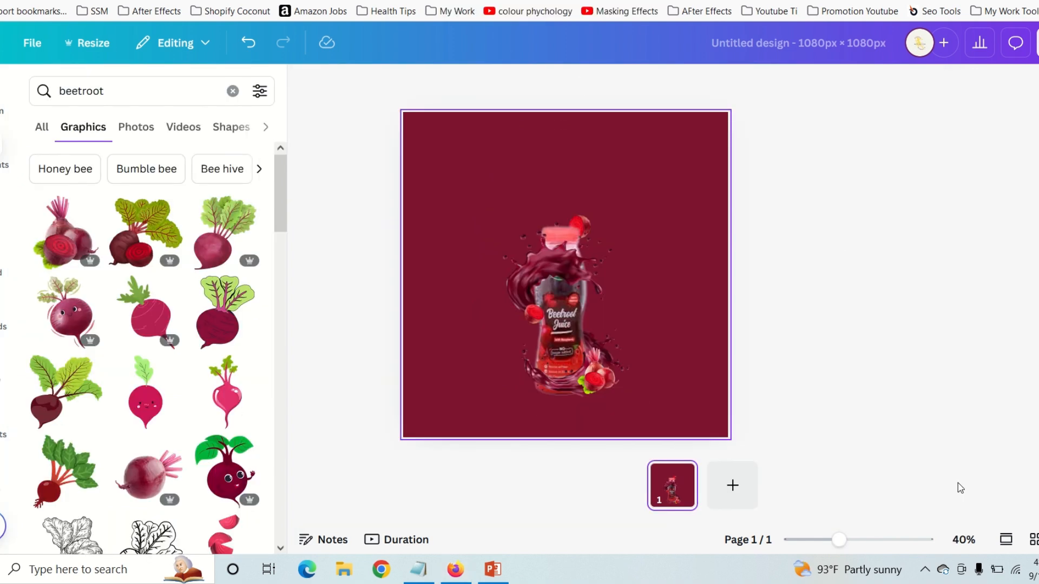
Step: Add the whole beetroot with pink stems from the beetroot graphics and shrink it into the page's lower left corner
left_click(1006, 540)
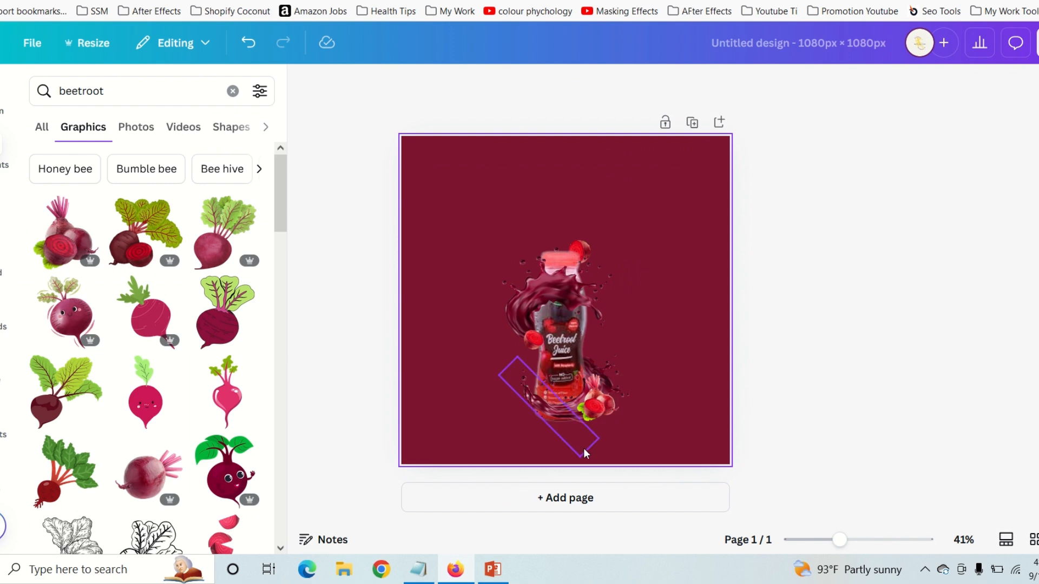
left_click_drag(839, 540, 843, 540)
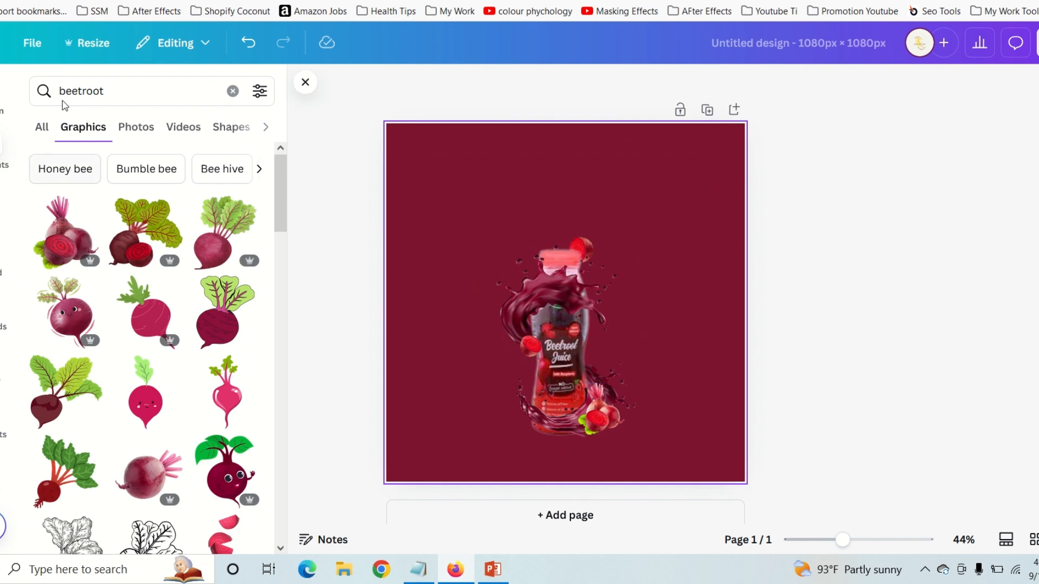
scroll(243, 253, "down", 4)
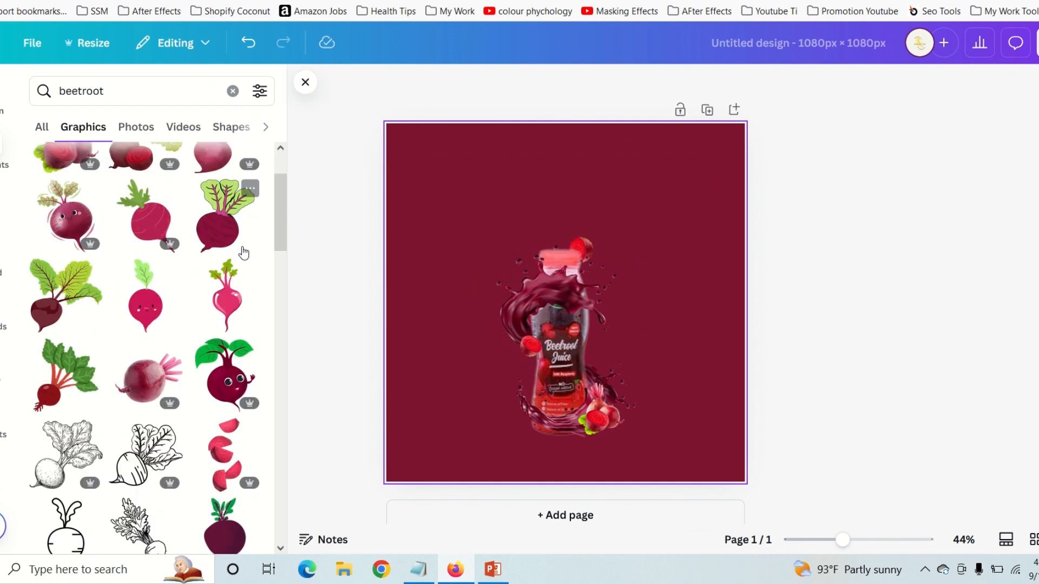
scroll(244, 253, "up", 2)
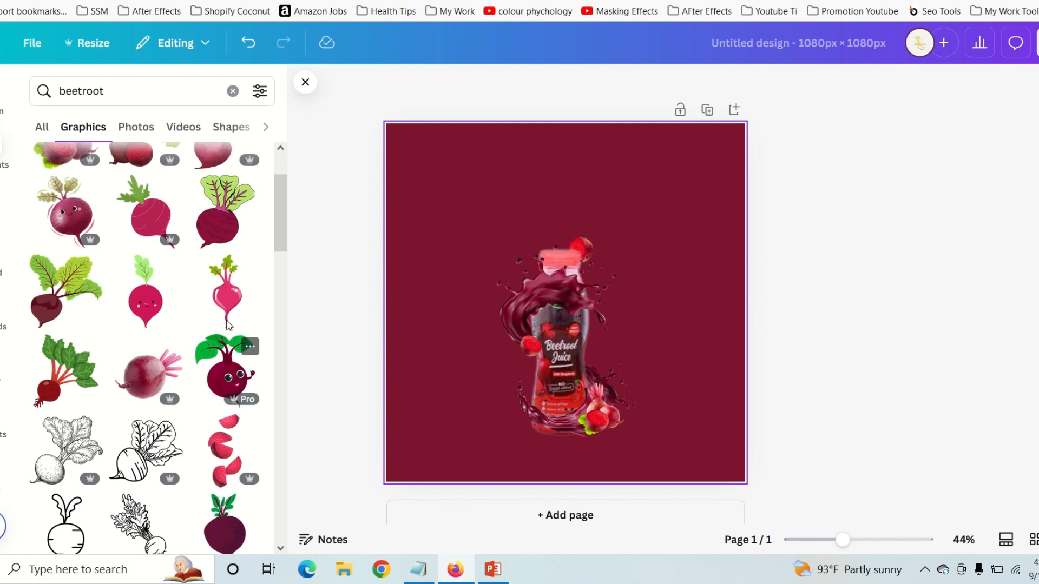
scroll(185, 403, "down", 3)
scroll(188, 400, "up", 2)
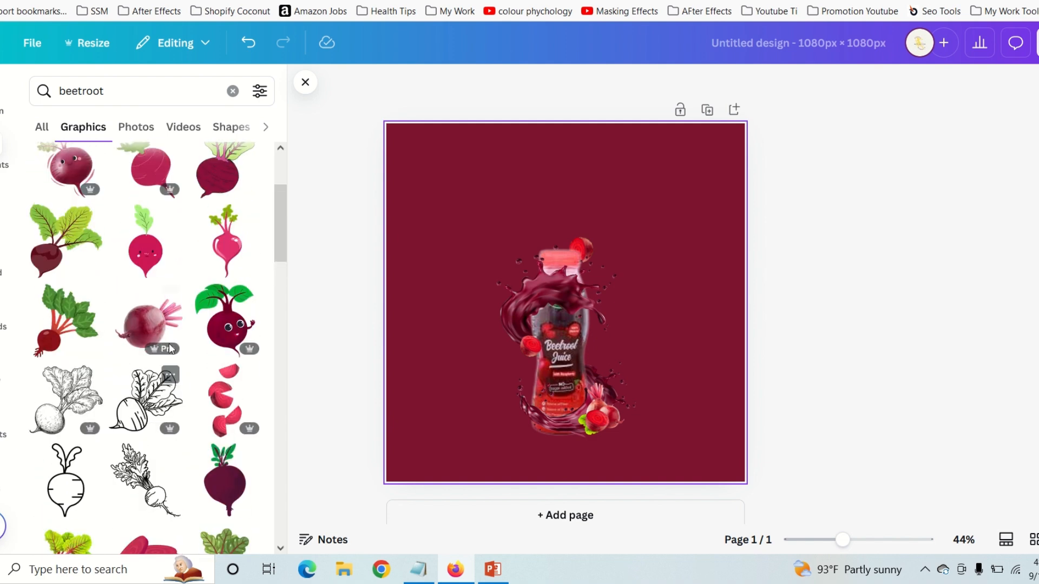
left_click(147, 325)
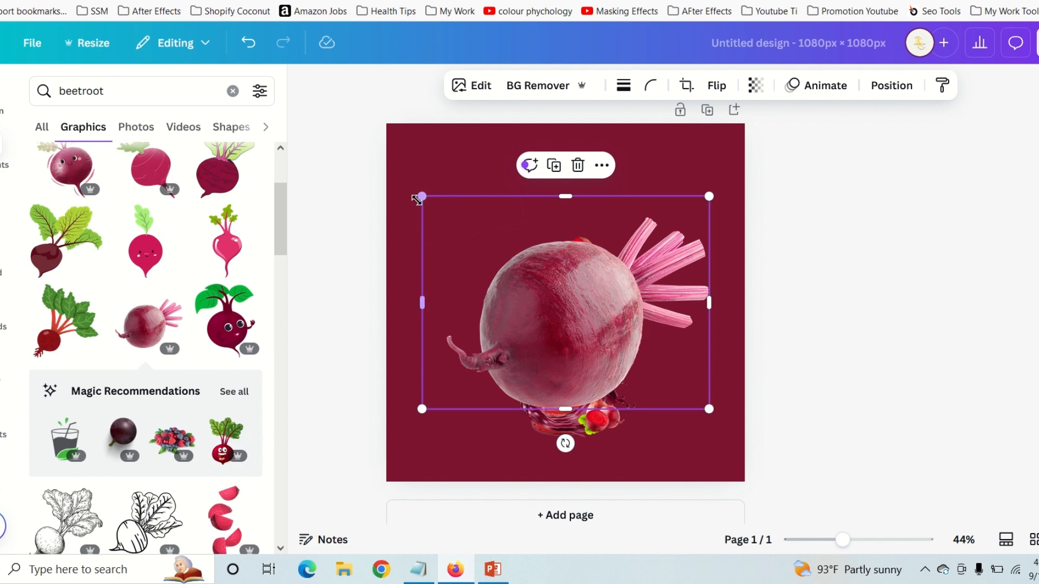
left_click_drag(422, 196, 430, 435)
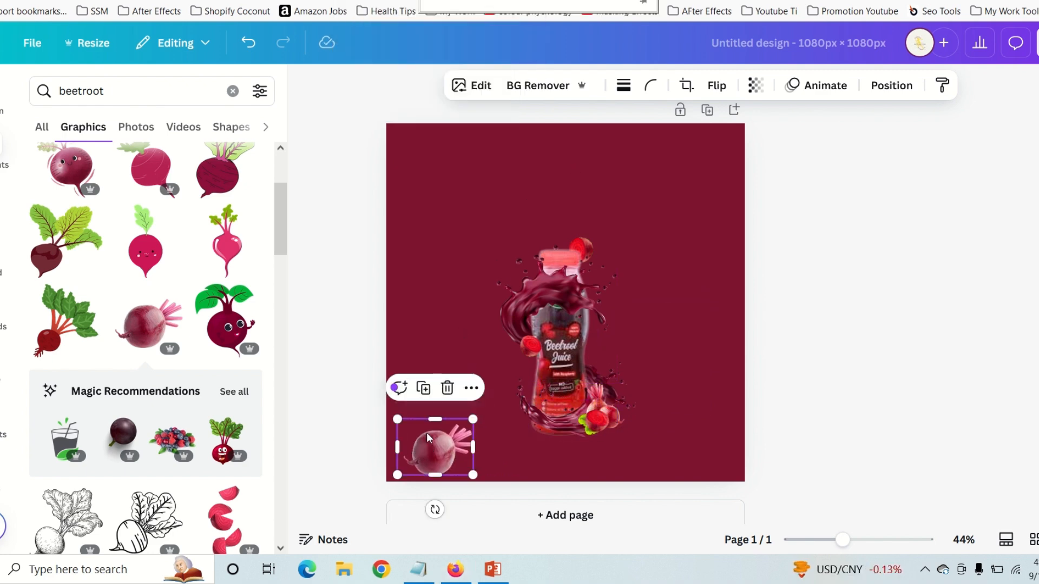
Step: Place rotated copies of the beetroot partly off the page's upper right corner and the upper part of its left edge
left_click_drag(435, 451, 413, 267)
left_click(707, 217)
left_click_drag(394, 231, 391, 245)
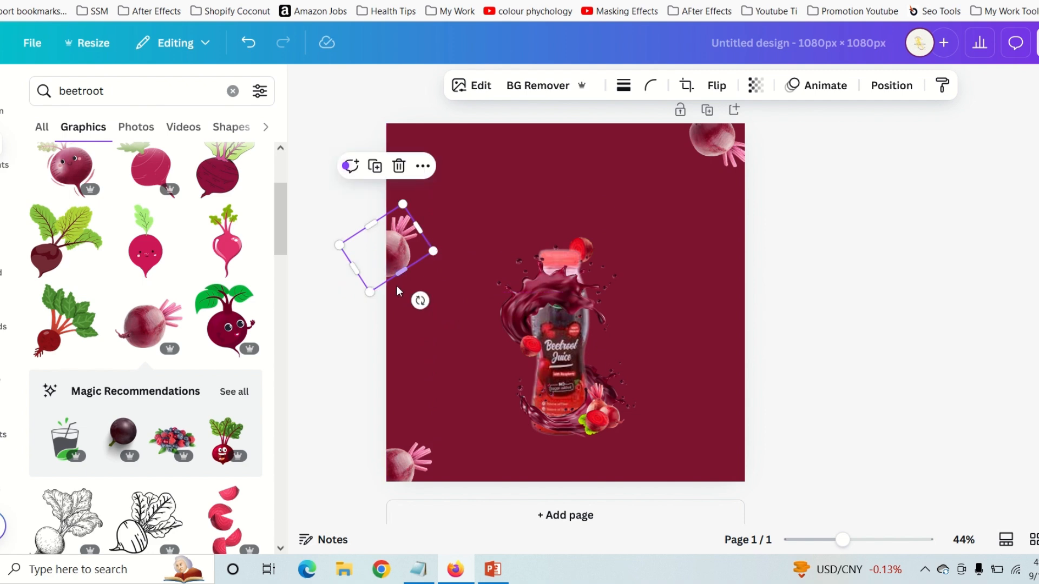
left_click_drag(420, 300, 406, 307)
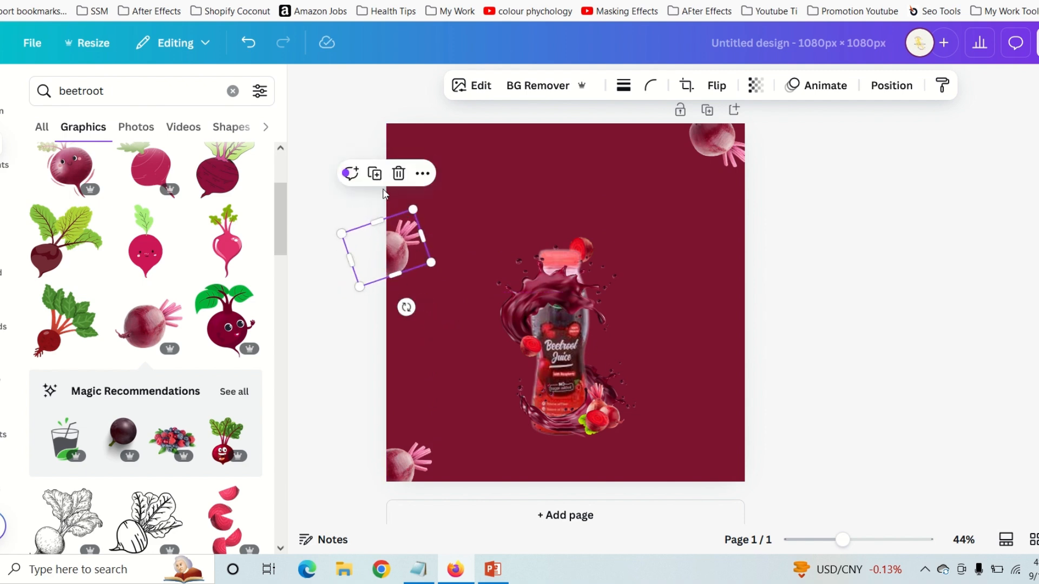
Step: Duplicate the left-edge beetroot onto the page's right edge beside the bottle and rotate it so its stems point down and inward
left_click(374, 173)
left_click_drag(401, 250, 723, 368)
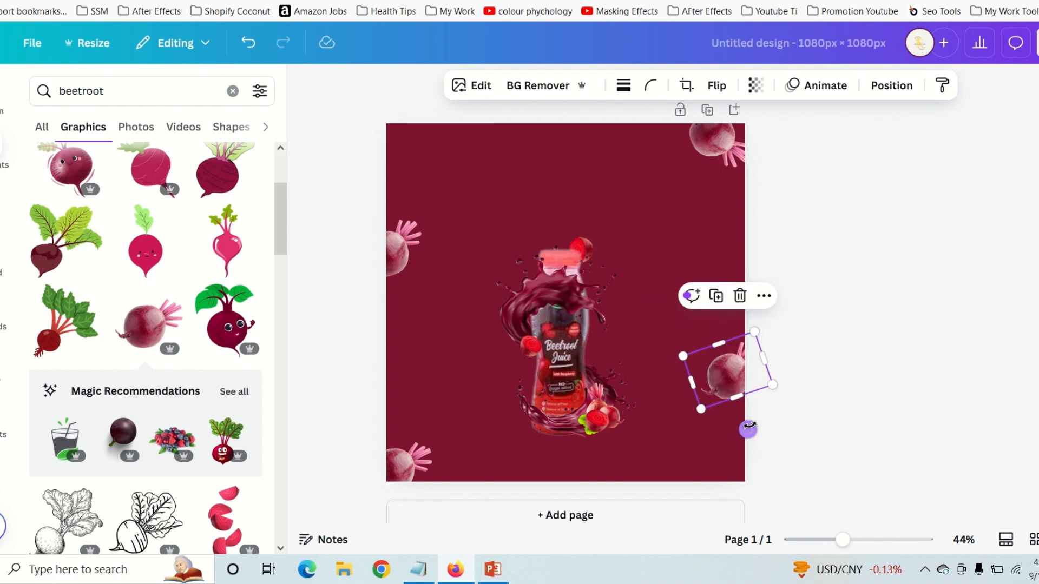
left_click_drag(783, 433, 701, 297)
left_click_drag(716, 374, 731, 365)
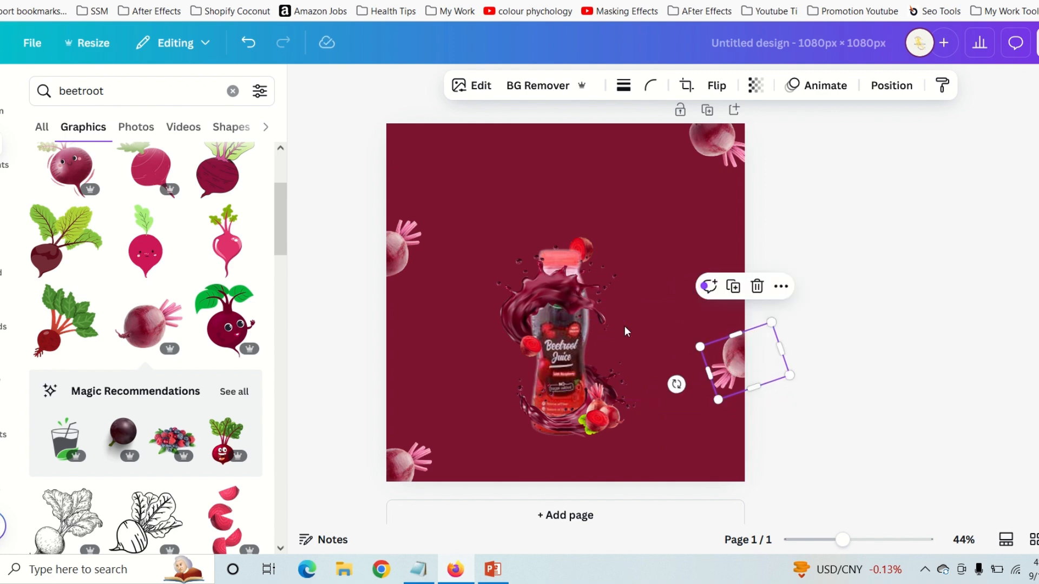
left_click(796, 191)
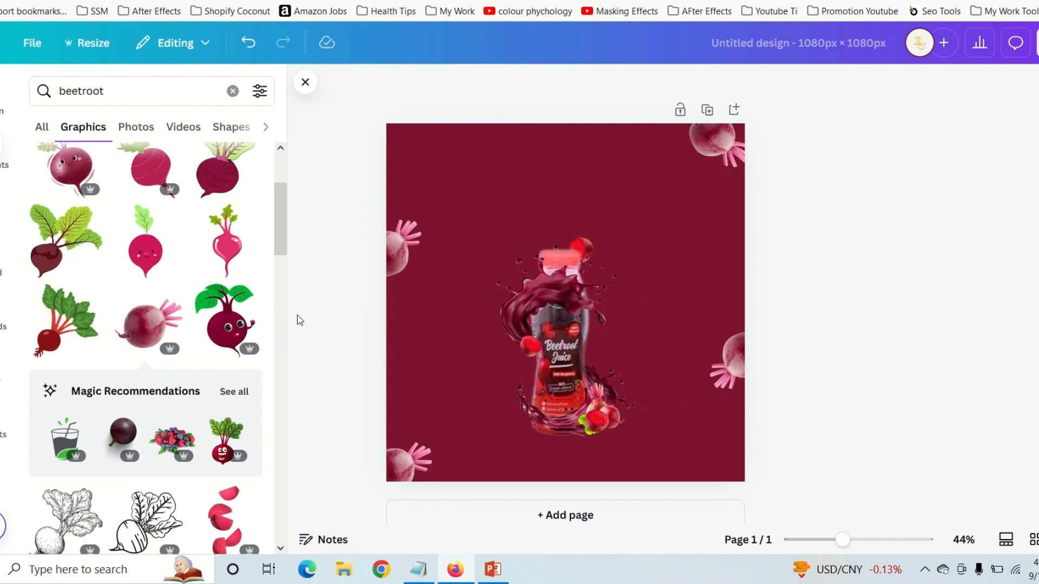
Step: Add the leafy beetroot graphic and remove its brushed whole and halved beetroots, using brush size 70, to keep only stems and leaves
scroll(76, 231, "up", 3)
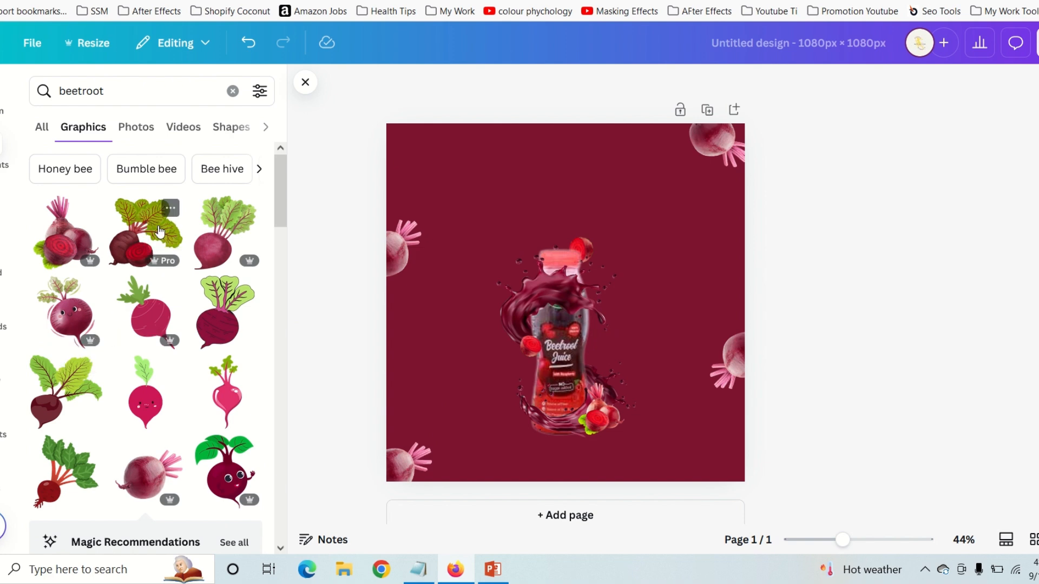
left_click(132, 238)
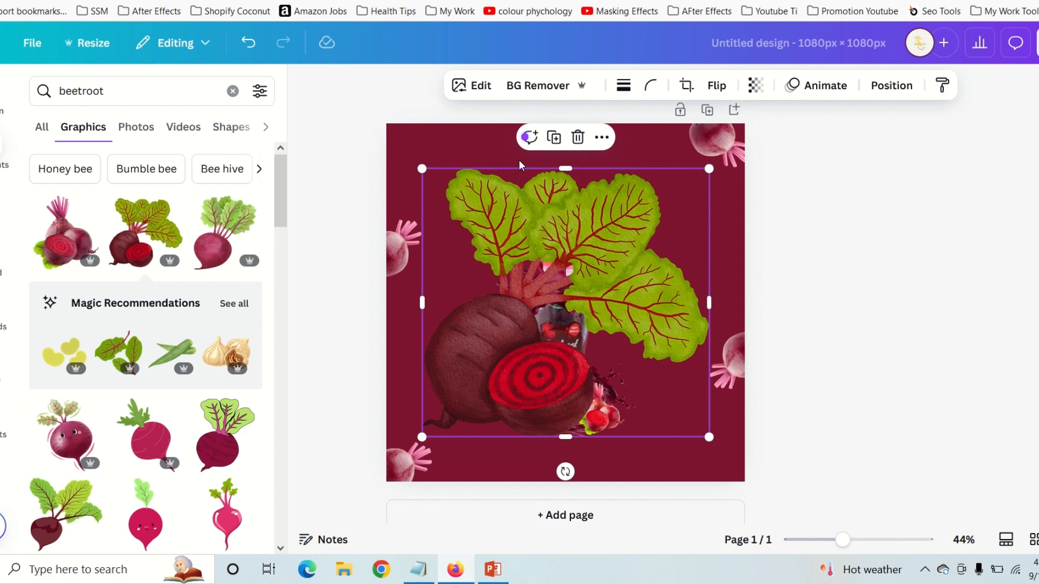
left_click(476, 87)
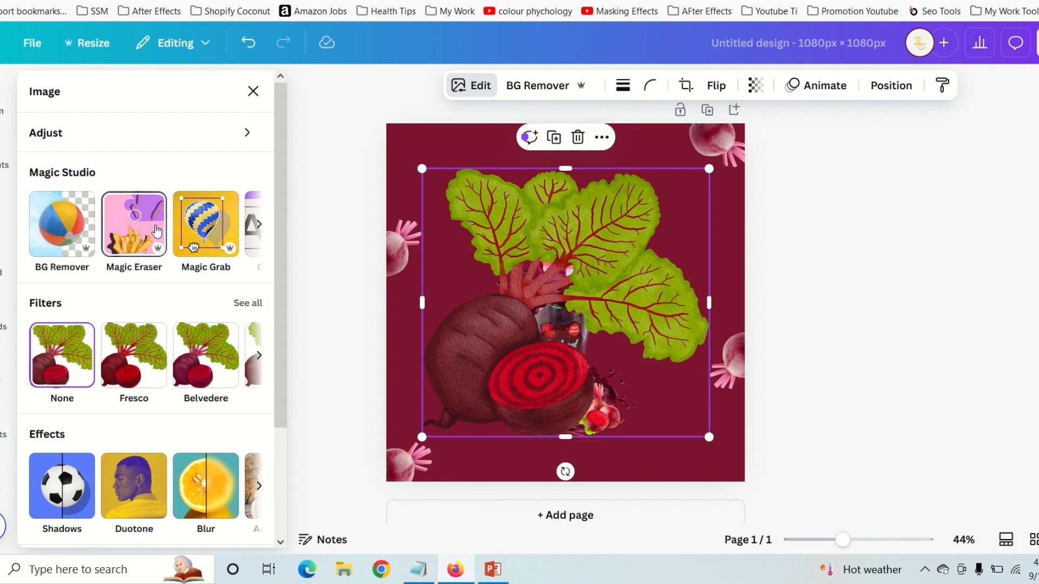
left_click(216, 230)
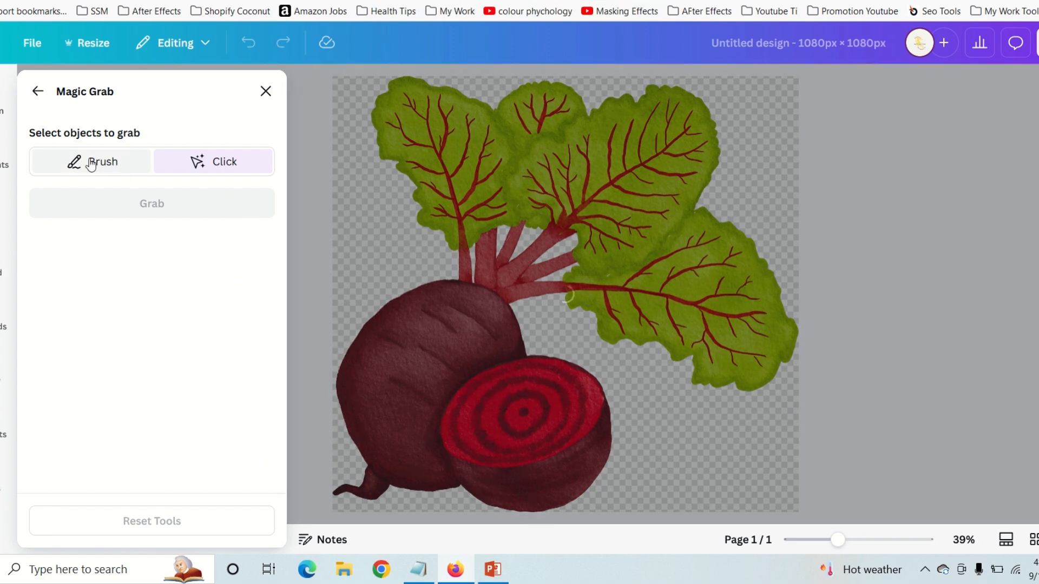
left_click(97, 166)
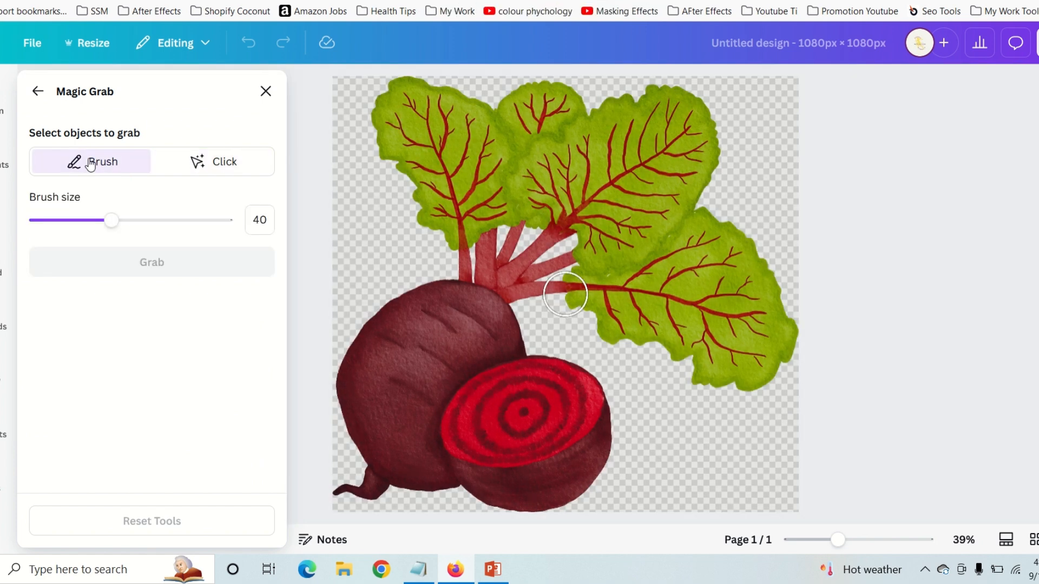
left_click_drag(117, 221, 169, 222)
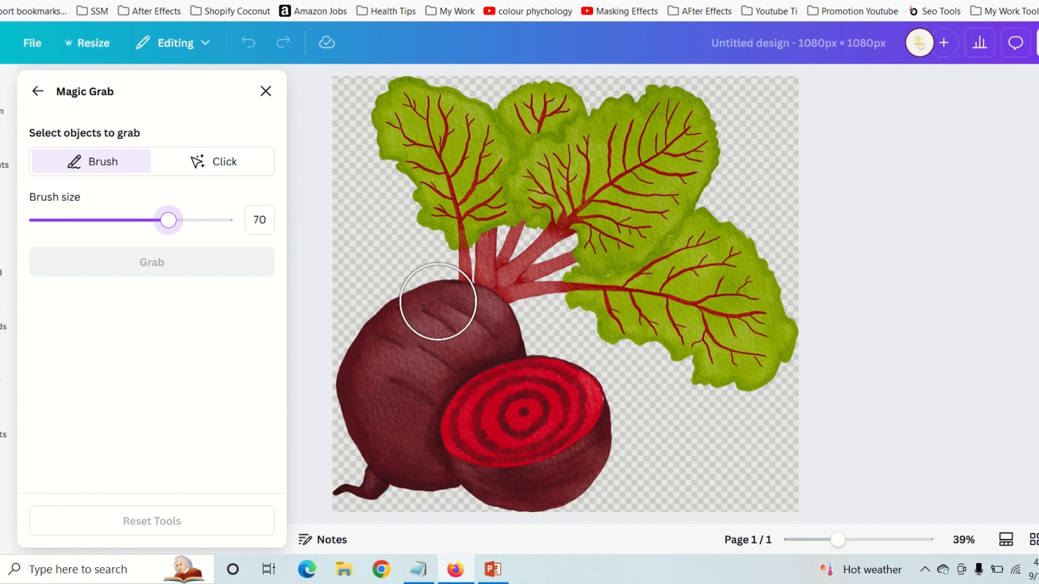
mouse_move(431, 308)
left_mouse_down()
mouse_move(472, 317)
mouse_move(575, 380)
mouse_move(649, 452)
mouse_move(599, 476)
mouse_move(343, 473)
mouse_move(501, 487)
mouse_move(544, 473)
mouse_move(547, 420)
mouse_move(432, 372)
mouse_move(394, 308)
mouse_move(346, 411)
mouse_move(385, 424)
mouse_move(456, 420)
mouse_move(450, 431)
mouse_move(426, 374)
left_mouse_up()
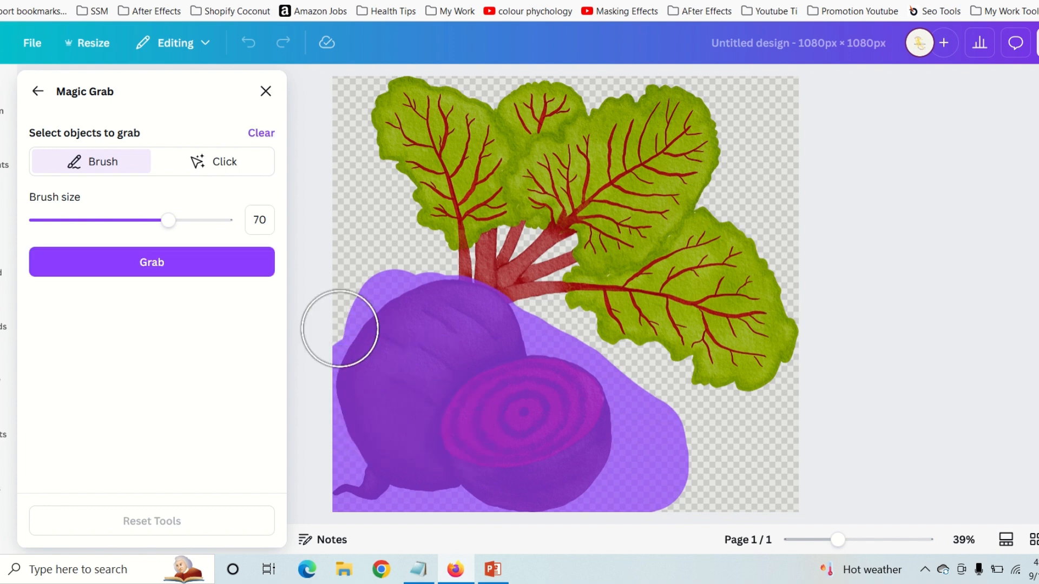
left_click(208, 267)
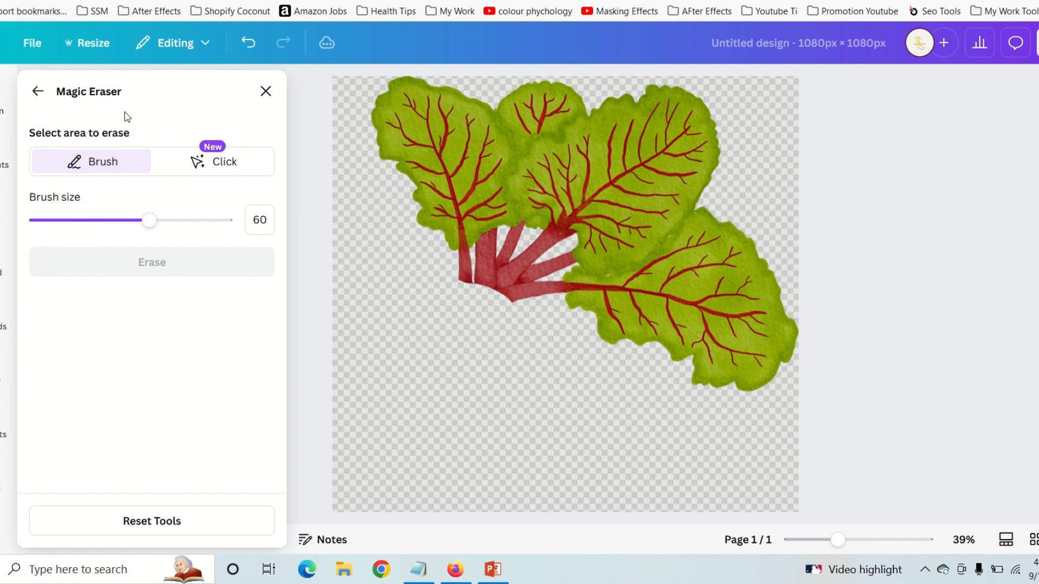
left_click(37, 91)
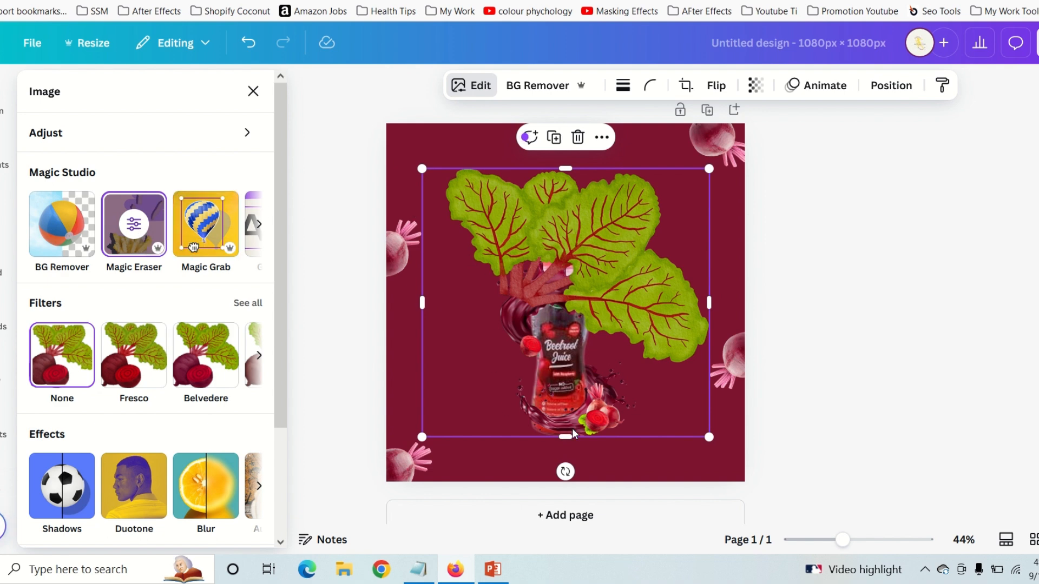
Step: Crop the empty area below the leaves, shrink them and place them rotated clockwise beside the stems of the lower left beetroot
left_click_drag(566, 436, 556, 368)
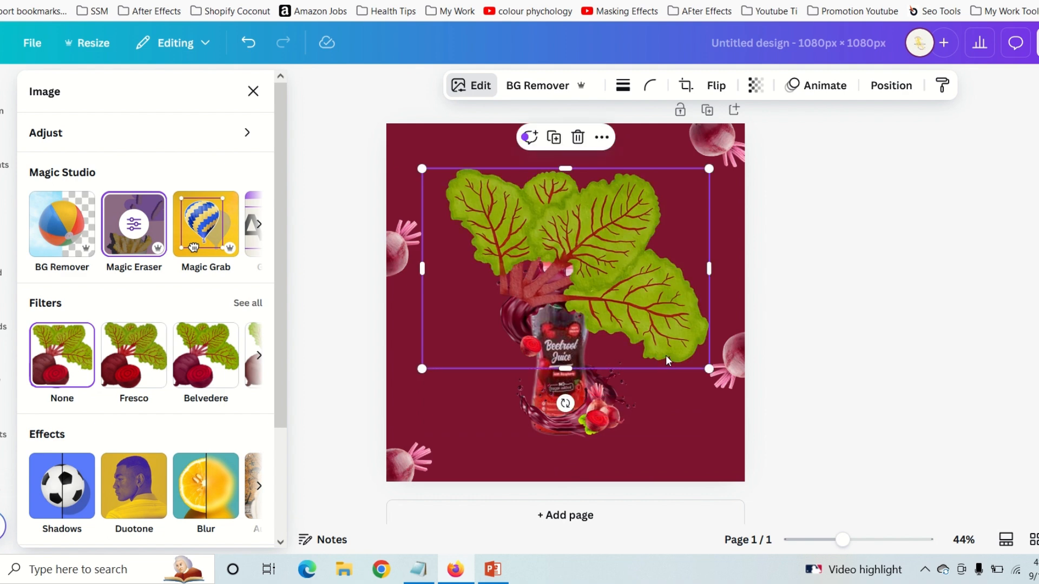
left_click_drag(709, 372, 553, 261)
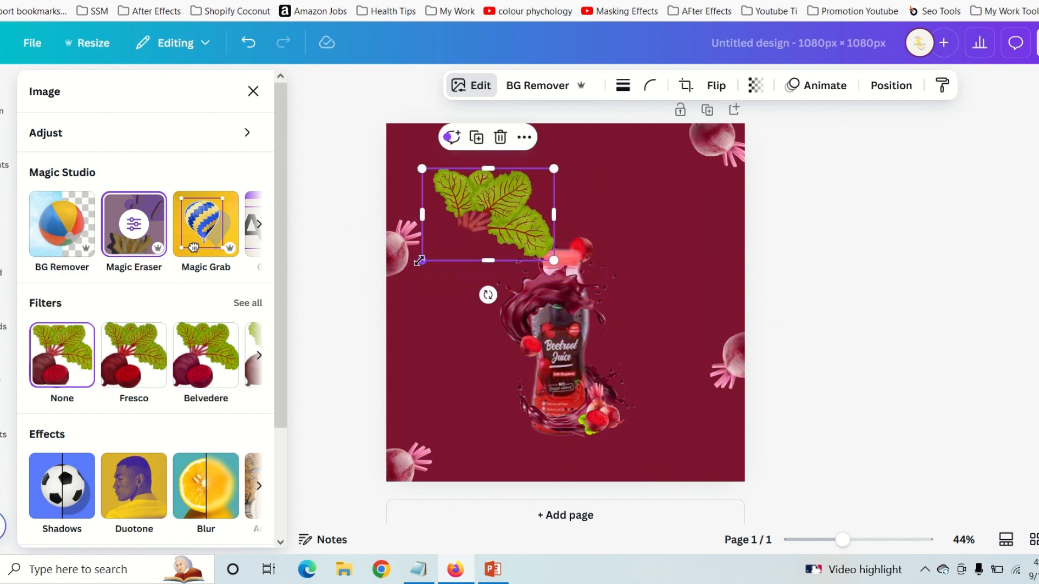
left_click_drag(431, 261, 444, 484)
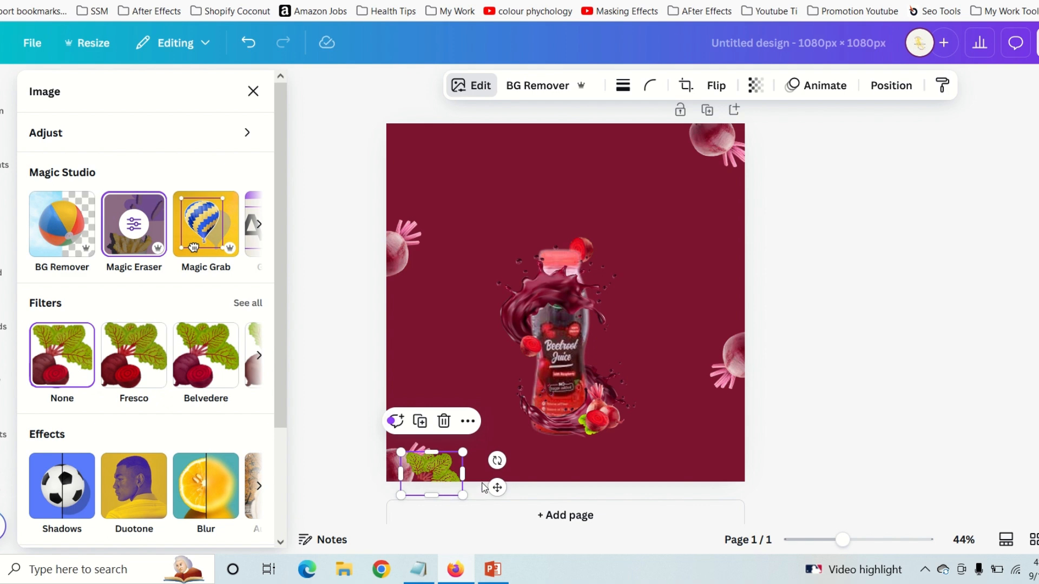
left_click_drag(497, 460, 480, 485)
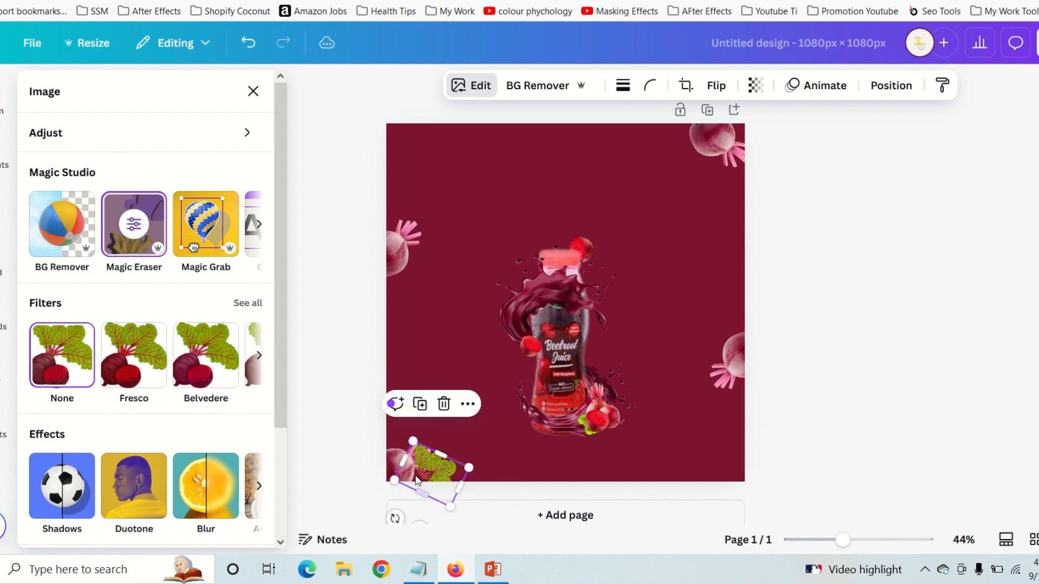
left_click_drag(426, 468, 417, 473)
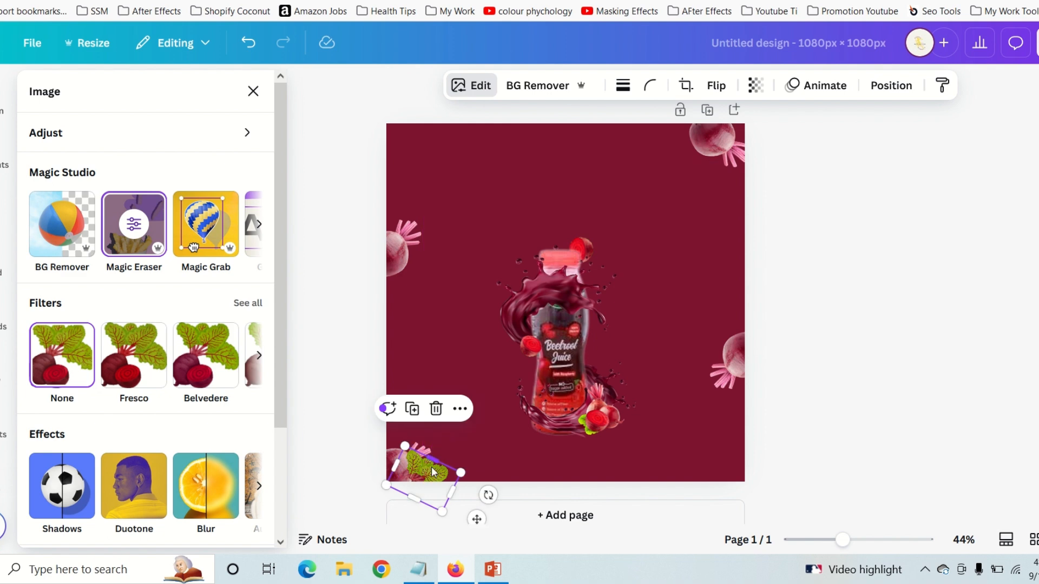
Step: Send the leaves to the back behind the lower left beetroot and shift them slightly outward from its stems
right_click(432, 475)
mouse_move(547, 234)
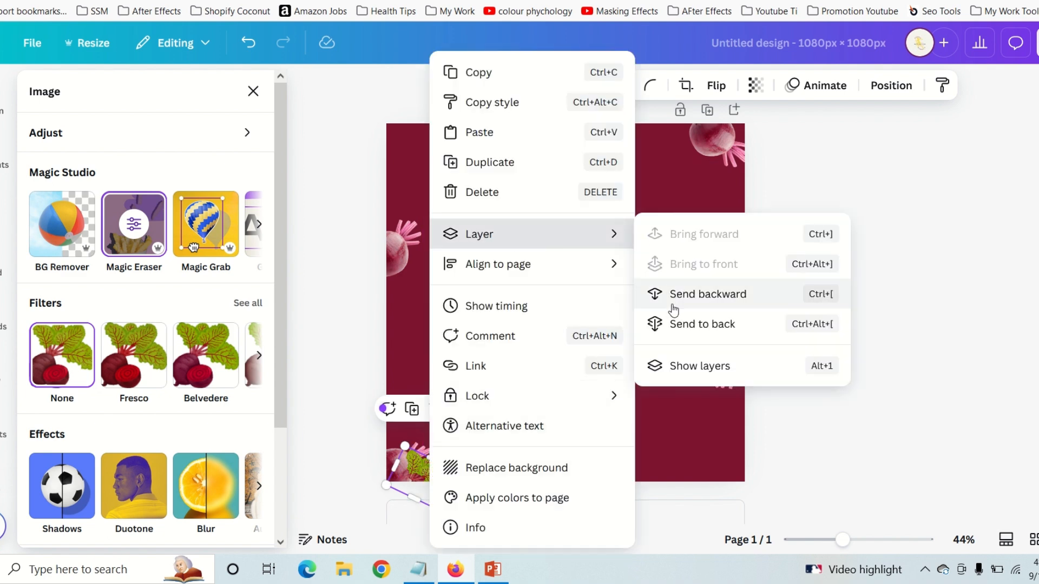
left_click(676, 322)
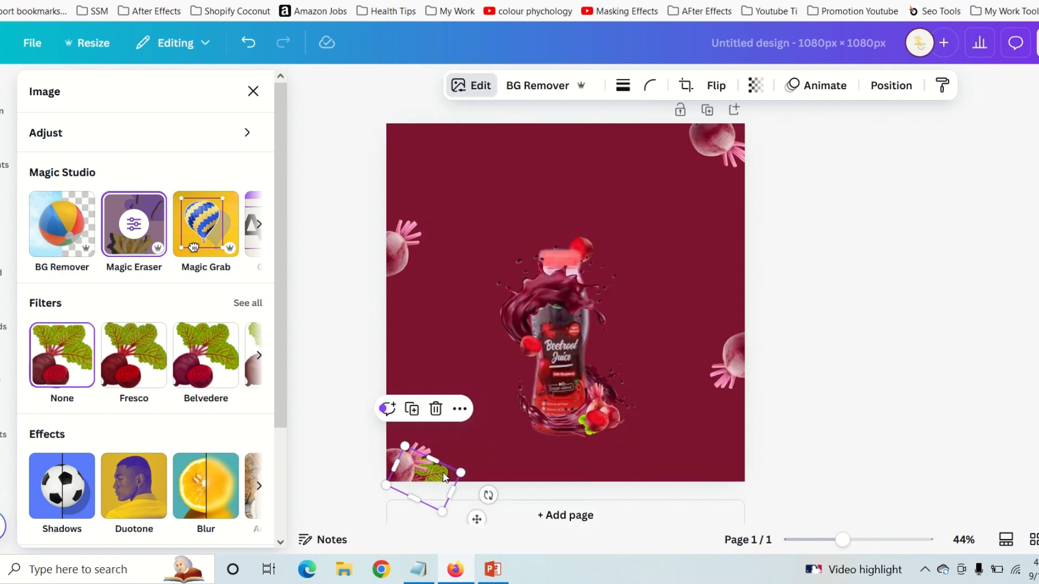
left_click_drag(442, 471, 452, 469)
Step: Place a rotated duplicate of the leaves beside the upper right beetroot and send it to the back
left_click(423, 410)
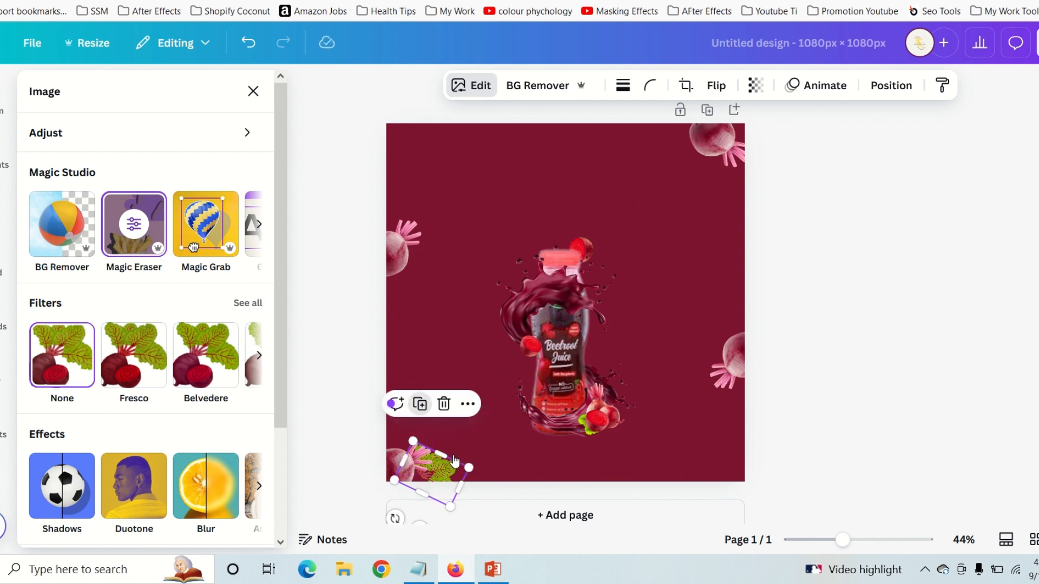
left_click_drag(446, 459, 671, 145)
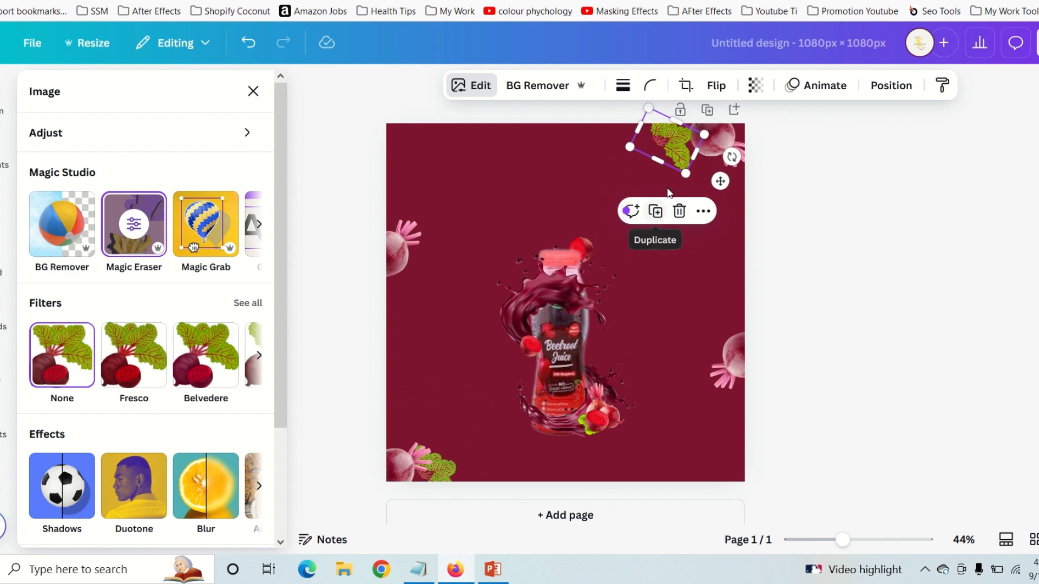
left_click_drag(732, 157, 638, 121)
left_click_drag(668, 154, 684, 146)
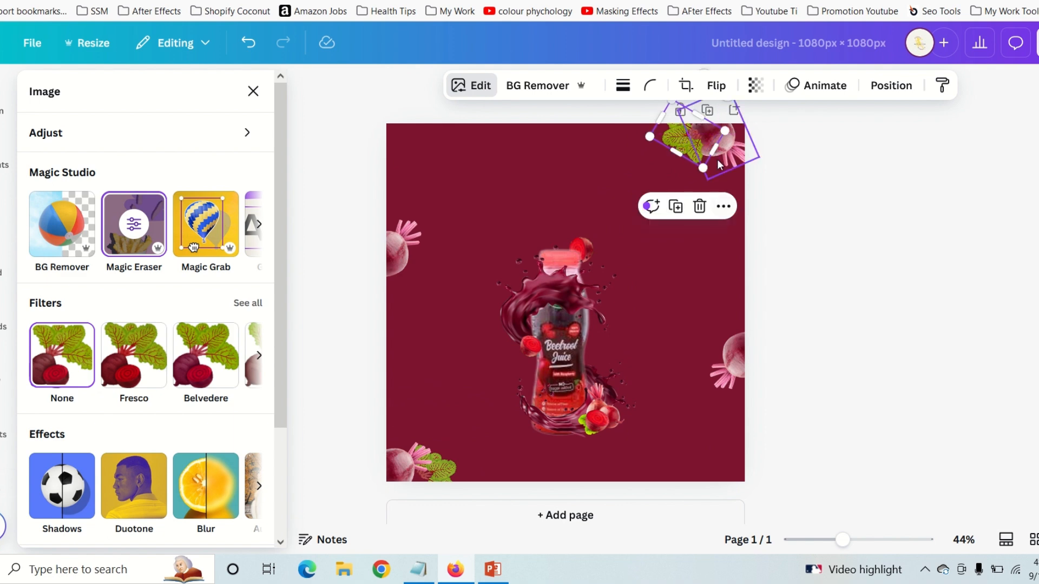
right_click(693, 148)
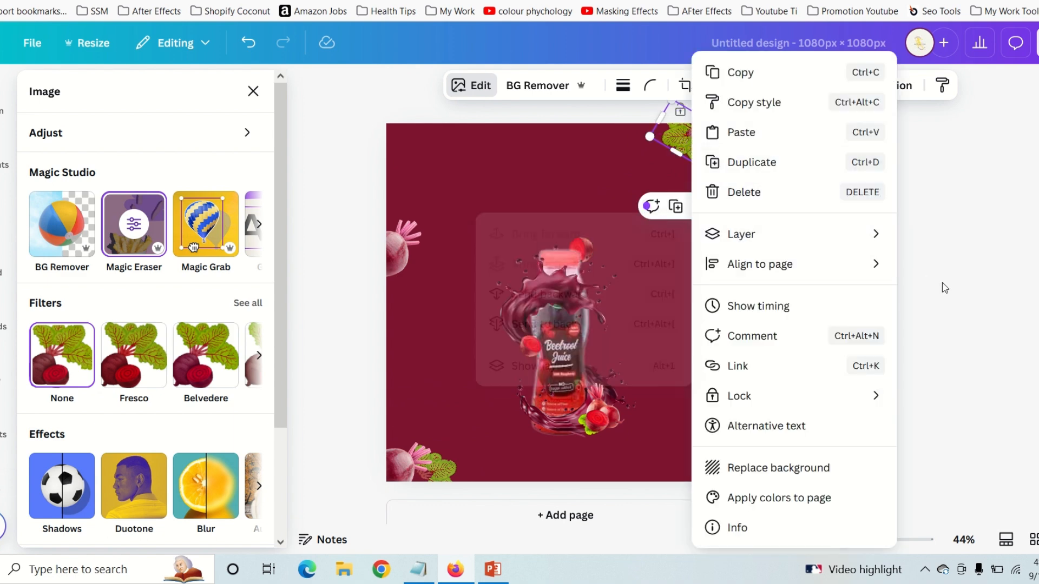
mouse_move(746, 234)
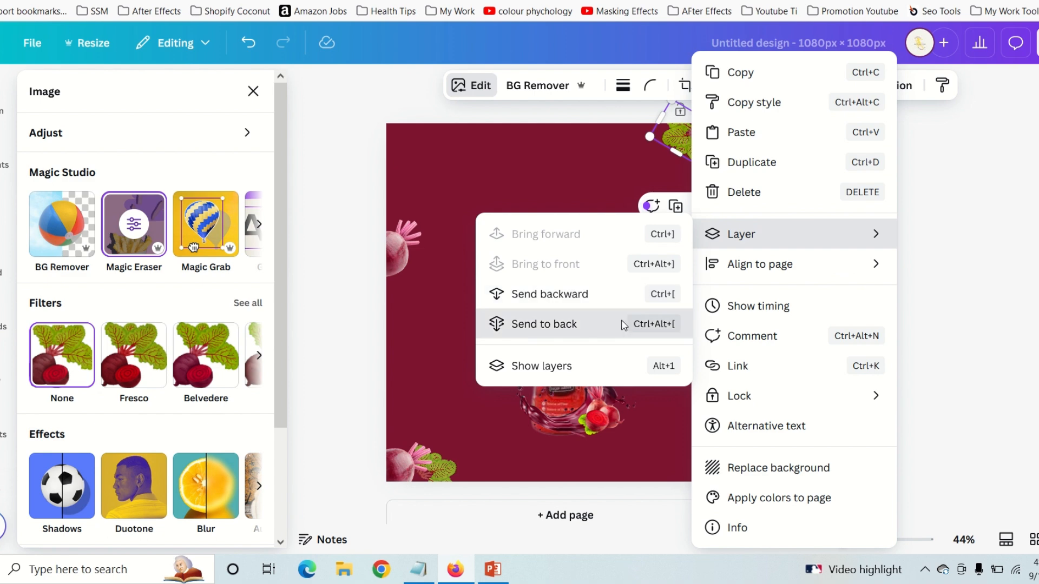
left_click(628, 322)
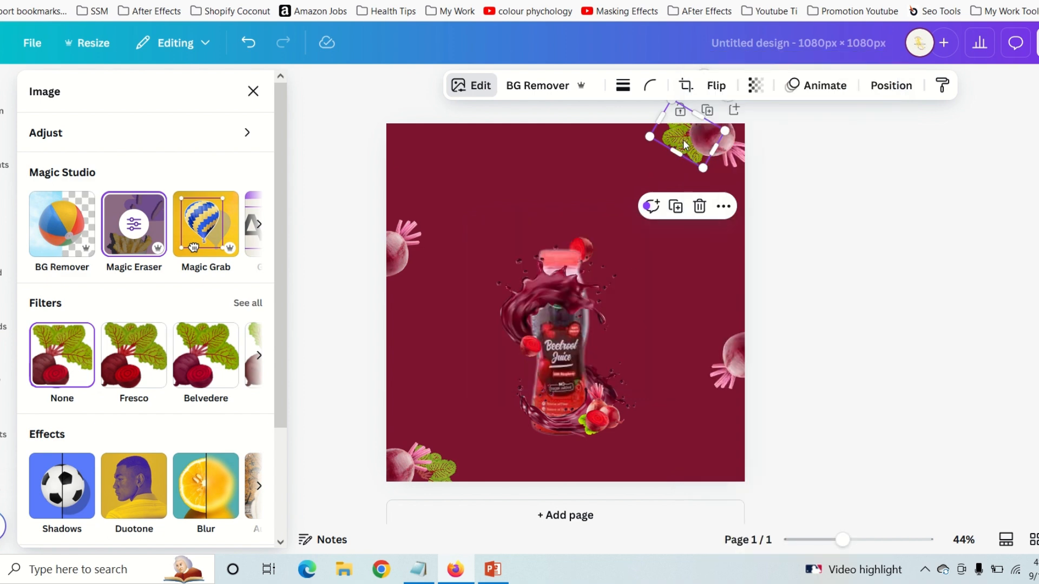
Step: Place a rotated duplicate of the leaves just below the left-edge beetroot, extending partly off the page
left_click(675, 206)
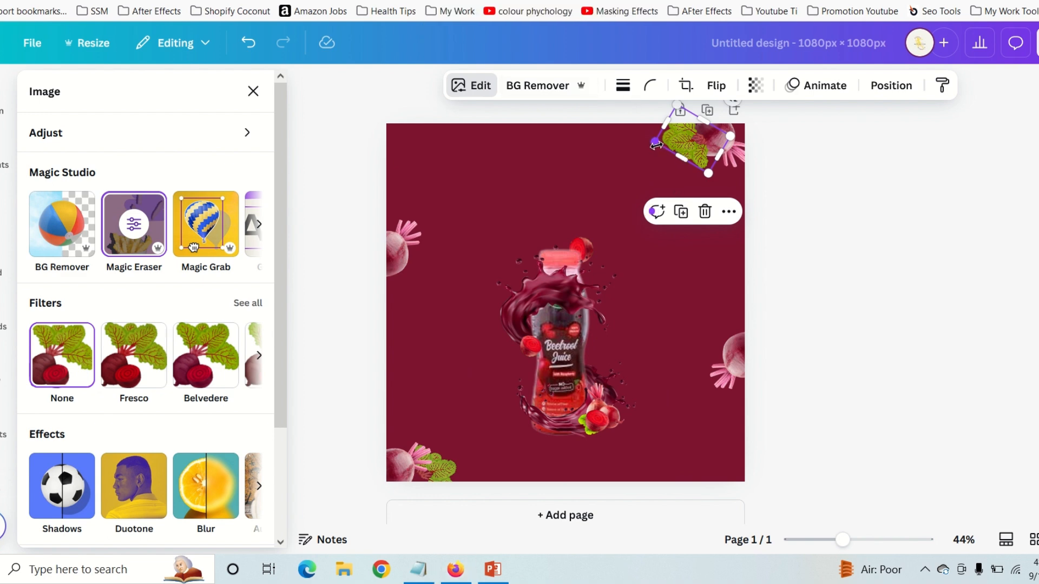
left_click_drag(655, 144, 410, 320)
left_click_drag(451, 360, 428, 281)
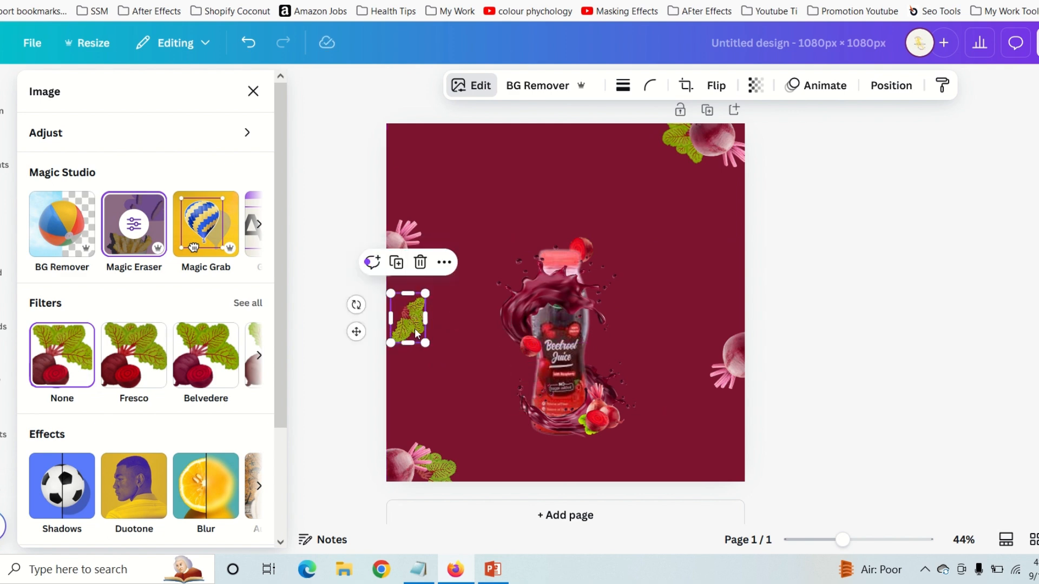
left_click_drag(409, 326, 381, 309)
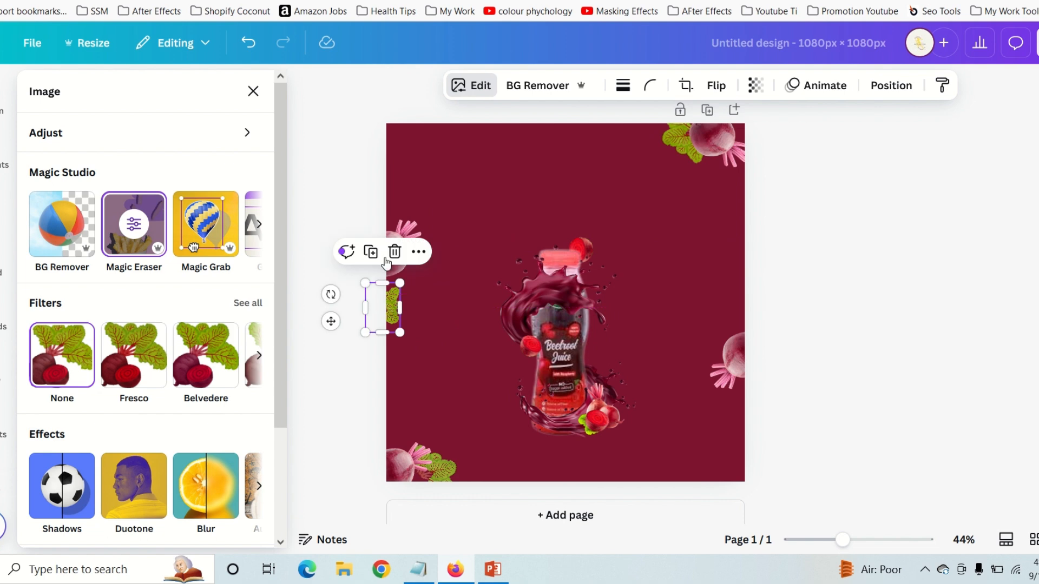
left_click_drag(325, 291, 323, 262)
left_click_drag(389, 312, 399, 295)
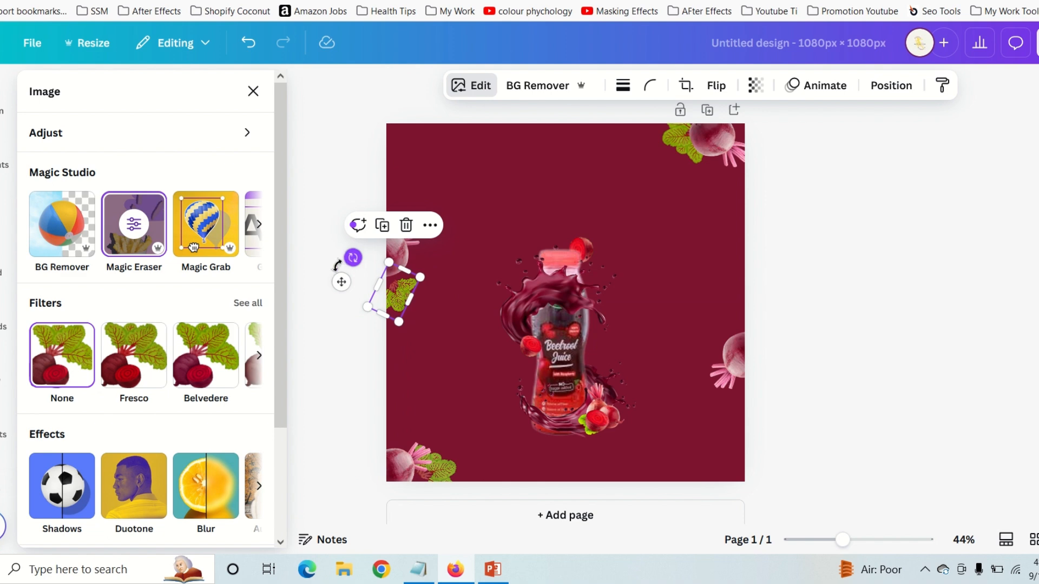
left_click_drag(336, 265, 336, 287)
left_click_drag(390, 305, 382, 306)
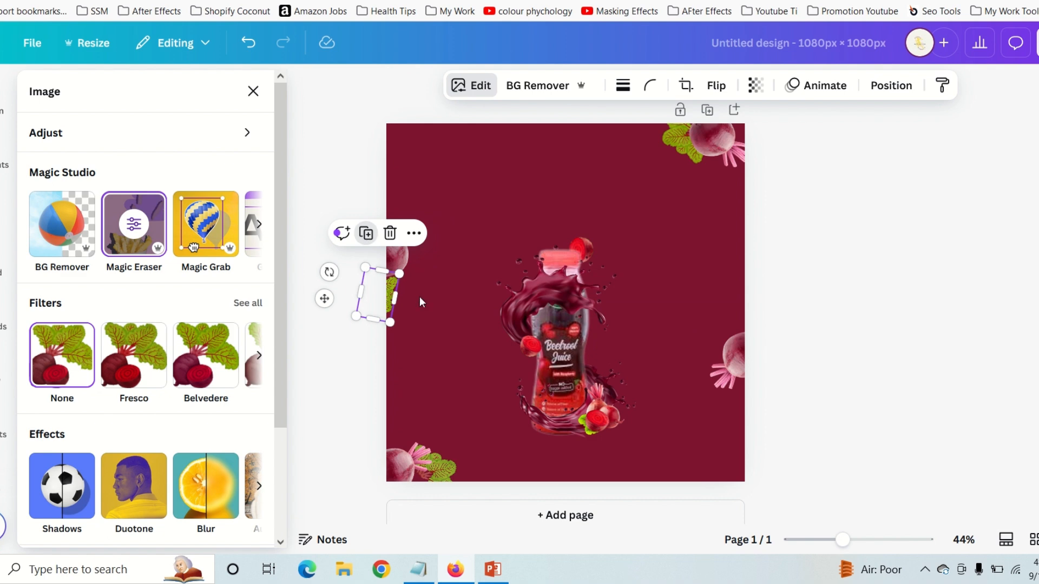
Step: Place another copy of the leaves at the right edge, rotated and tucked just below the stems of the right-edge beetroot
left_click_drag(378, 295, 747, 299)
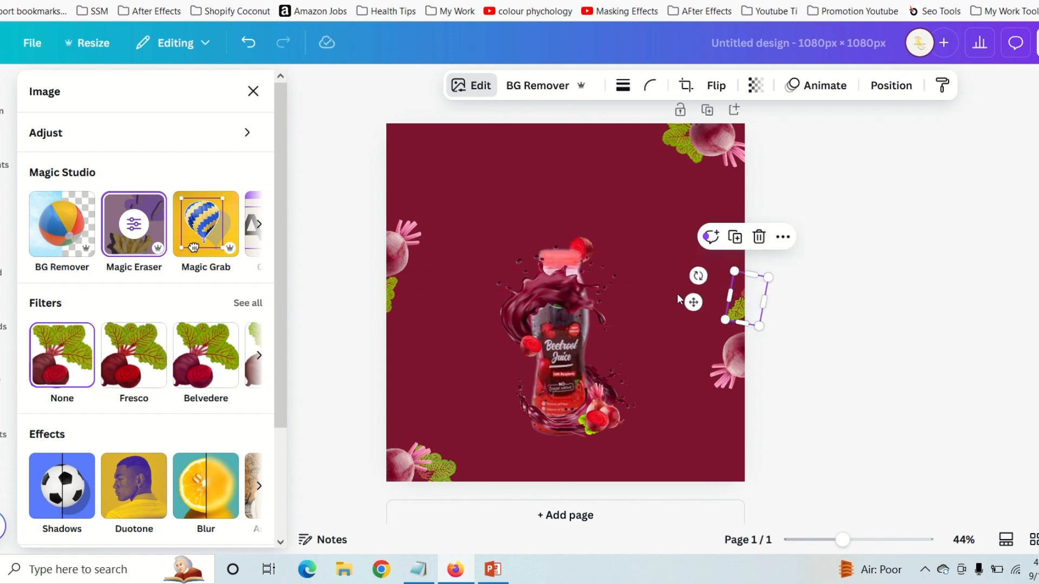
left_click_drag(697, 276, 700, 223)
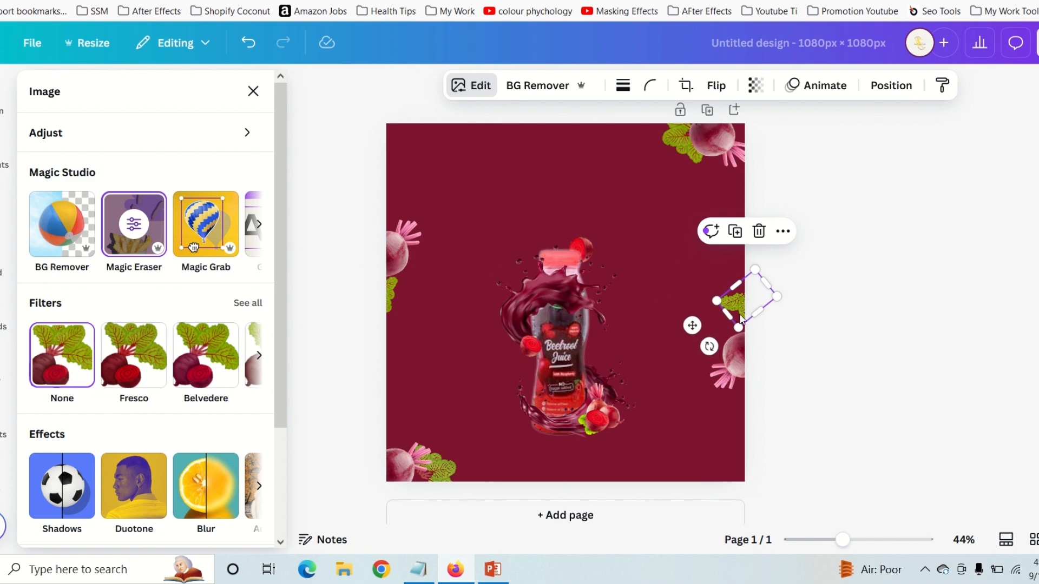
left_click_drag(740, 320, 742, 404)
Step: Shrink the upper right leaves slightly and shift the lower left leaves closer behind their beetroot
left_click(671, 140)
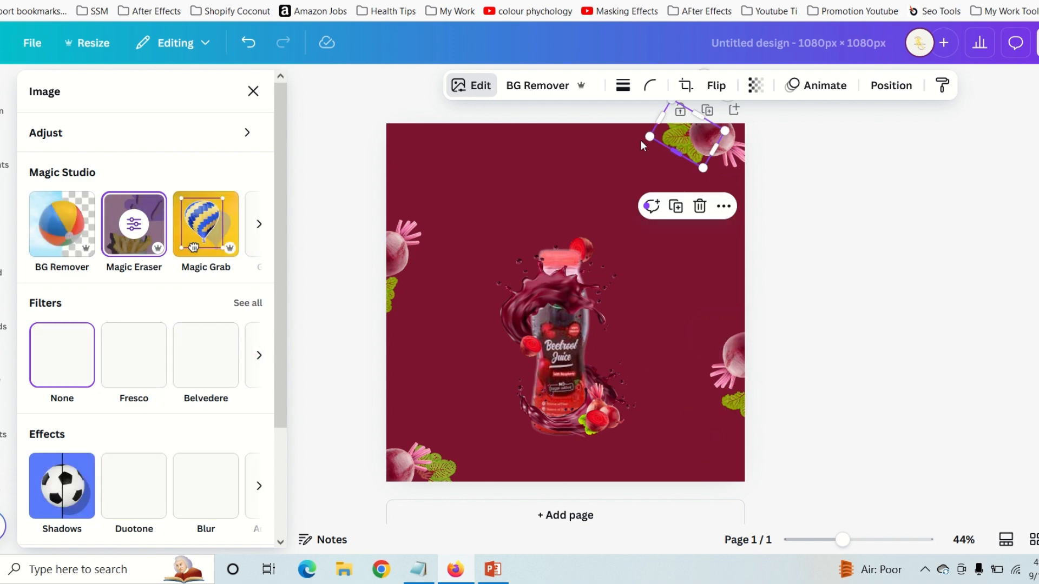
mouse_move(664, 136)
left_mouse_down()
mouse_move(652, 126)
mouse_move(663, 135)
left_mouse_up()
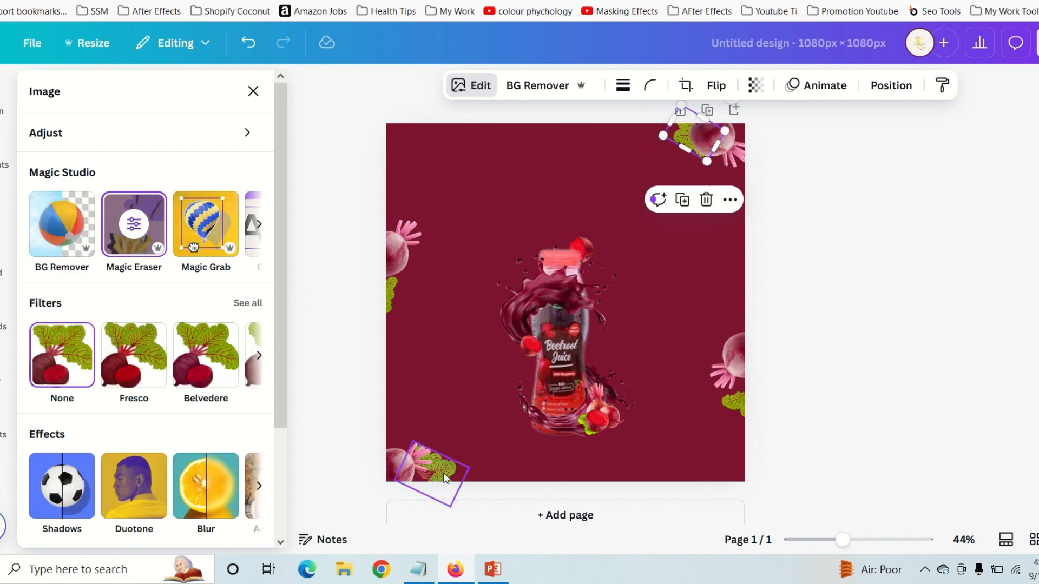
left_click_drag(442, 477, 429, 477)
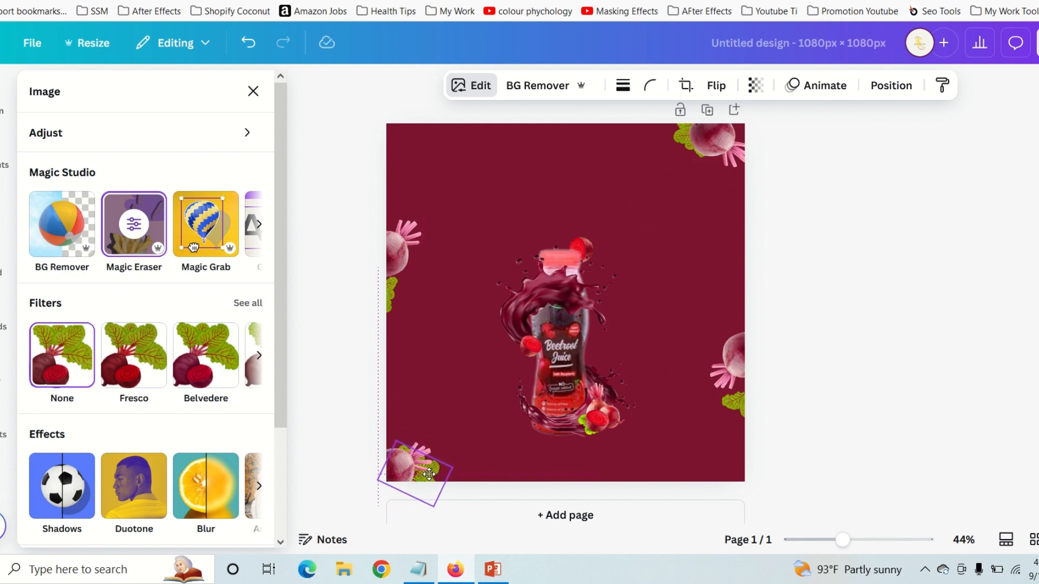
left_click(753, 297)
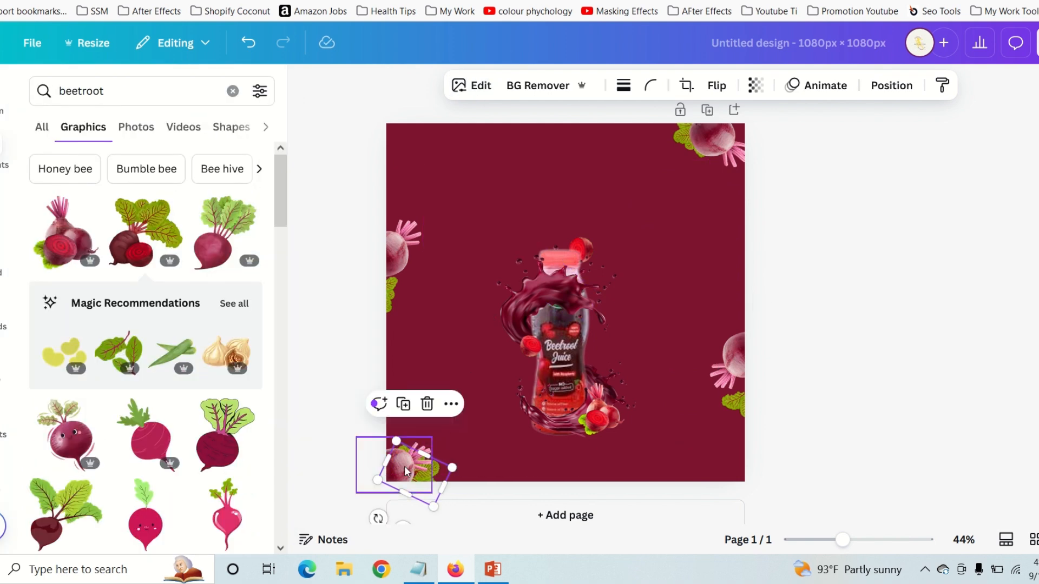
Step: Apply a whole-image Blur effect with intensity 75 to the lower left beetroot
left_click(404, 466)
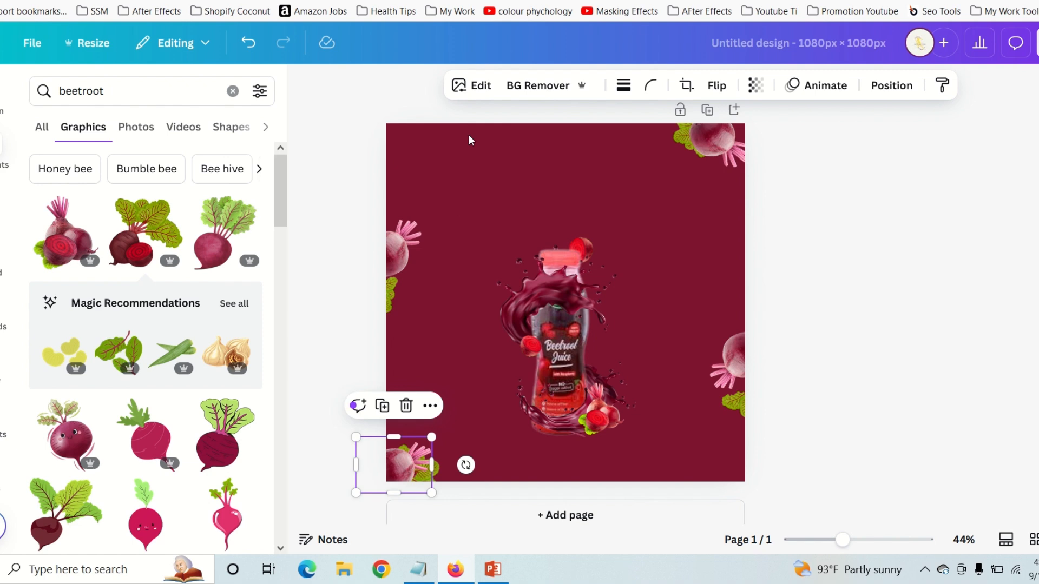
left_click(472, 86)
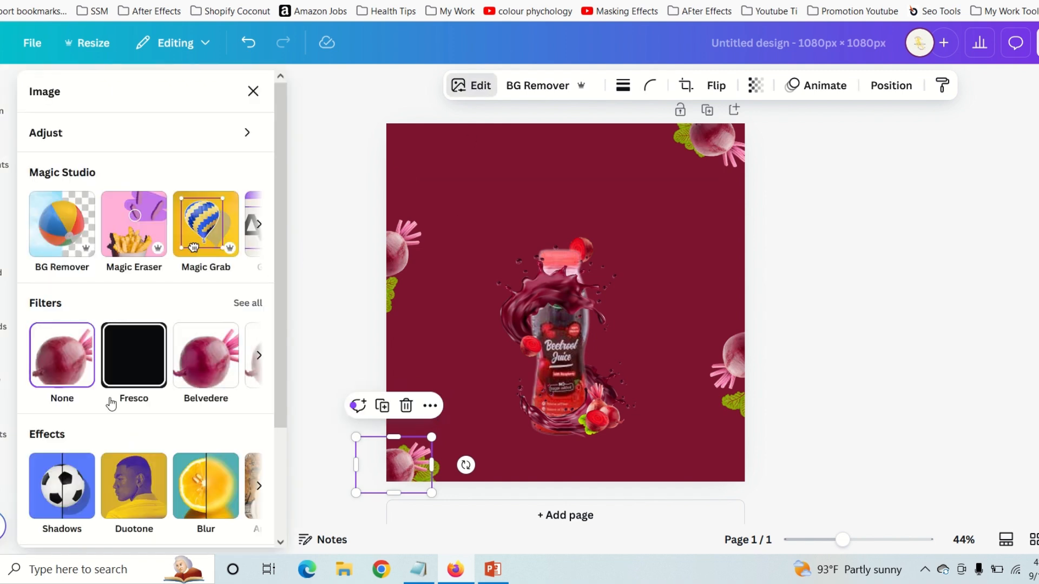
scroll(108, 377, "down", 1)
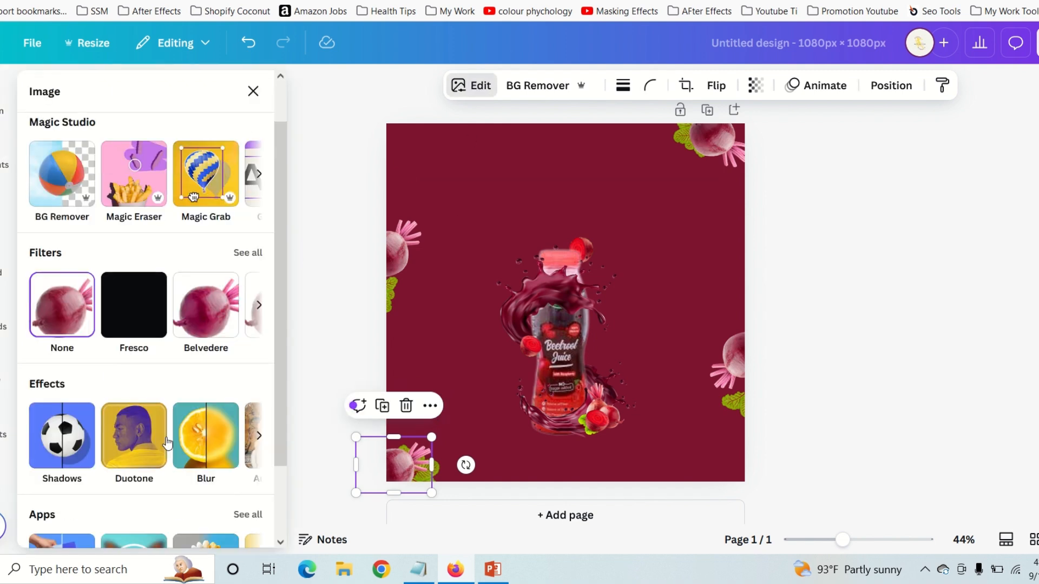
left_click(203, 444)
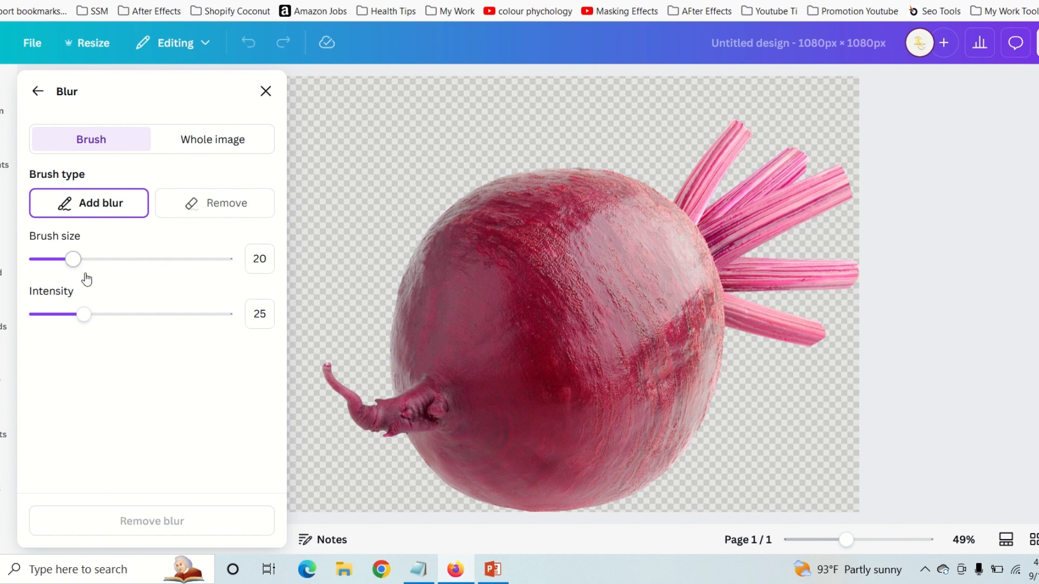
left_click(212, 147)
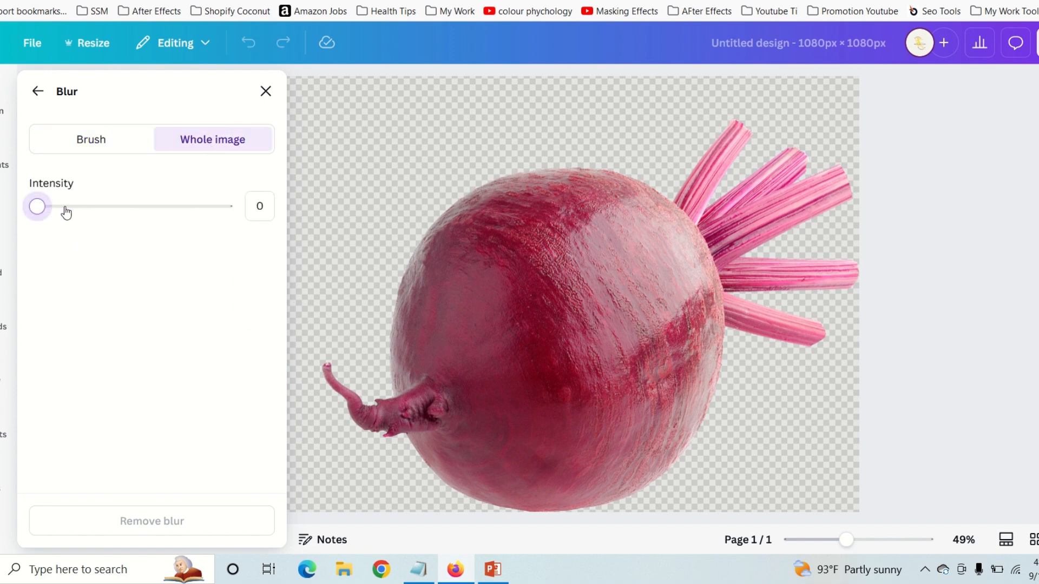
left_click_drag(66, 212, 180, 213)
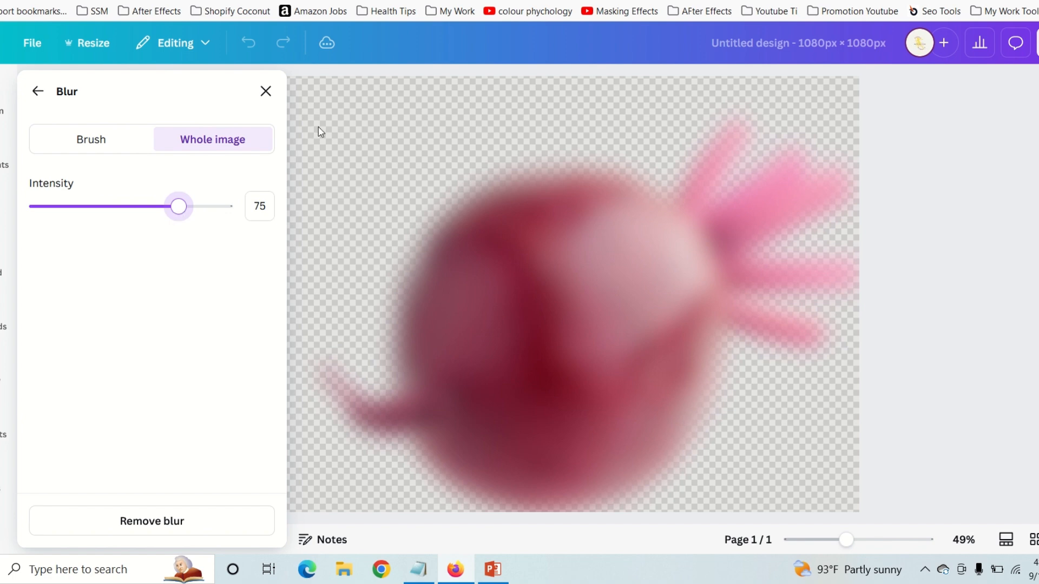
left_click(38, 91)
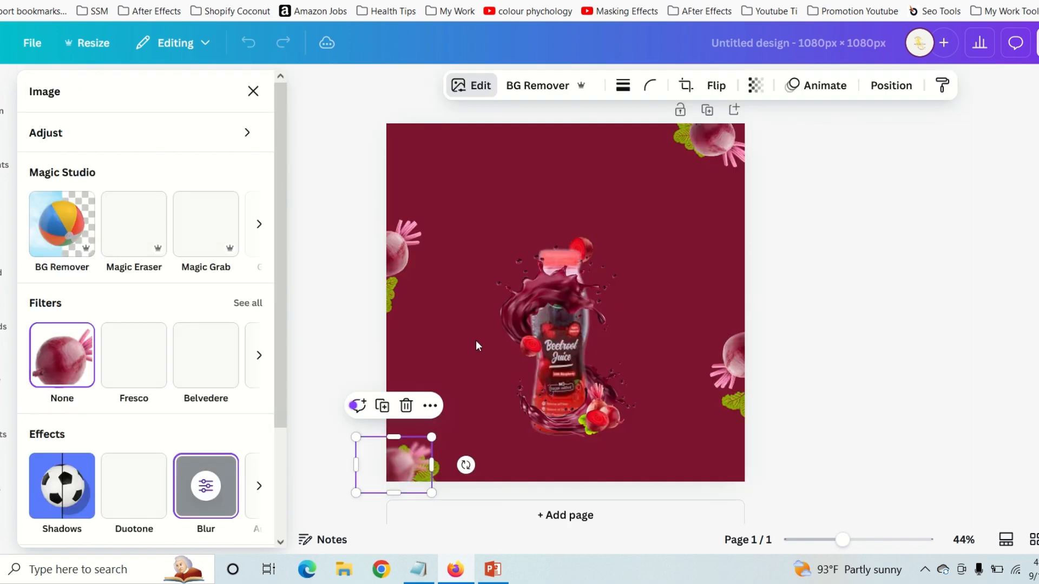
Step: Blur the remaining edge beetroots and the leaves, using whole-image intensity 75 for the upper right leaves
left_click(398, 245)
left_click_drag(391, 244, 390, 254)
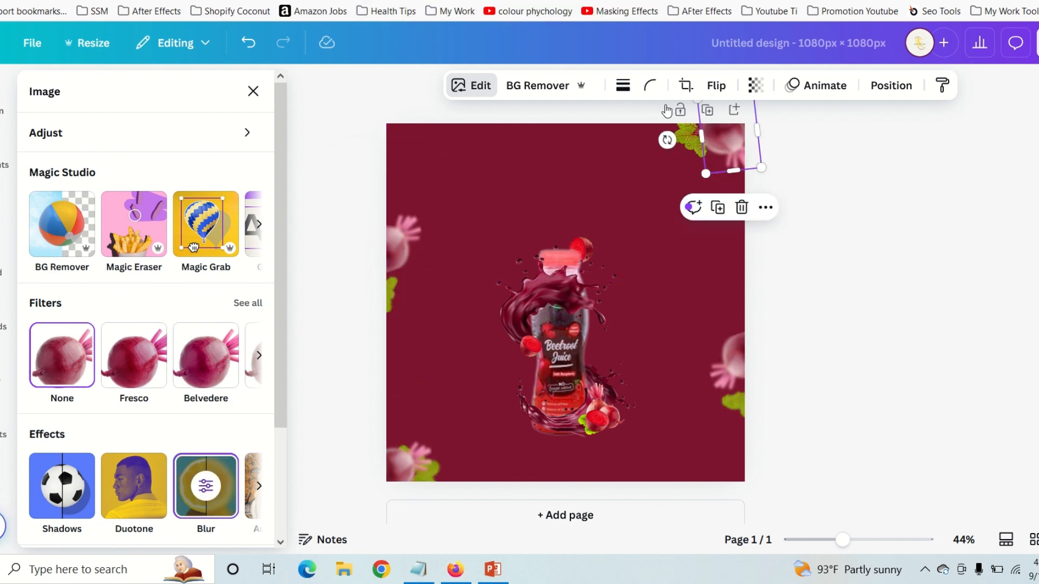
left_click_drag(688, 139, 689, 132)
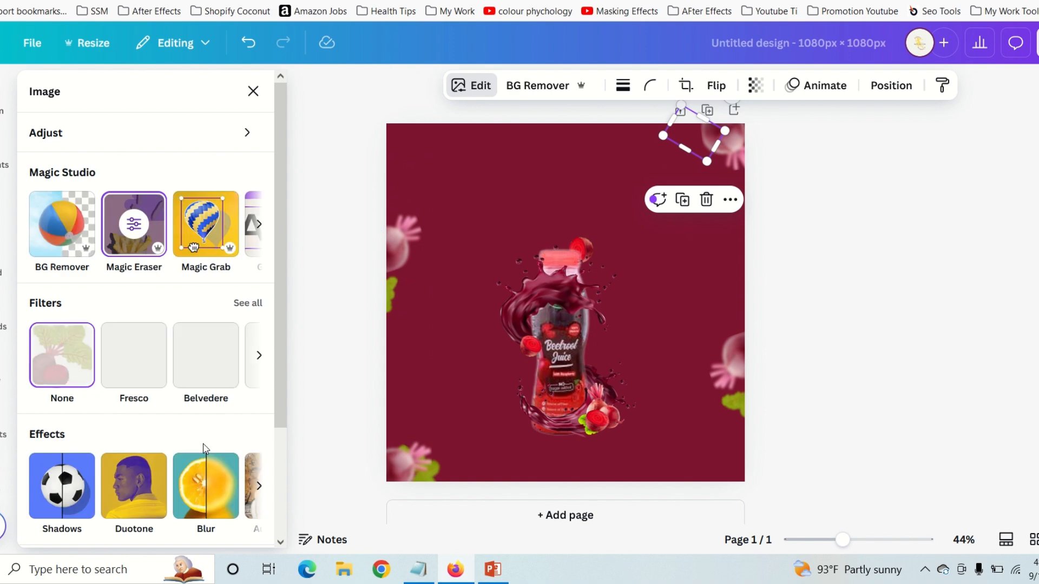
left_click(211, 486)
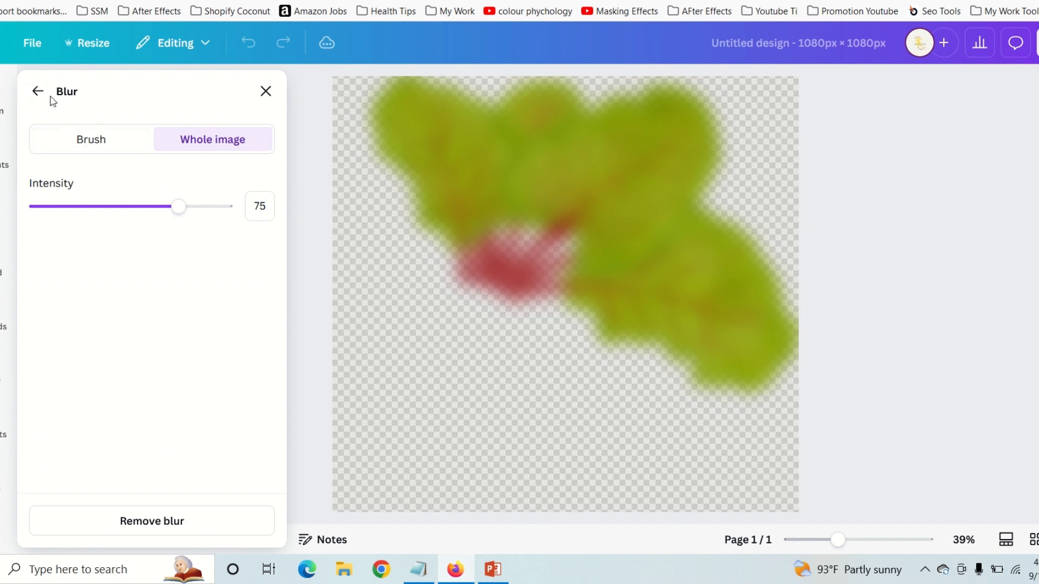
left_click(39, 92)
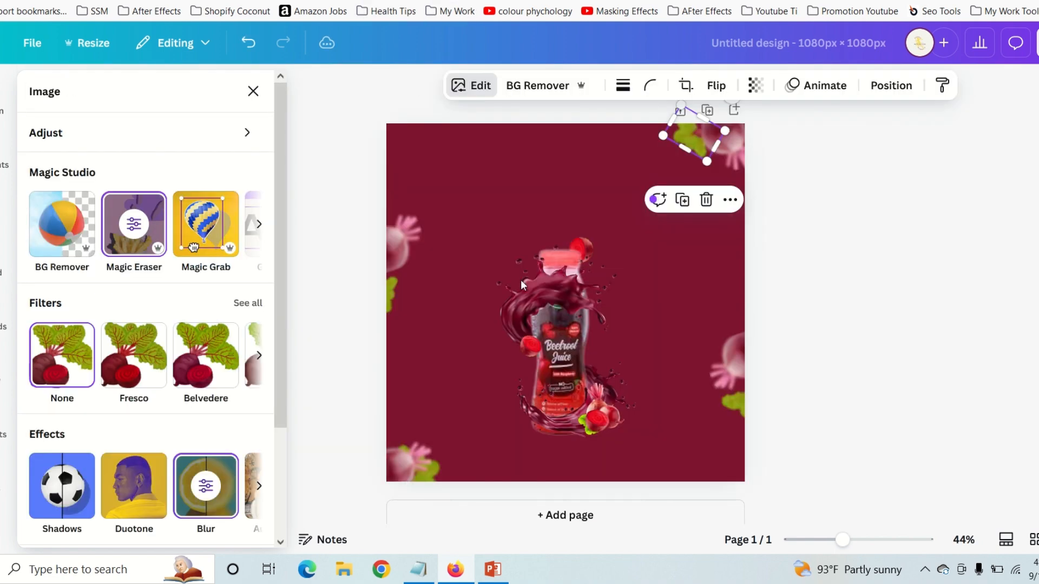
Step: Search the elements for "Gradient shadow" and browse the graphics results for a round glow
mouse_move(643, 1)
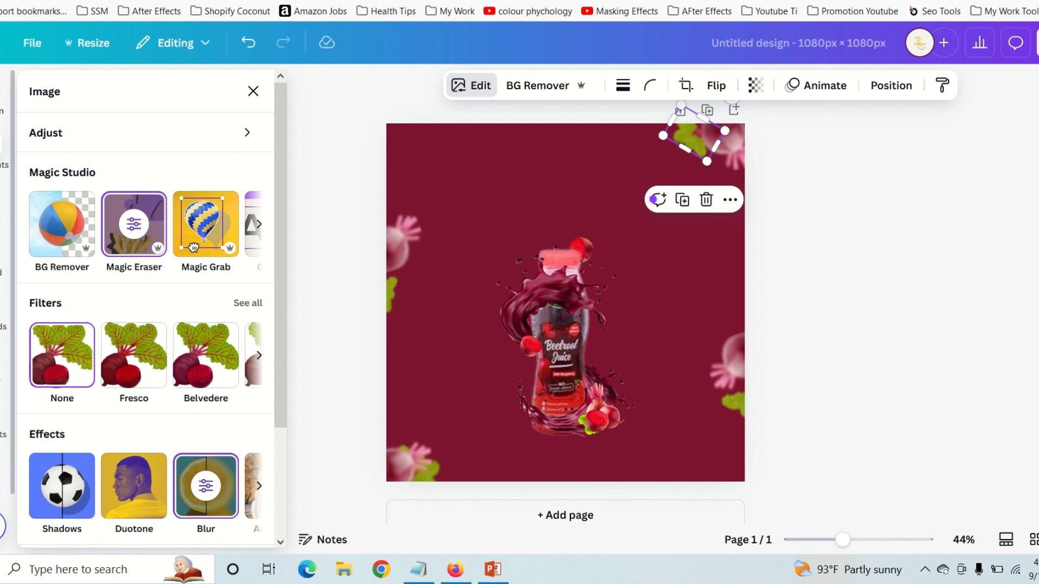
key("Escape")
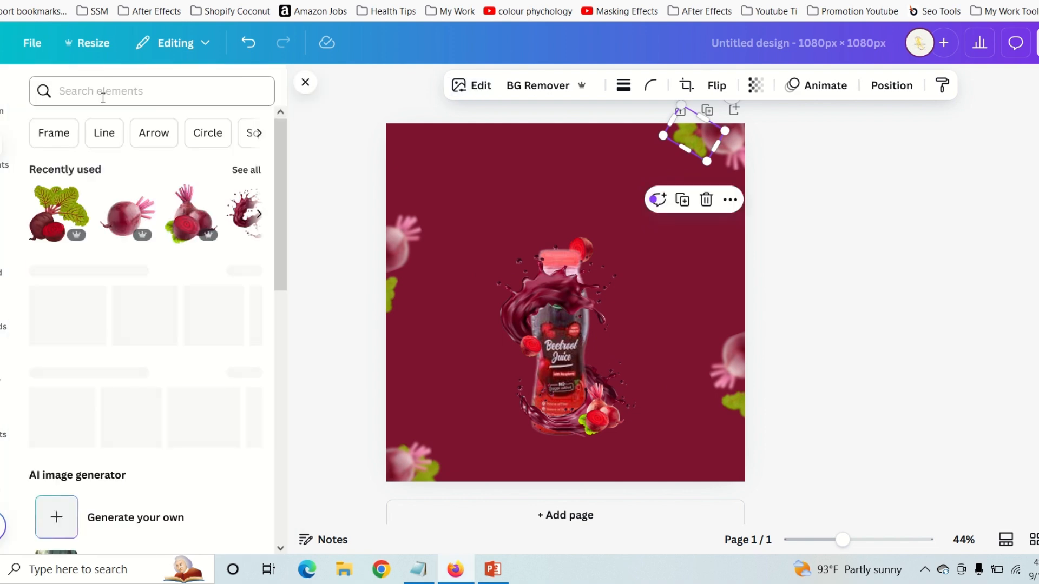
type("gradient")
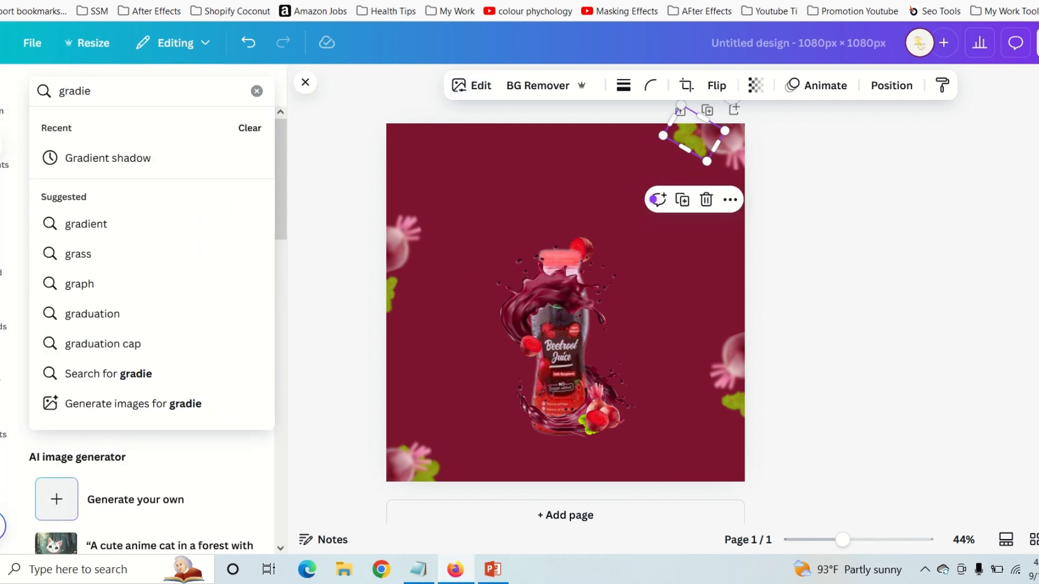
left_click(168, 160)
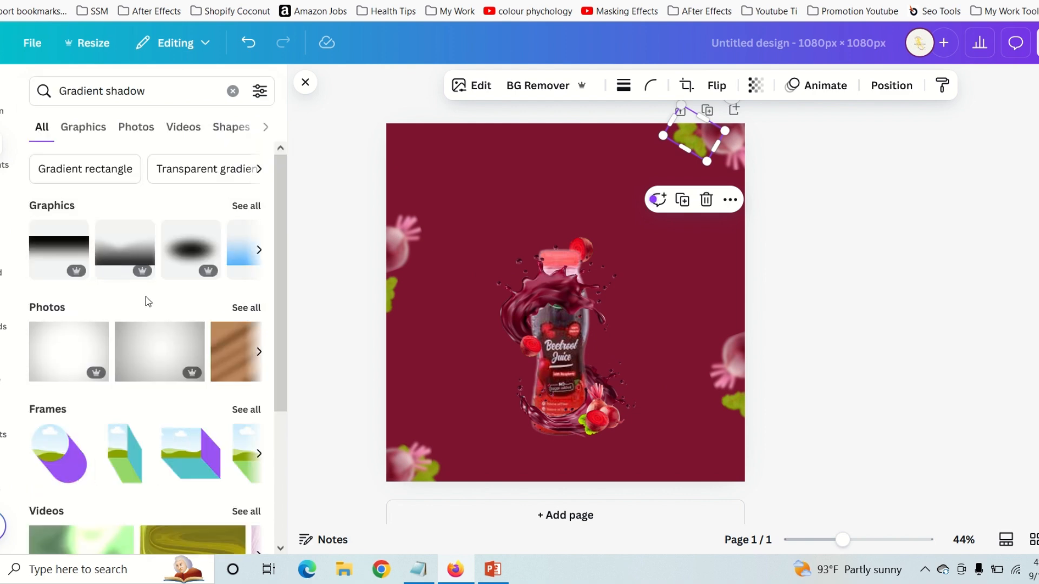
left_click(84, 129)
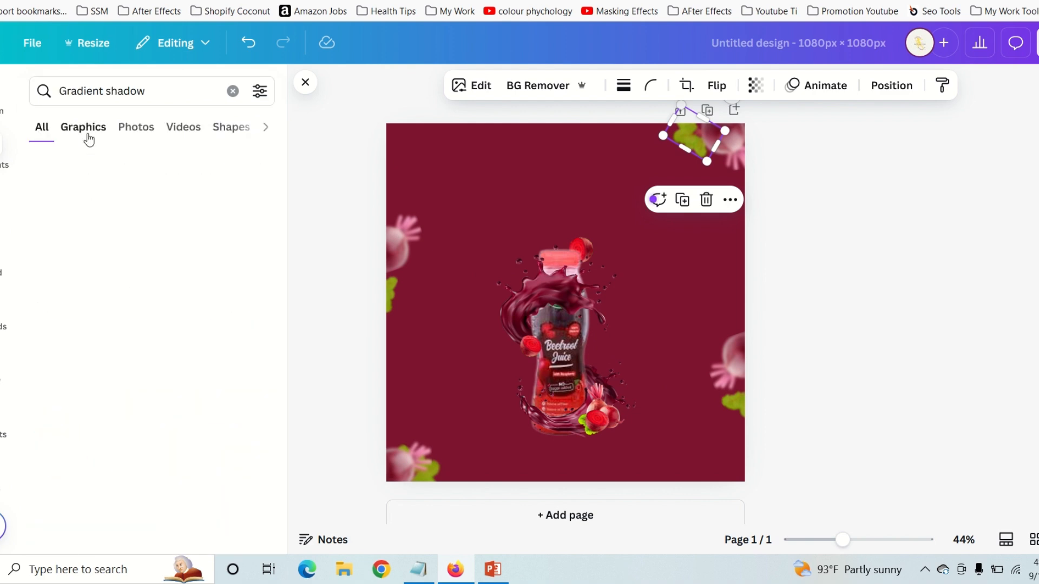
scroll(107, 326, "down", 5)
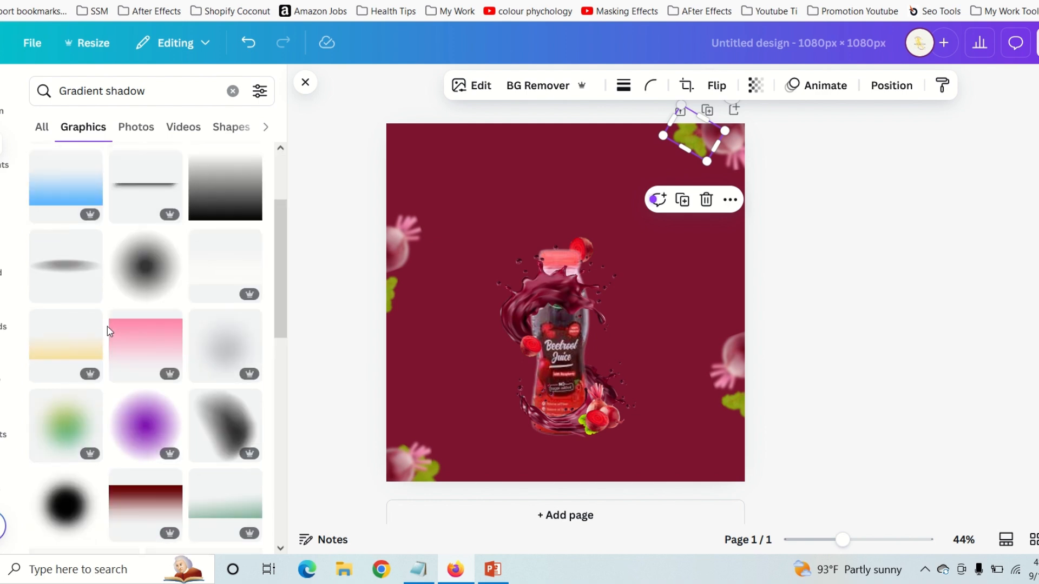
scroll(107, 330, "down", 7)
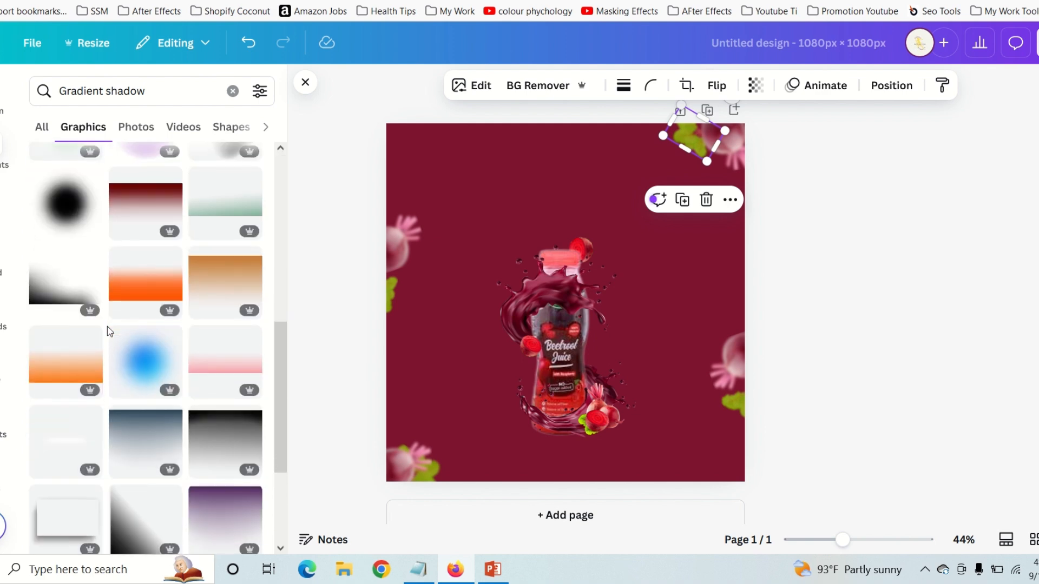
scroll(108, 329, "down", 5)
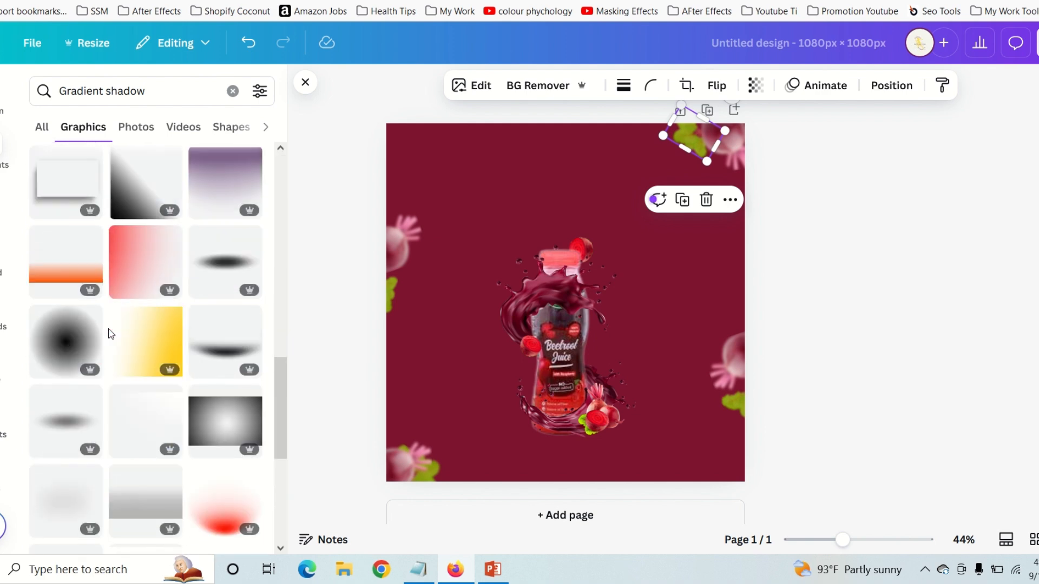
scroll(111, 334, "down", 4)
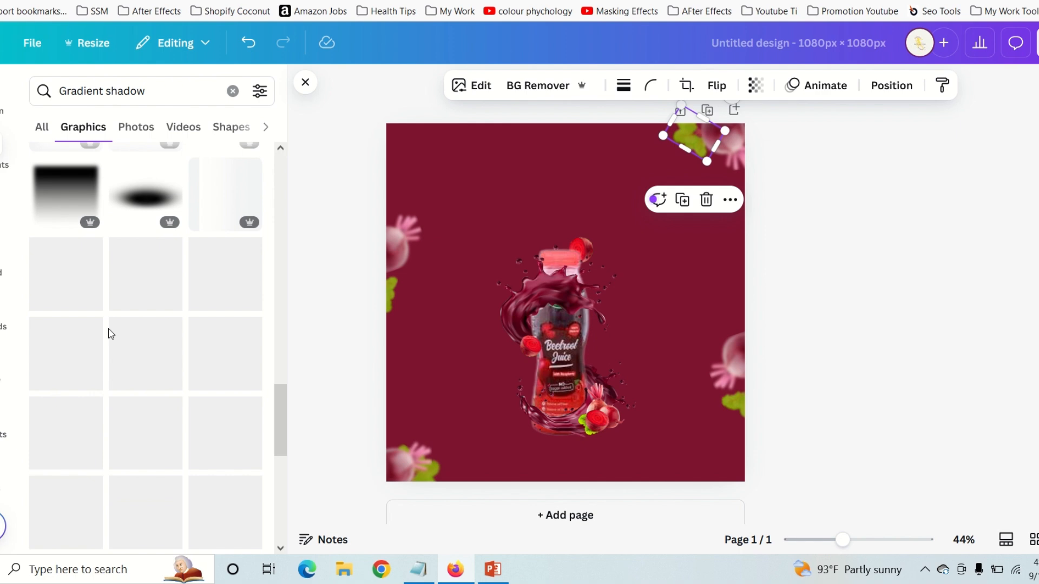
scroll(110, 332, "down", 6)
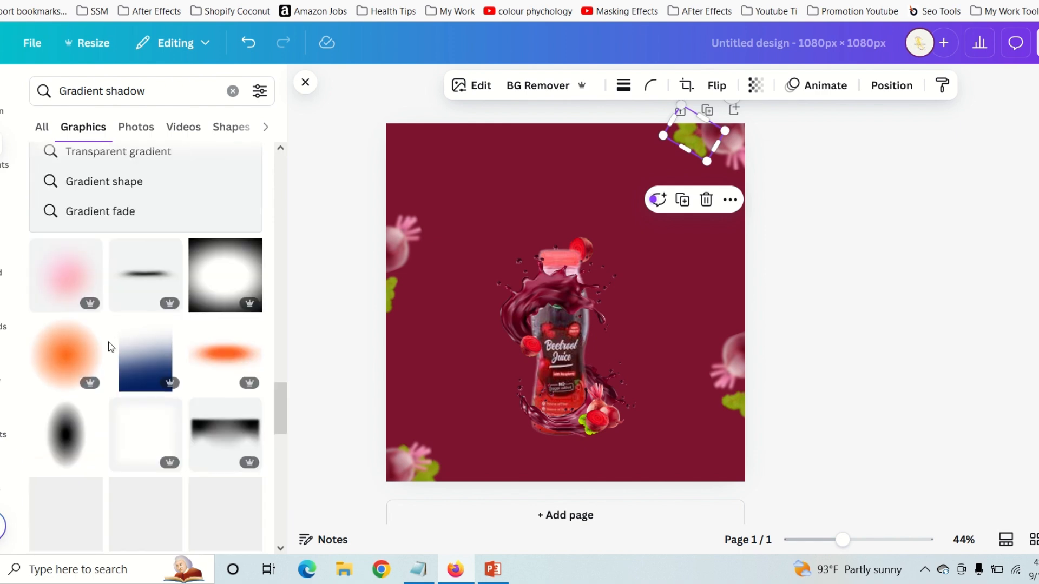
Step: Add the orange radial gradient, open all of its Magic Recommendations, and delete the orange gradient from the page
left_click(64, 352)
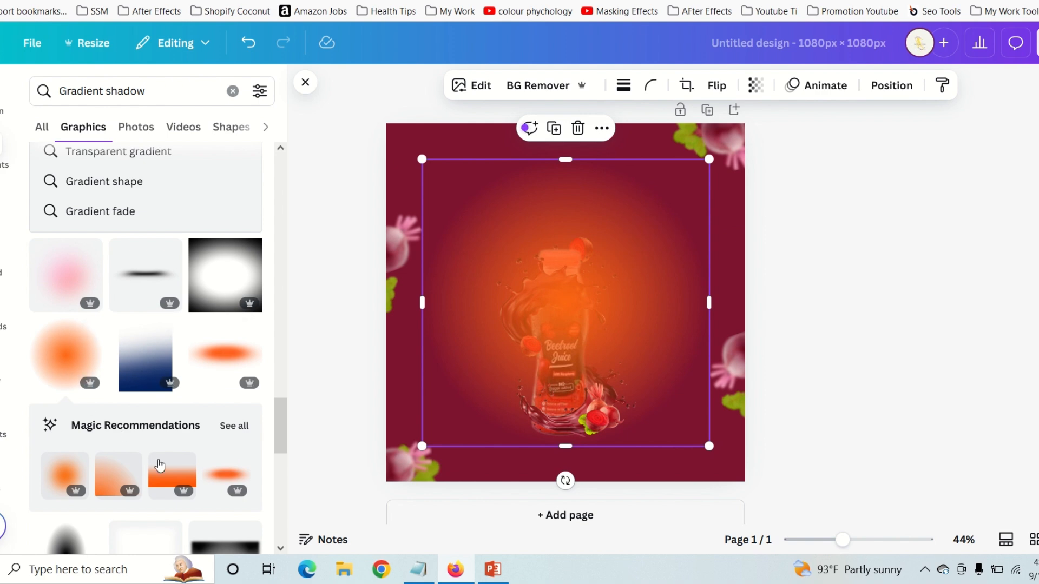
left_click(187, 445)
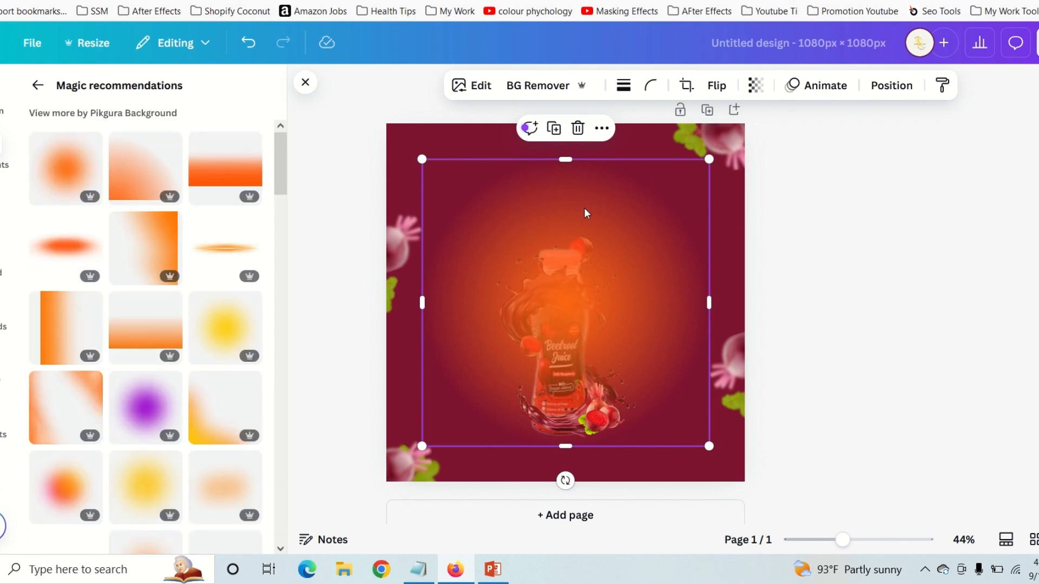
left_click(578, 136)
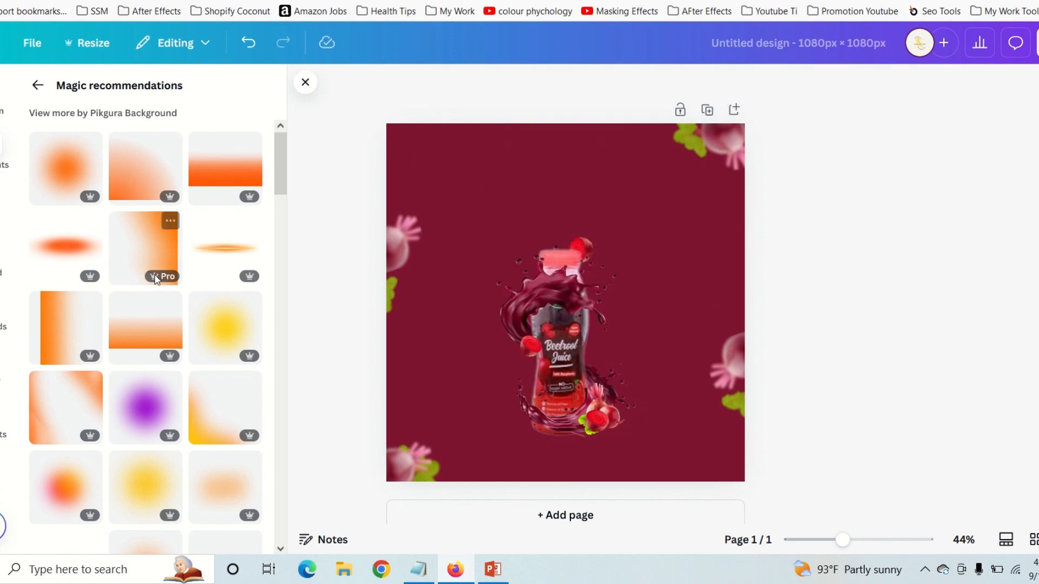
Step: Add the pale peach round gradient from the Magic Recommendations and move it slightly down to centre it on the bottle
scroll(84, 331, "down", 3)
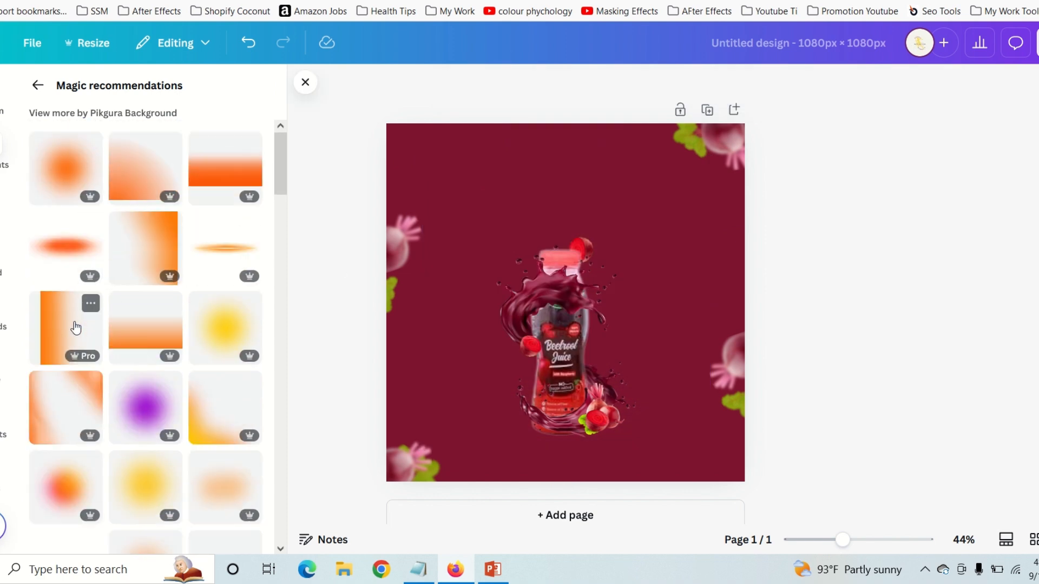
scroll(199, 351, "up", 1)
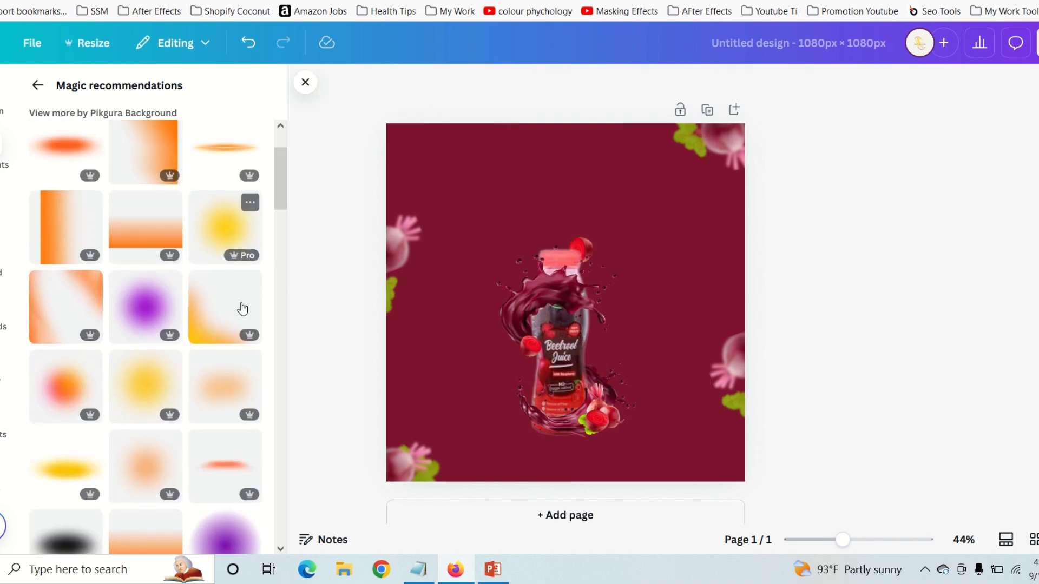
scroll(211, 433, "down", 1)
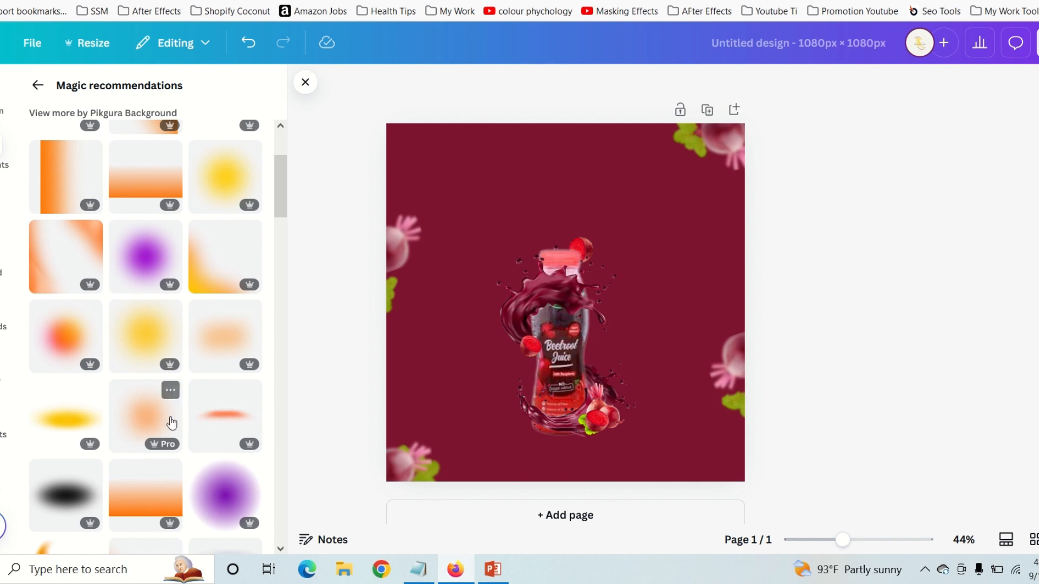
scroll(203, 416, "down", 5)
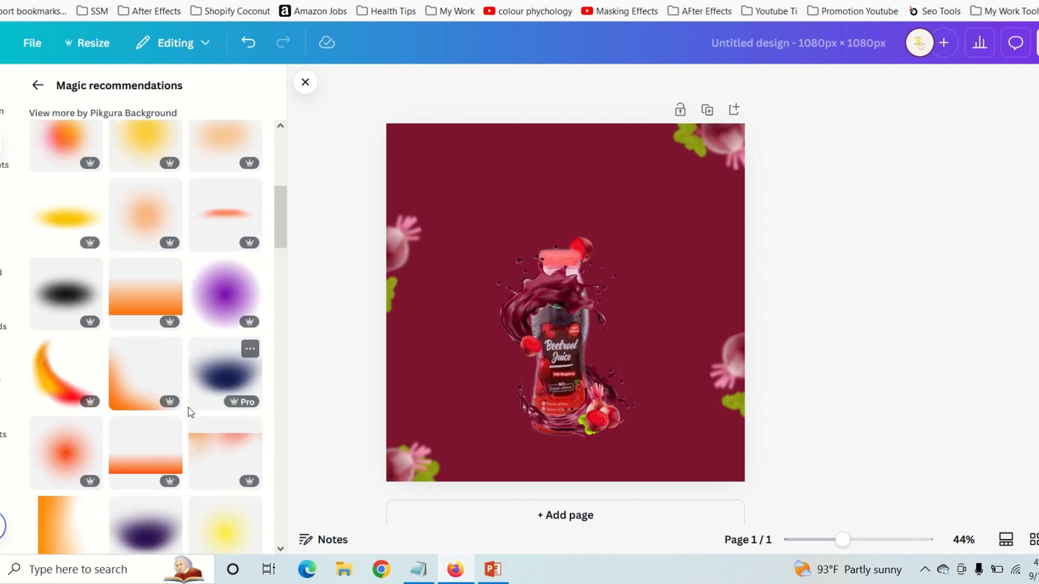
scroll(187, 413, "down", 5)
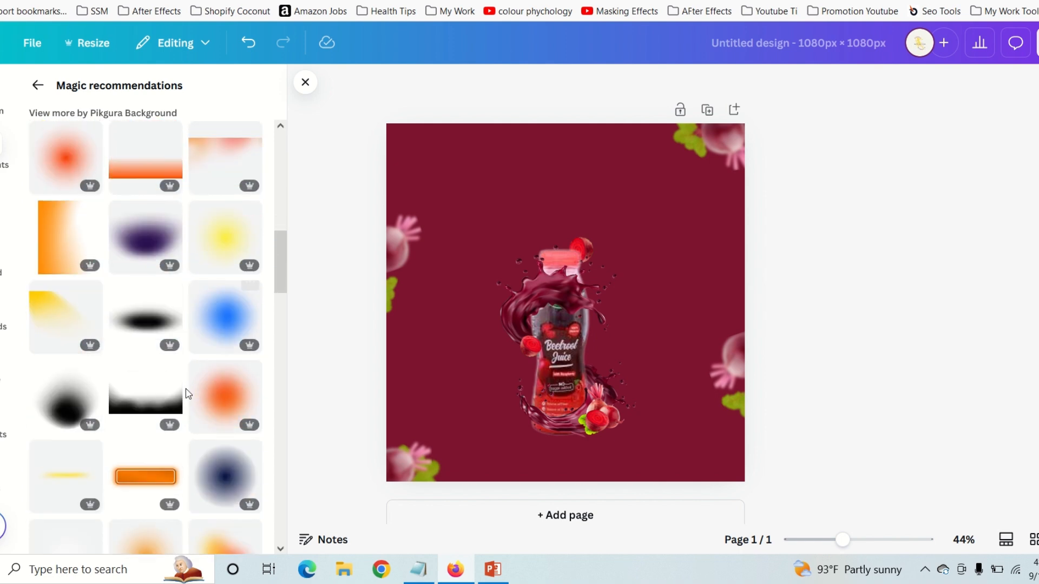
scroll(144, 419, "down", 3)
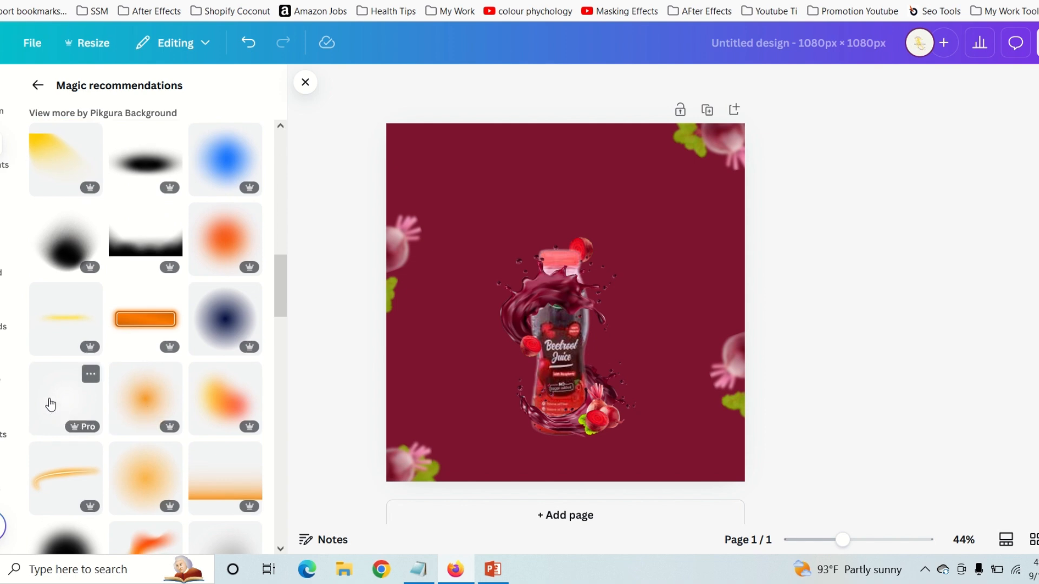
scroll(160, 414, "down", 2)
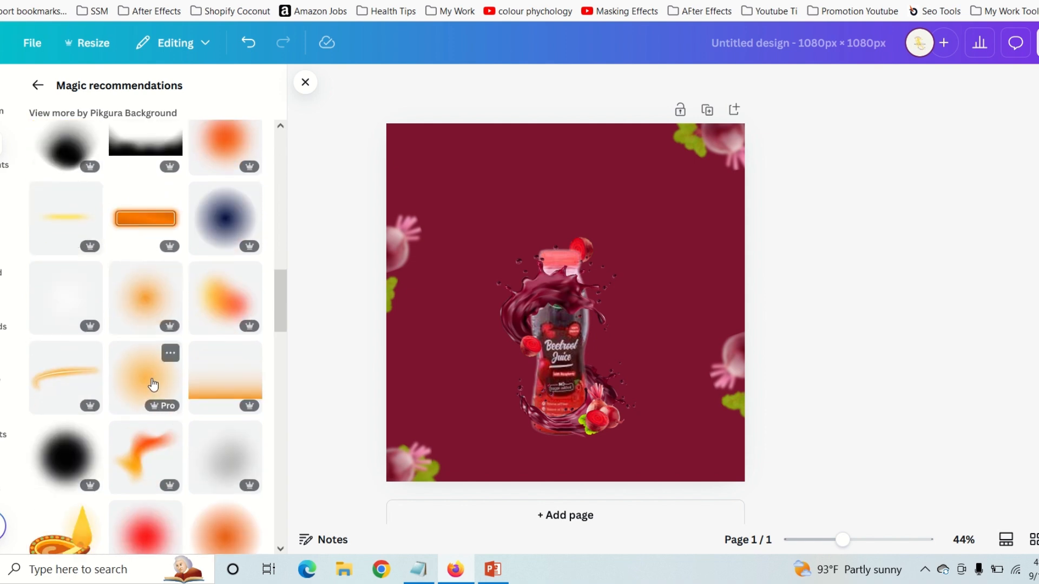
scroll(198, 406, "down", 3)
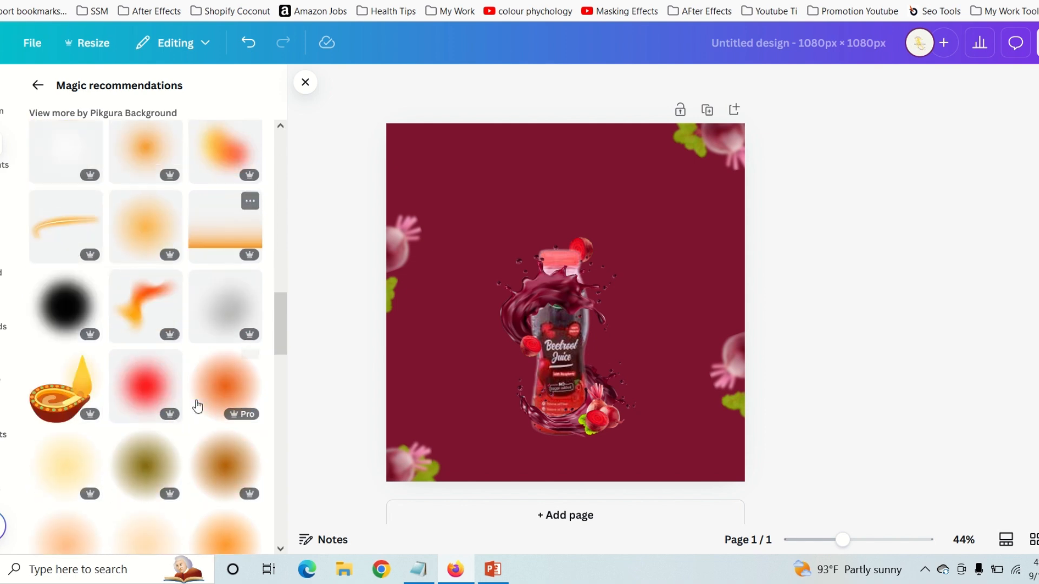
scroll(198, 407, "down", 2)
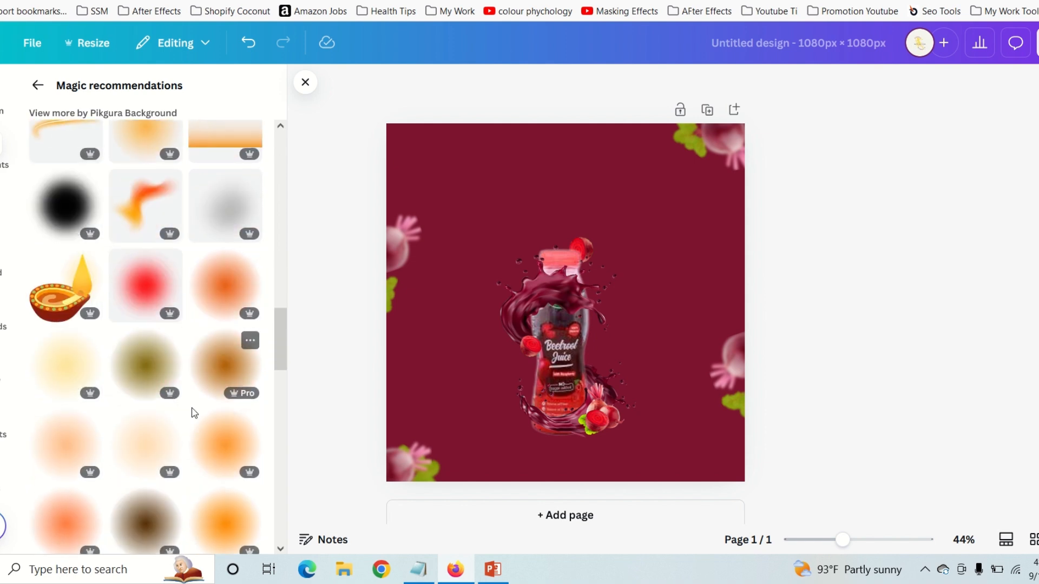
left_click(146, 451)
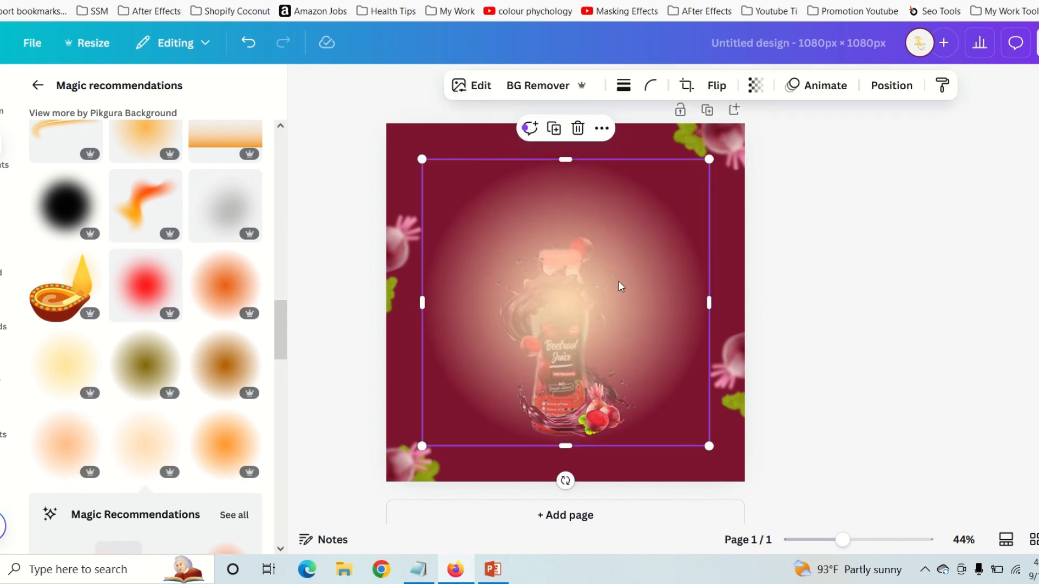
left_click_drag(621, 286, 620, 305)
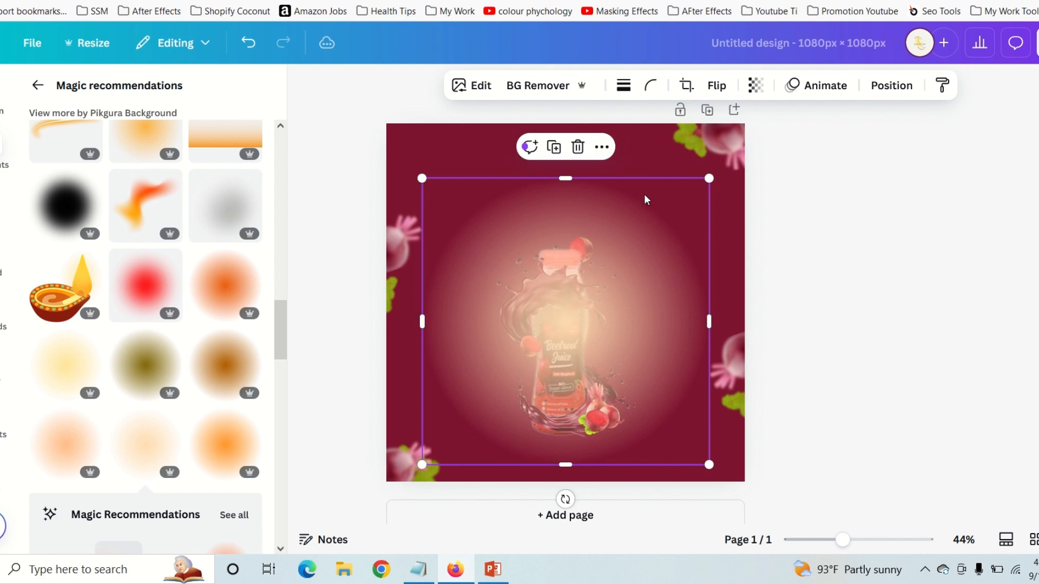
Step: Send the pale peach gradient to the back, behind the bottle and its splashes
right_click(611, 250)
mouse_move(694, 238)
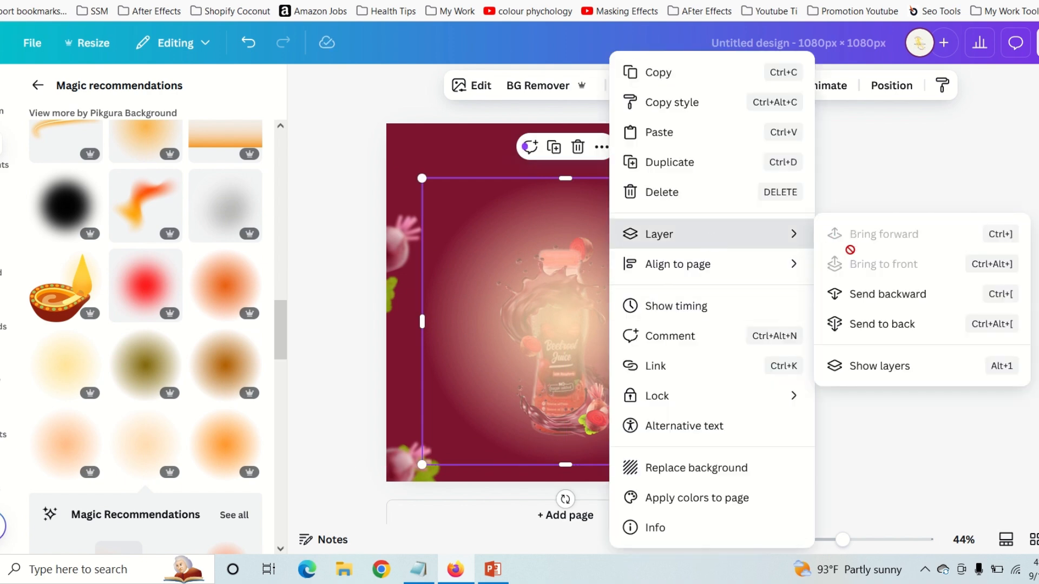
left_click(858, 324)
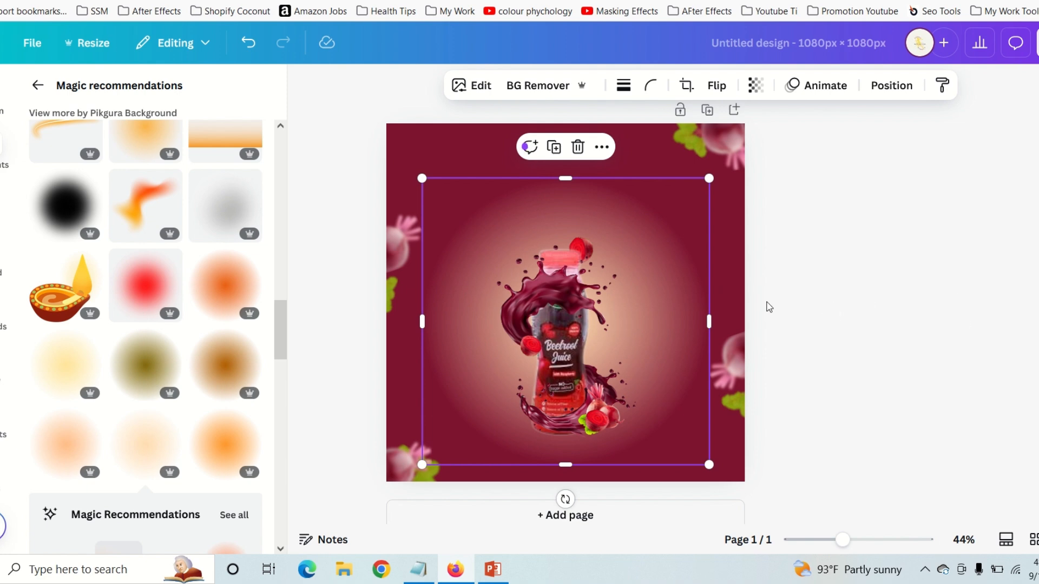
Step: Set the peach gradient's transparency to 67 and deselect it
left_click(756, 84)
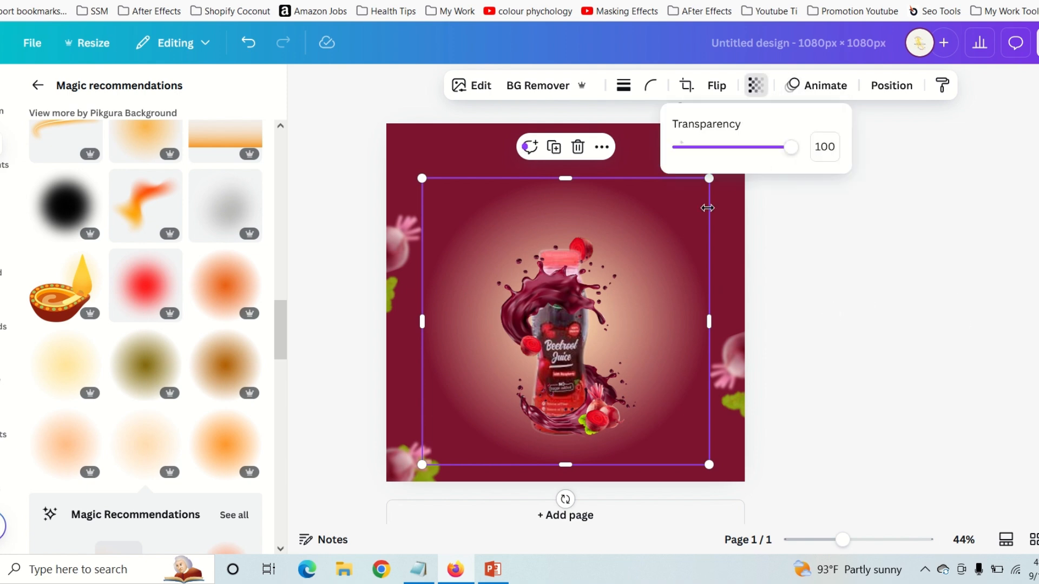
left_click_drag(782, 153, 755, 158)
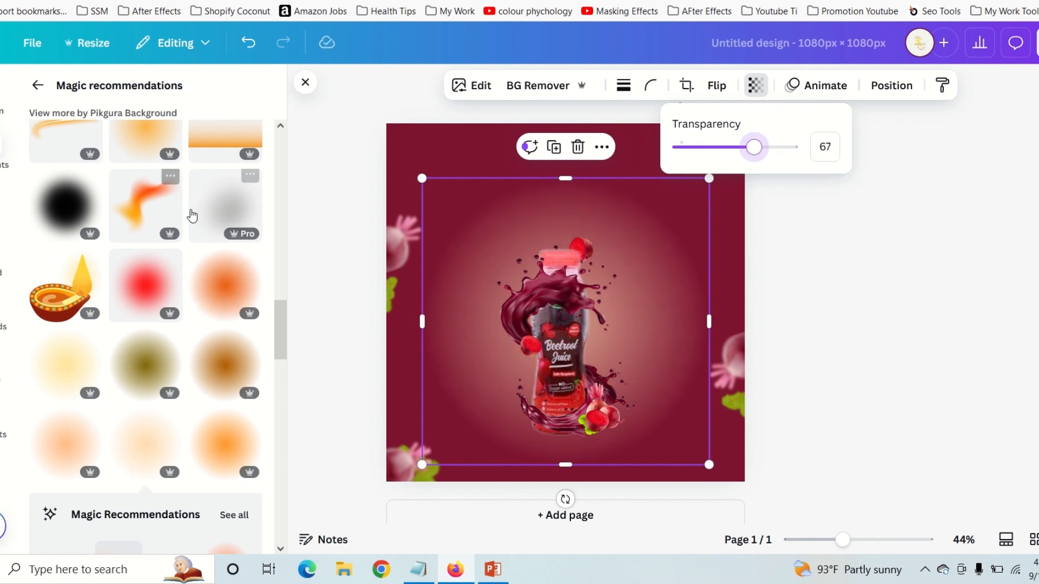
left_click(791, 298)
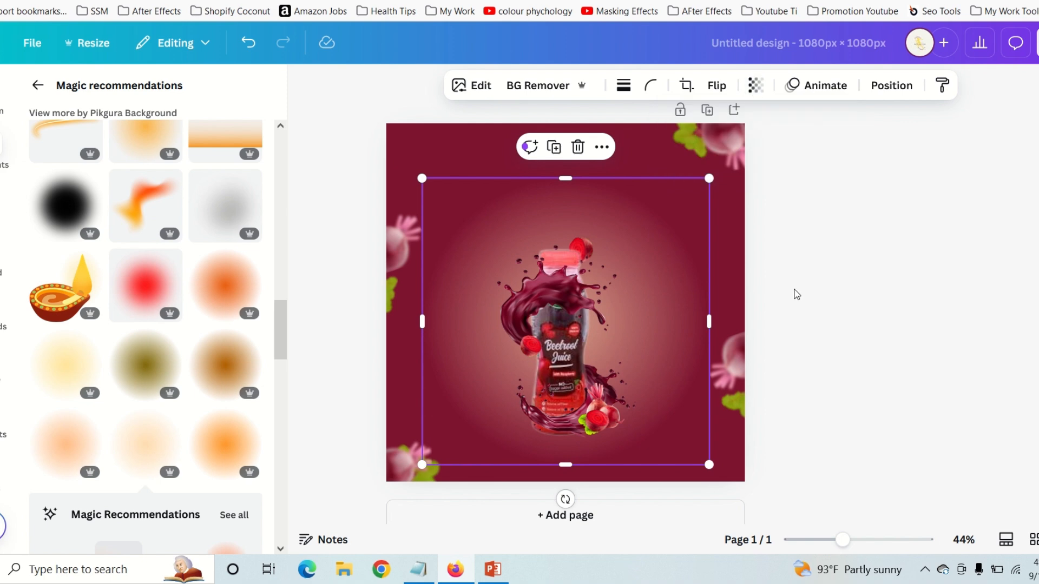
left_click(829, 259)
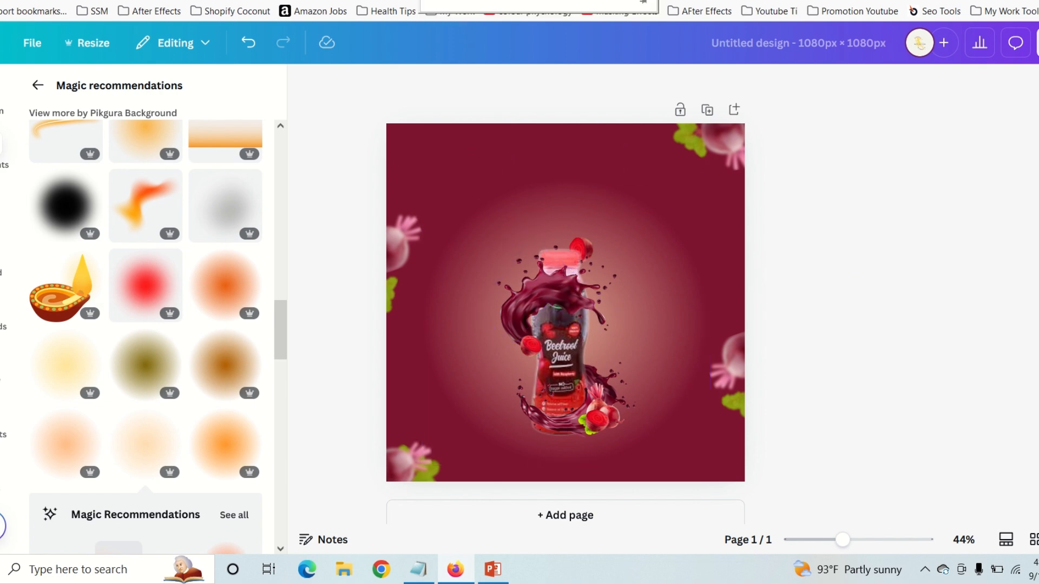
Step: Leave the Magic Recommendations and search the elements for "water splash"
scroll(258, 256, "up", 2)
scroll(259, 256, "up", 15)
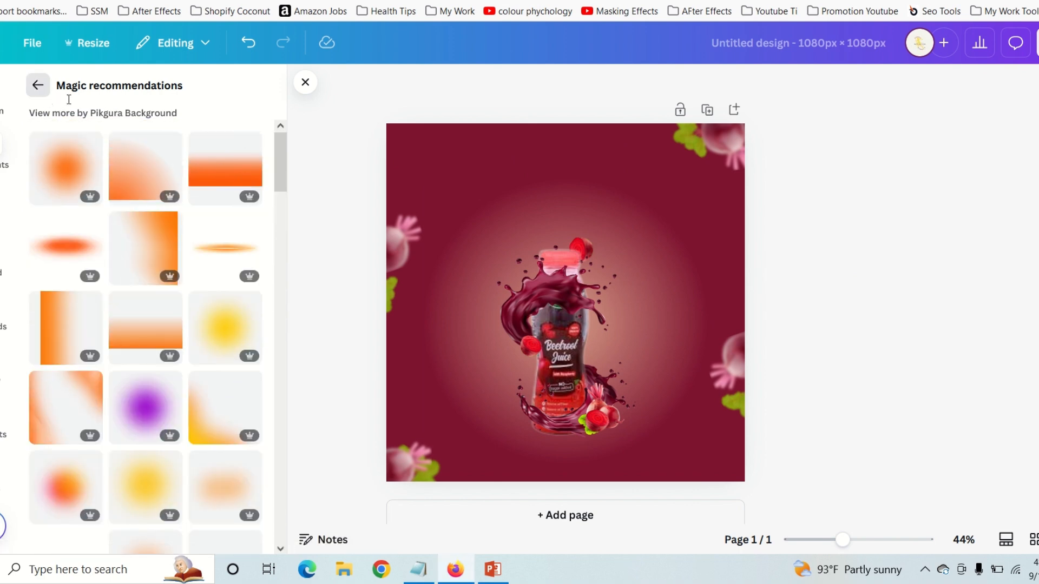
left_click(38, 87)
left_click(124, 91)
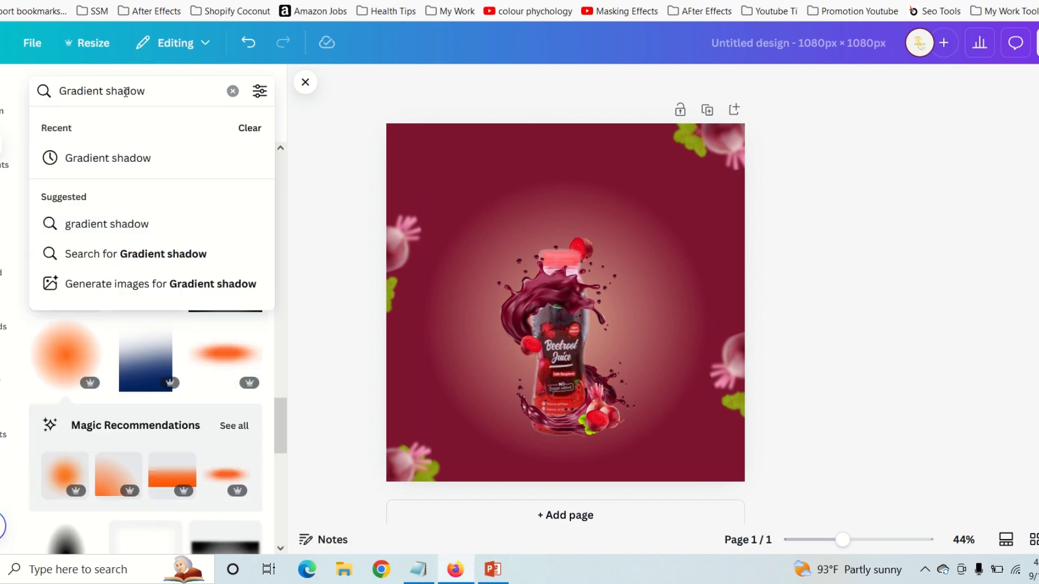
key("ctrl+a")
type("water")
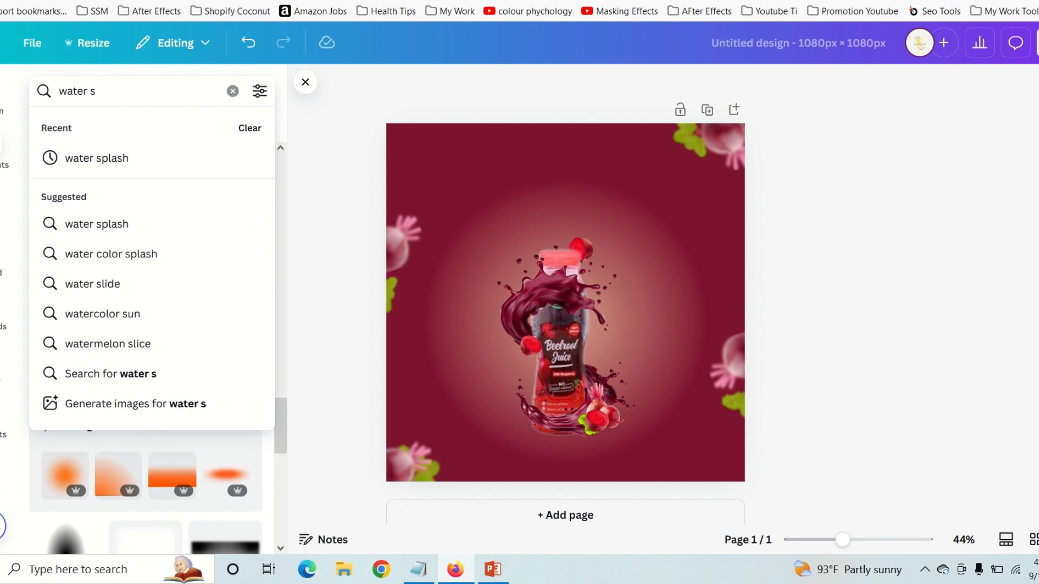
left_click(100, 160)
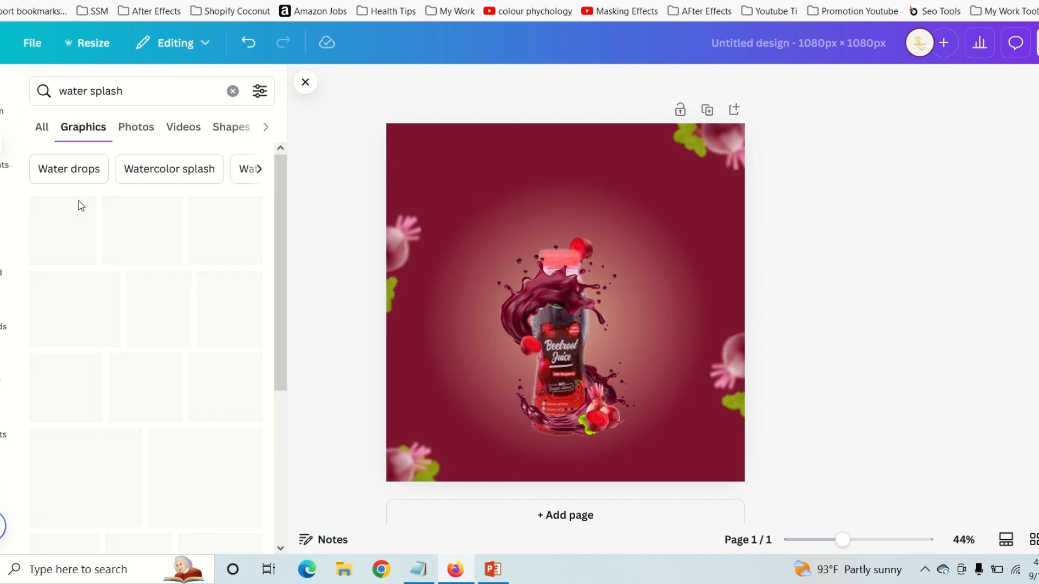
Step: Add the pale turquoise swirling water splash with fine droplets from the graphics results to the page
scroll(174, 316, "down", 4)
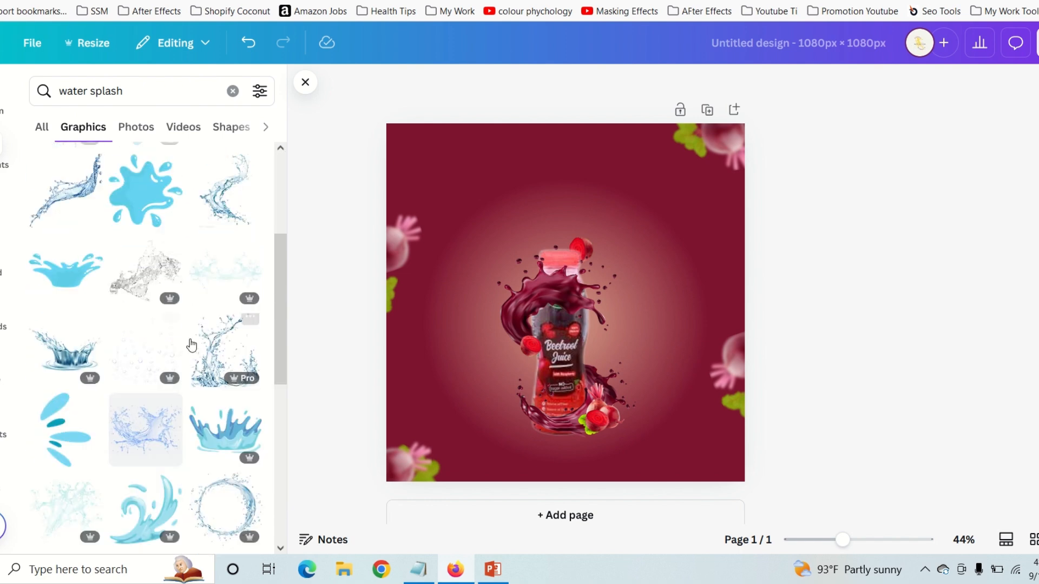
scroll(206, 381, "down", 2)
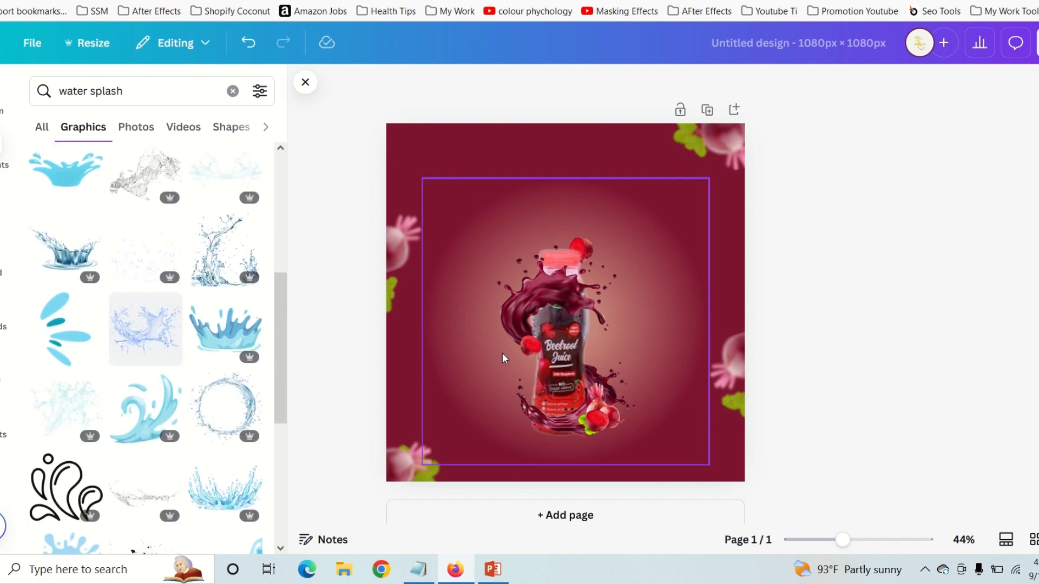
scroll(174, 325, "down", 1)
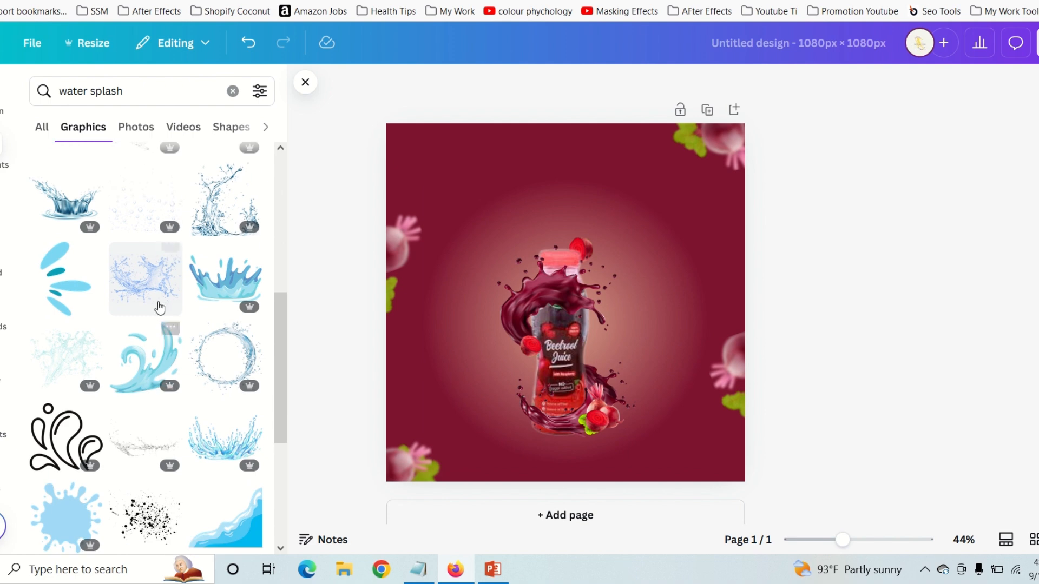
scroll(173, 307, "down", 1)
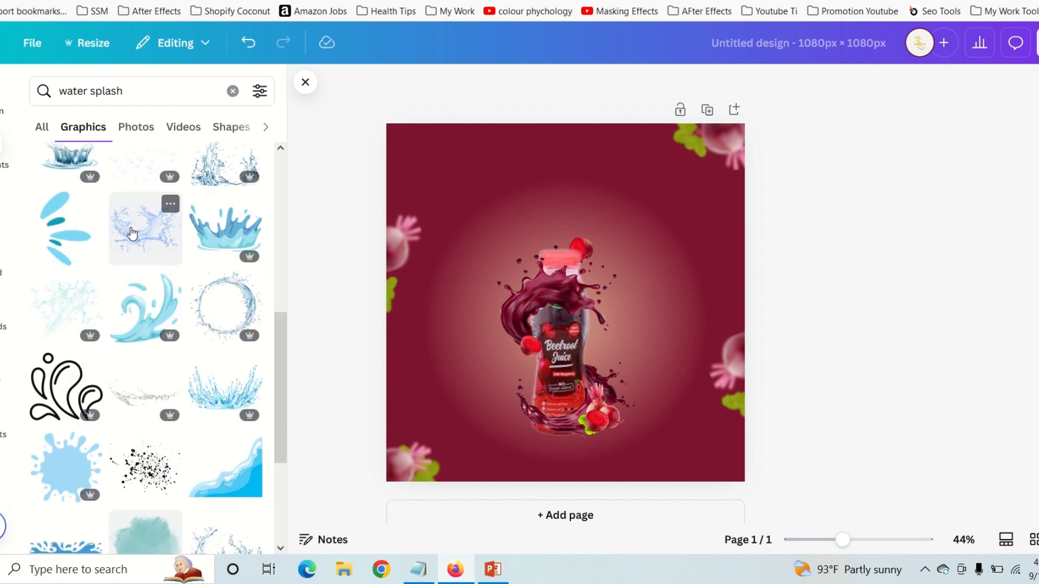
scroll(170, 343, "down", 3)
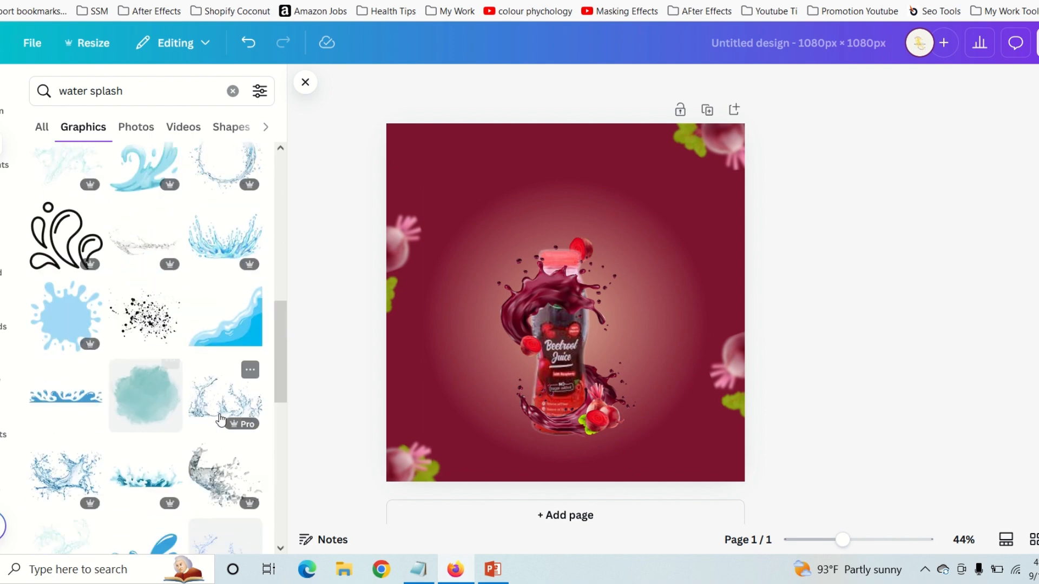
scroll(192, 395, "down", 2)
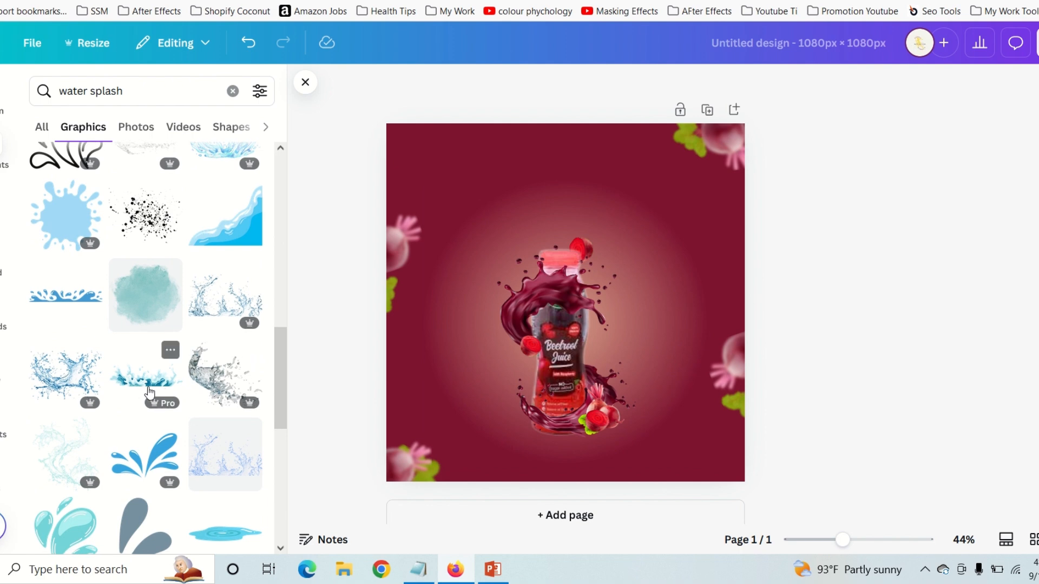
scroll(155, 441, "down", 3)
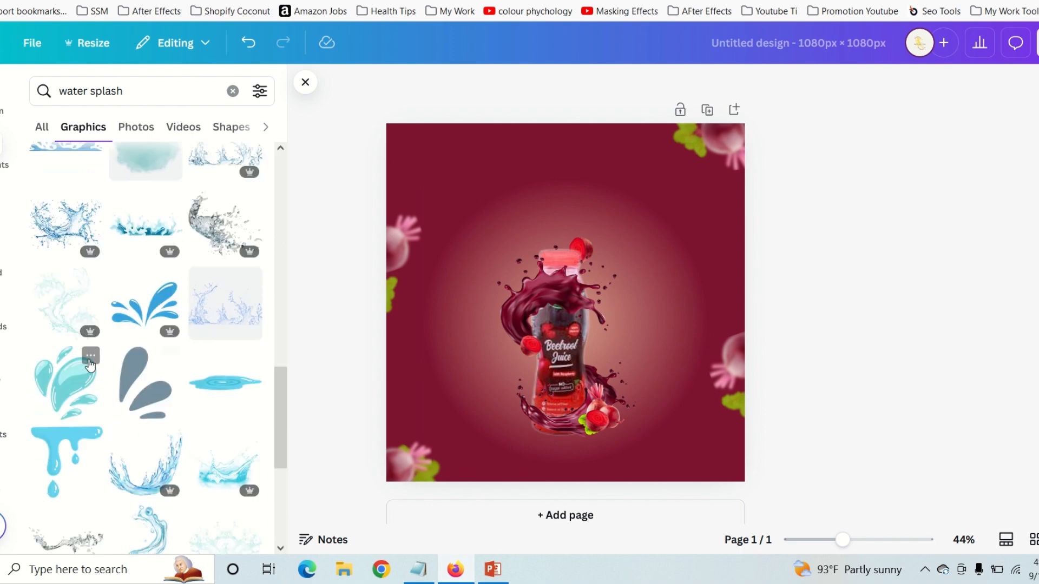
left_click(49, 313)
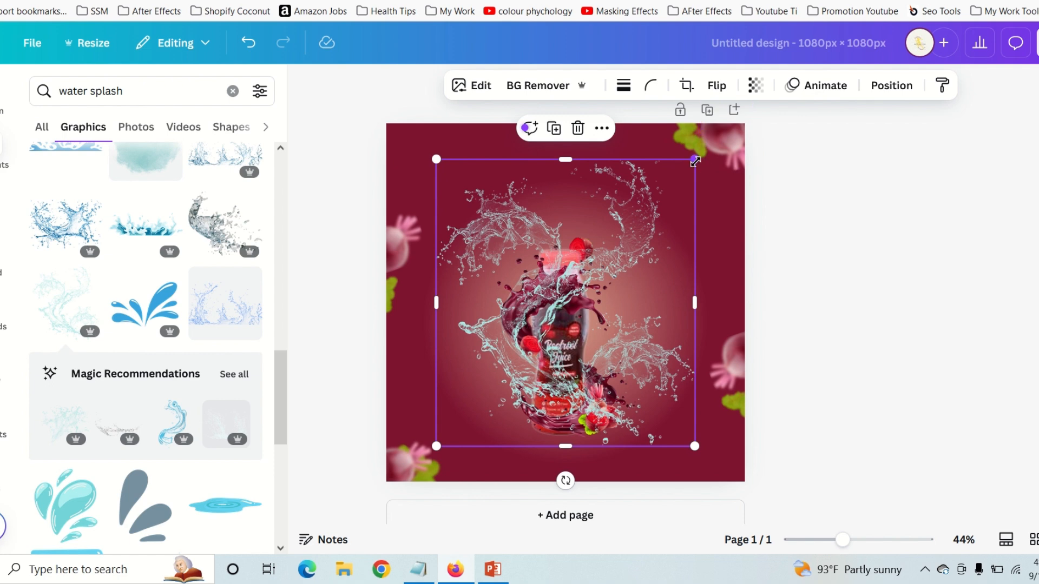
Step: Shrink the water splash and shift it so that it surrounds the bottle inside the glow
left_click_drag(695, 161, 665, 216)
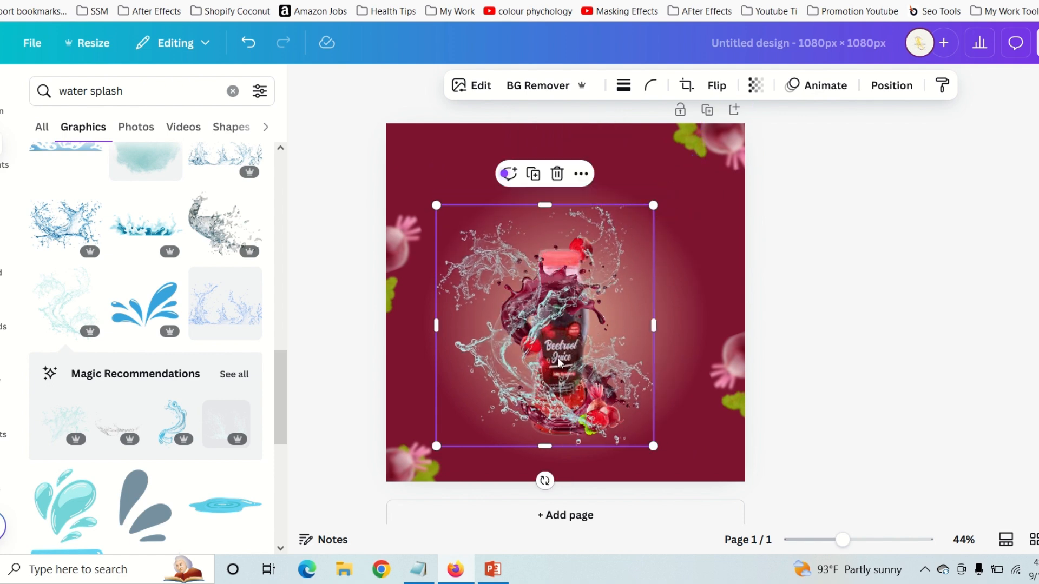
left_click_drag(602, 233, 612, 233)
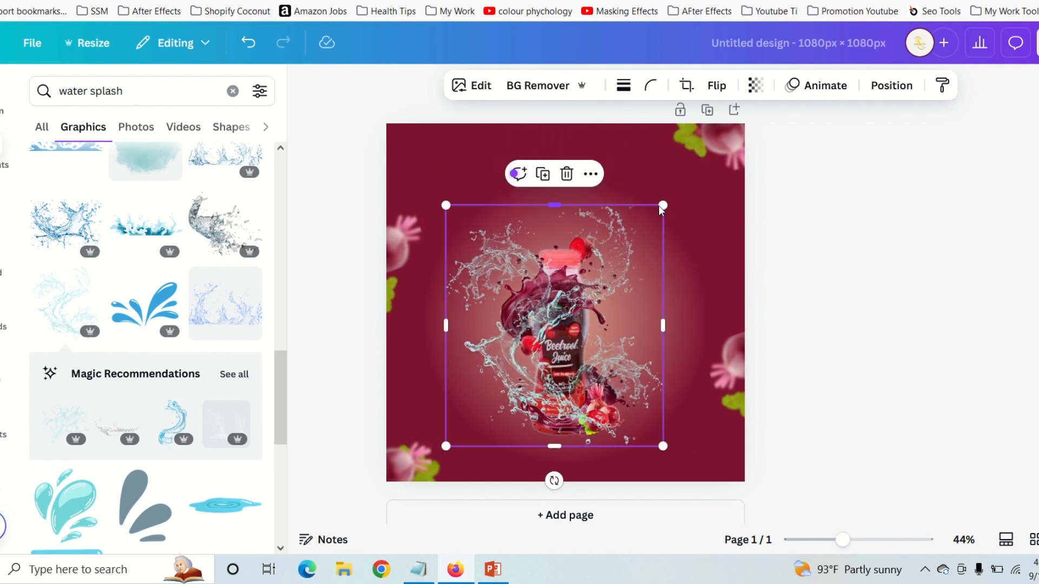
left_click_drag(661, 208, 650, 221)
left_click_drag(575, 323, 582, 323)
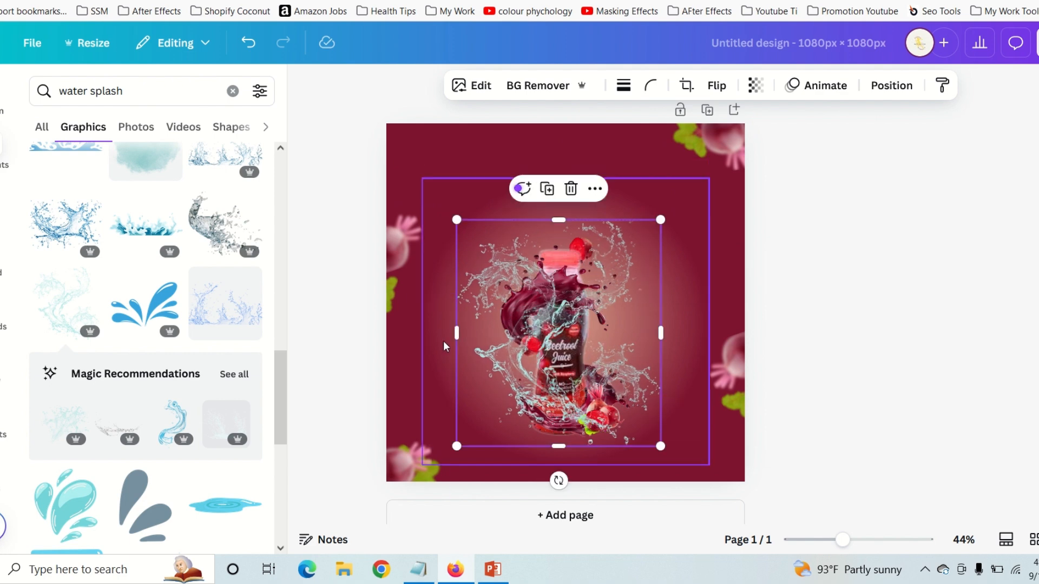
Step: Move the water splash layer behind the bottle and all the juice splashes, directly above the peach gradient
left_click(891, 85)
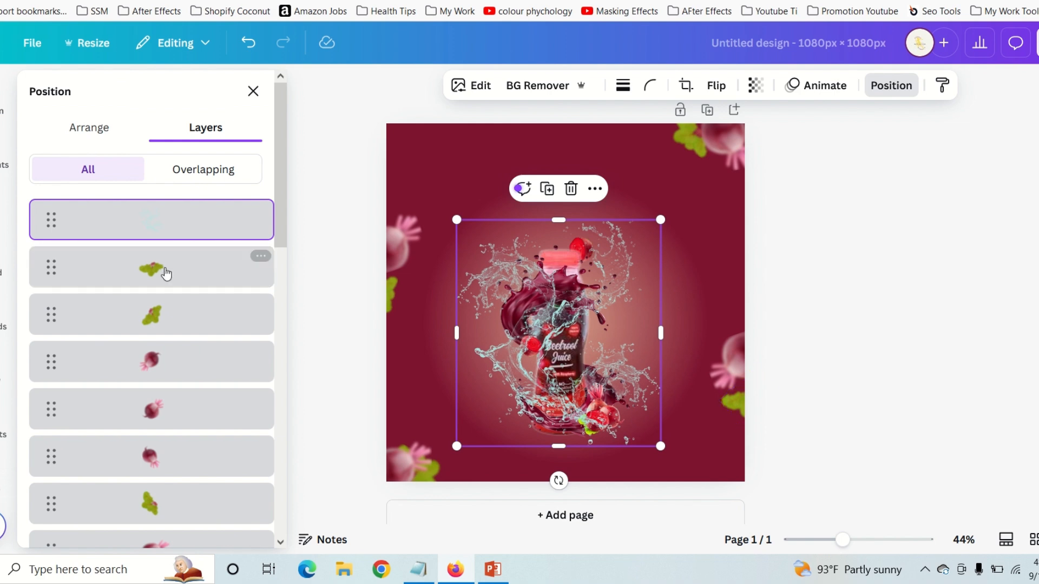
scroll(186, 270, "down", 10)
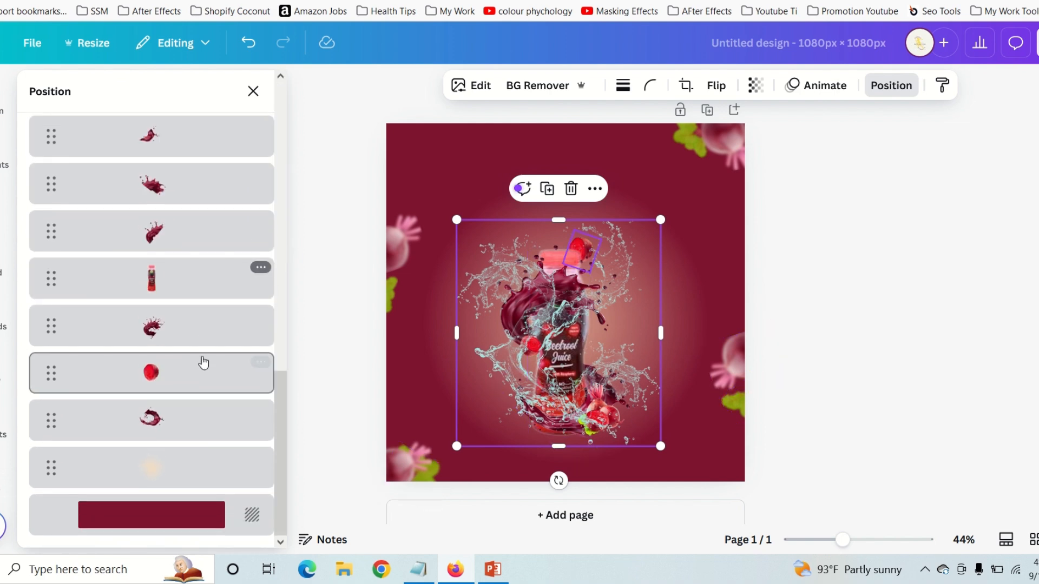
scroll(196, 387, "up", 10)
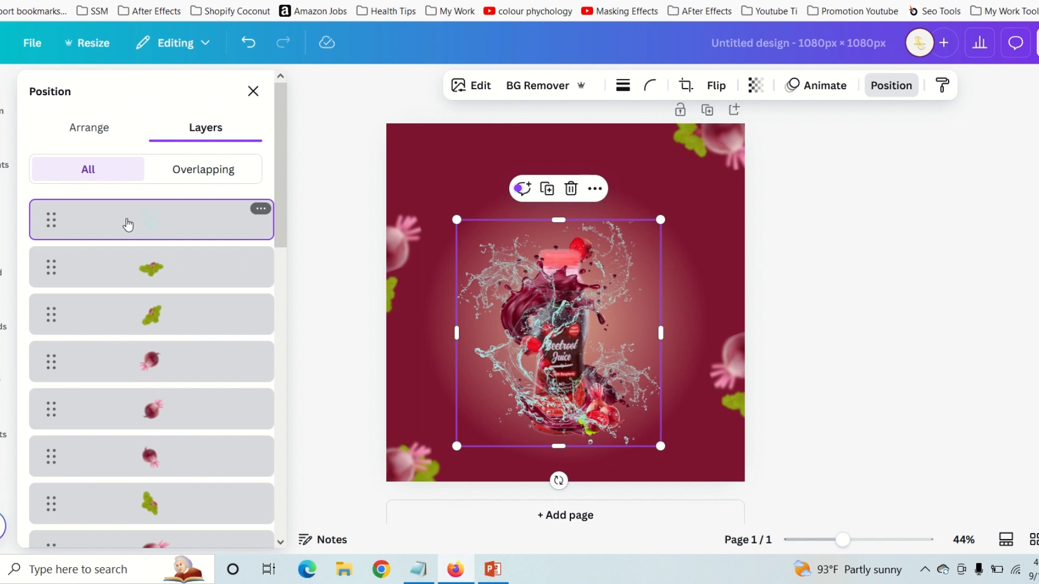
left_click_drag(128, 224, 127, 260)
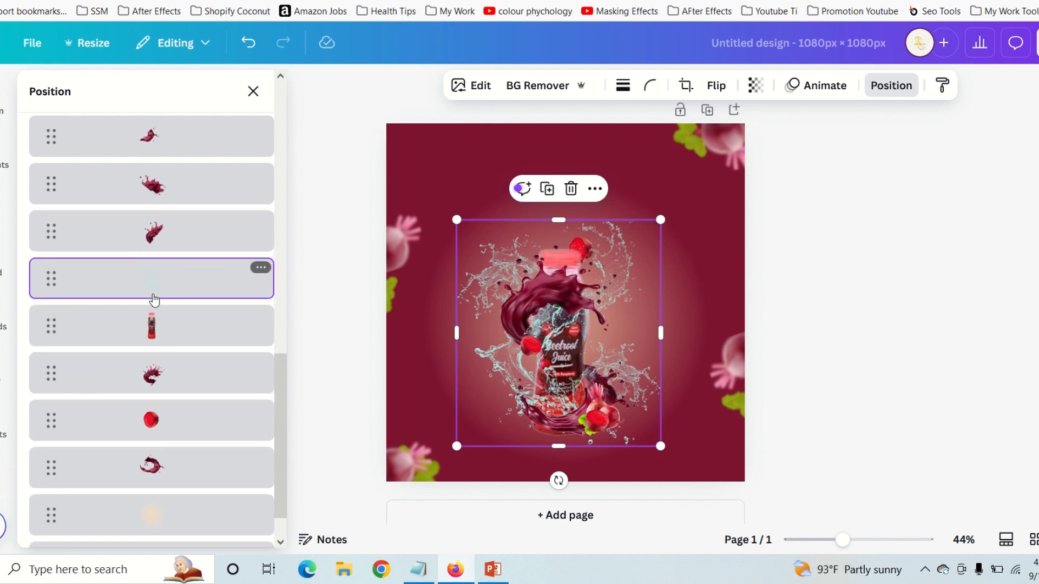
left_click_drag(154, 299, 155, 348)
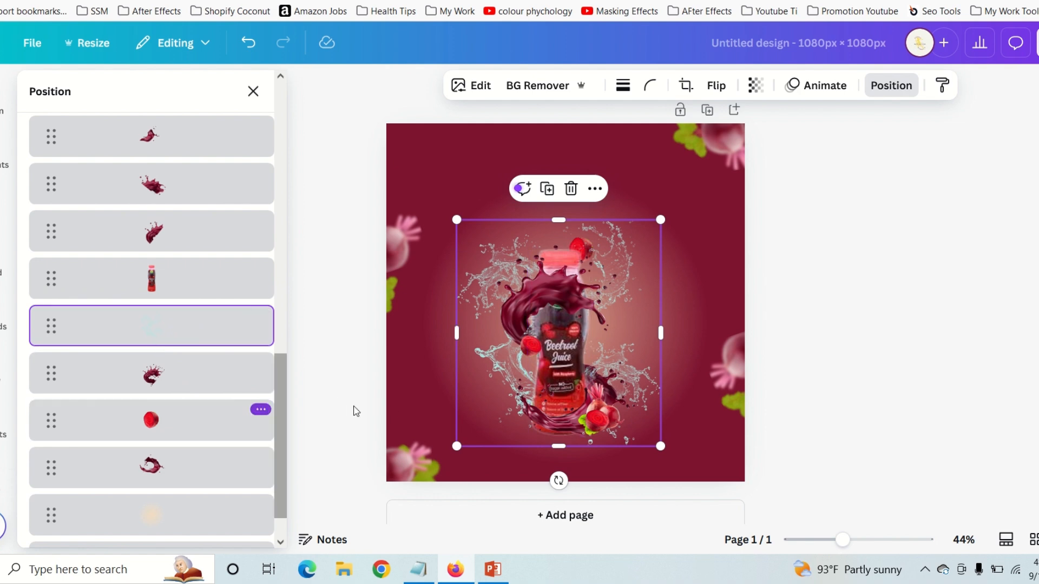
scroll(162, 353, "down", 1)
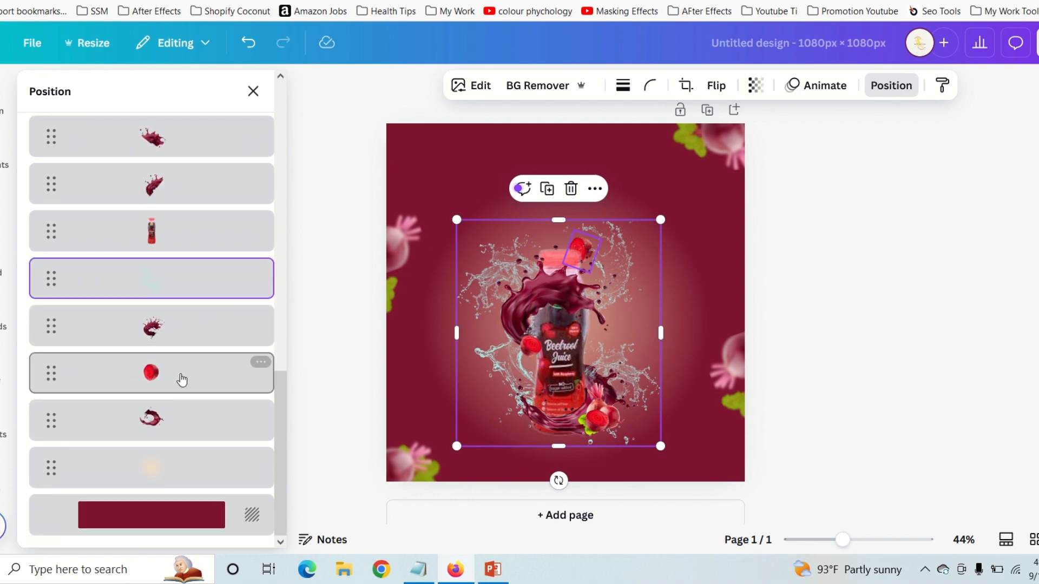
left_click_drag(139, 283, 132, 449)
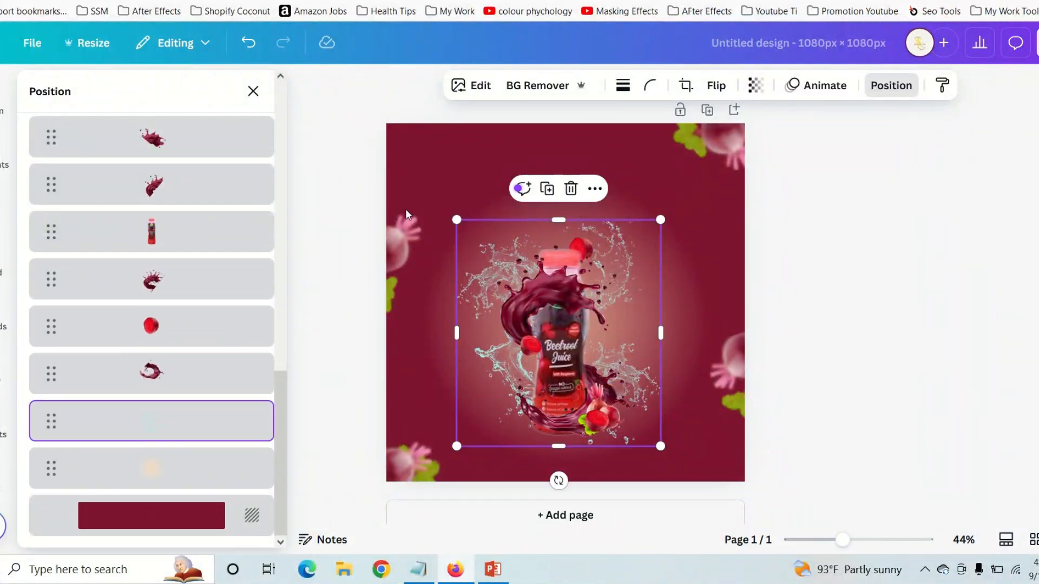
Step: Try the Sandi filter on the water splash, settle on the Sangri filter instead, and deselect it to view the poster enlarged
left_click(470, 84)
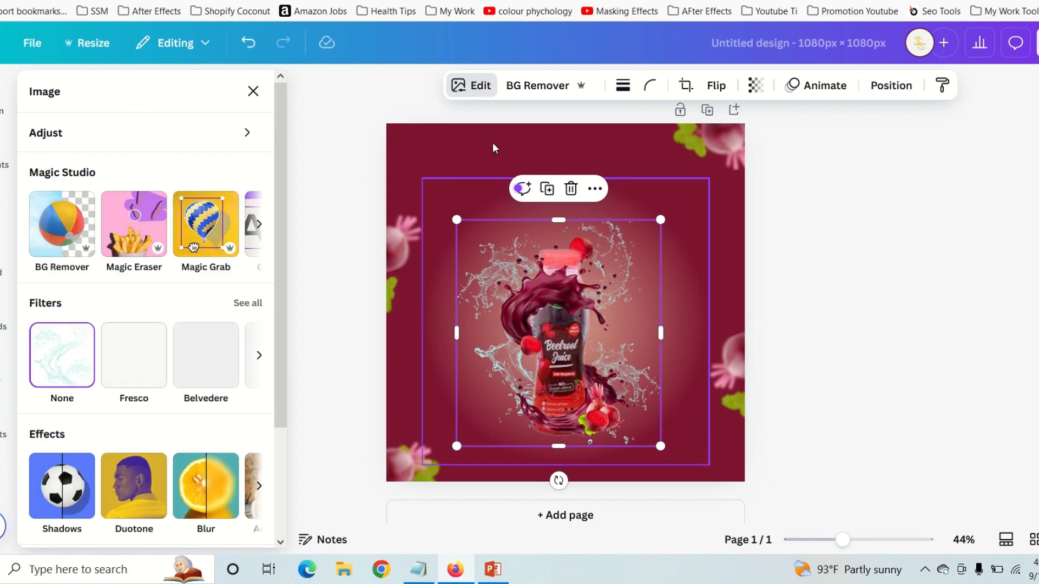
scroll(146, 420, "down", 1)
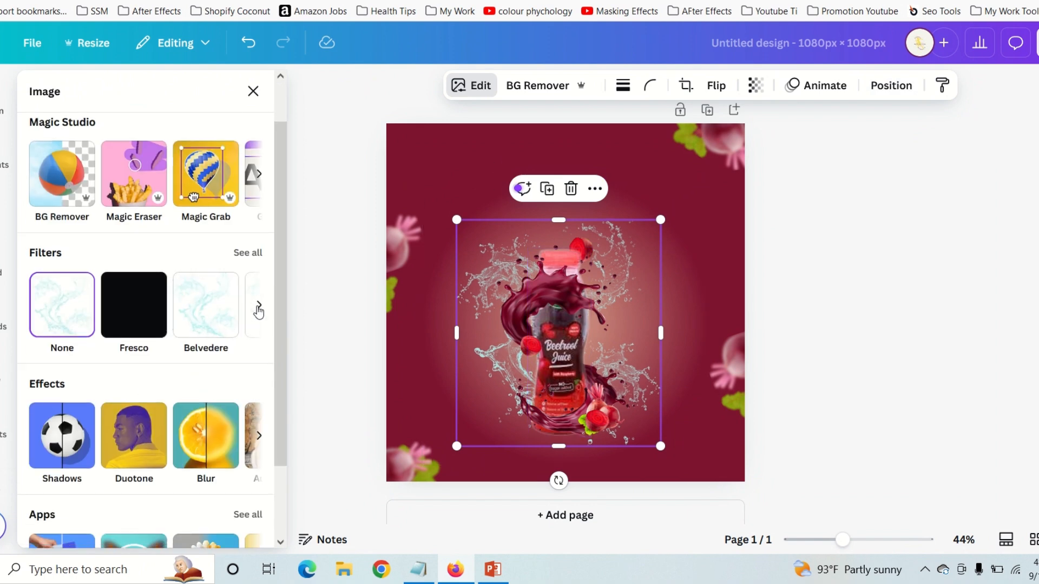
left_click(260, 305)
left_click(260, 305)
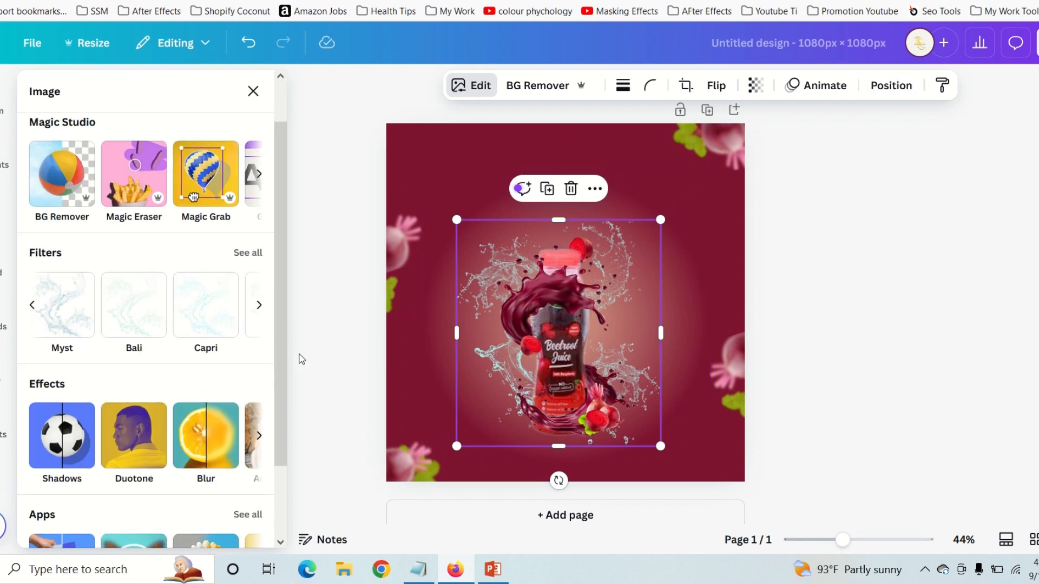
left_click(259, 305)
left_click(206, 321)
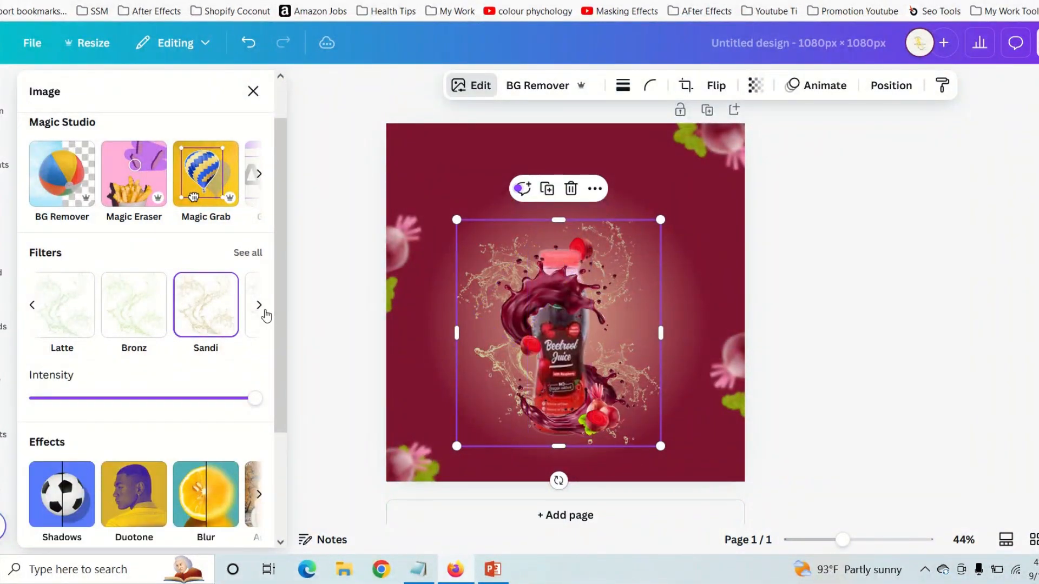
left_click(259, 304)
left_click(67, 320)
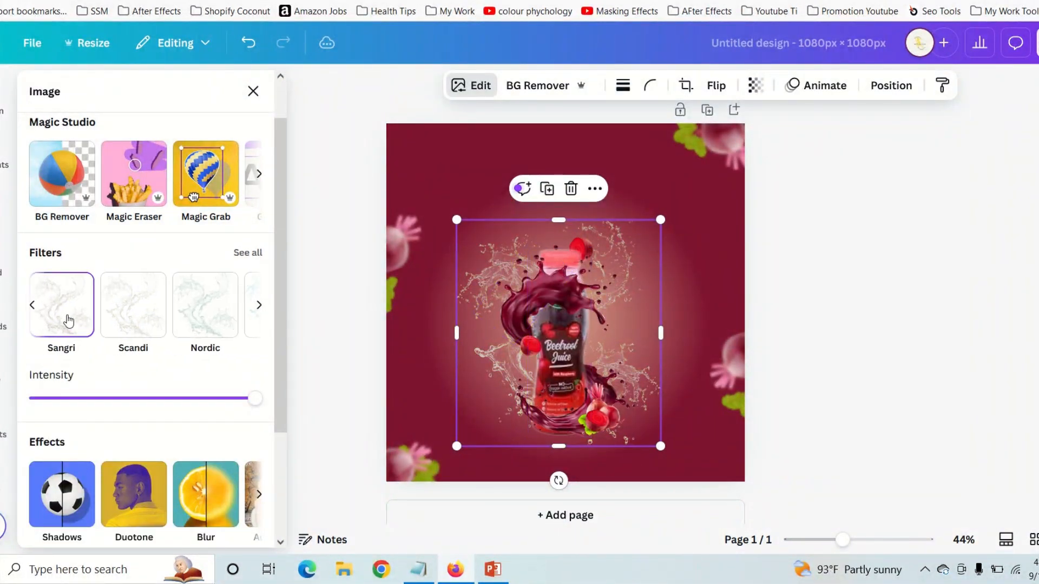
left_click(779, 243)
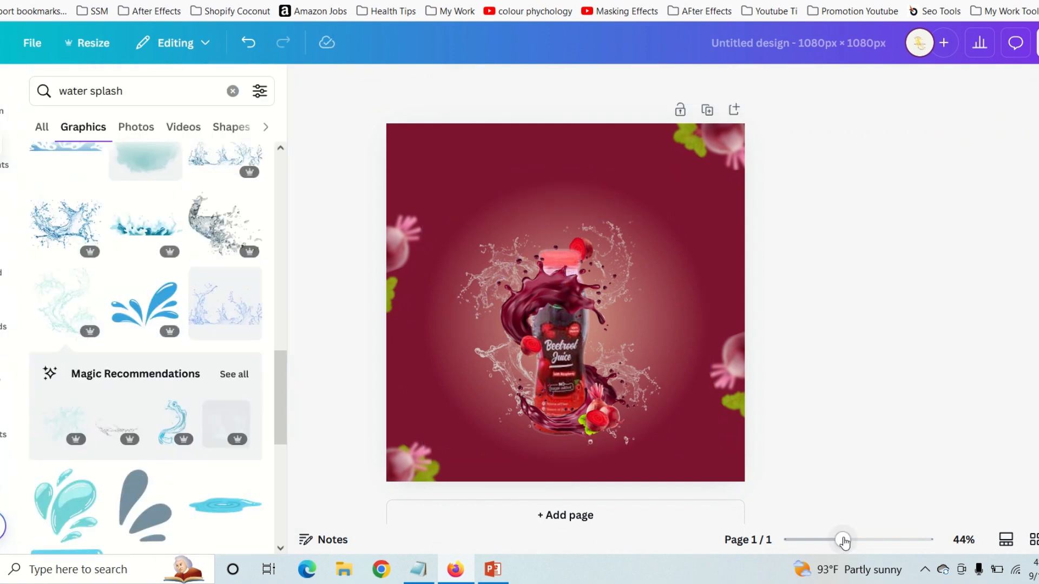
mouse_move(844, 541)
left_mouse_down()
mouse_move(860, 541)
mouse_move(838, 544)
mouse_move(851, 542)
left_mouse_up()
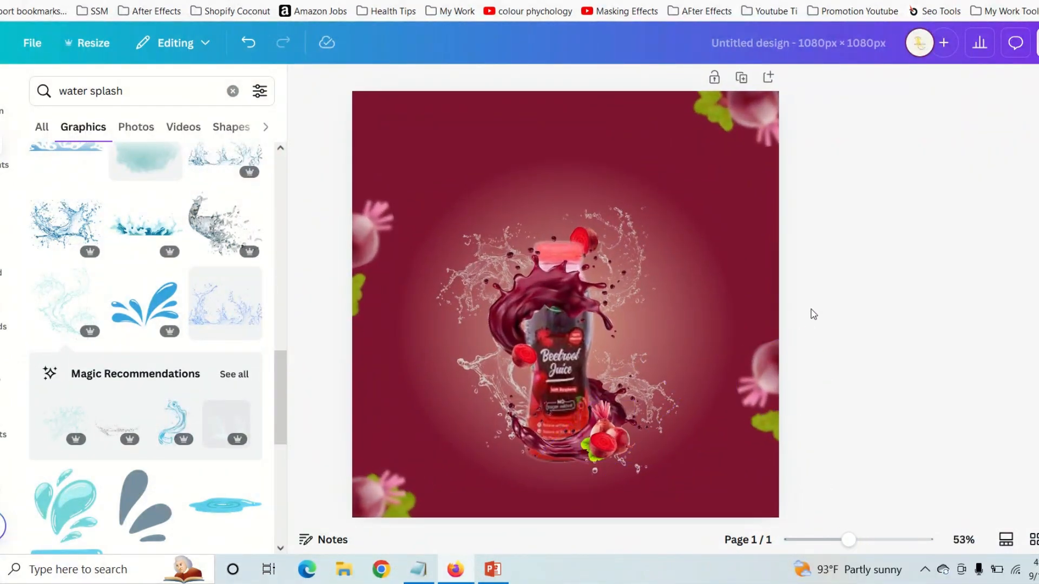
Step: Duplicate the juice bottle, flip the copy vertically and place it directly beneath the original as a reflection
left_click(574, 352)
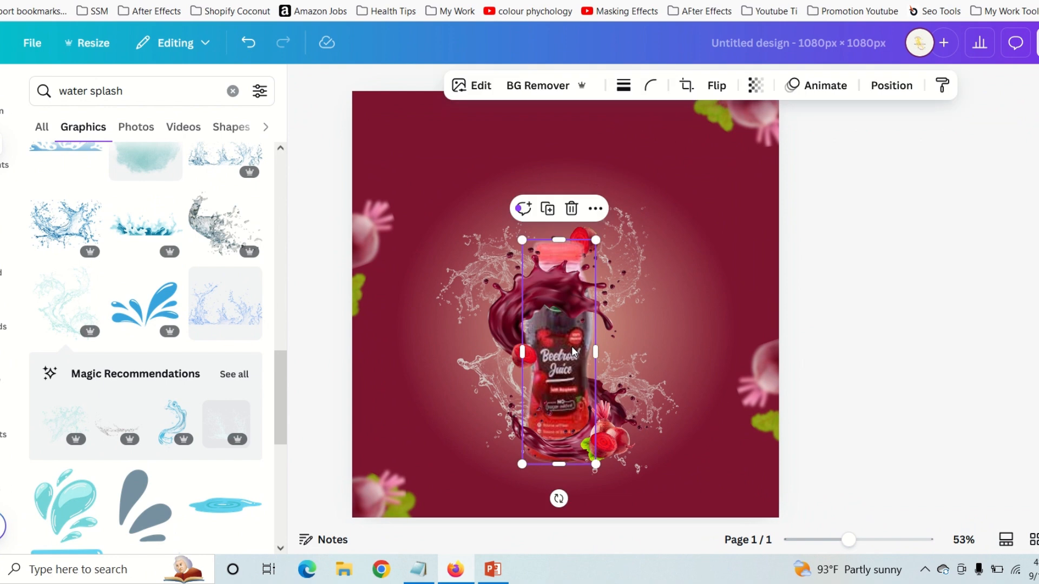
left_click(547, 208)
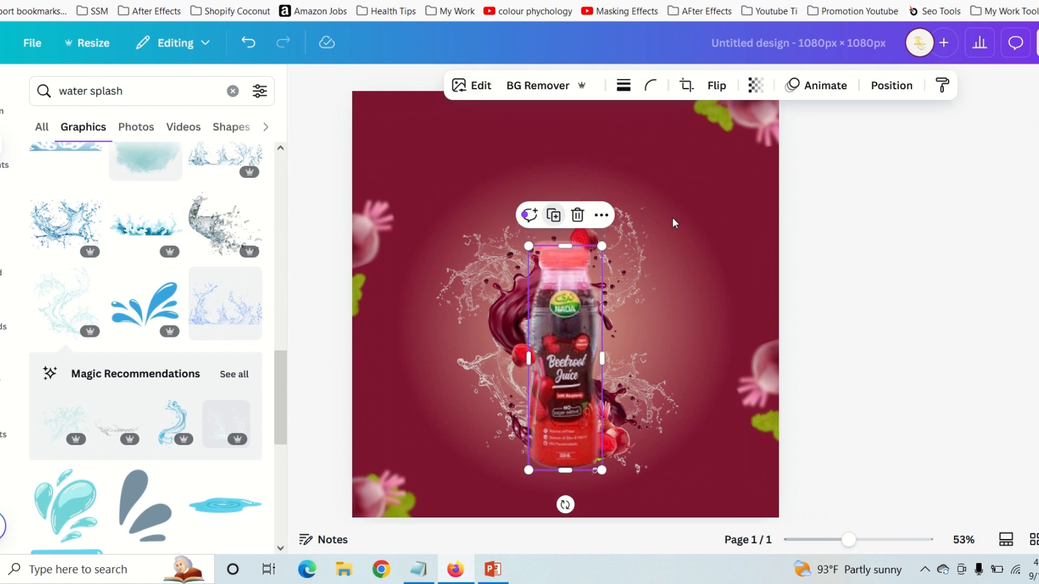
scroll(882, 235, "down", 1)
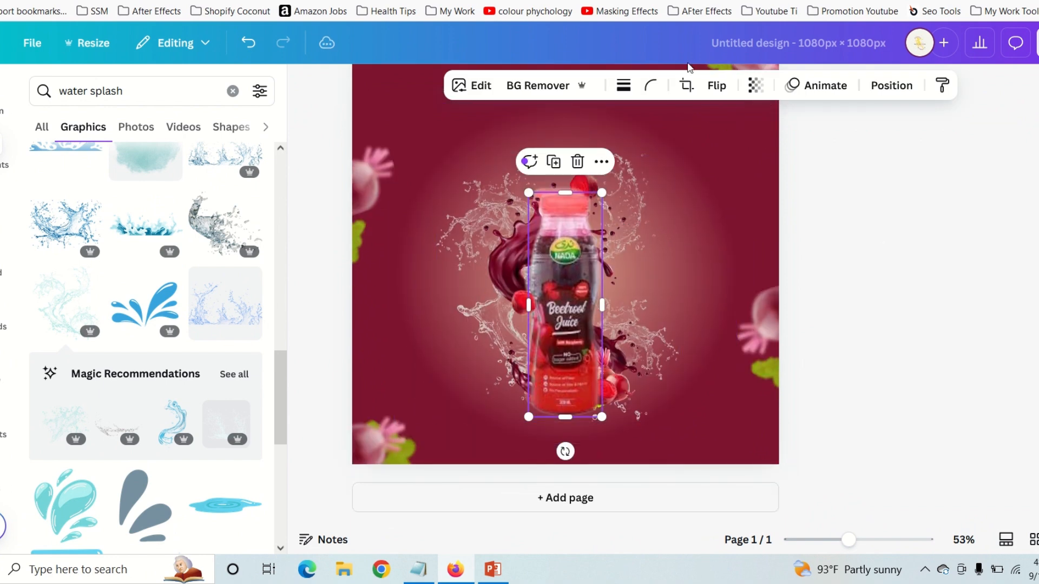
left_click(718, 87)
left_click(698, 163)
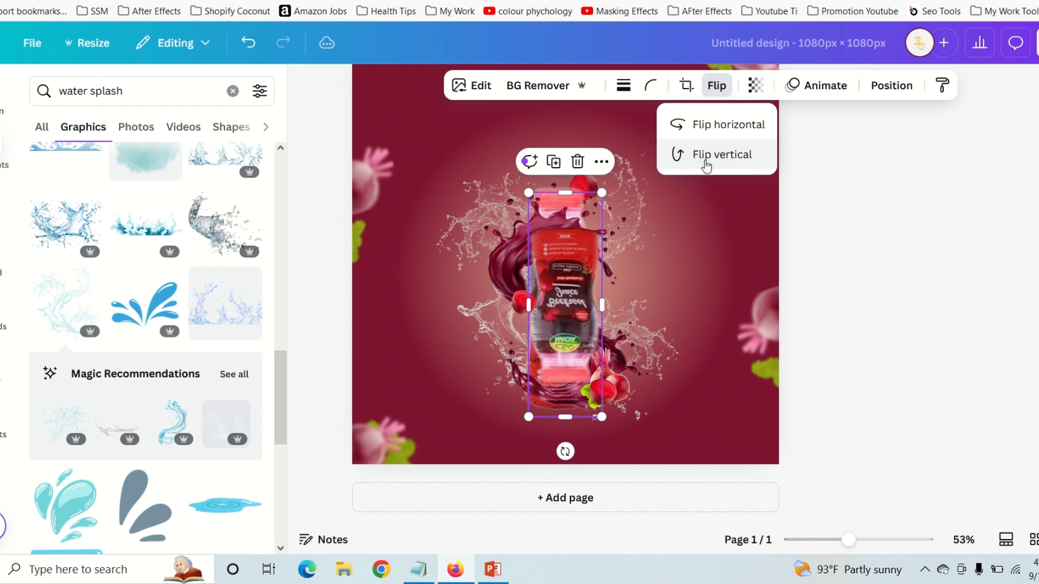
left_click_drag(568, 303, 557, 515)
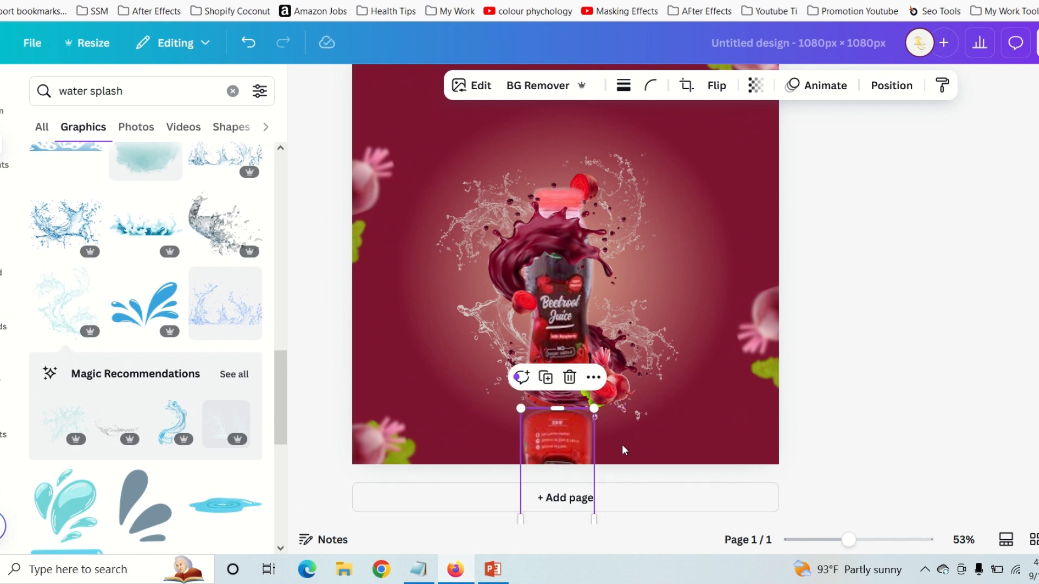
Step: Duplicate the beetroot cluster beside the bottle, flip the copy vertically and place it below the original as a reflection
left_click(620, 408)
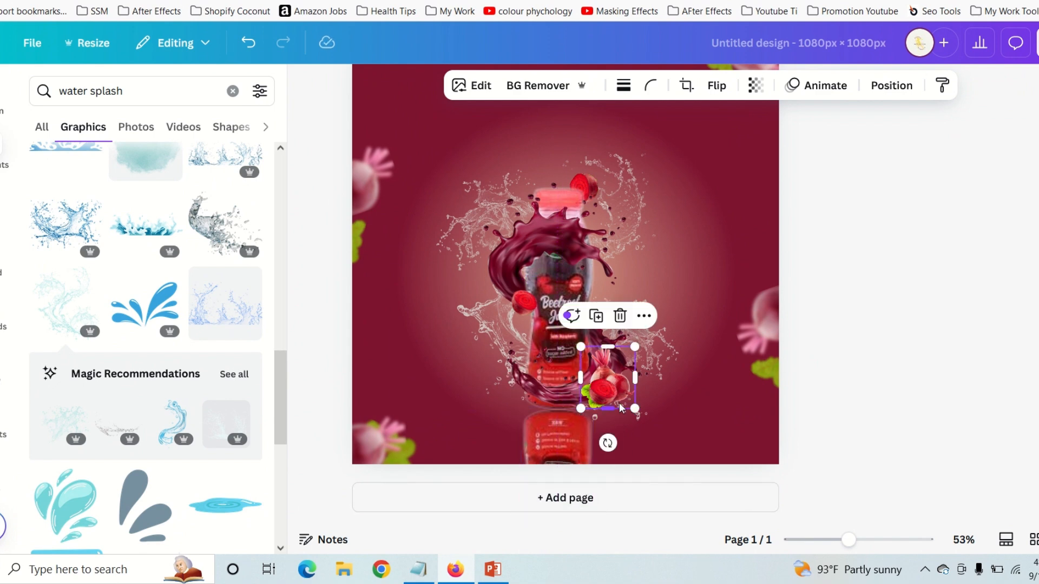
left_click(601, 323)
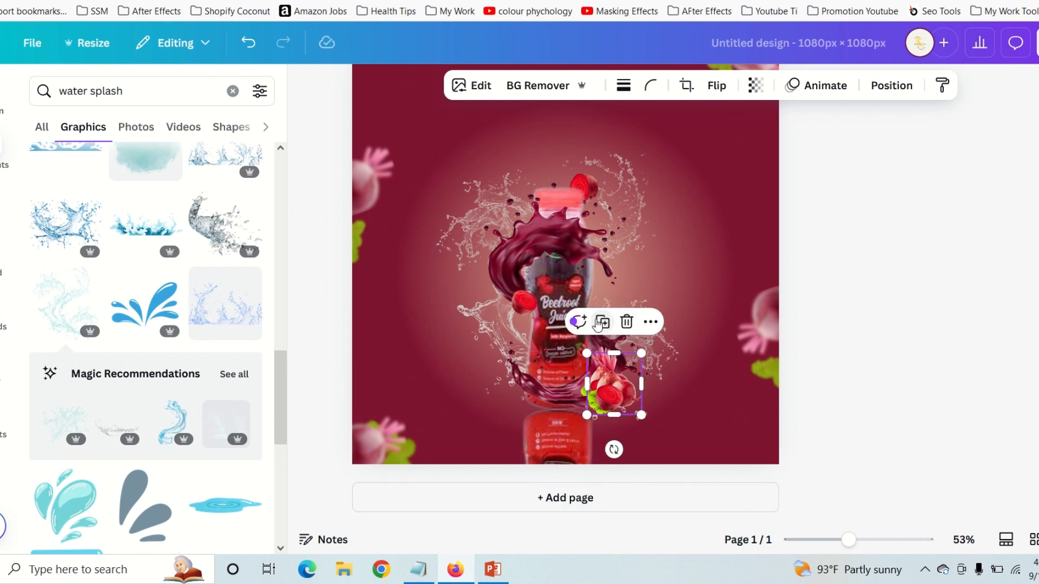
left_click(716, 85)
left_click(722, 155)
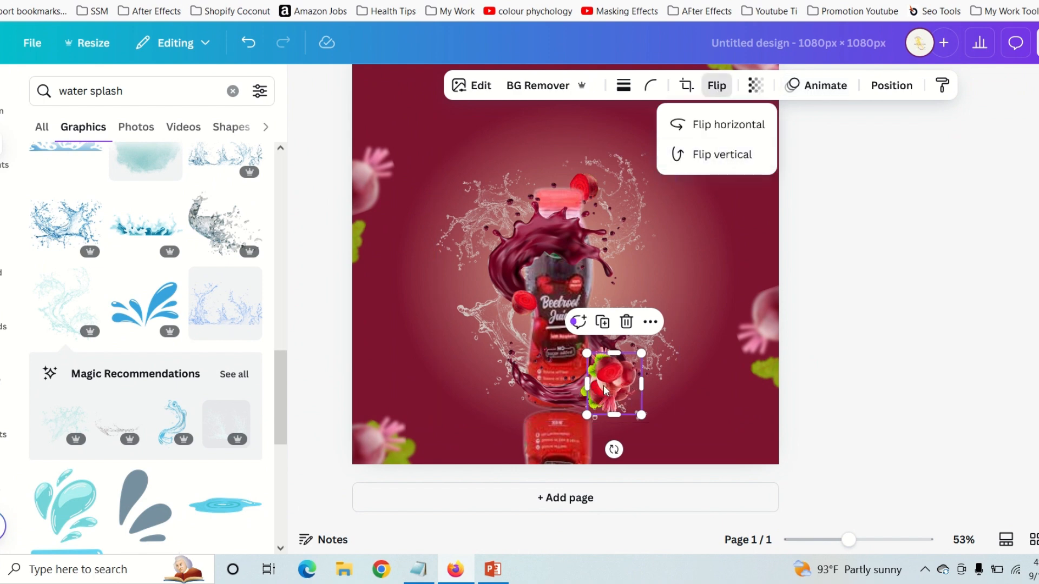
left_click_drag(604, 390, 605, 437)
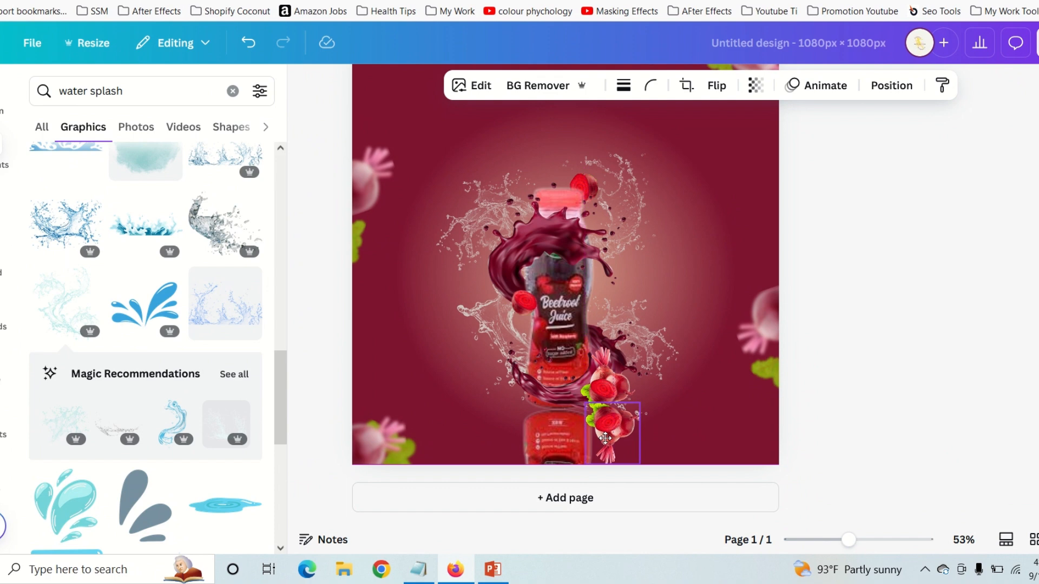
Step: Search the graphics library for "shadow"
left_click(691, 409)
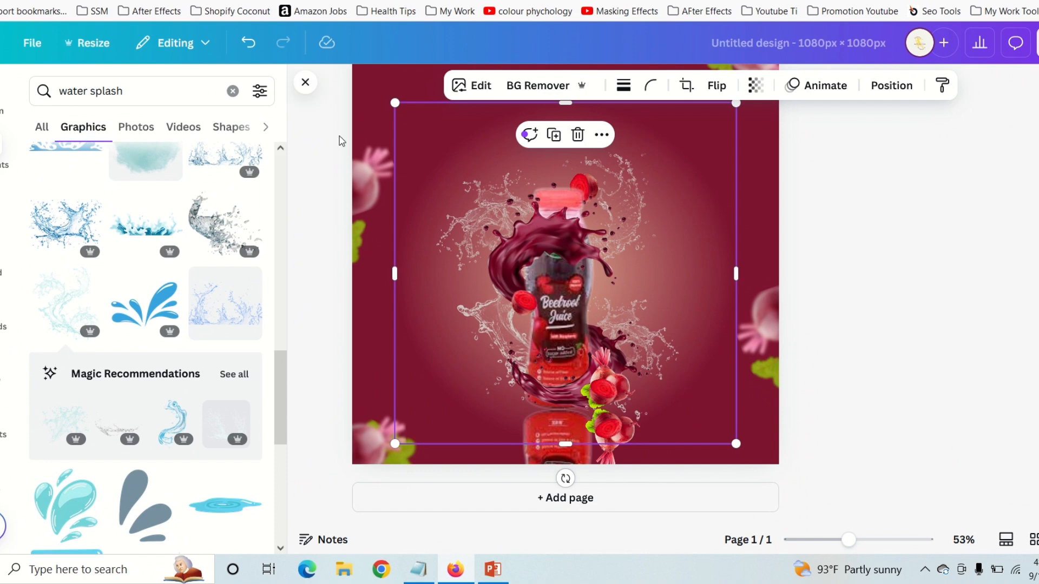
left_click(147, 93)
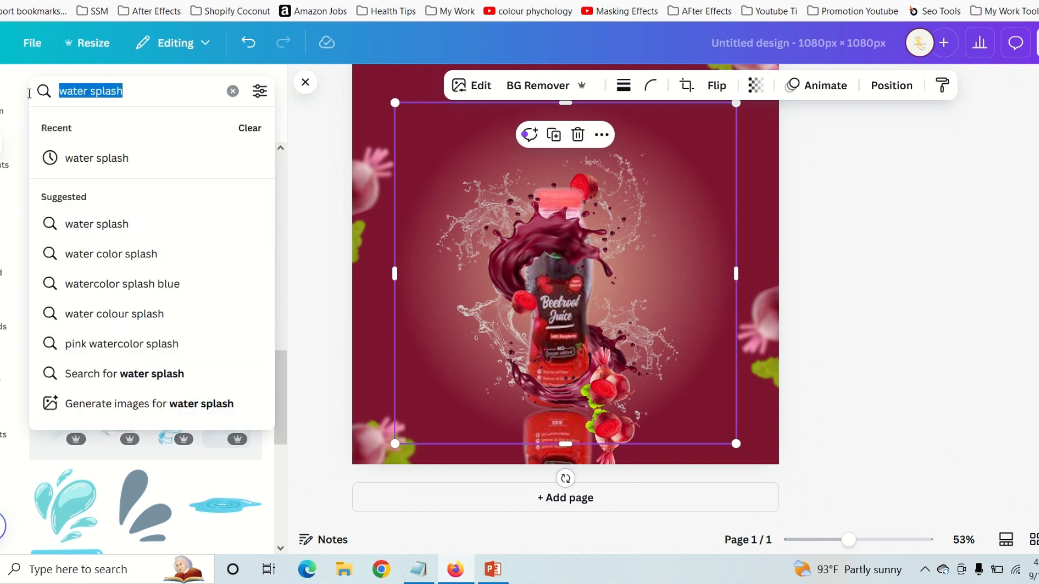
type("shadow")
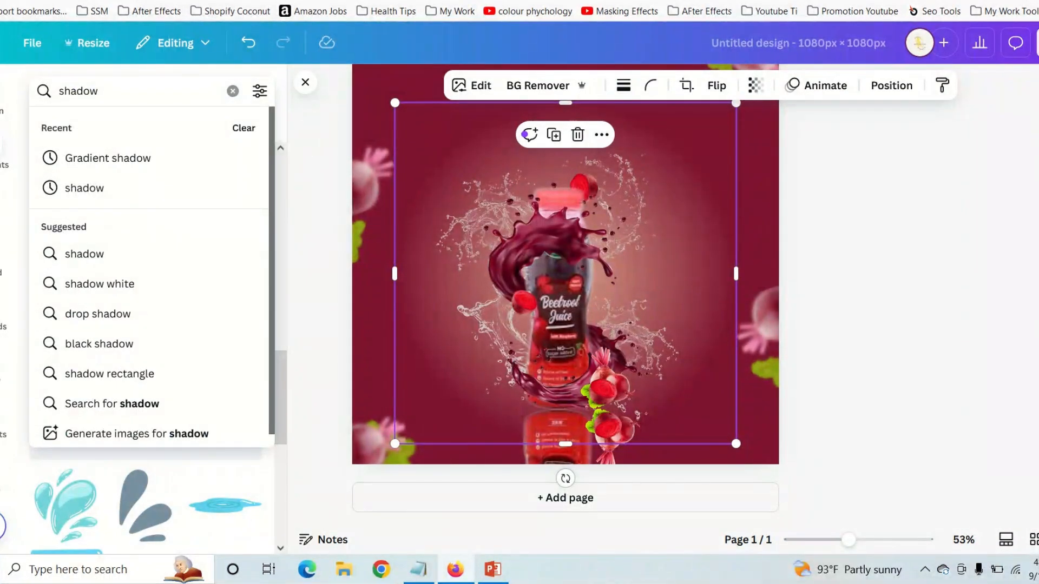
key("Return")
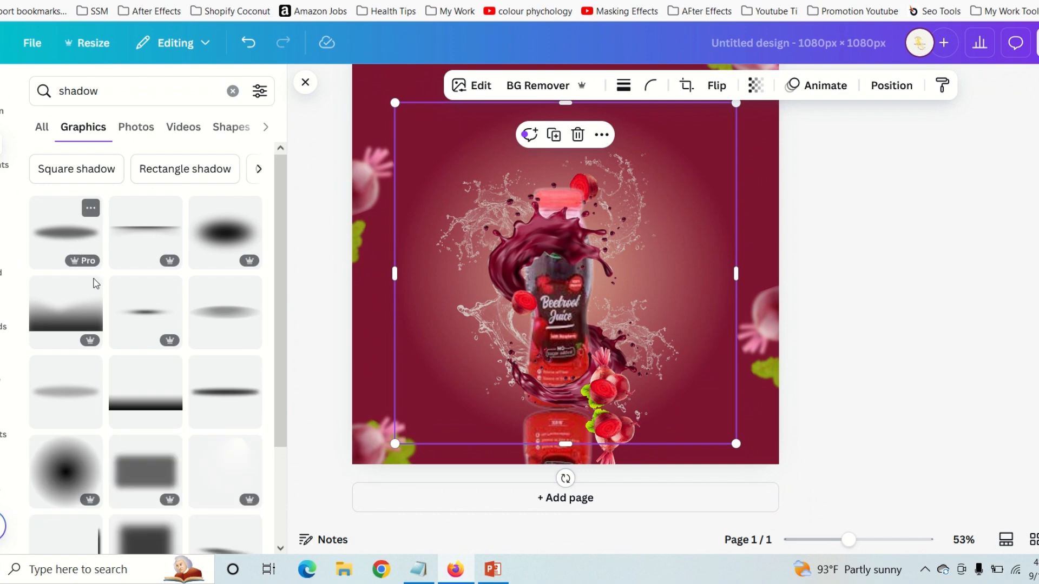
Step: Add the short, thin shadow graphic and place it, scaled down, where the bottle meets its reflection
left_click(157, 313)
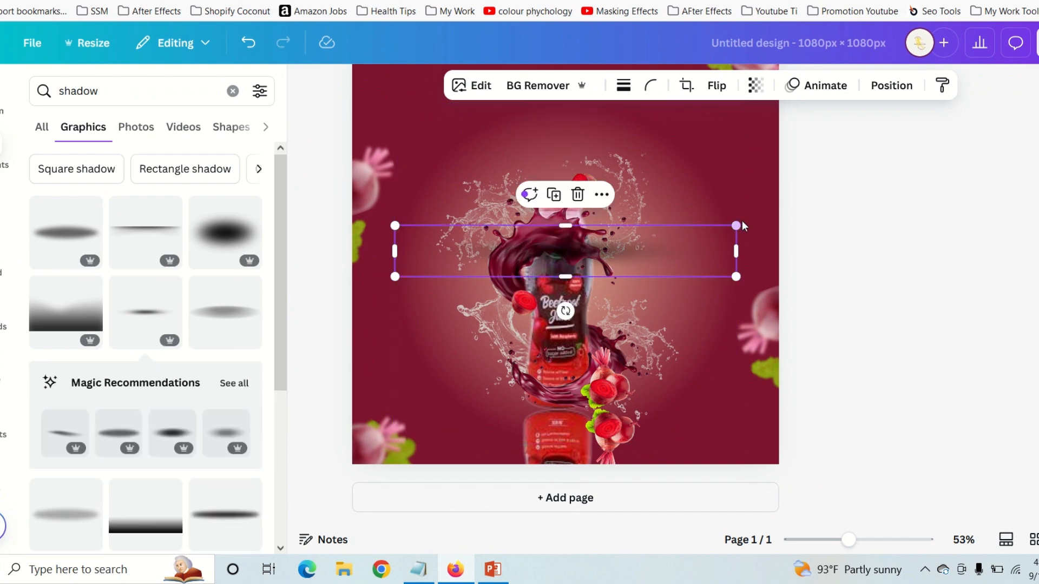
left_click_drag(736, 224, 493, 232)
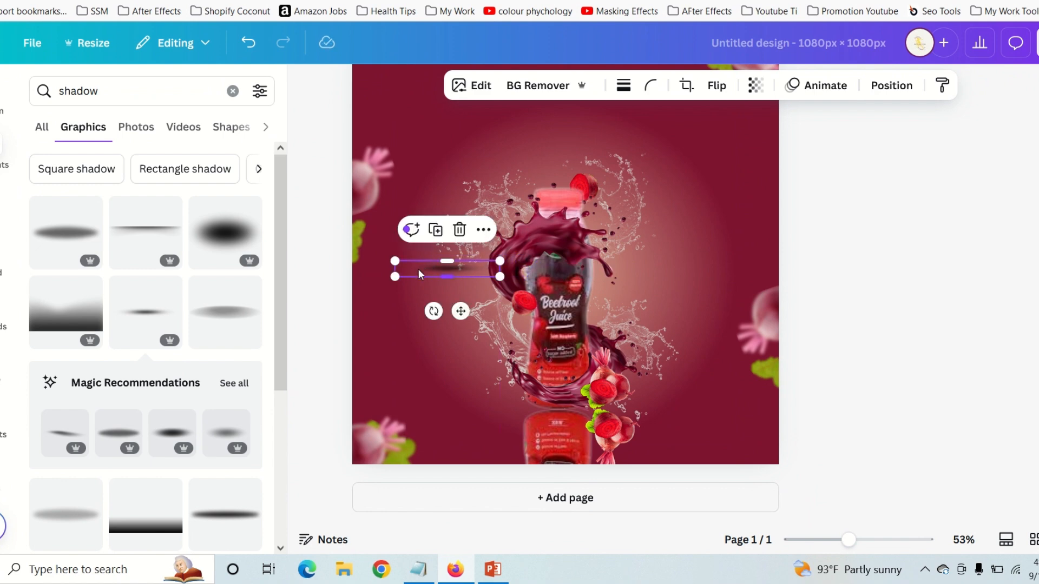
left_click_drag(418, 273, 532, 418)
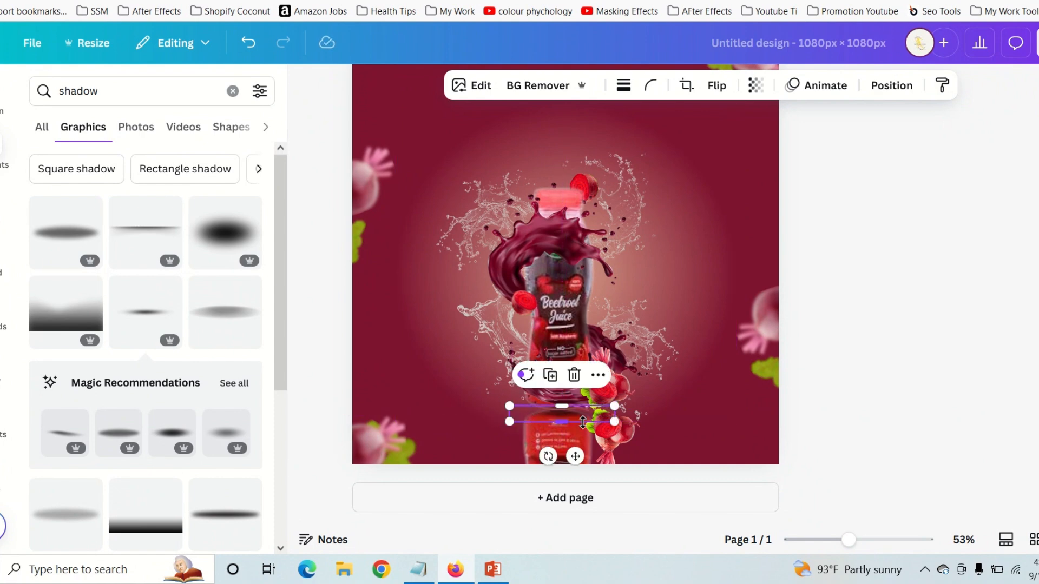
Step: Try to send the thin shadow to the back of all layers
right_click(547, 420)
mouse_move(627, 237)
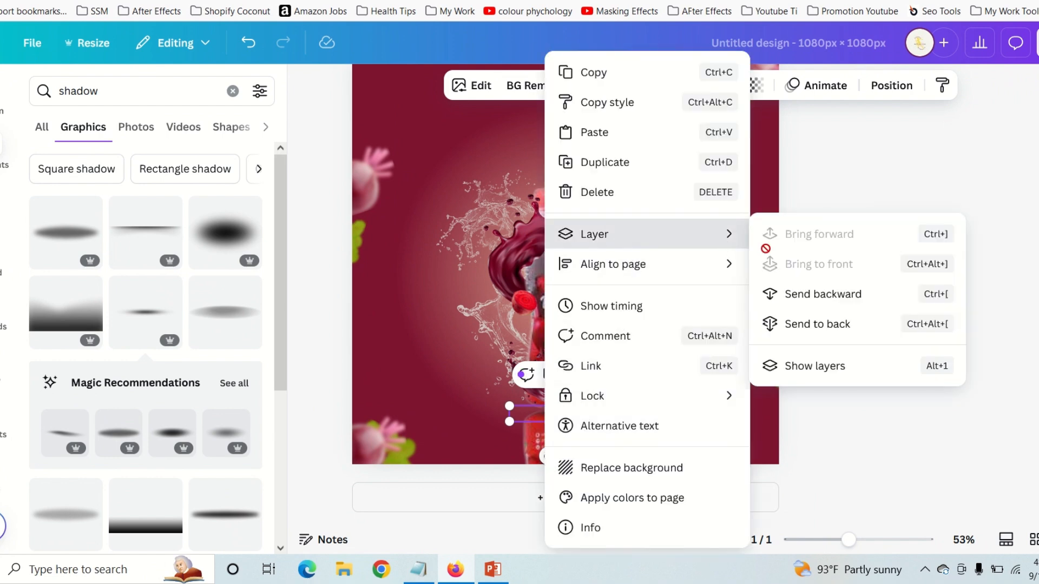
left_click(776, 324)
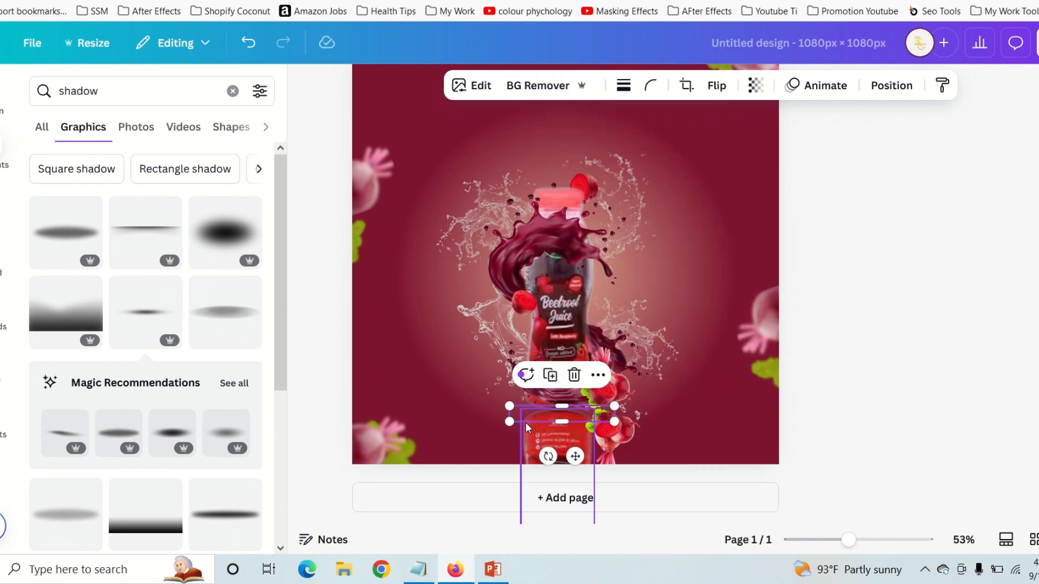
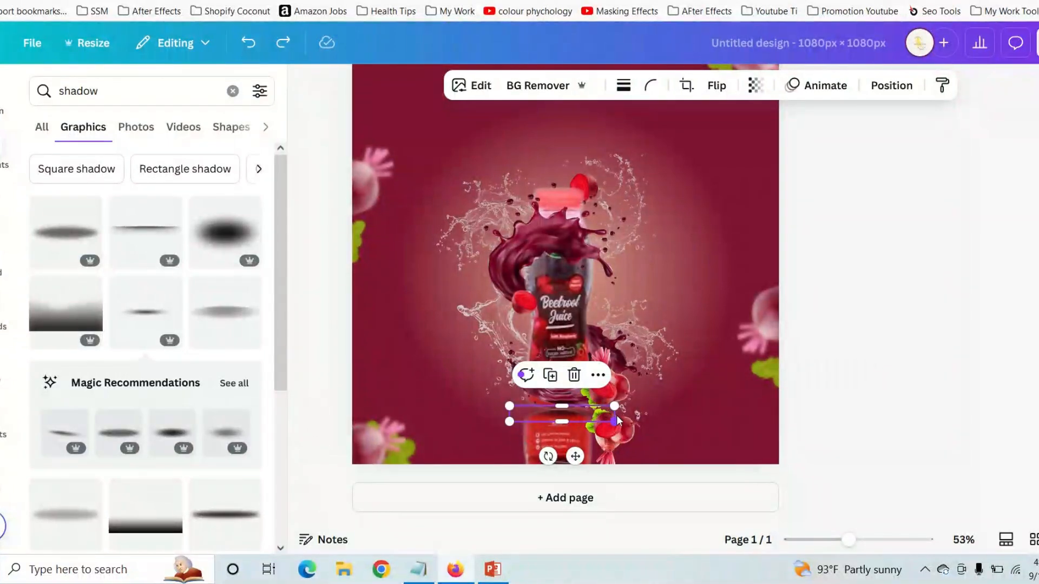
Step: Narrow the thin shadow from both ends to match the width of the bottle's base
left_click_drag(605, 415, 585, 415)
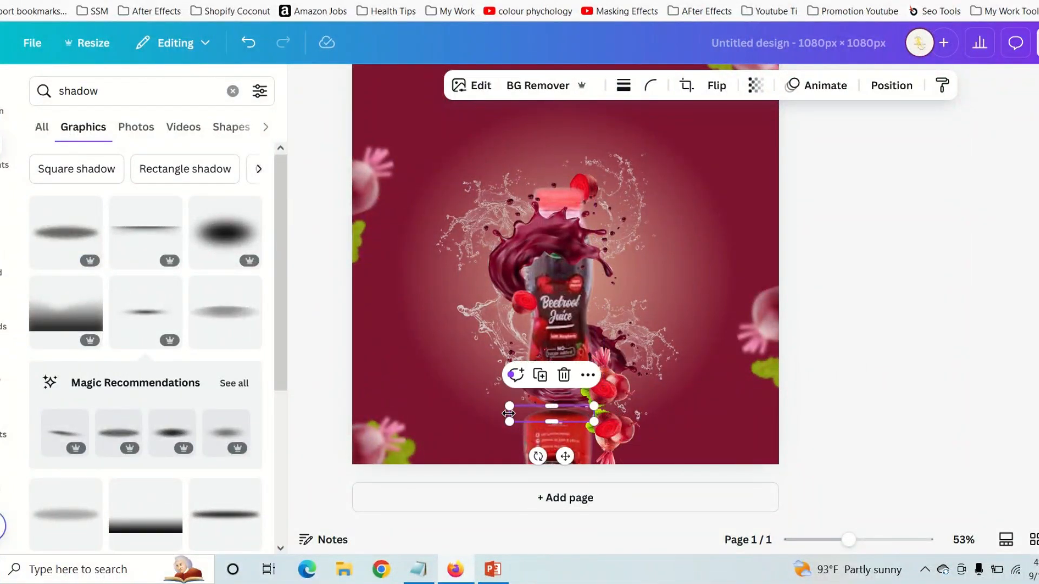
left_click_drag(509, 413, 521, 413)
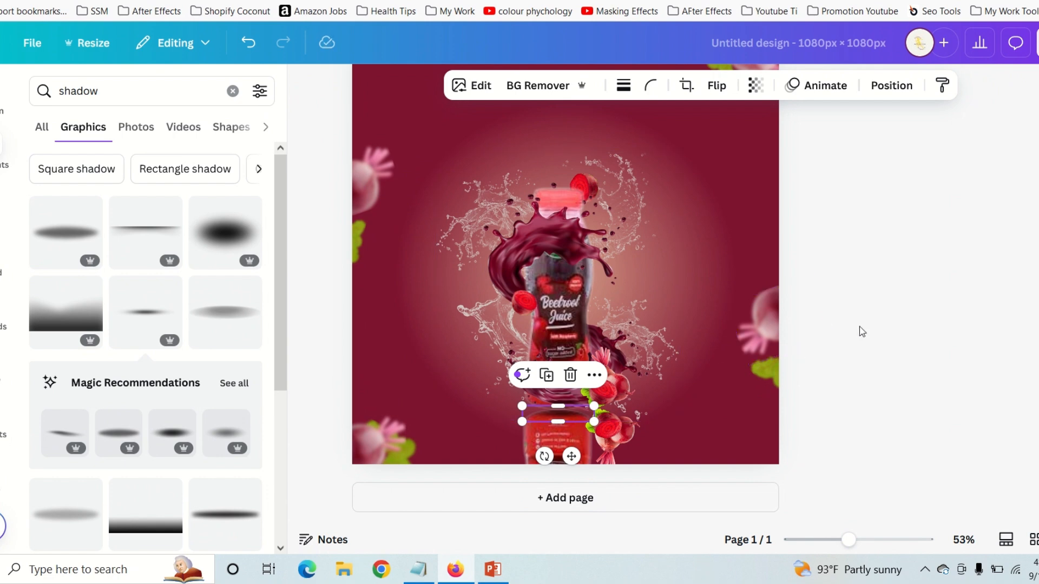
left_click(885, 96)
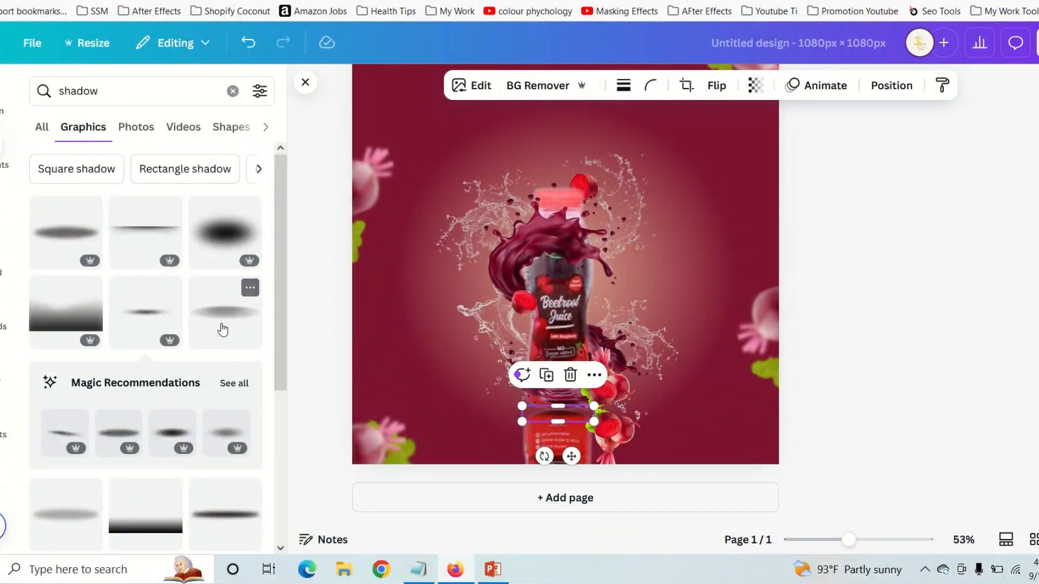
Step: Add the soft oval shadow from the shadow graphics and fit it, scaled down, between the beetroot cluster and its reflection
scroll(234, 360, "down", 1)
scroll(227, 363, "up", 1)
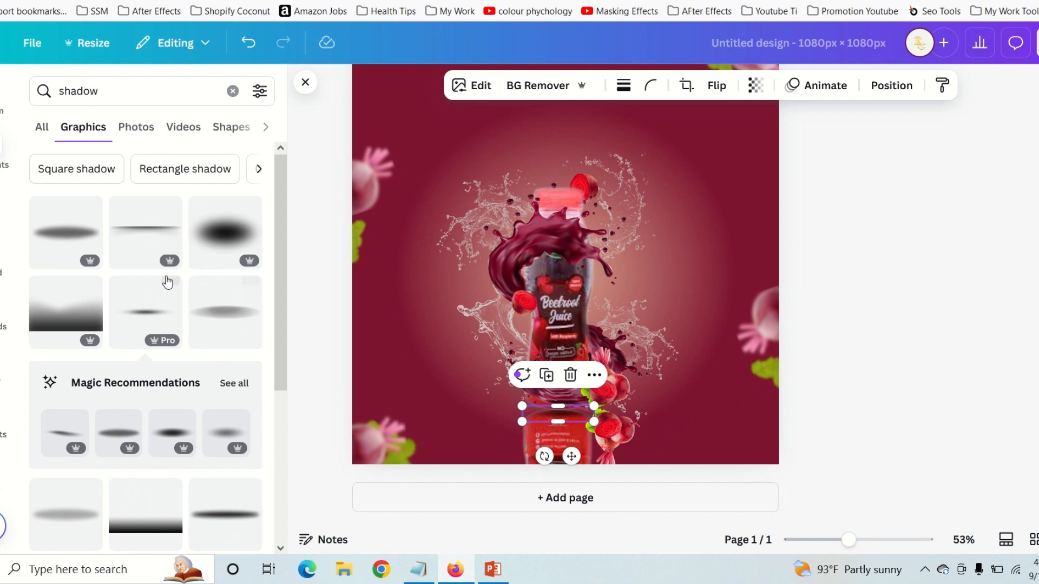
scroll(168, 284, "down", 1)
scroll(169, 284, "down", 4)
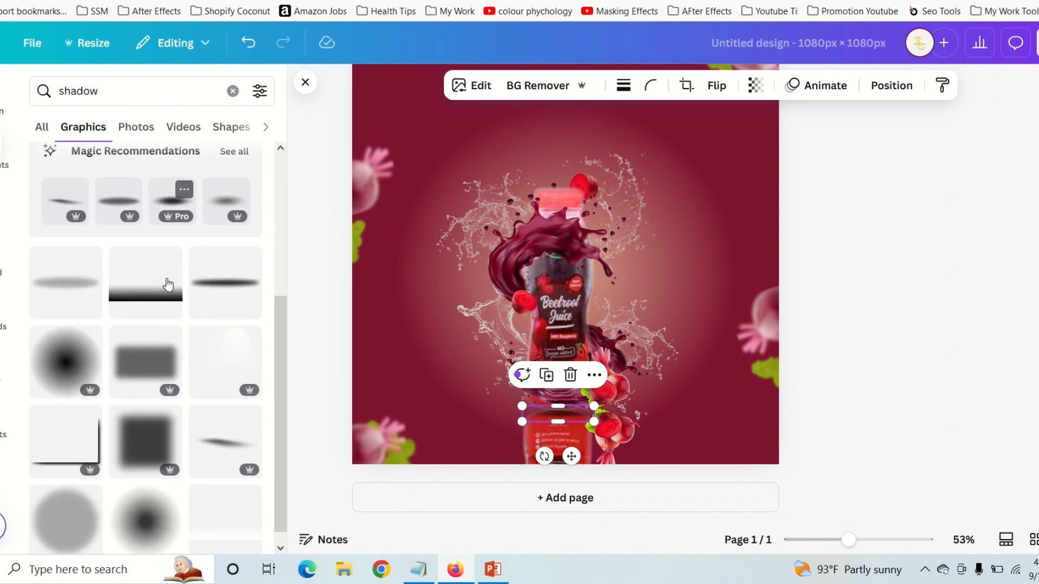
scroll(162, 276, "up", 5)
left_click(42, 127)
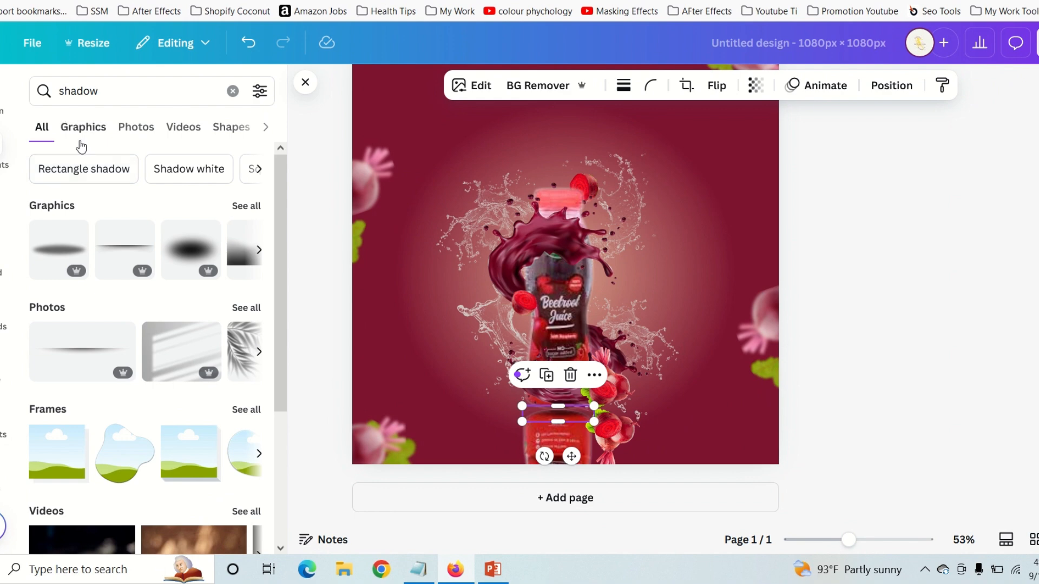
left_click(83, 126)
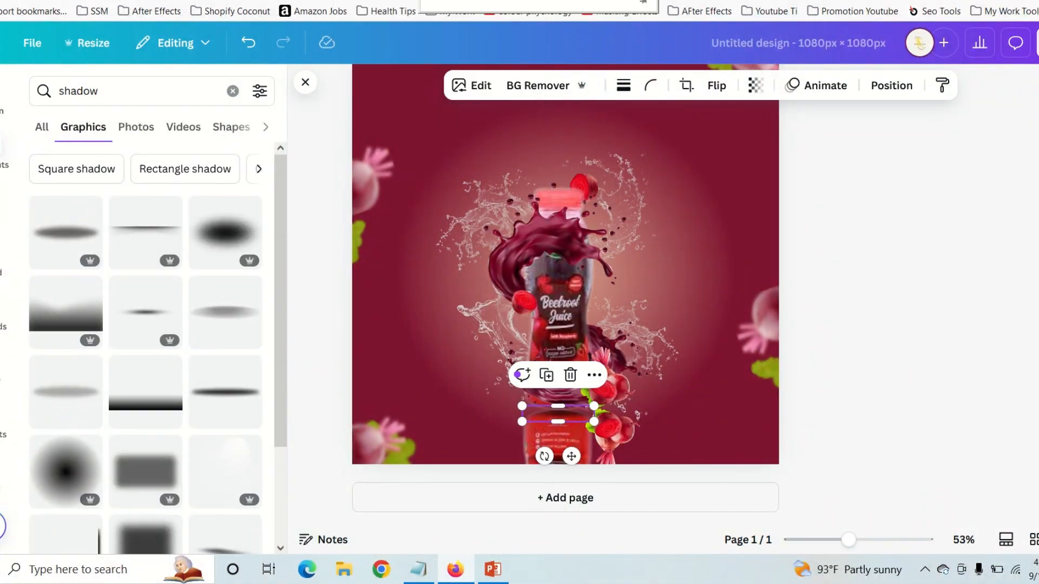
scroll(146, 346, "down", 5)
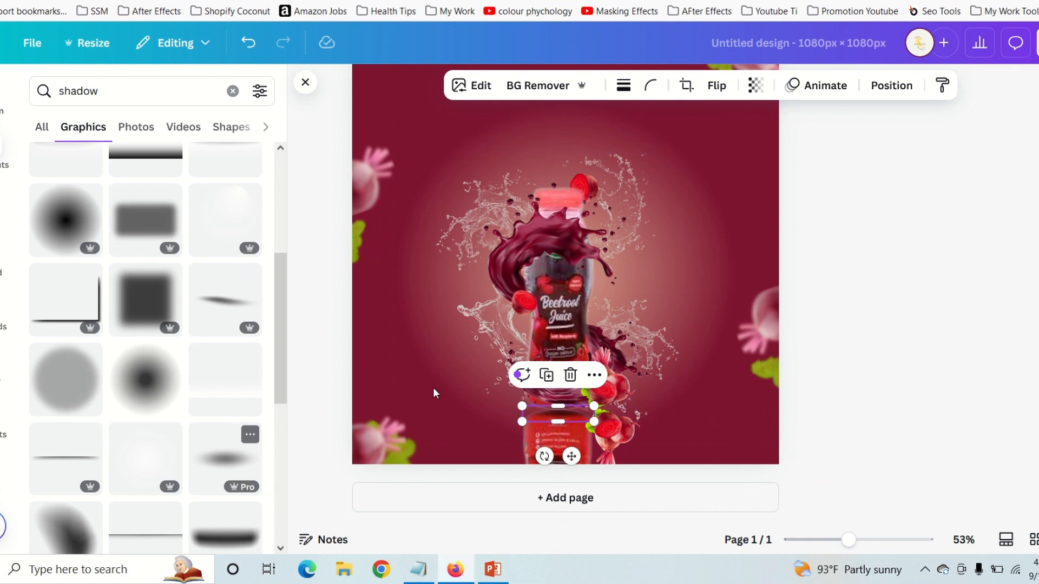
left_click_drag(391, 197, 623, 407)
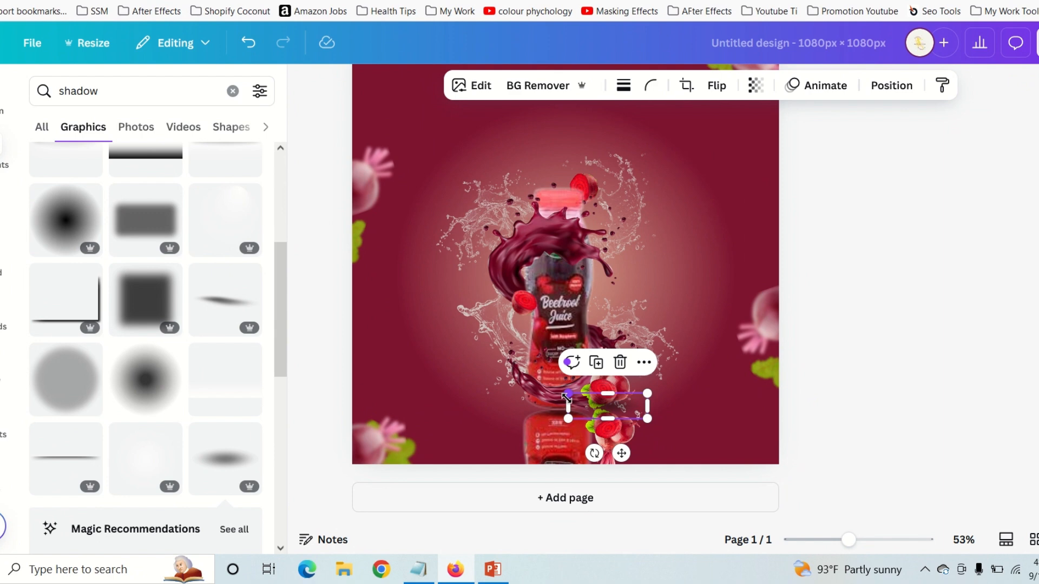
left_click_drag(572, 400, 611, 411)
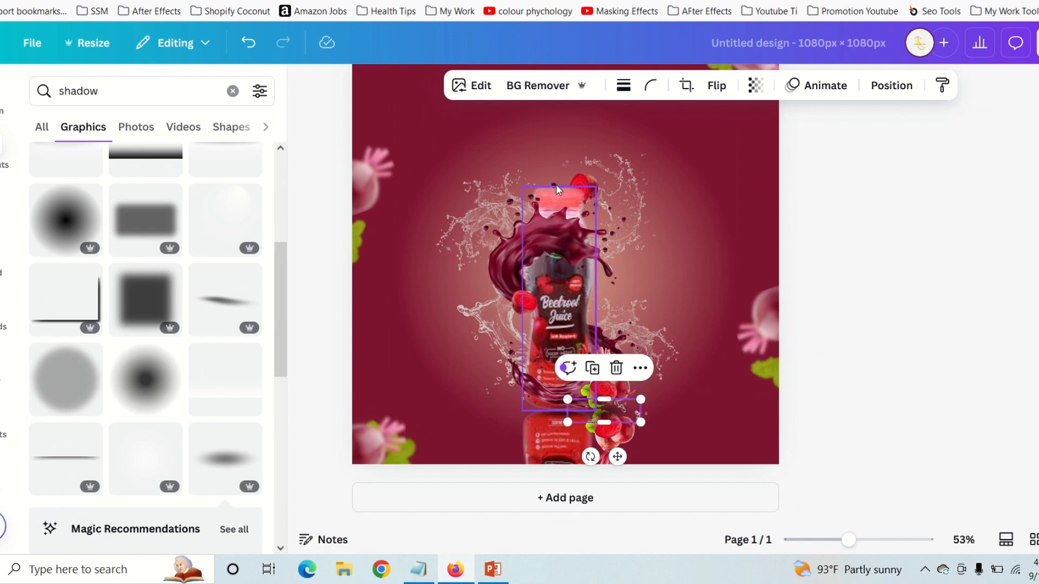
Step: Reorder the layers so the thin shadow sits directly above the mirrored bottle and below the mirrored beetroot cluster
left_click(891, 85)
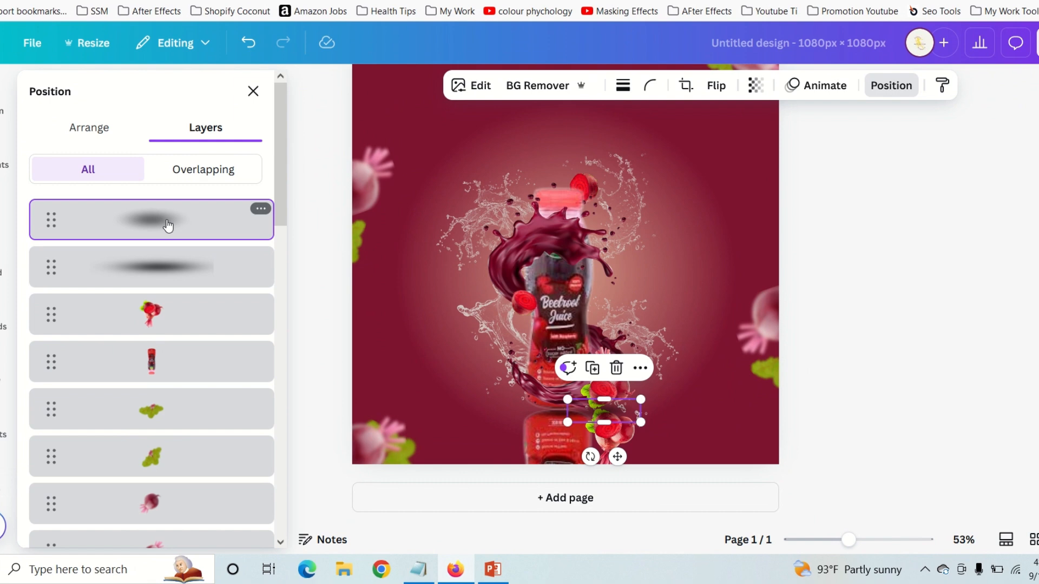
mouse_move(168, 284)
left_mouse_down()
mouse_move(153, 501)
mouse_move(145, 429)
mouse_move(151, 504)
mouse_move(168, 340)
mouse_move(168, 533)
mouse_move(184, 245)
mouse_move(157, 271)
left_mouse_up()
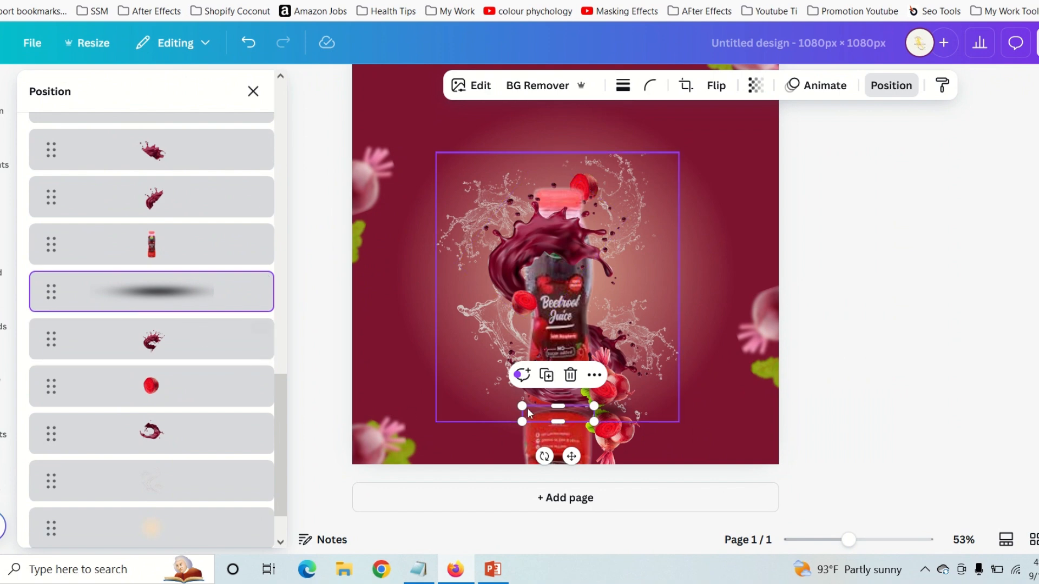
left_click_drag(161, 293, 156, 179)
scroll(181, 173, "up", 2)
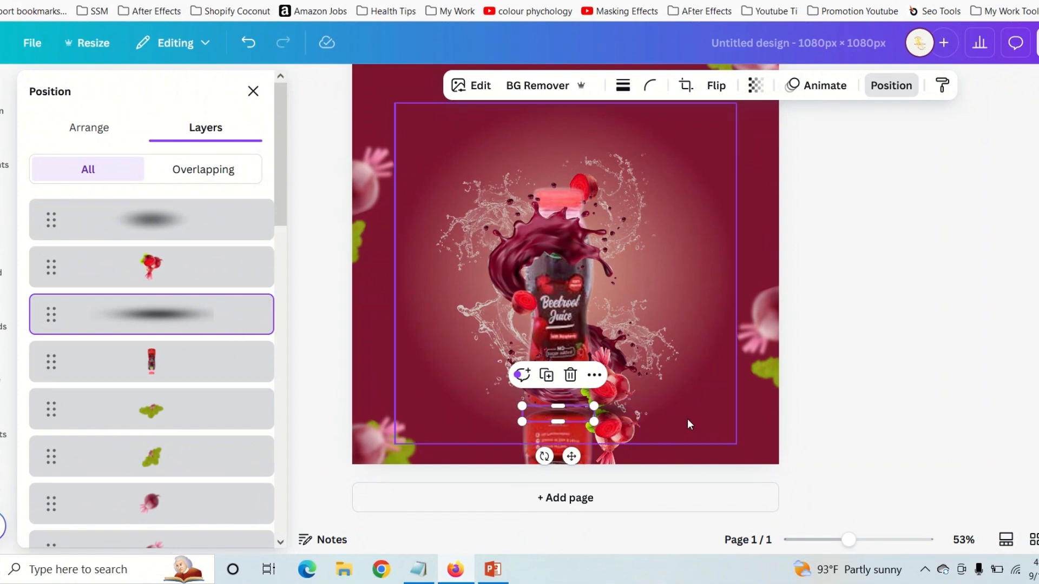
left_click(872, 292)
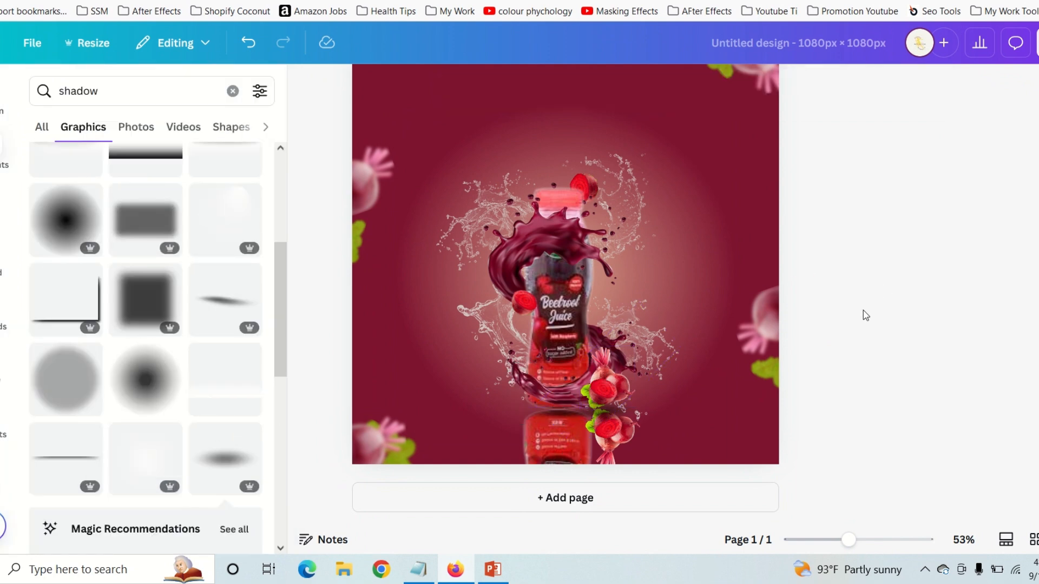
Step: Delete the thin shadow at the bottle's base
left_click(544, 412)
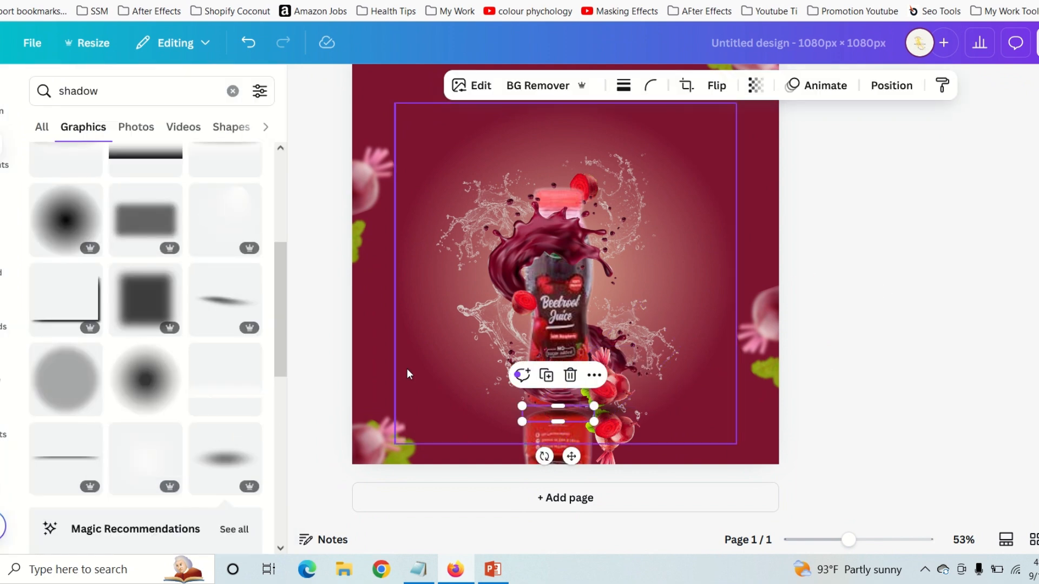
key("Delete")
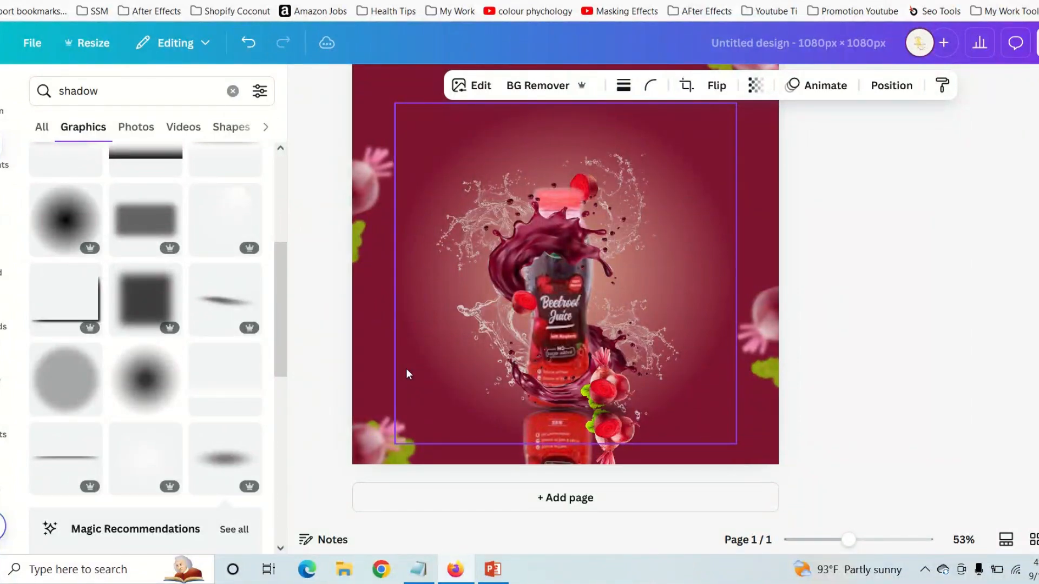
Step: Undo the deletion of the thin shadow at the bottle's base and clear the selection
key("ctrl+z")
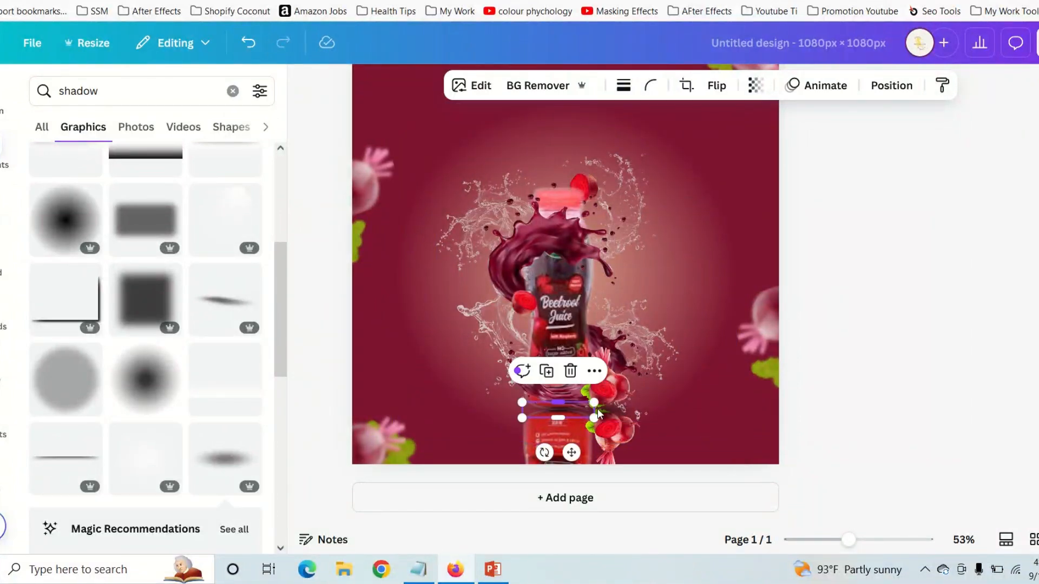
left_click(467, 301)
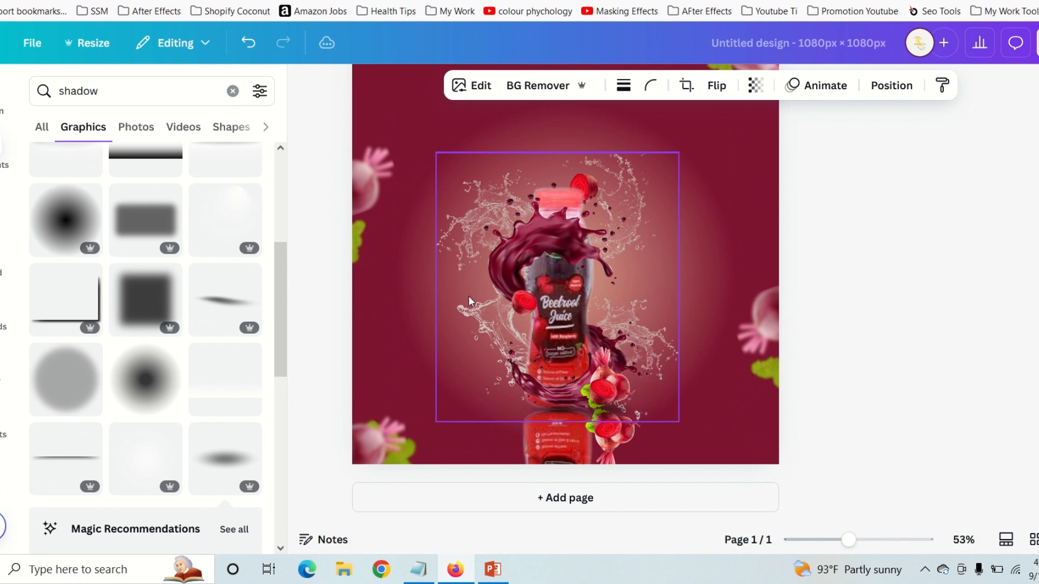
left_click(916, 339)
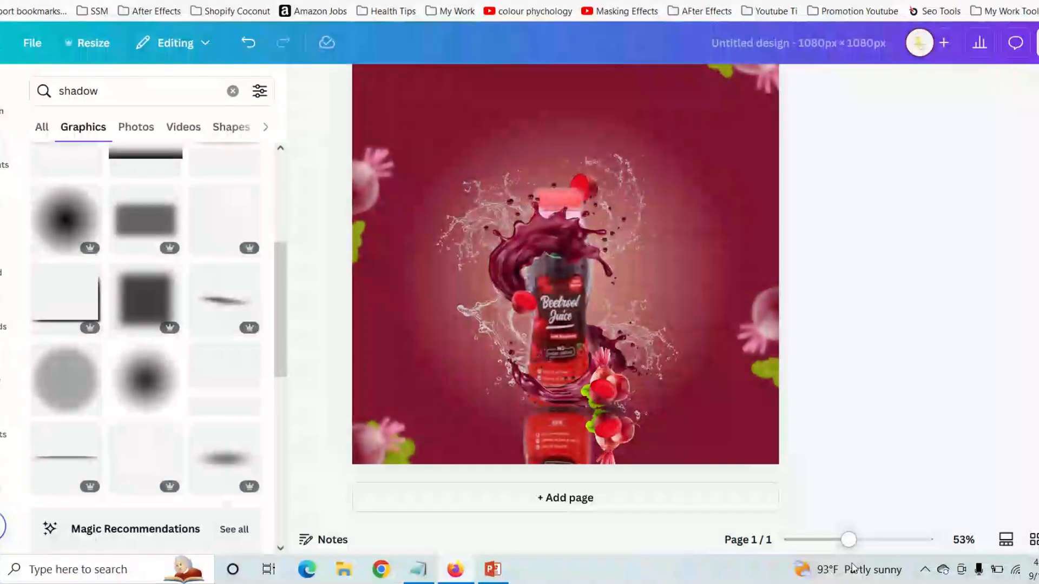
Step: Set the mirrored bottle's transparency to 15 to fade the reflection
left_click(583, 458)
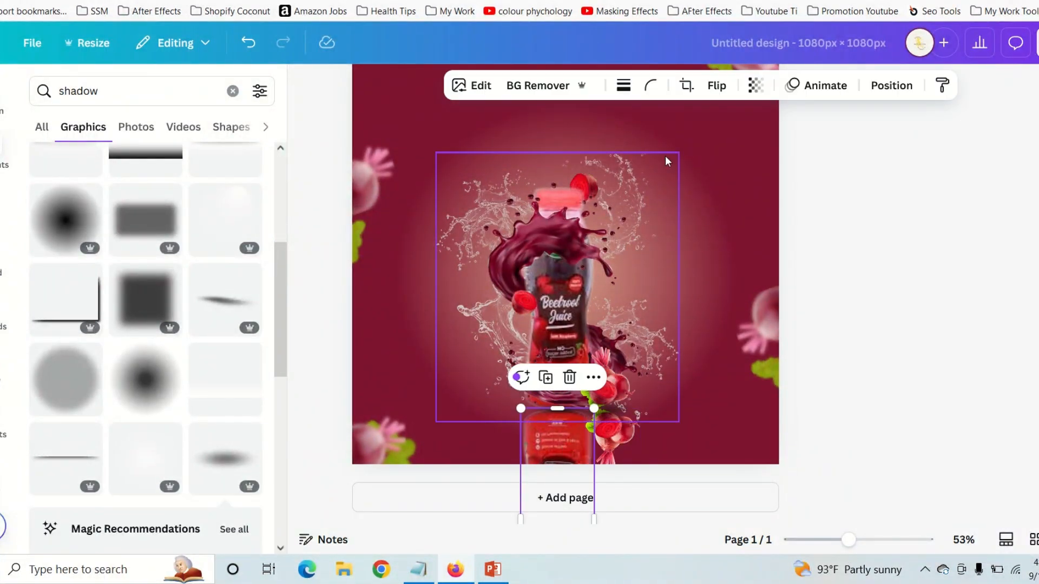
left_click(755, 85)
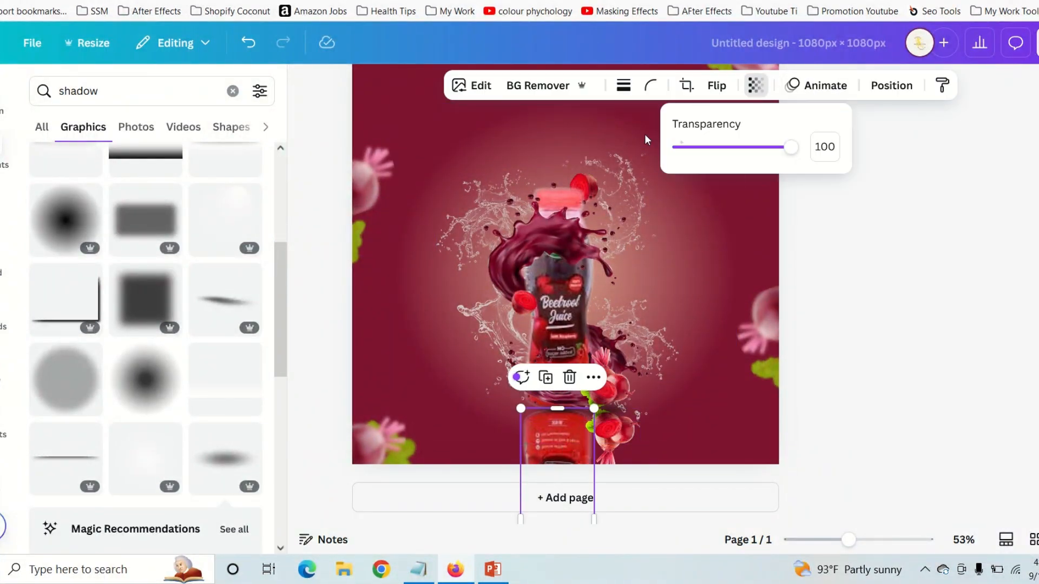
left_click_drag(790, 146, 693, 161)
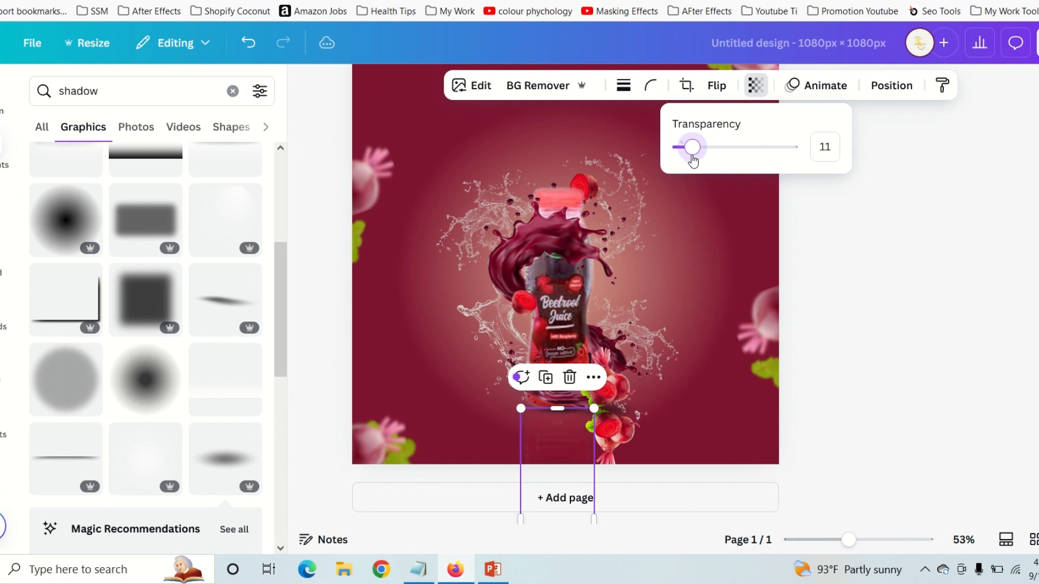
left_click(826, 147)
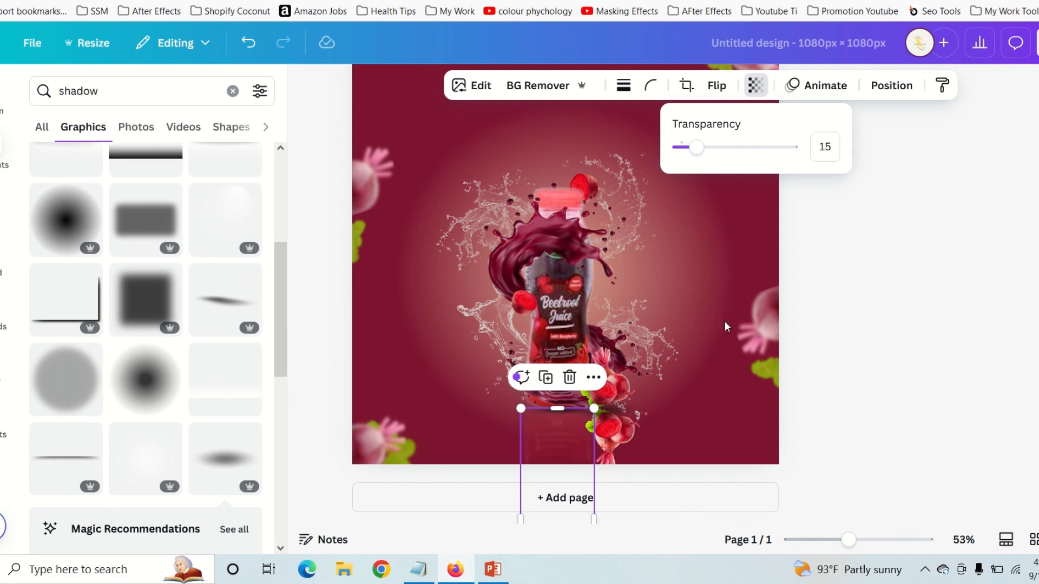
Step: Set the mirrored beetroot cluster's transparency to 20
left_click(612, 436)
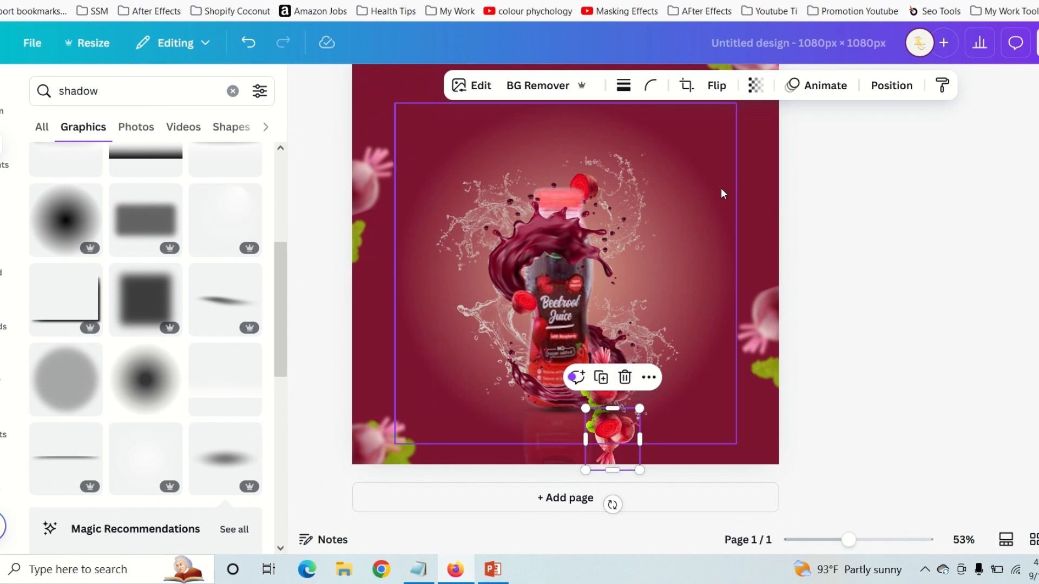
left_click(756, 85)
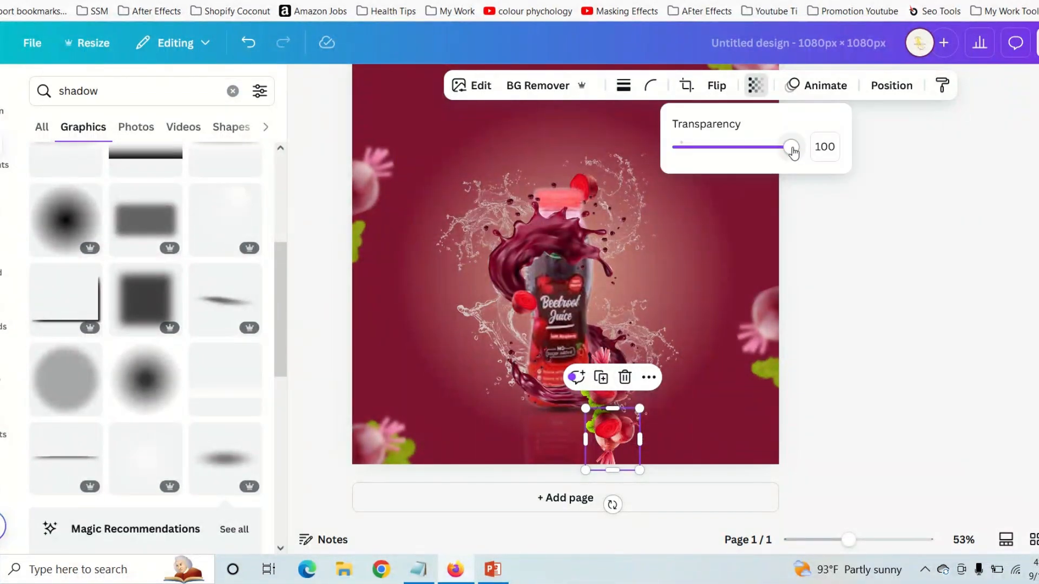
double_click(824, 146)
type("2")
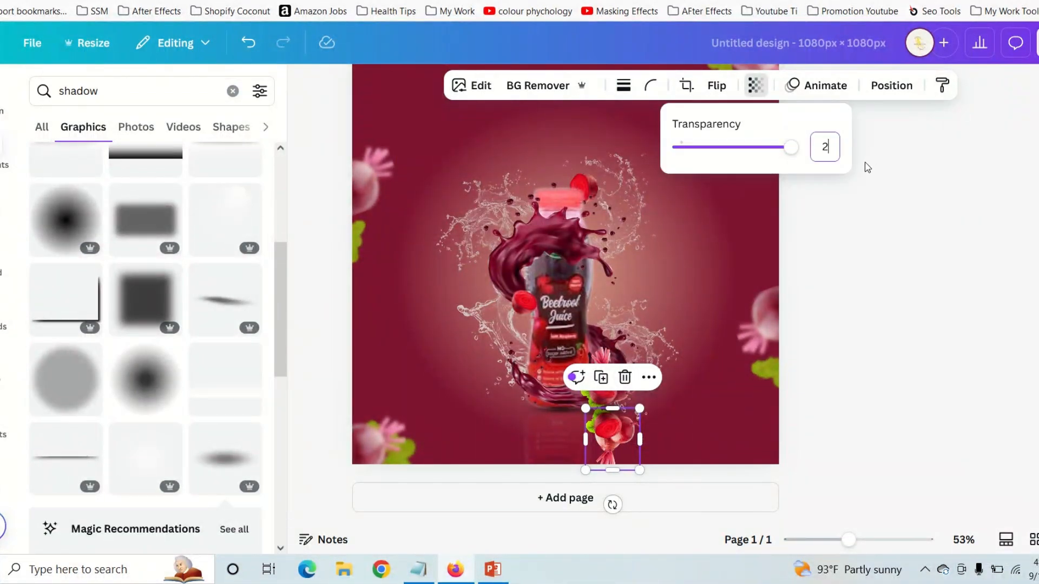
type("0")
key("Return")
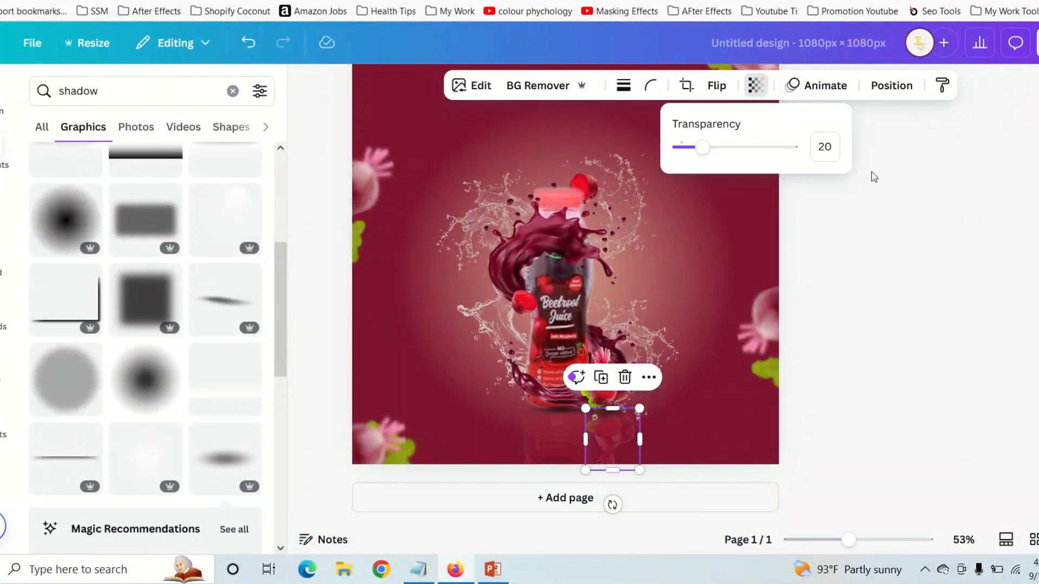
Step: Readjust the transparency of the mirrored bottle and deselect it
left_click(559, 448)
left_click(756, 85)
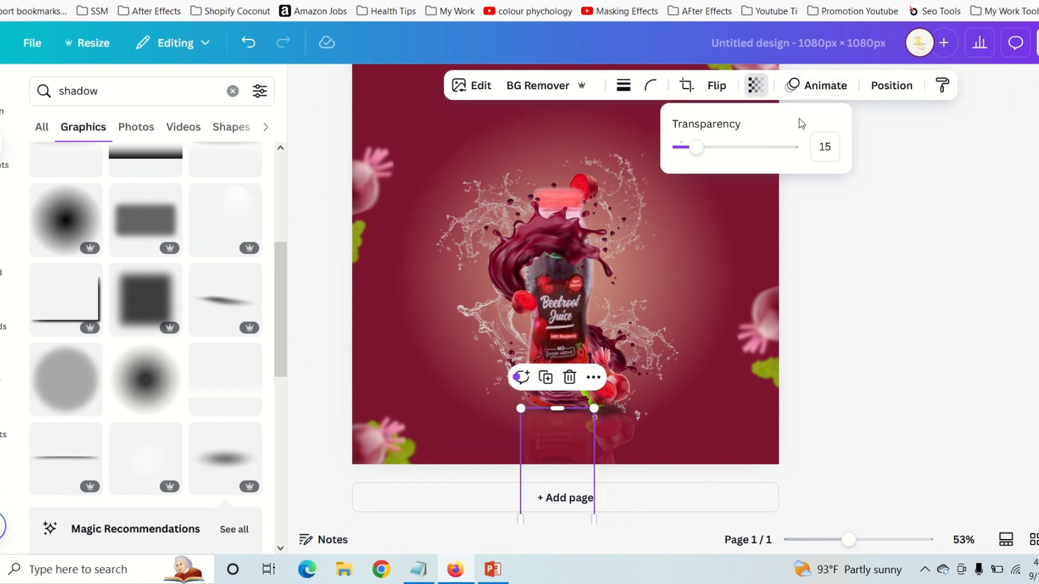
left_click(821, 146)
left_click(851, 289)
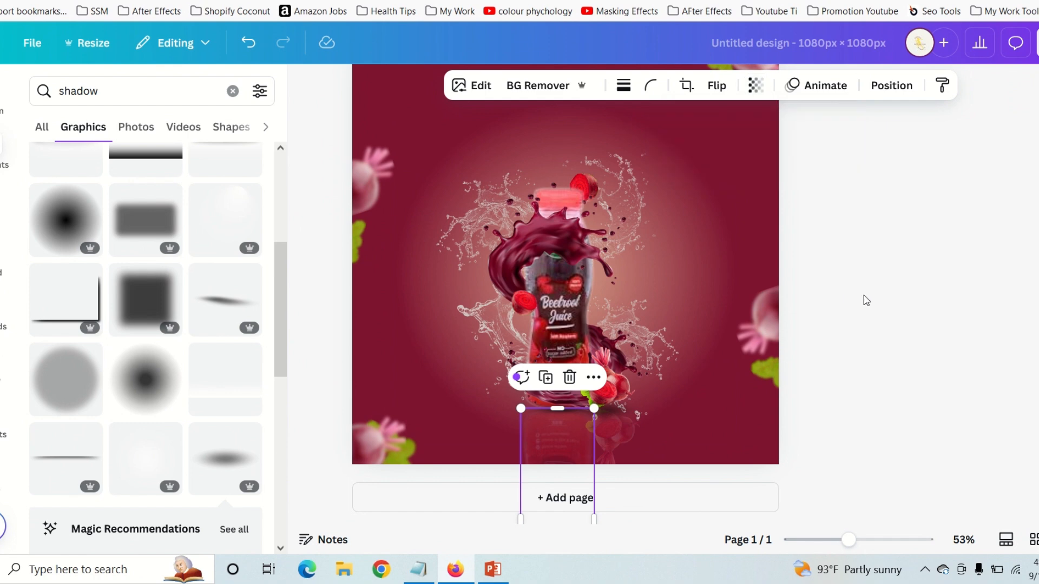
left_click(880, 306)
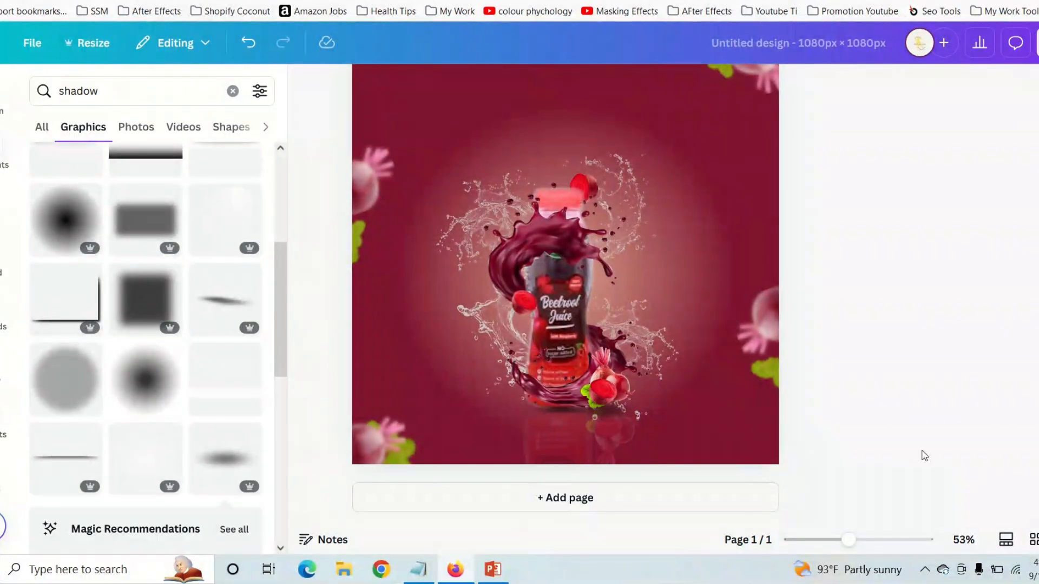
Step: Search the graphics for "icecubes", refine to the Ice cube suggestion, and add the picture of four clear ice cubes
mouse_move(848, 540)
left_mouse_down()
mouse_move(864, 540)
mouse_move(832, 548)
left_mouse_up()
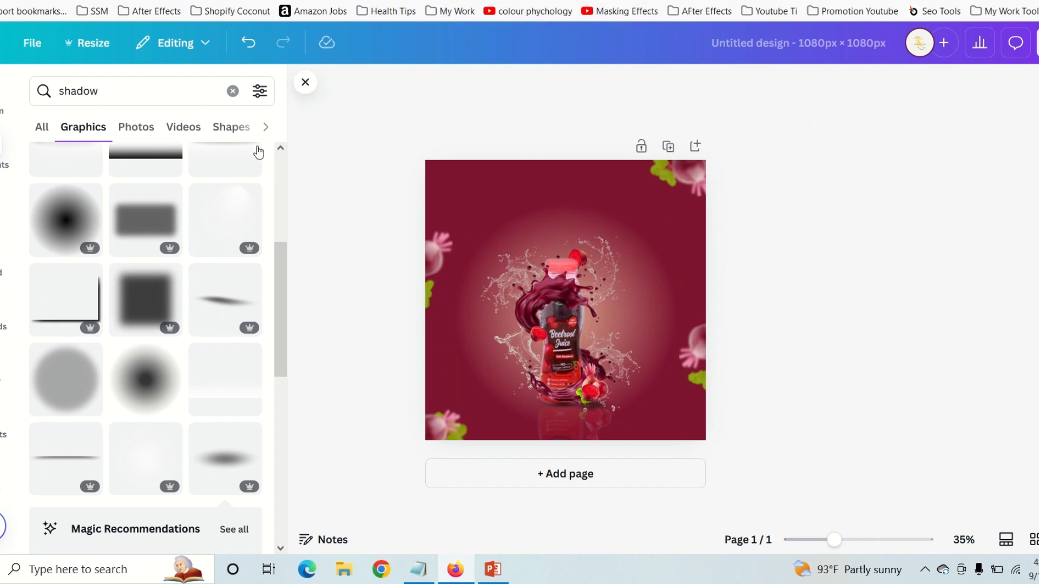
left_click(96, 101)
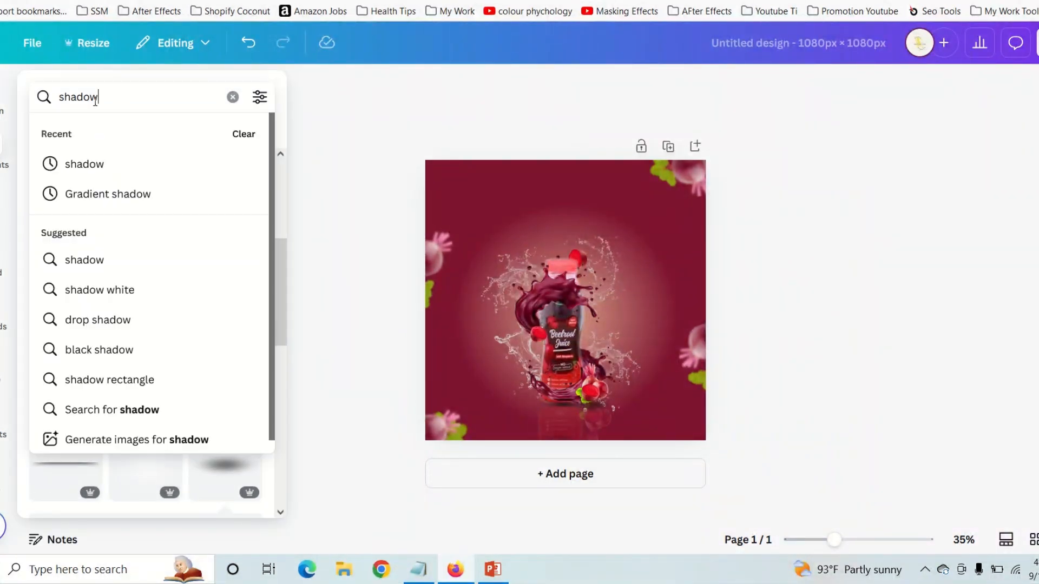
type("ice")
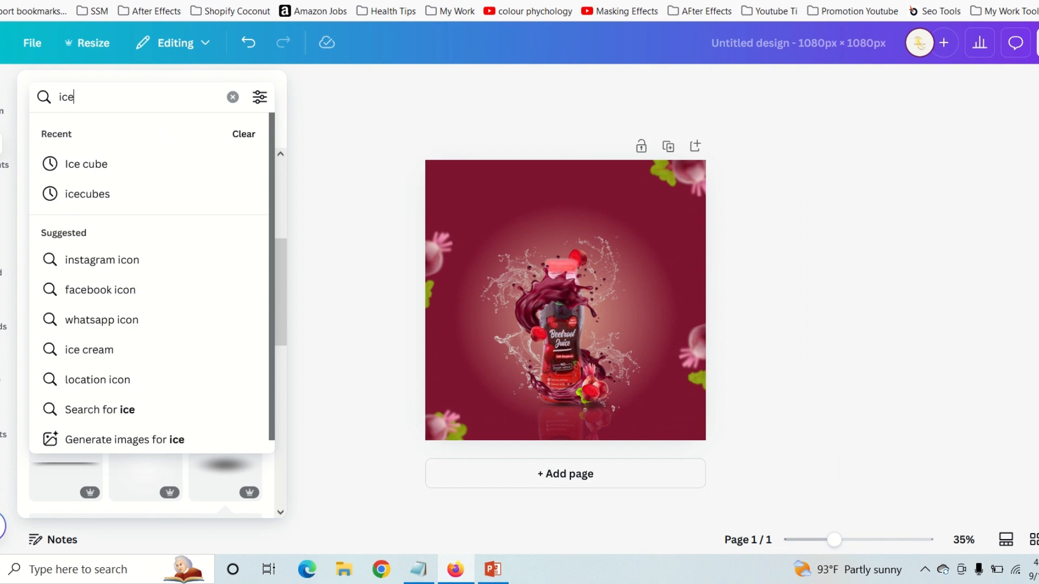
type("cubes")
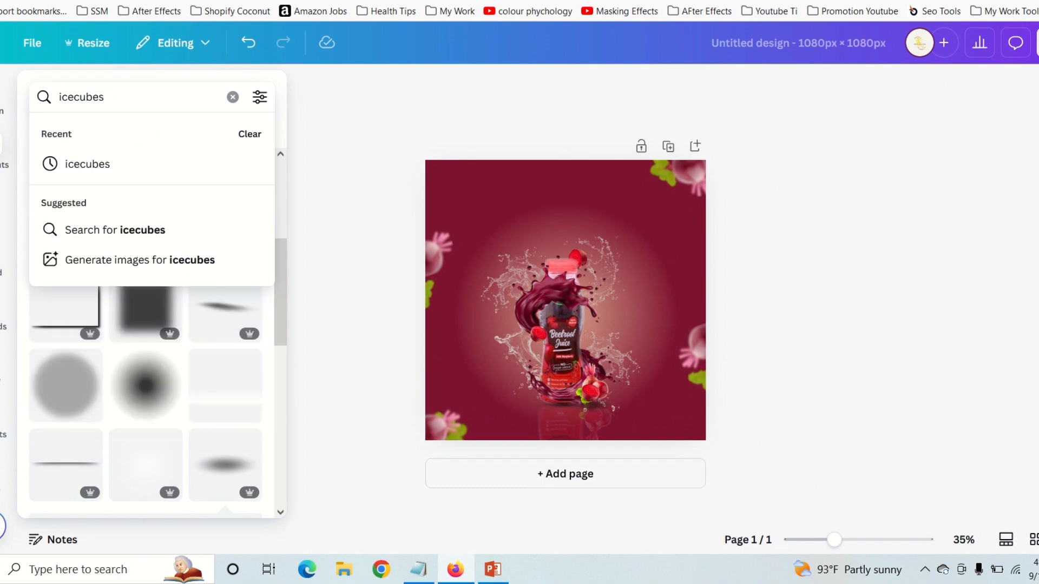
key("Return")
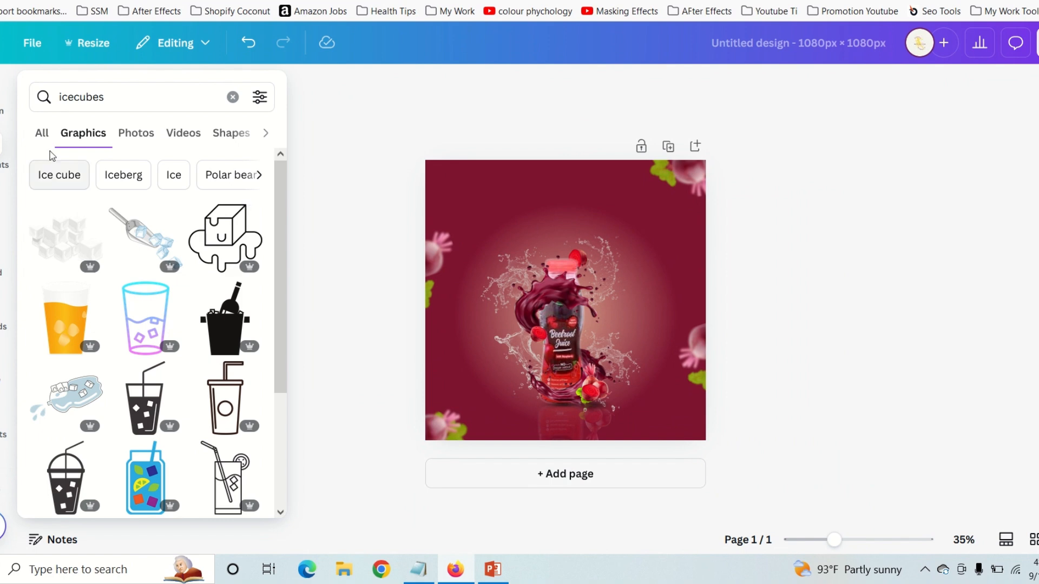
left_click(51, 175)
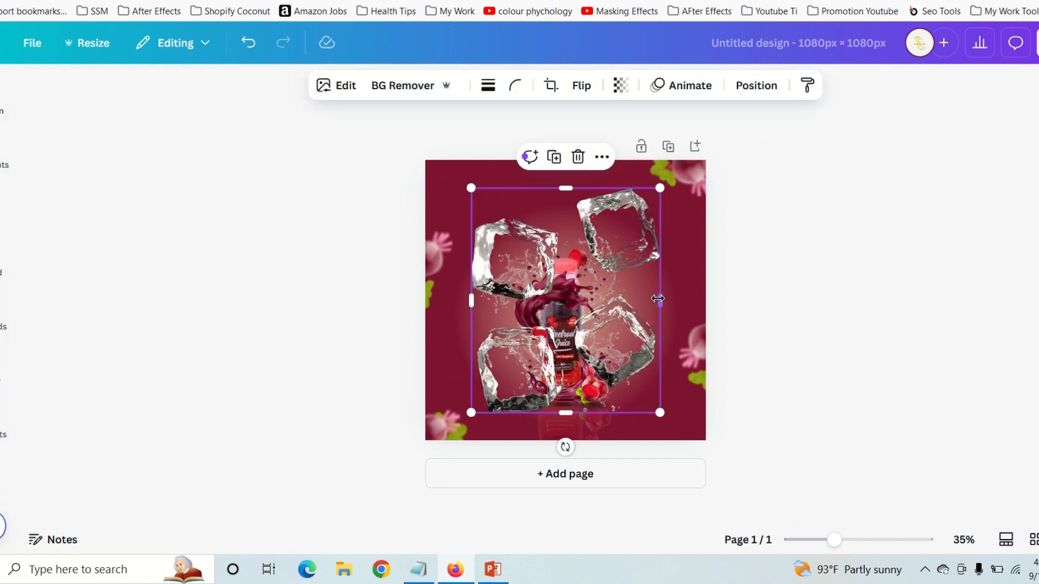
Step: Crop the ice picture to a single cube, shrink it, and place it at the bottle's left edge beside the label
left_click_drag(649, 299, 568, 304)
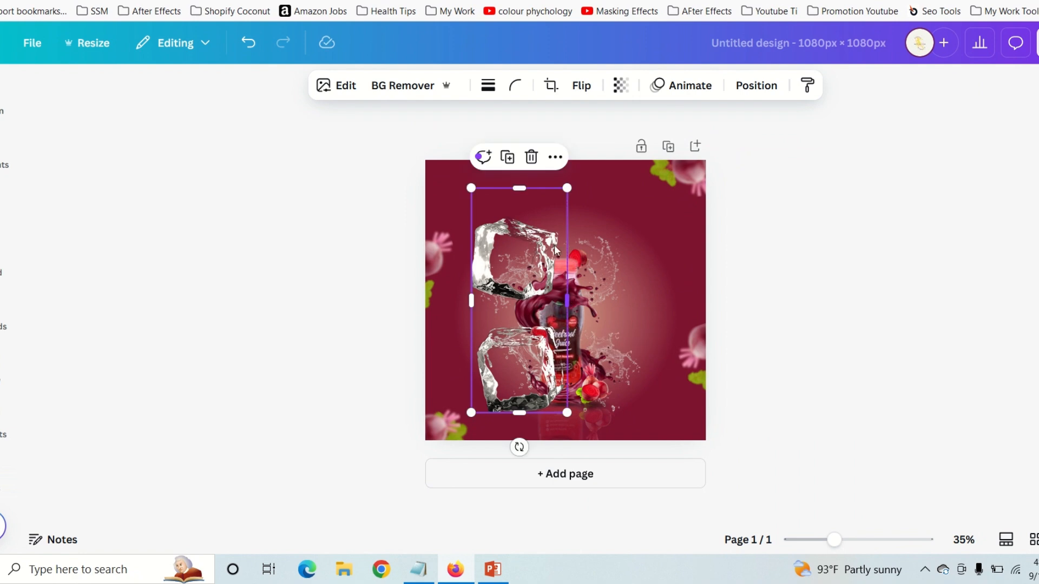
left_click_drag(520, 206, 483, 267)
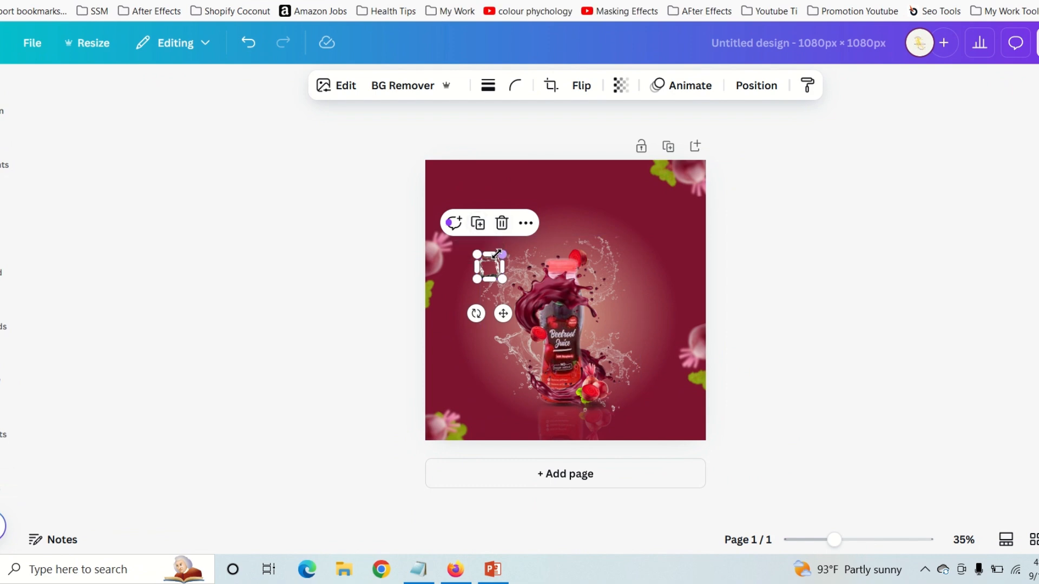
left_click_drag(491, 270, 533, 347)
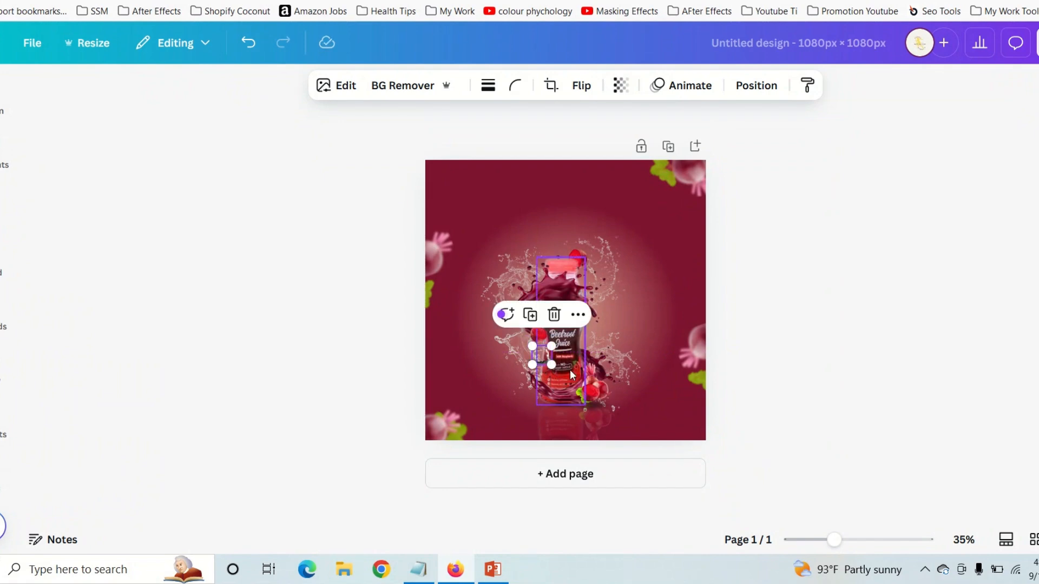
Step: Send the small ice cube backward one layer at a time until it sits behind the bottle
right_click(544, 360)
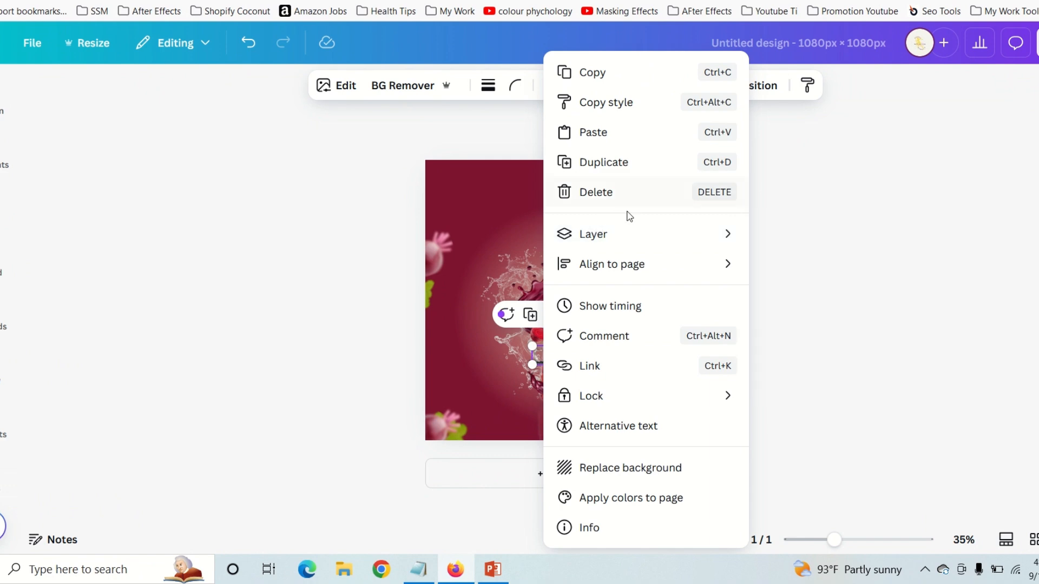
mouse_move(720, 243)
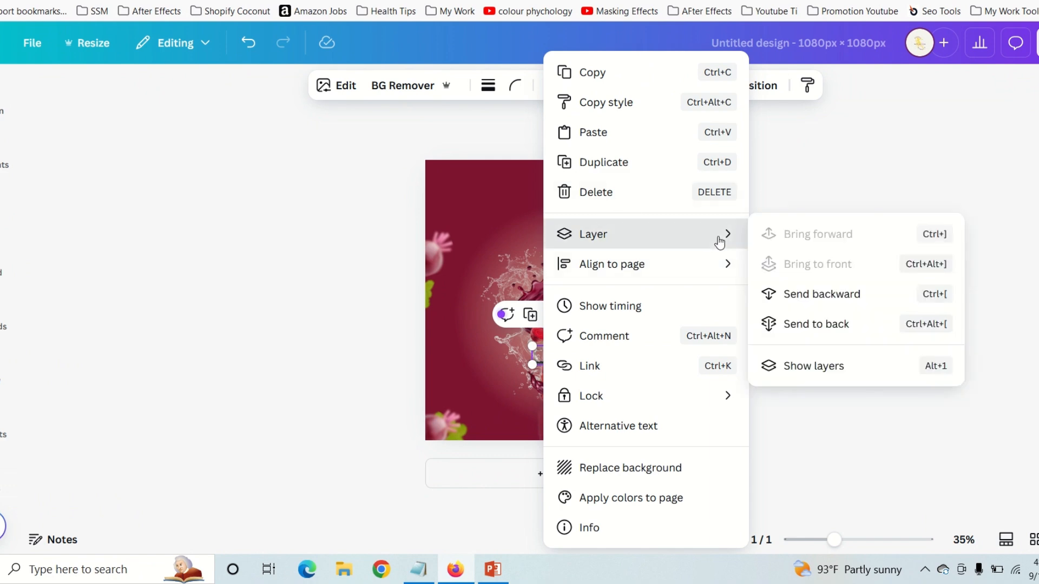
left_click(798, 299)
left_click(741, 471)
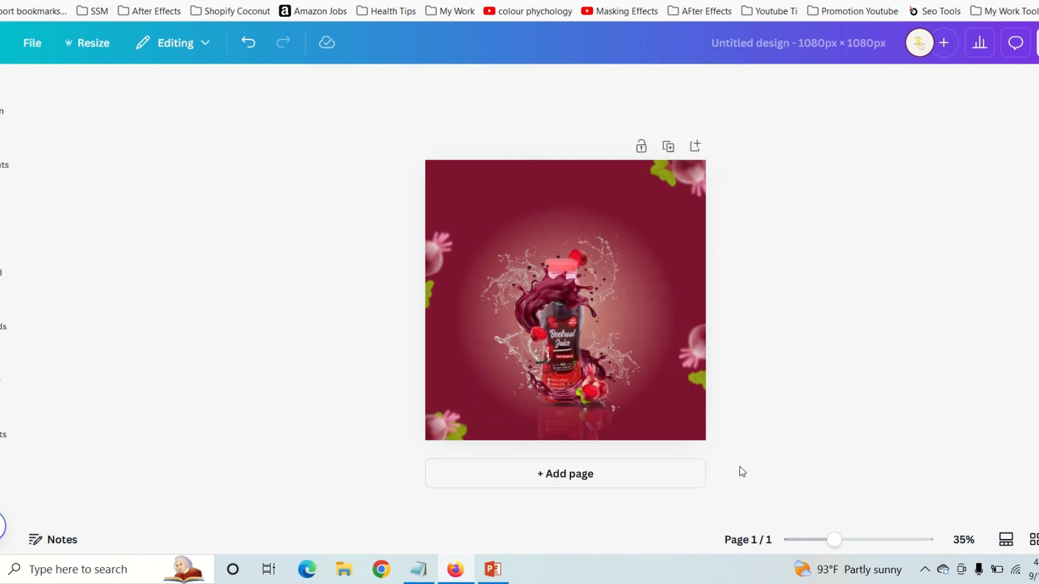
left_click_drag(833, 540, 868, 547)
scroll(557, 336, "down", 3)
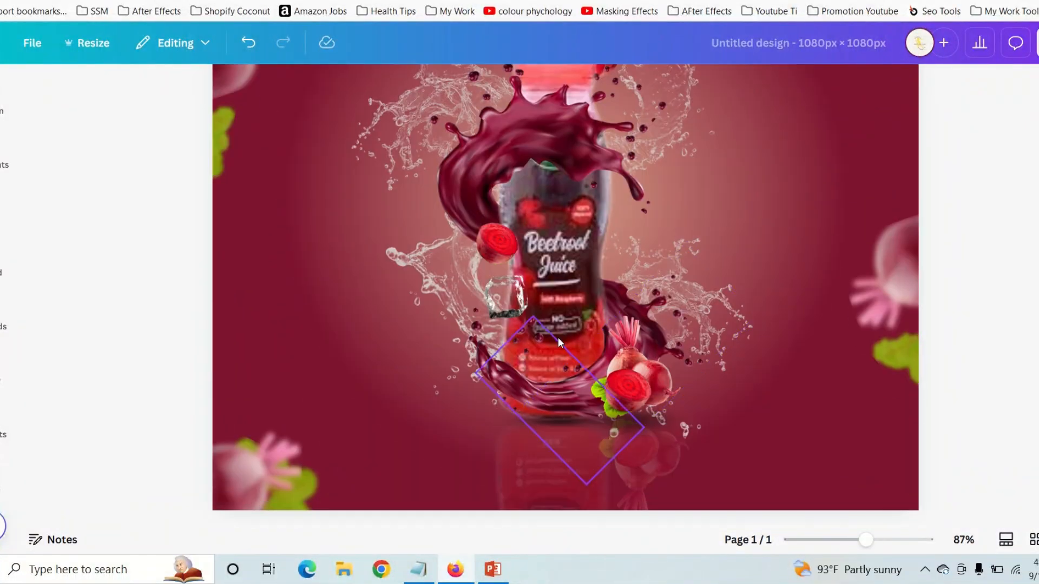
left_click(512, 301)
right_click(512, 301)
mouse_move(628, 234)
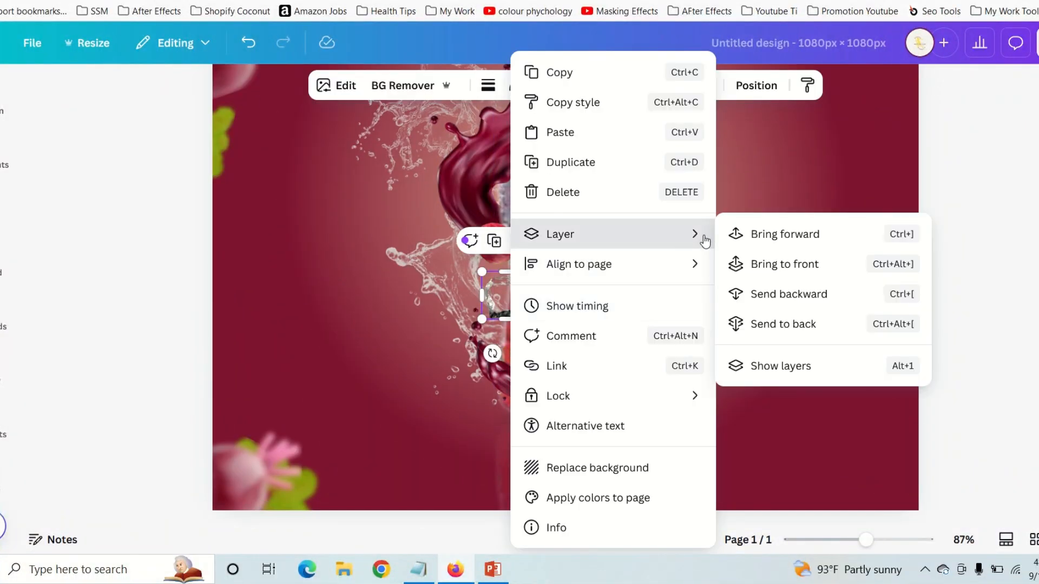
left_click(774, 294)
right_click(500, 286)
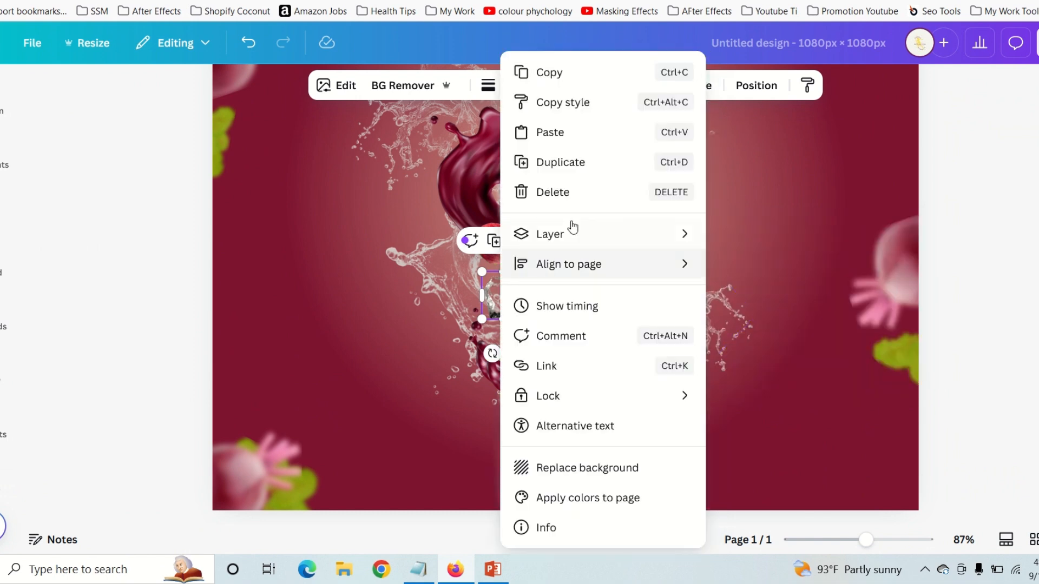
mouse_move(617, 250)
left_click(785, 296)
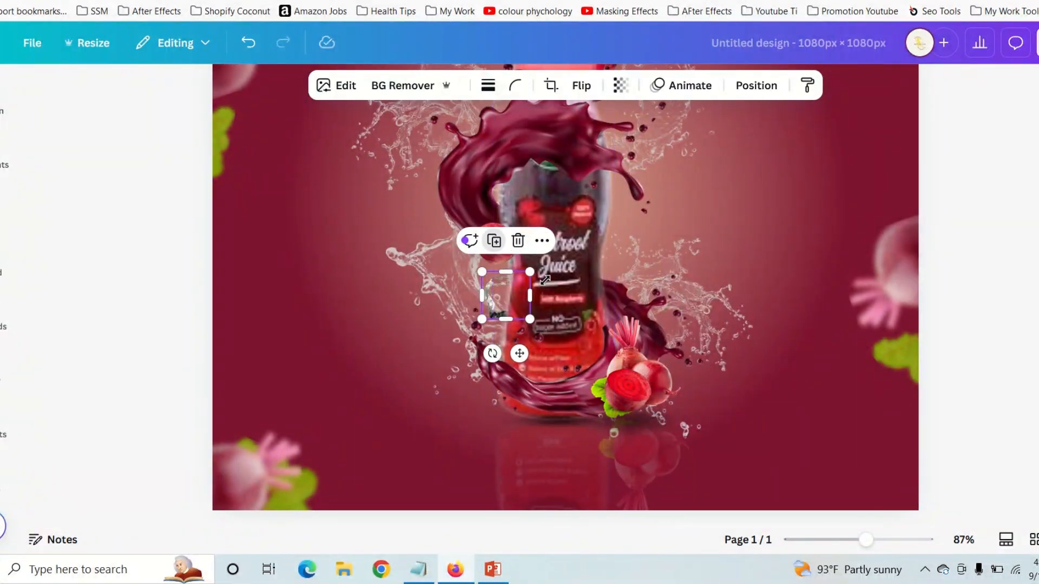
Step: Place a smaller copy of the ice cube beside the beetroot cluster at the bottle's base and tilt it clockwise
left_click_drag(521, 283, 560, 376)
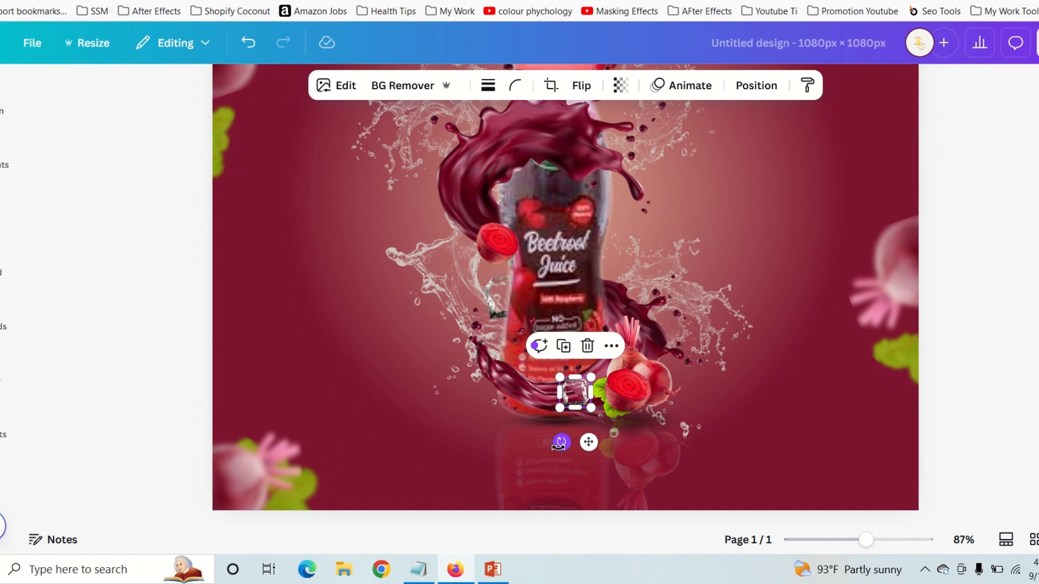
left_click_drag(561, 442, 585, 443)
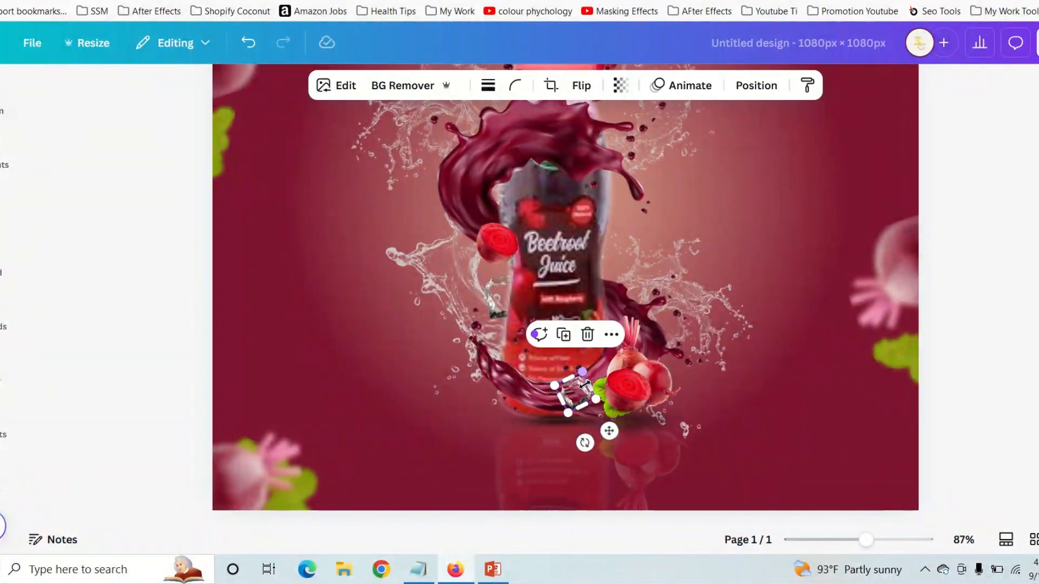
left_click_drag(580, 394, 578, 383)
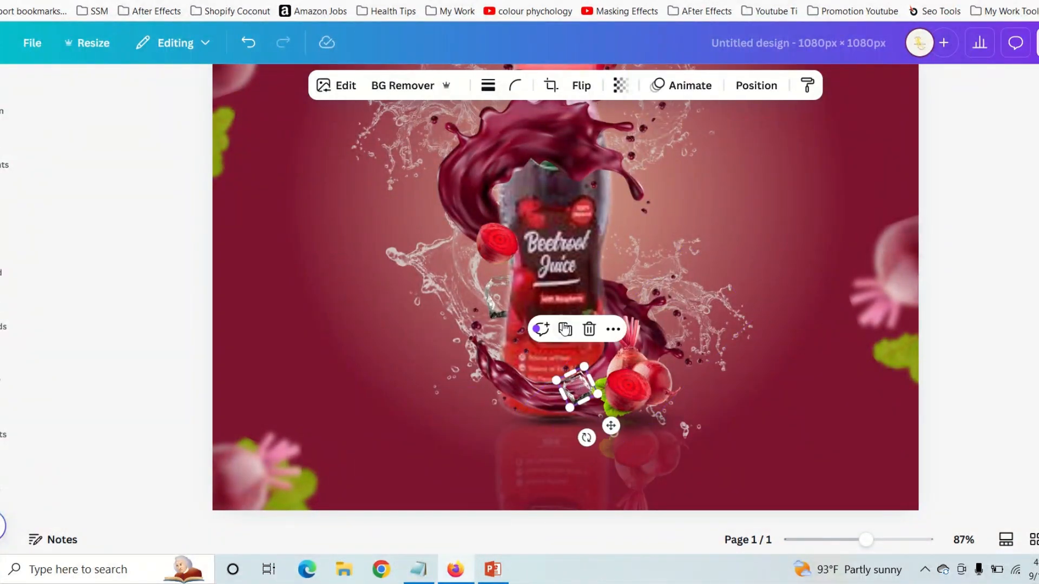
Step: Duplicate the tilted ice cube and move the cube beside the beetroots up to the juice splash right of the bottle's neck
left_click(565, 329)
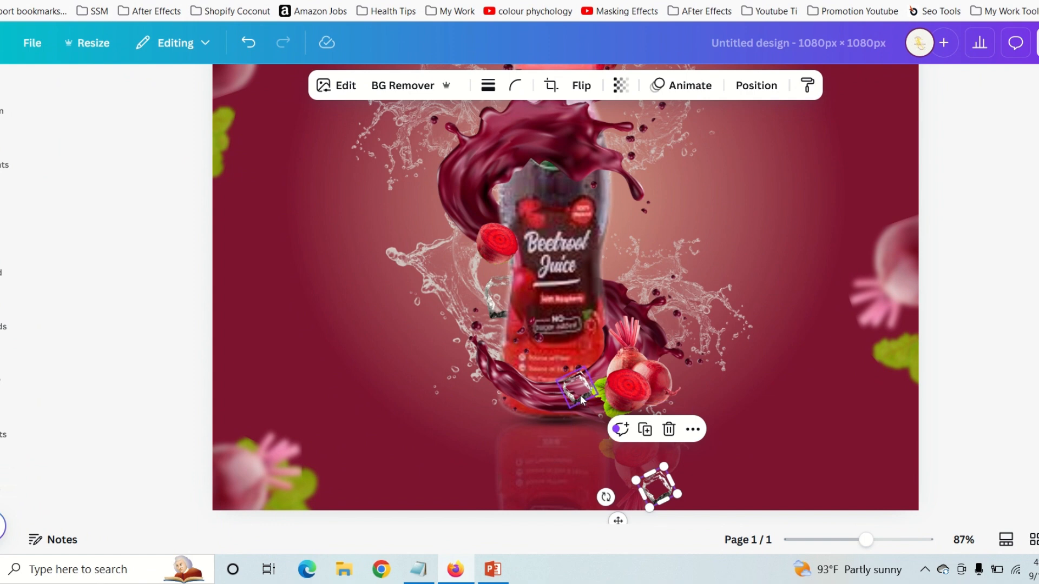
left_click_drag(581, 400, 620, 158)
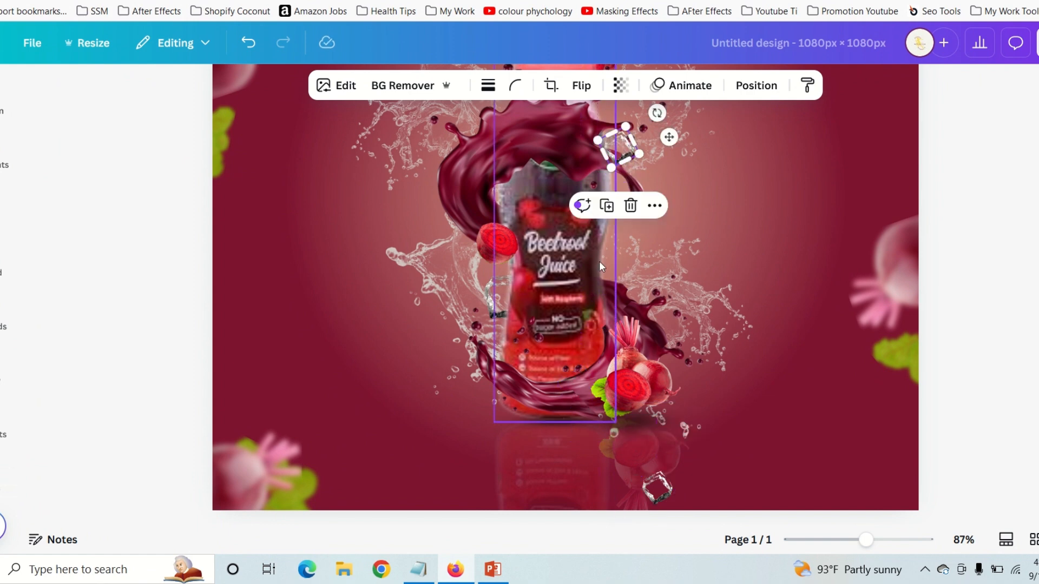
Step: Undo the last ice cube move and place the spare cube below the reflection beside the beetroot slice at the bottle's cap
key("ctrl+z")
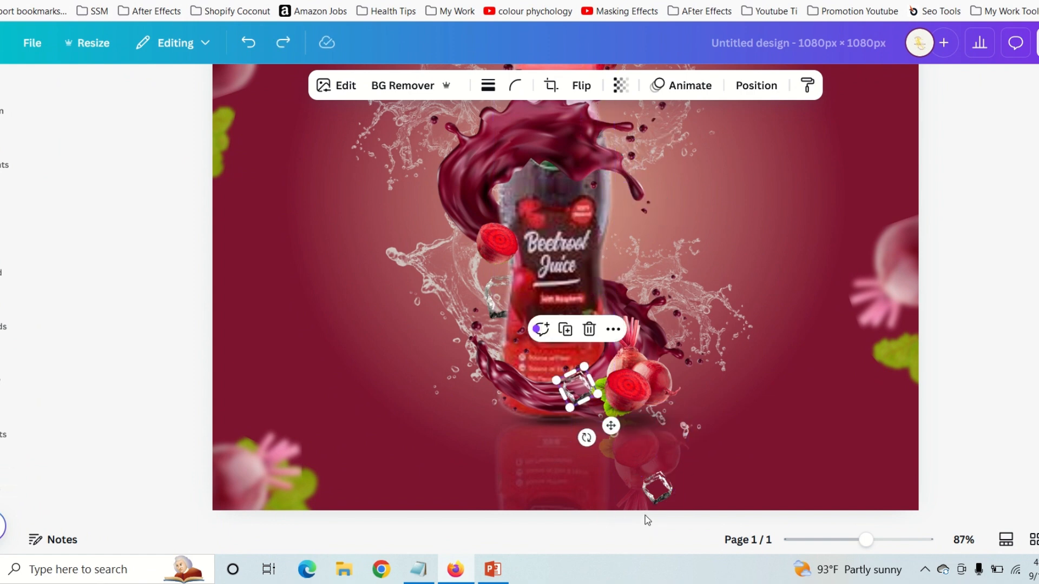
left_click_drag(651, 487, 581, 179)
scroll(651, 258, "up", 4)
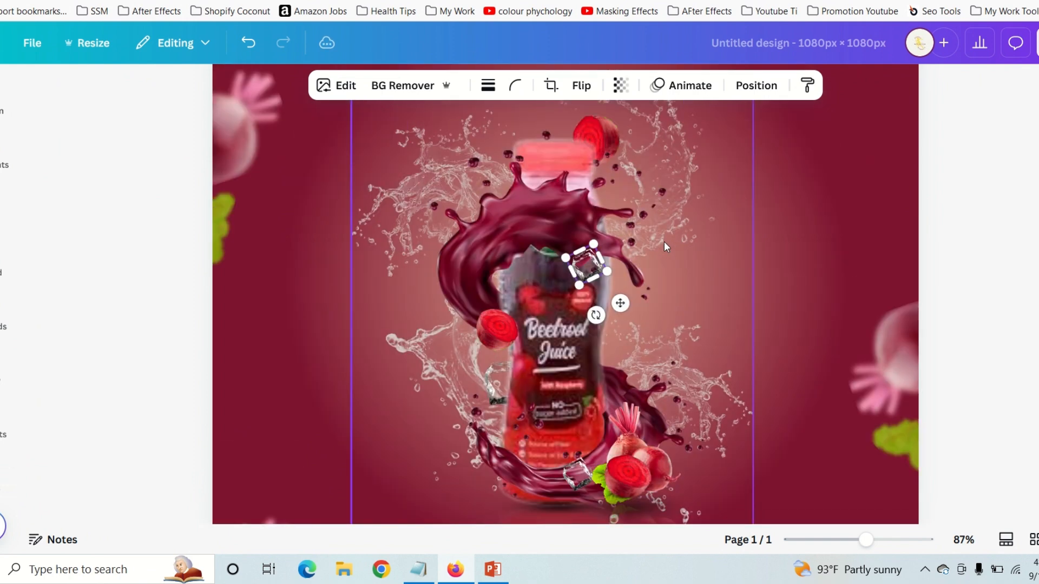
left_click_drag(586, 379, 604, 260)
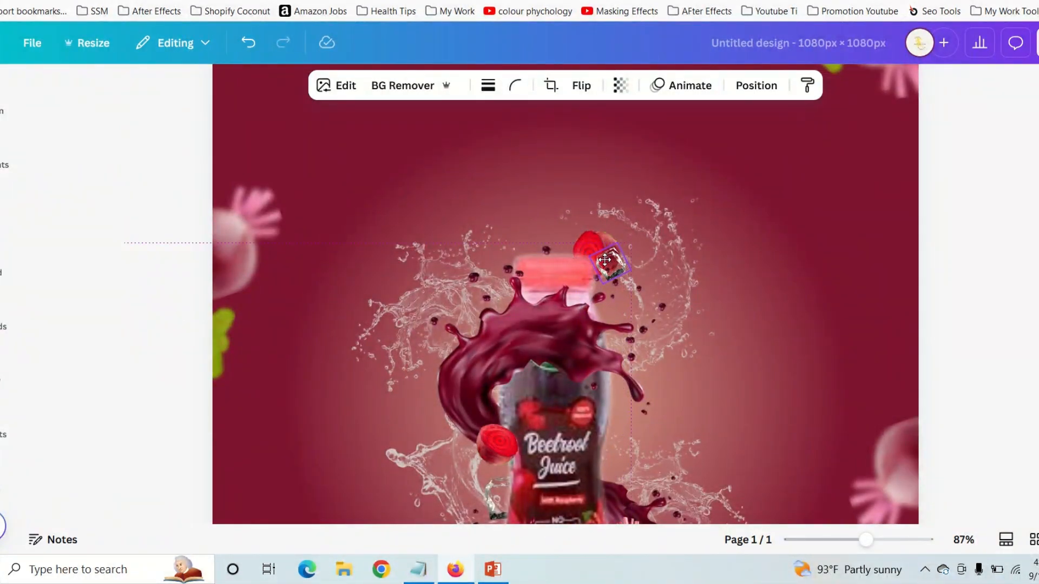
left_click_drag(604, 259, 609, 258)
left_click(763, 319)
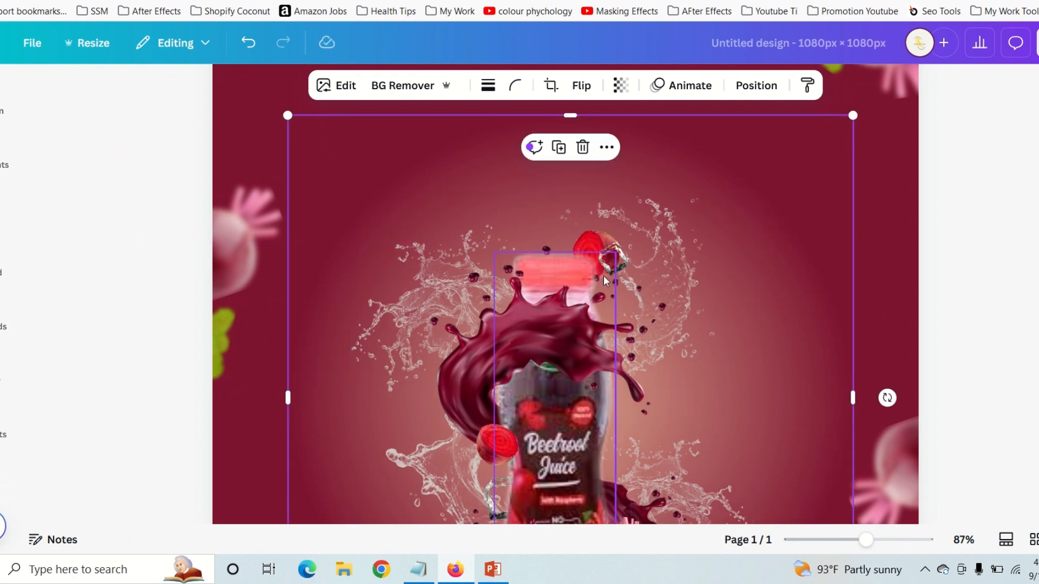
Step: Duplicate the ice cube at the cap, straighten the copy and place it on the bottle's right edge under the juice splash
scroll(660, 374, "down", 3)
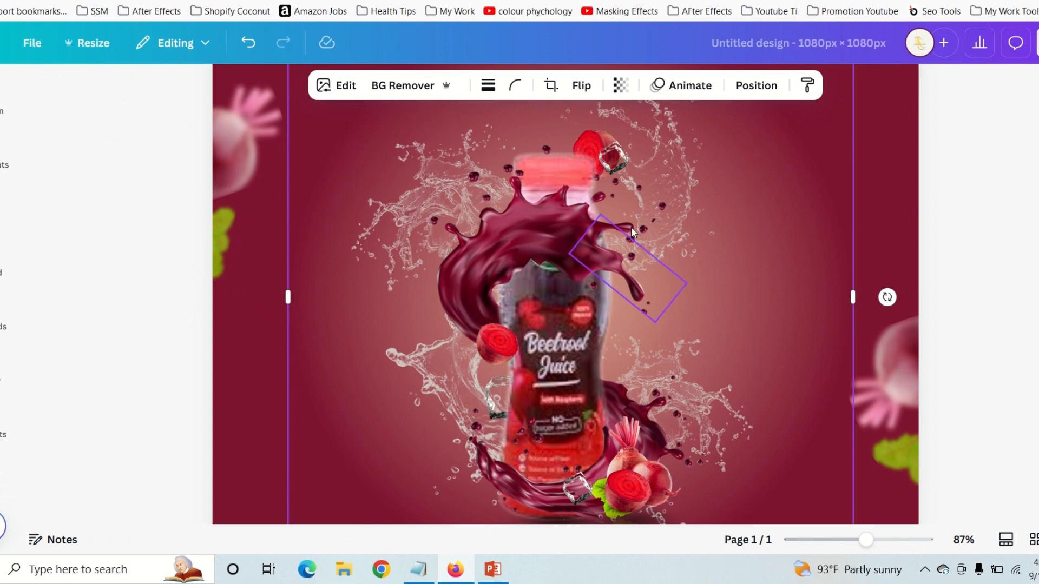
left_click(619, 167)
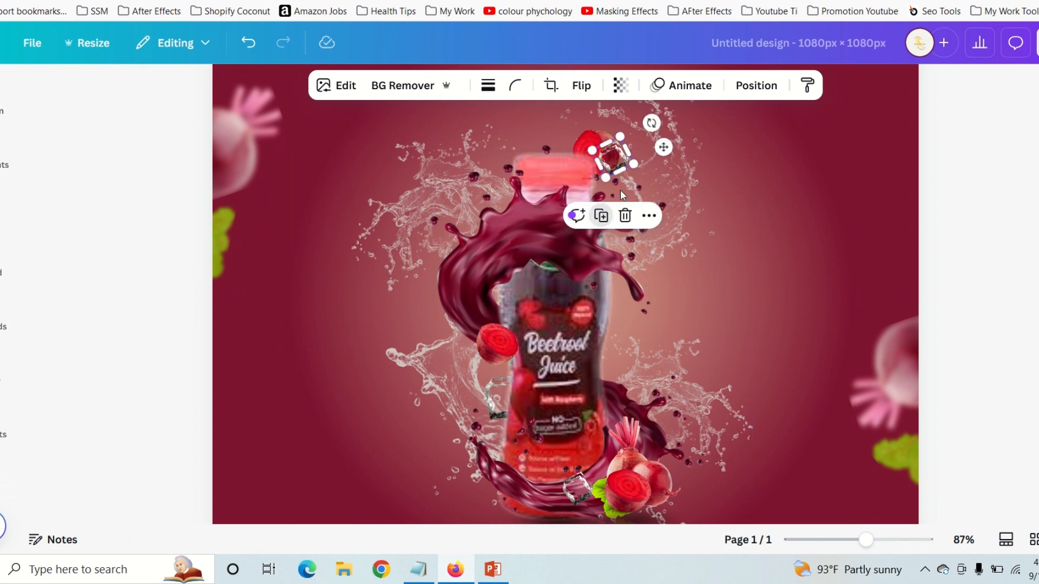
left_click(604, 214)
left_click_drag(622, 168, 602, 290)
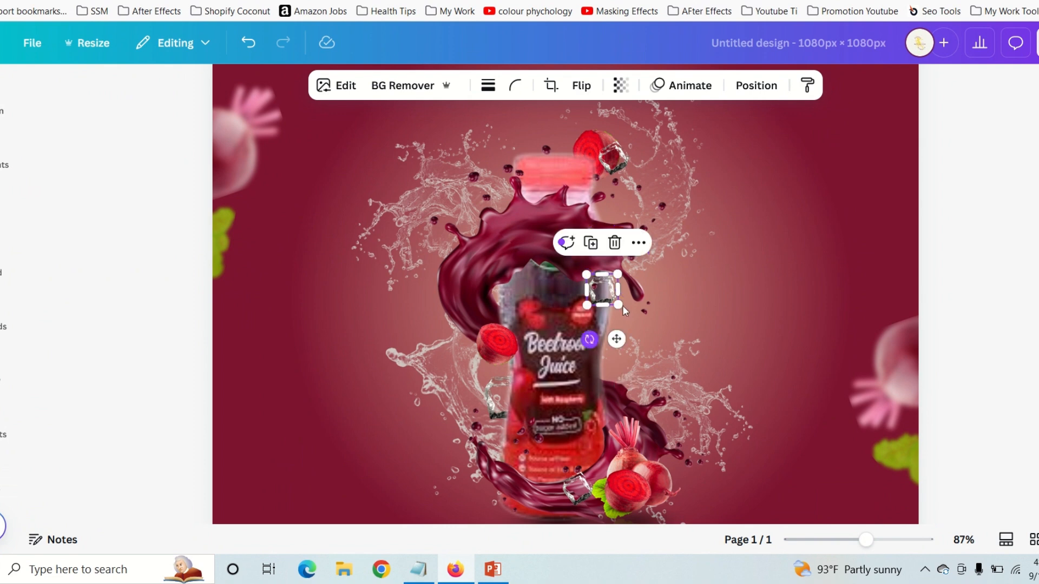
left_click_drag(605, 288, 614, 291)
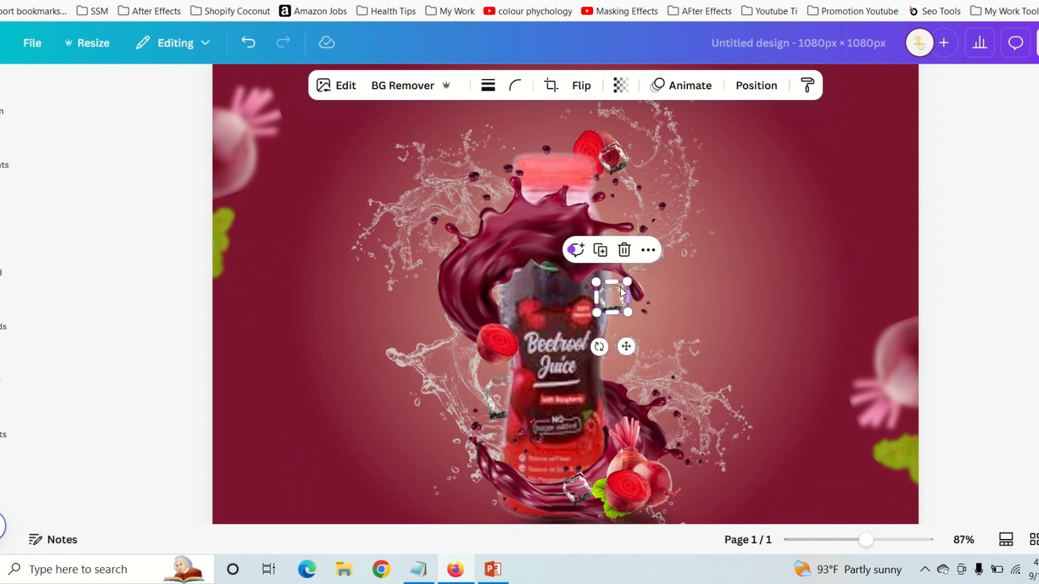
Step: Send the straightened ice cube backward layer by layer until it sits behind the bottle
right_click(617, 303)
mouse_move(791, 238)
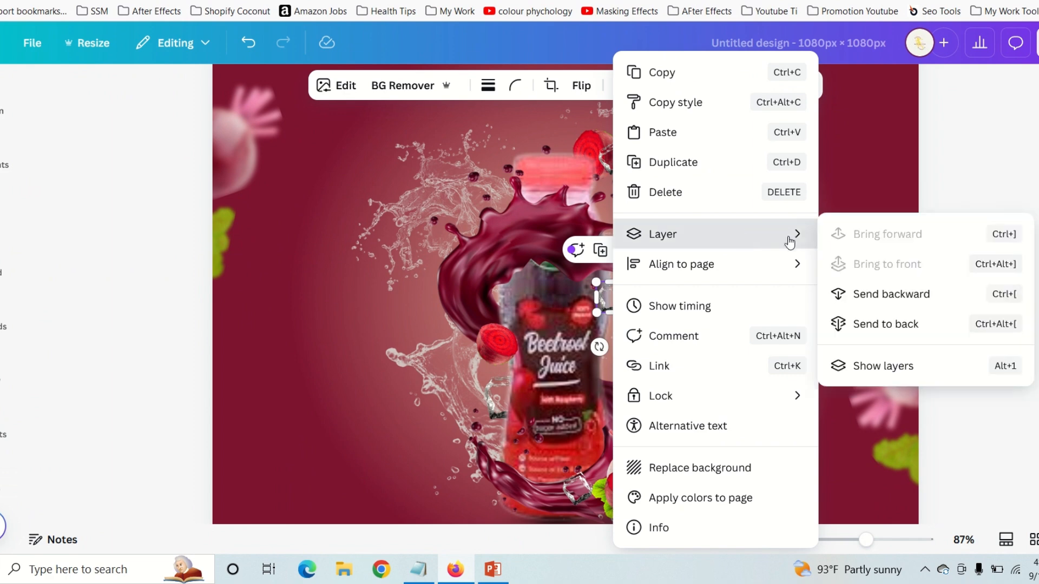
left_click(855, 295)
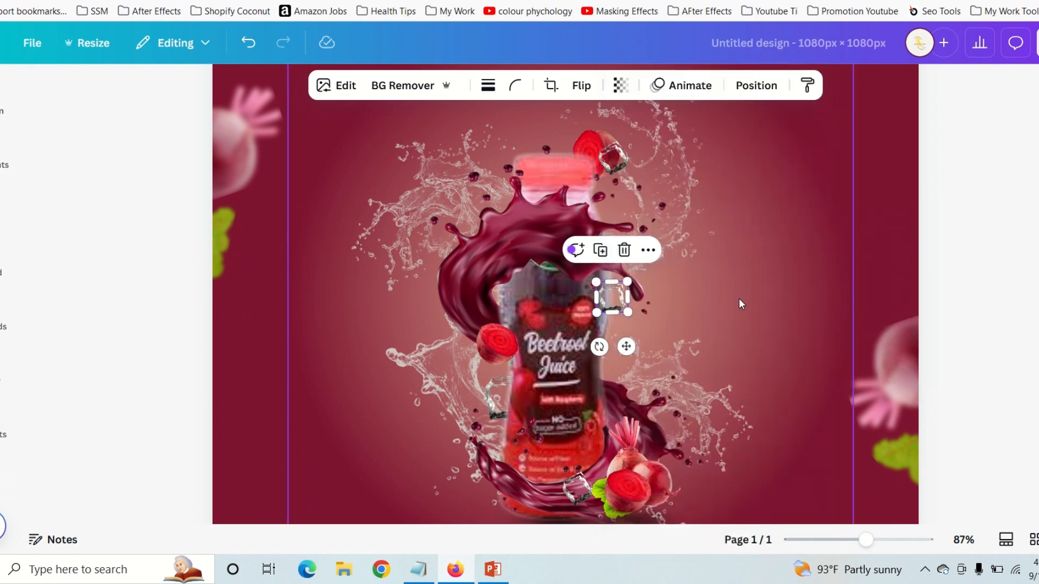
right_click(613, 300)
mouse_move(728, 243)
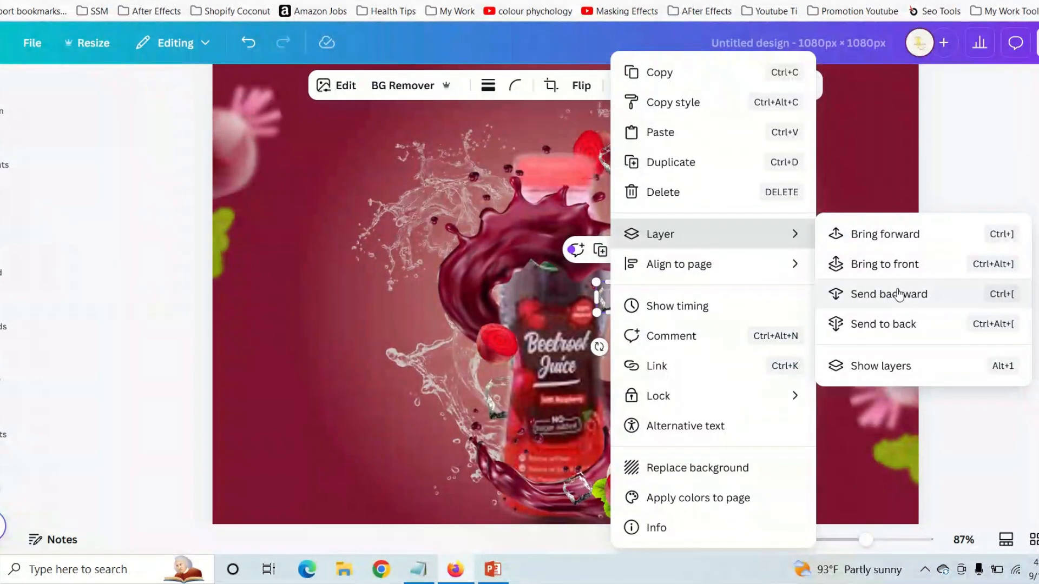
left_click(898, 295)
right_click(614, 301)
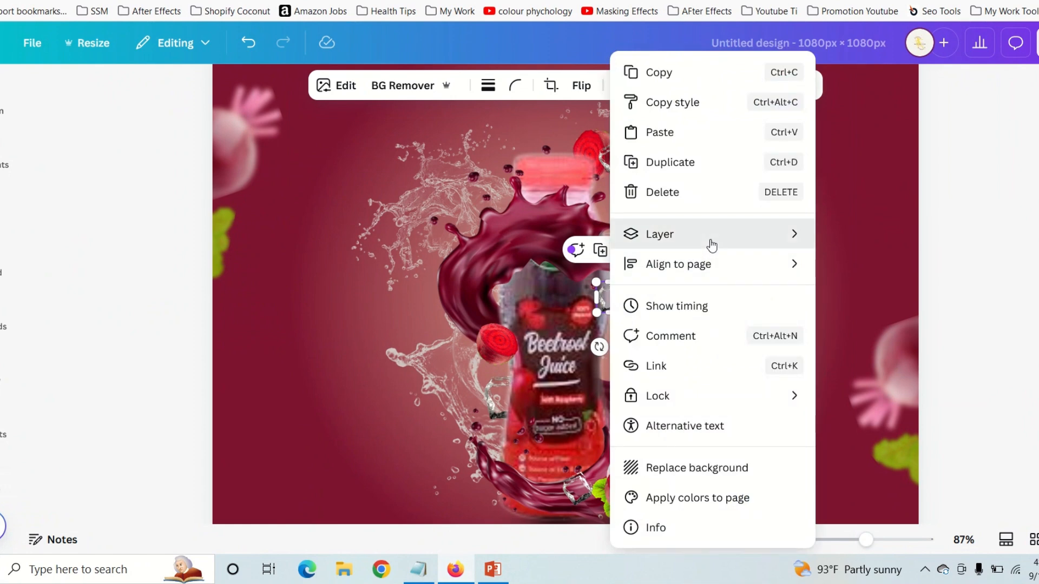
mouse_move(713, 243)
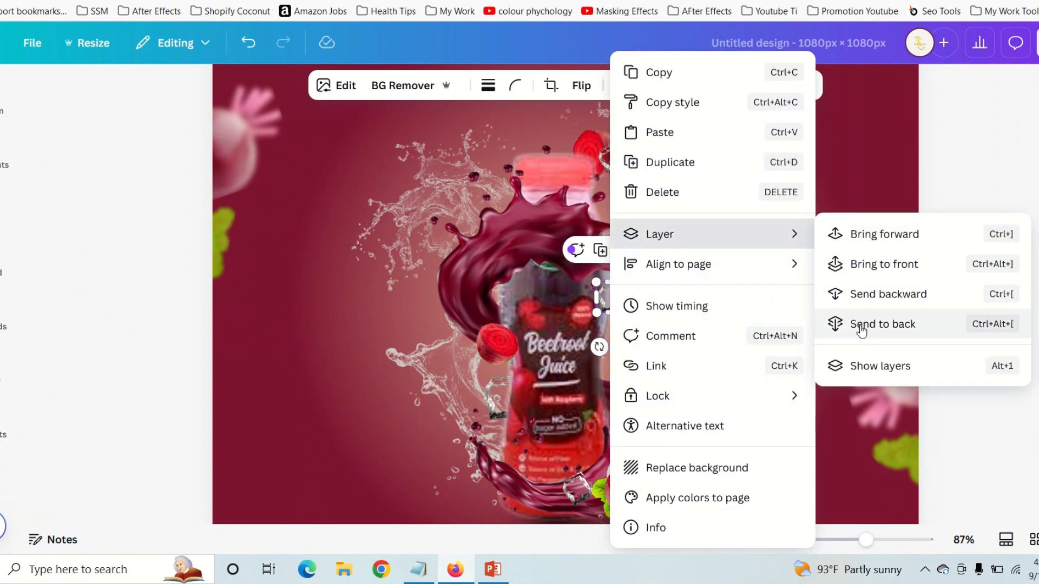
left_click(860, 294)
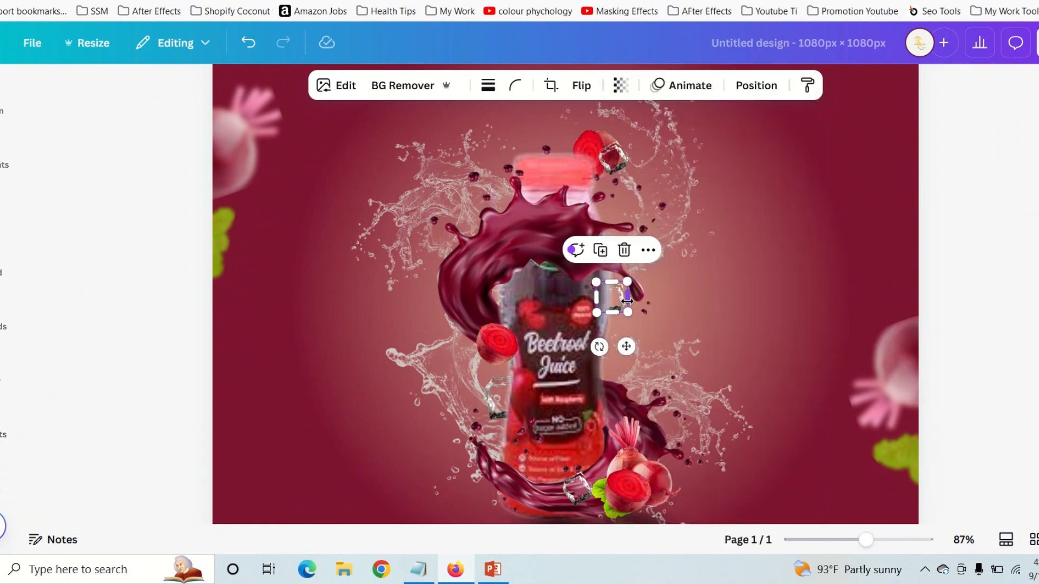
left_click(818, 284)
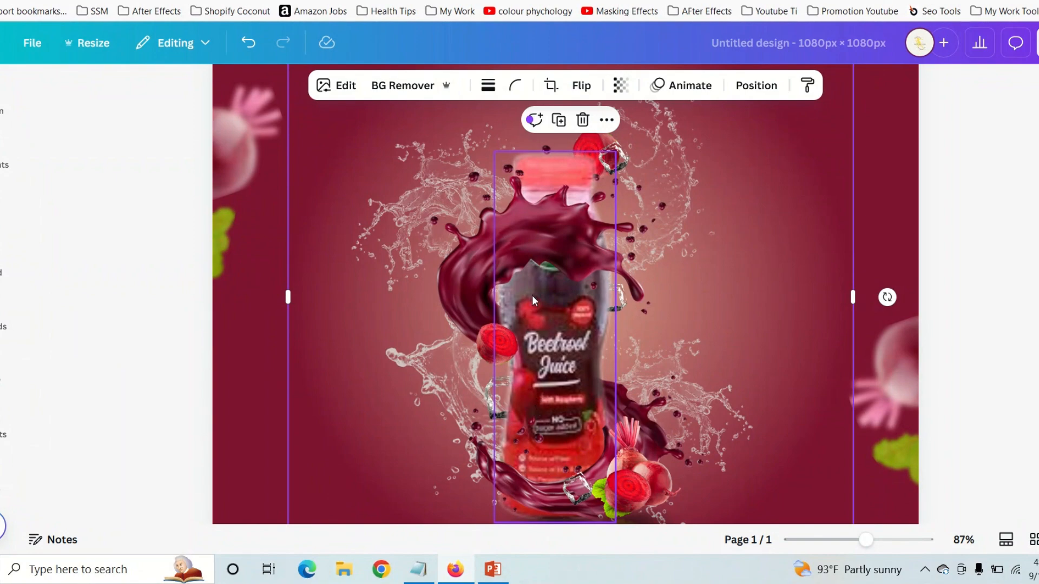
Step: Add the scattered grey ice cubes graphic from the Ice cube search results to the design
scroll(671, 355, "down", 3)
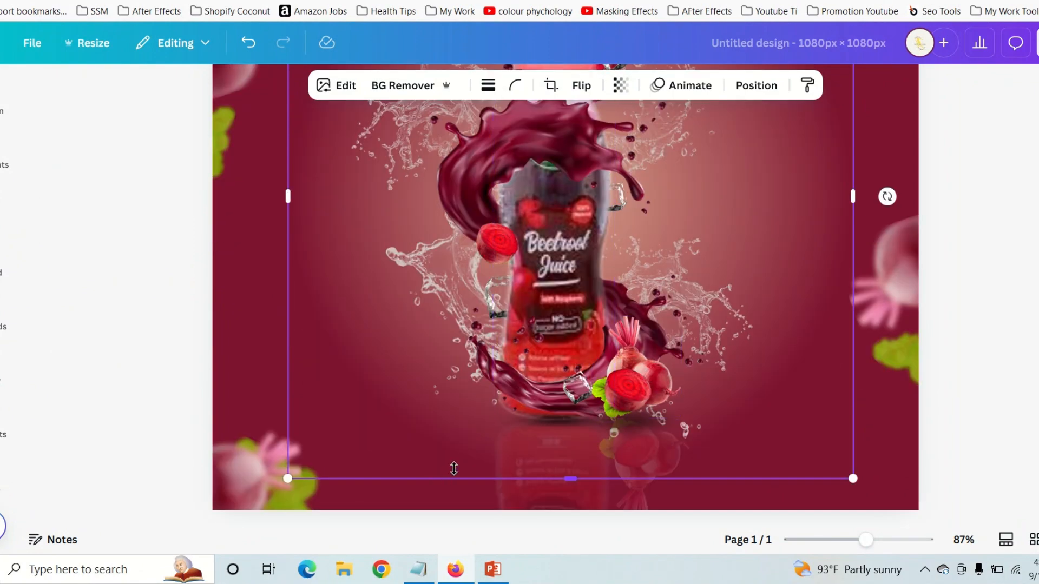
scroll(694, 423, "down", 2)
scroll(698, 422, "up", 3)
left_click(968, 221)
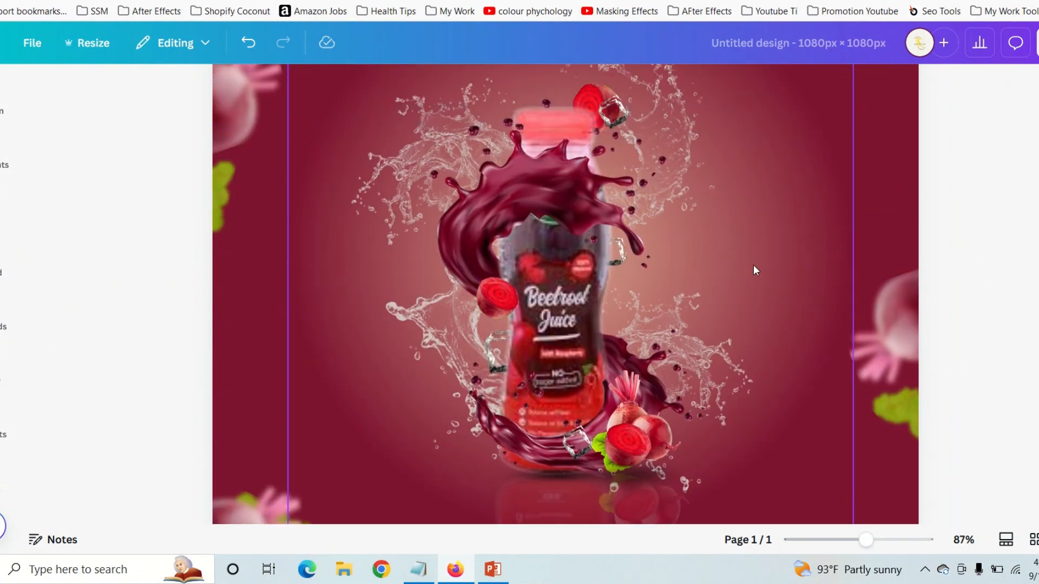
scroll(543, 251, "up", 6)
left_click(2, 149)
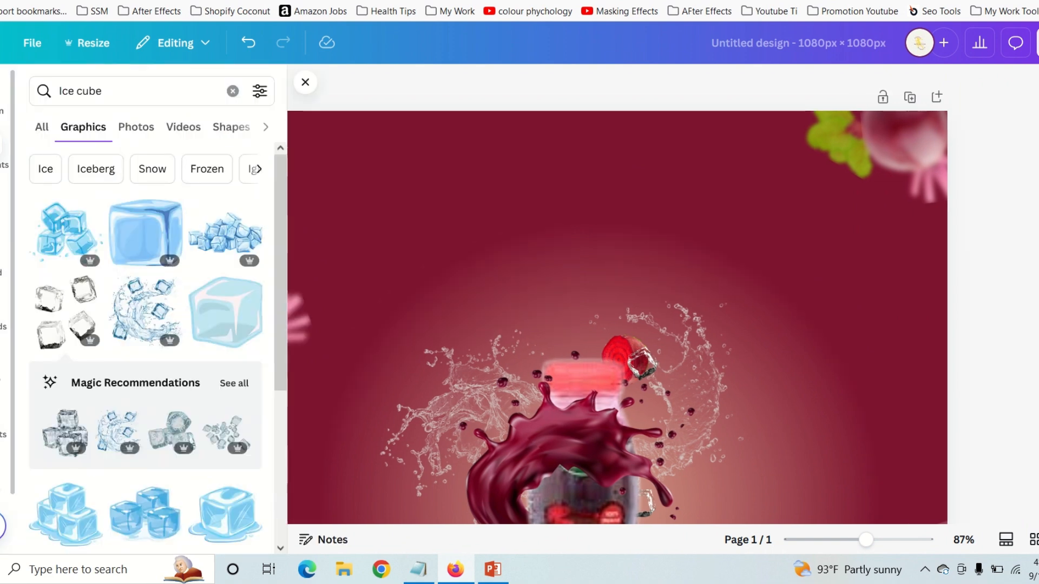
scroll(135, 307, "down", 5)
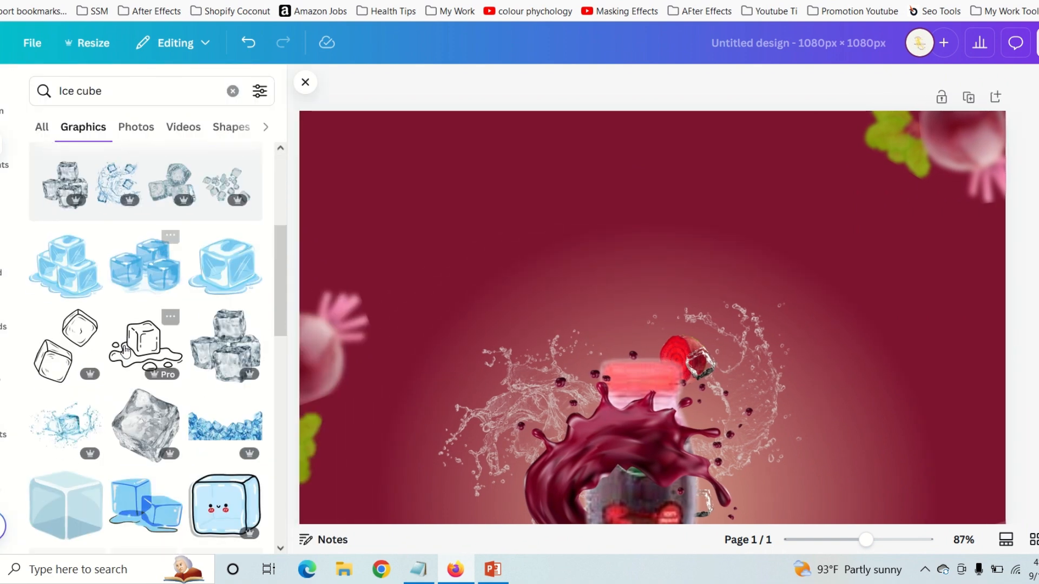
scroll(112, 341, "down", 6)
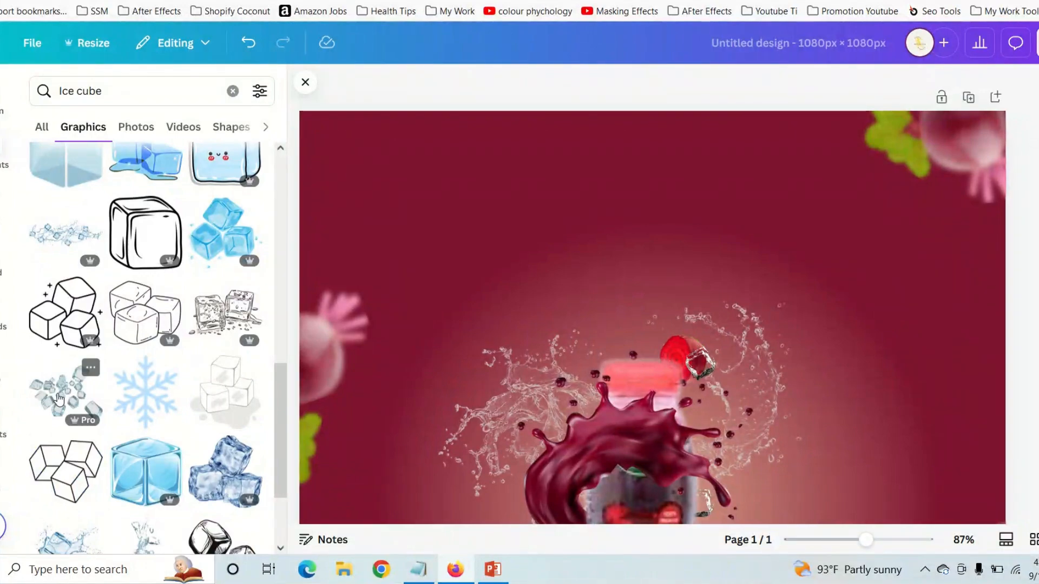
left_click(59, 399)
Step: Shrink the scattered ice cubes graphic and place it partly off the canvas at the top-left corner
left_click_drag(687, 361, 681, 267)
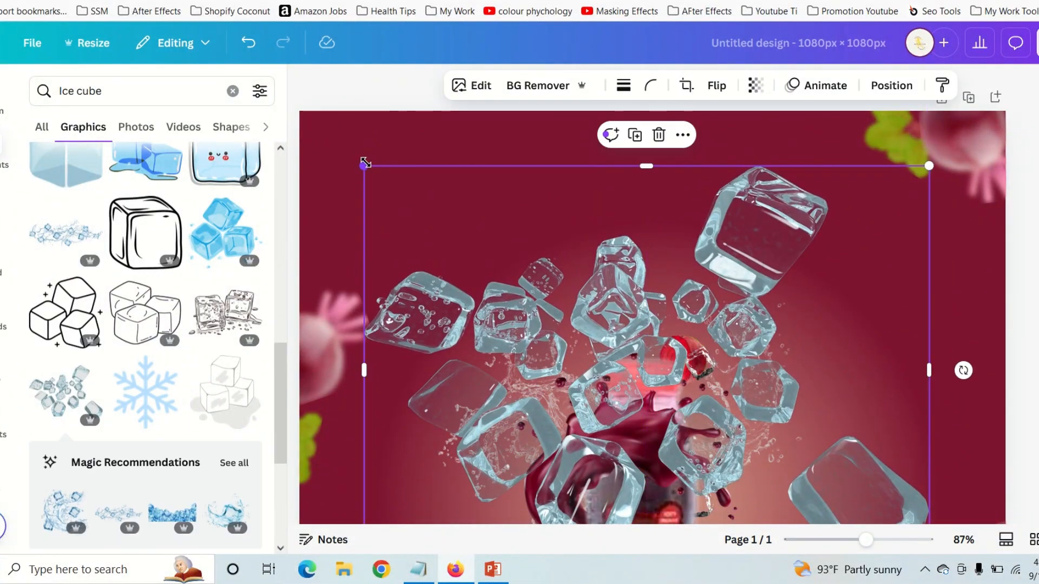
left_click_drag(366, 162, 699, 408)
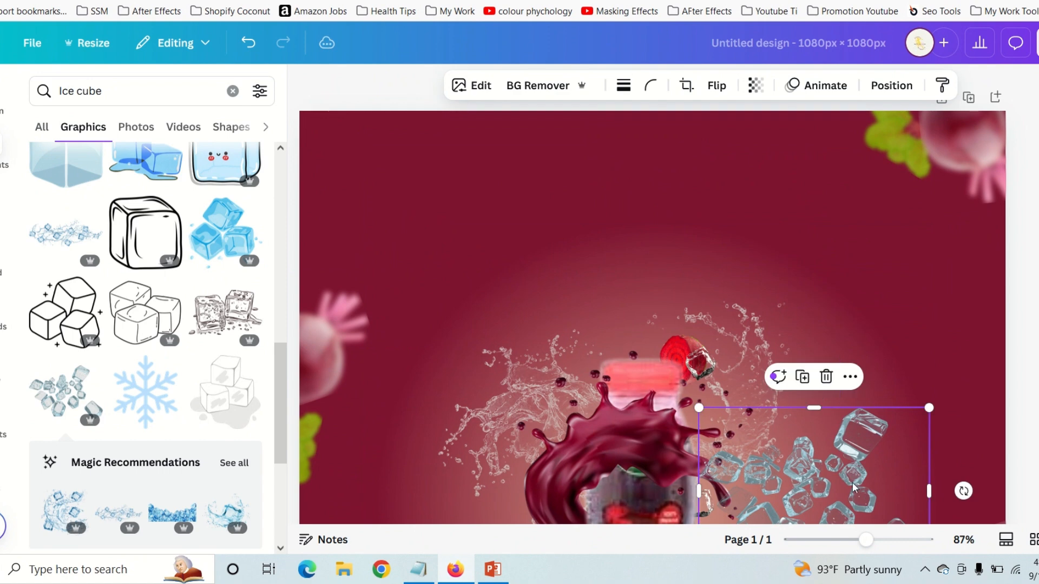
left_click_drag(853, 487, 415, 140)
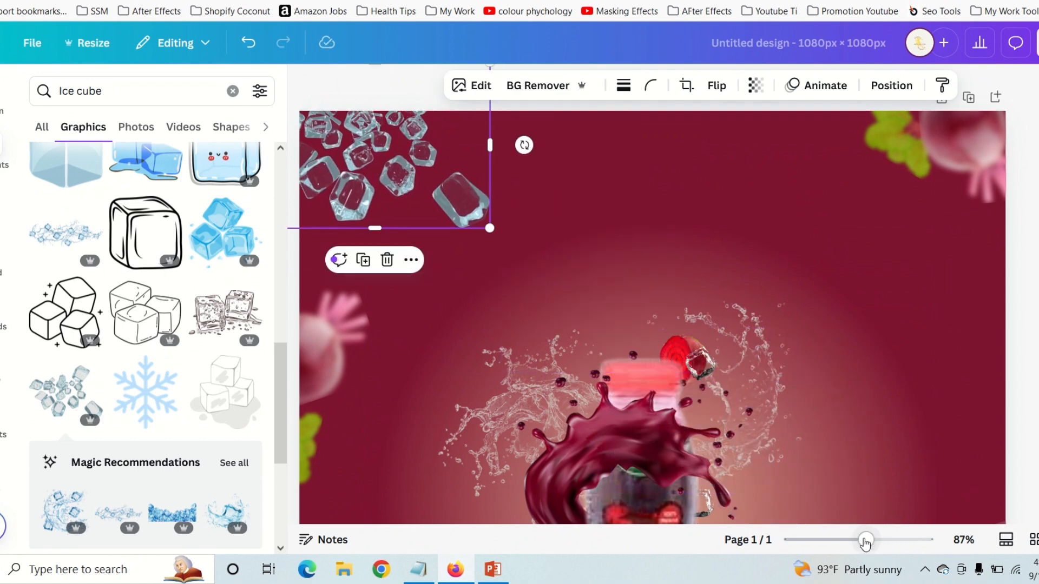
left_click_drag(866, 541, 849, 539)
left_click_drag(400, 154, 370, 166)
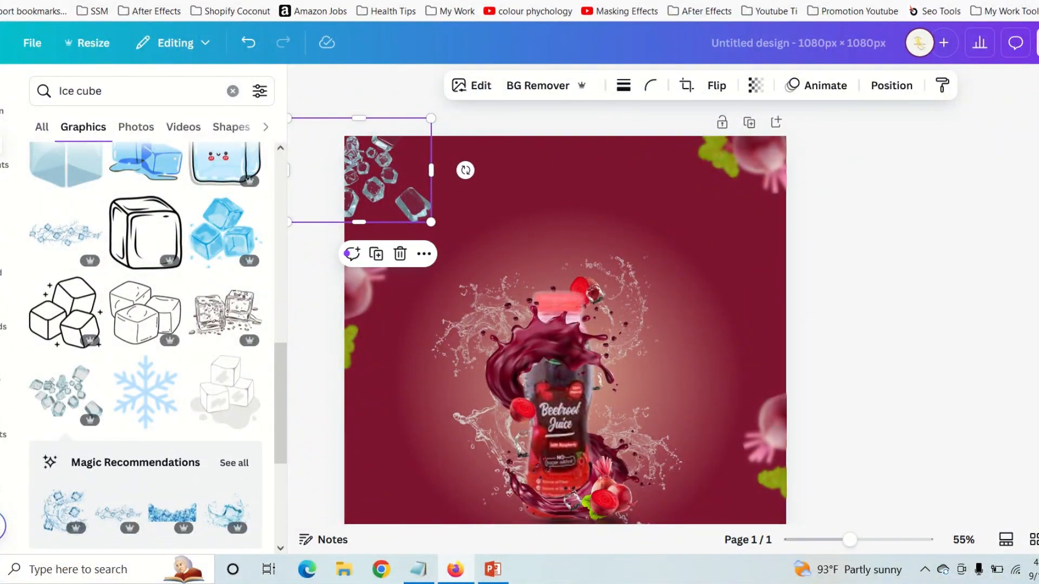
Step: Set the transparency of the scattered ice cubes graphic to 20
mouse_move(538, 1)
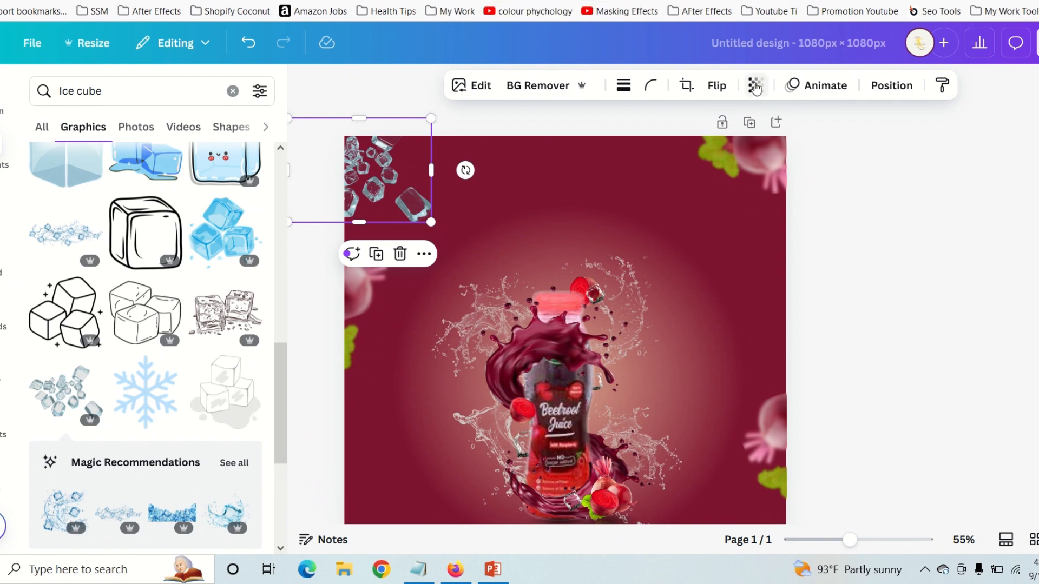
left_click(756, 85)
left_click_drag(779, 157, 694, 162)
left_click(815, 145)
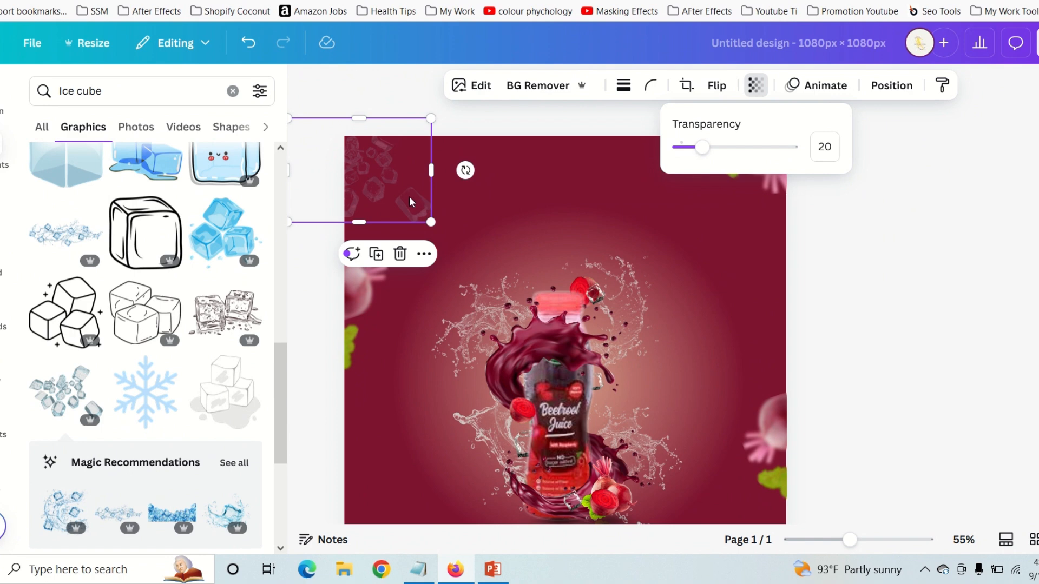
left_click(456, 208)
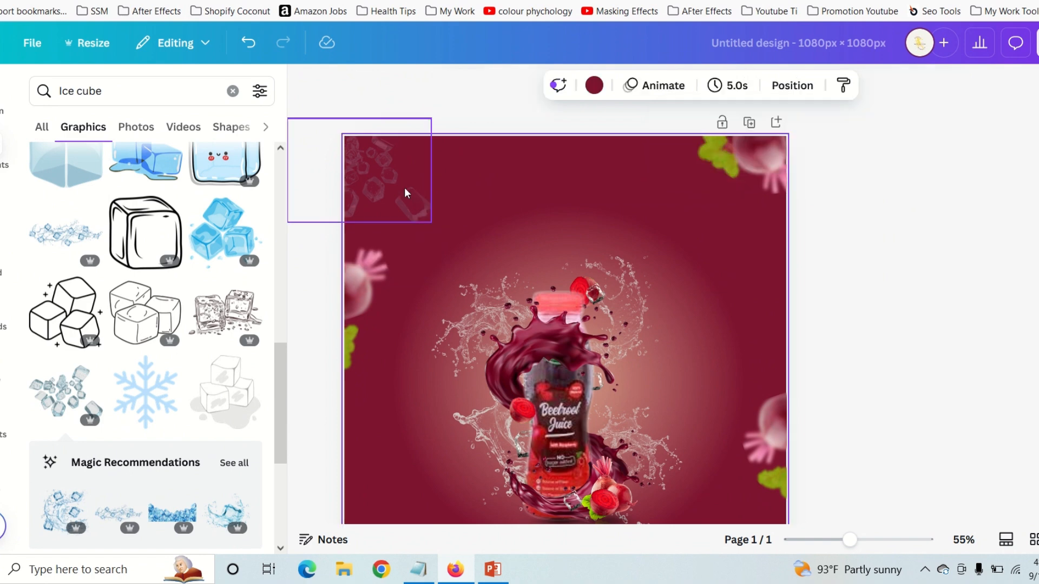
Step: Duplicate the faded ice cube cluster, rotate the copy and place it at the canvas's upper edge beside the top-right beetroot
left_click(407, 193)
left_click(351, 257)
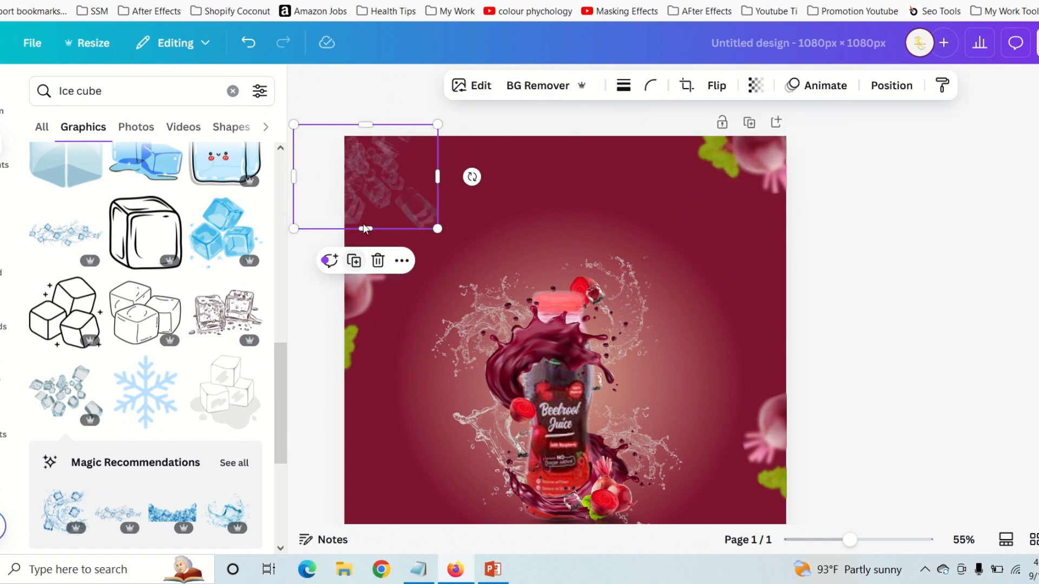
left_click_drag(363, 189, 632, 313)
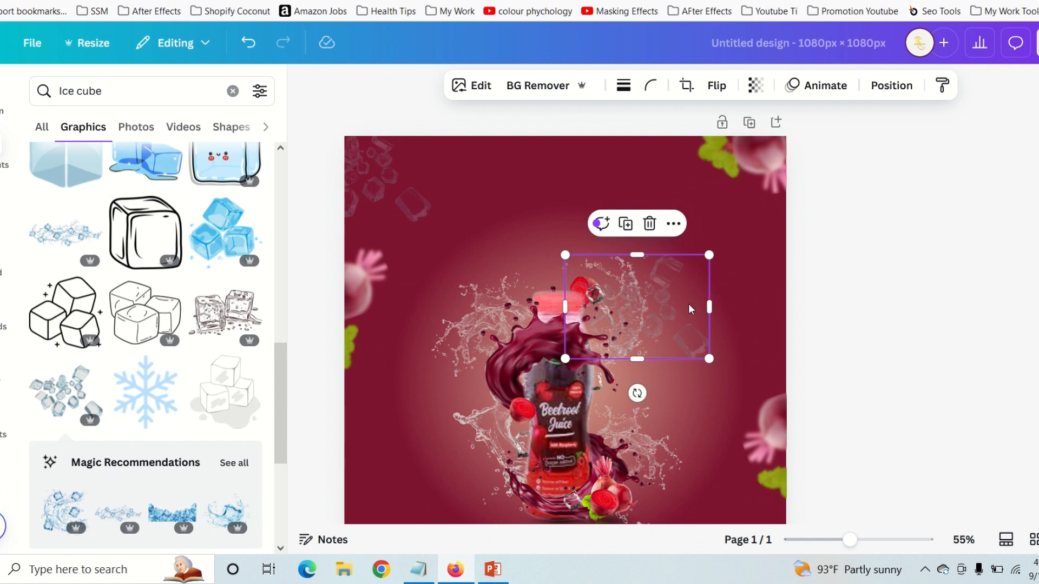
left_click_drag(662, 254, 643, 155)
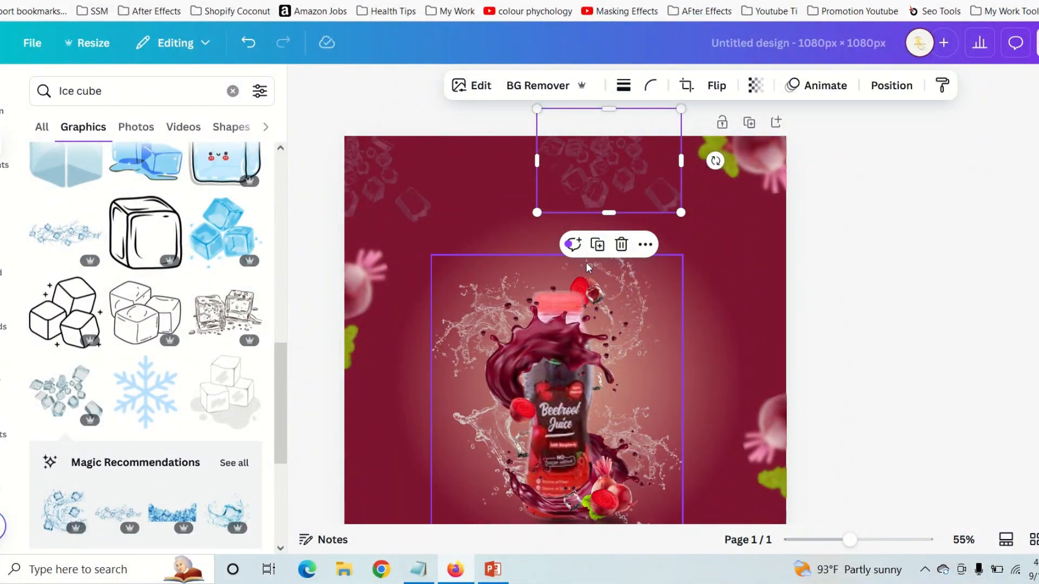
left_click_drag(620, 182, 616, 159)
left_click_drag(571, 242, 627, 130)
left_click_drag(589, 180, 631, 140)
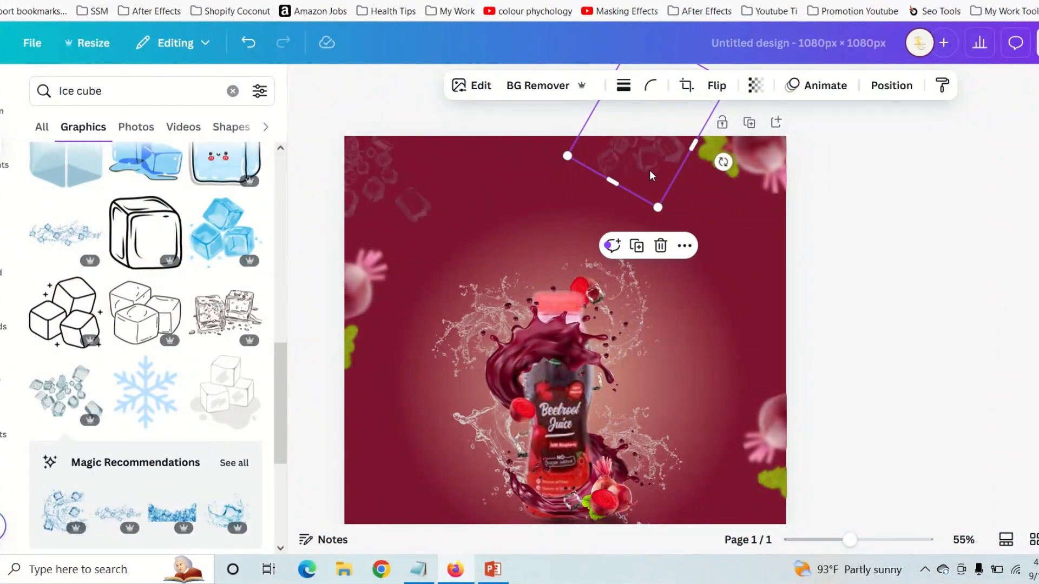
Step: Duplicate the rotated ice cube cluster and place the copy at the canvas's right edge between the two blurred beetroots
left_click(647, 248)
left_click_drag(666, 158, 801, 307)
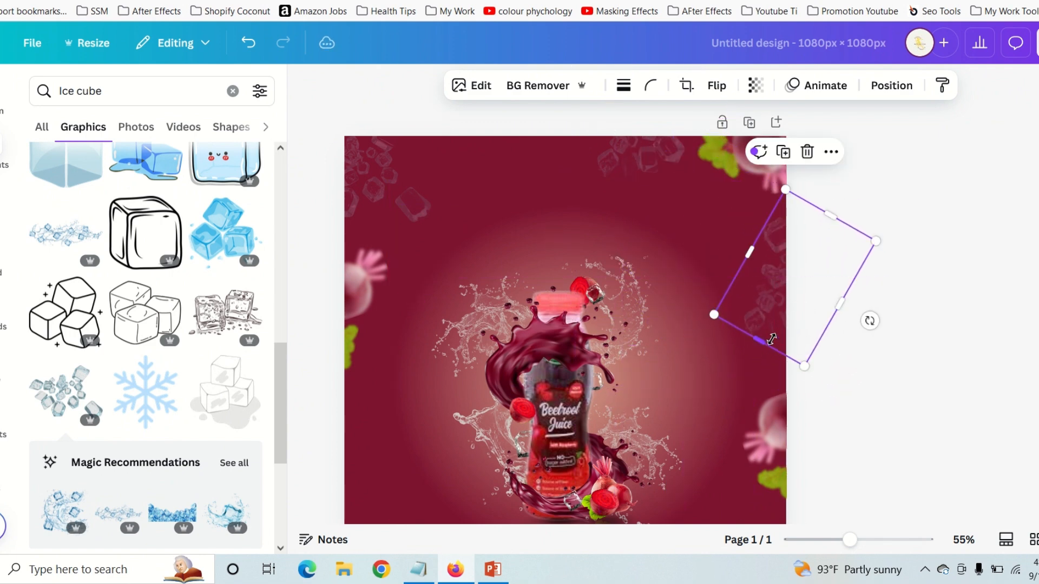
left_click_drag(869, 322, 813, 326)
mouse_move(745, 298)
left_mouse_down()
mouse_move(752, 274)
mouse_move(750, 292)
left_mouse_up()
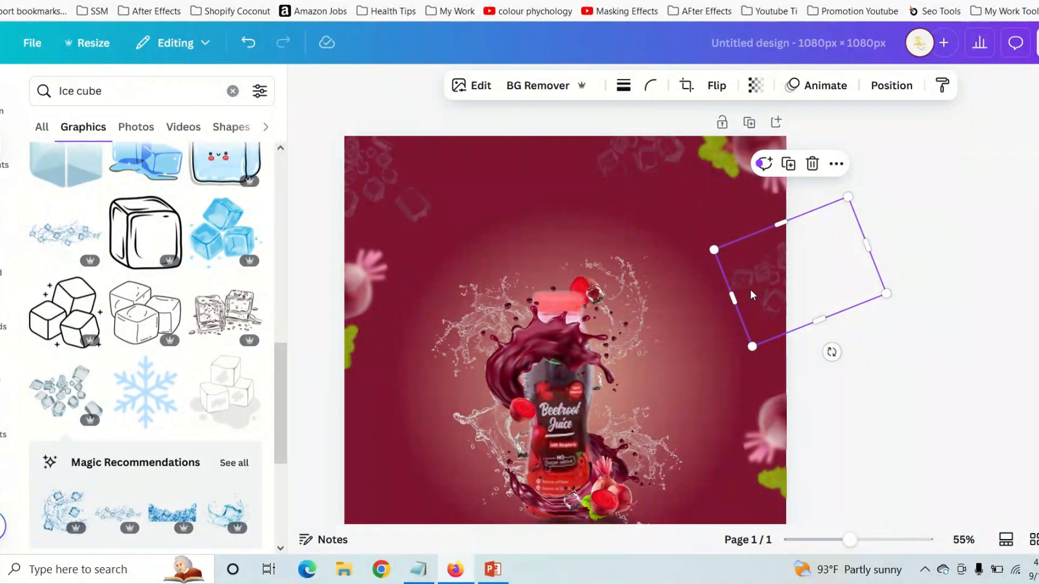
key("ctrl+z")
key("ctrl+z")
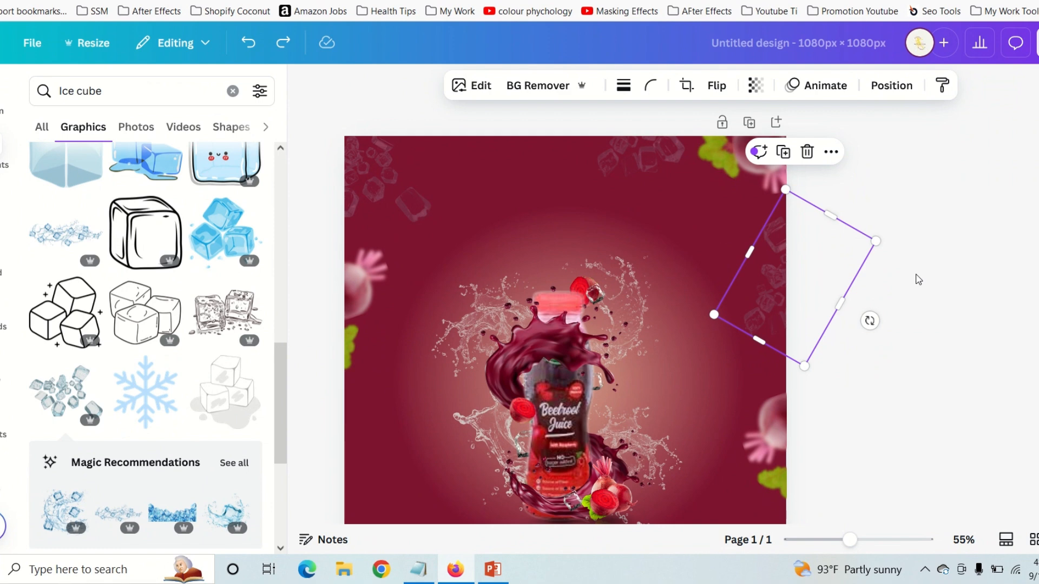
Step: Duplicate the right-edge faded ice cube cluster, rotate the copy and place it partly off the canvas's left edge above the bottom-left beetroot
left_click(920, 298)
left_click(753, 295)
left_click_drag(766, 294, 340, 438)
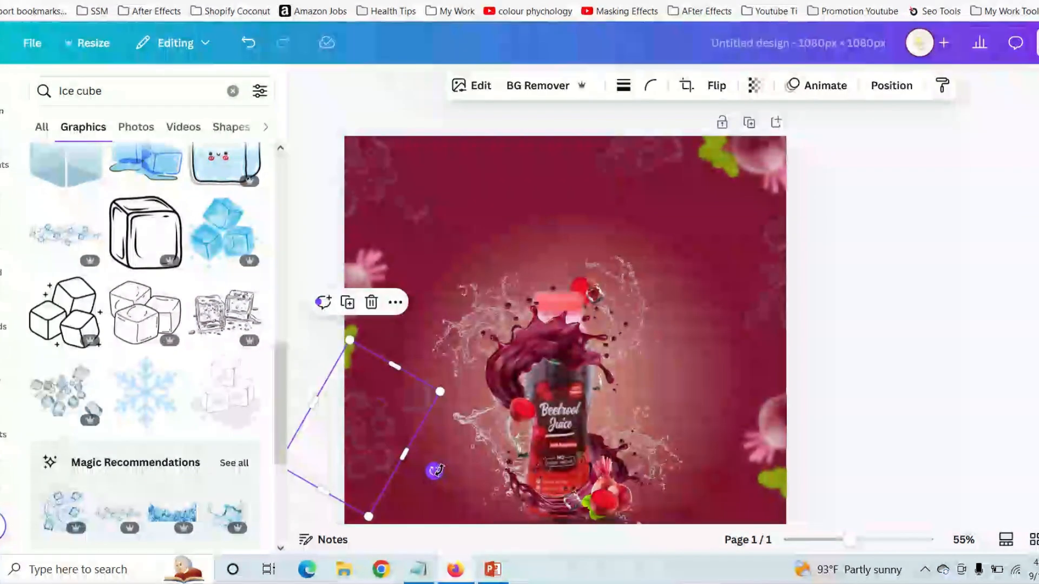
left_click_drag(434, 471, 460, 410)
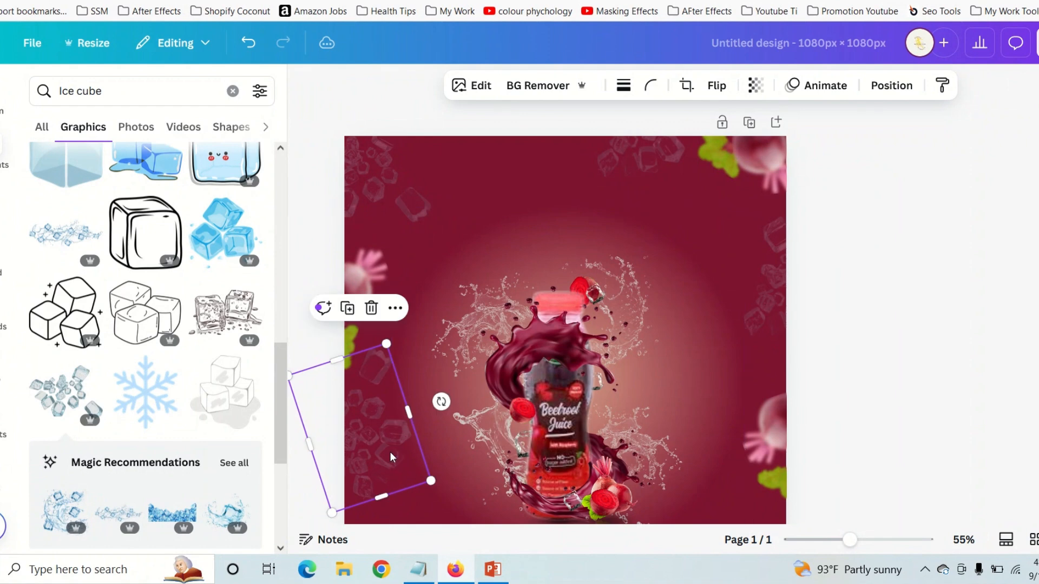
left_click_drag(387, 441, 347, 445)
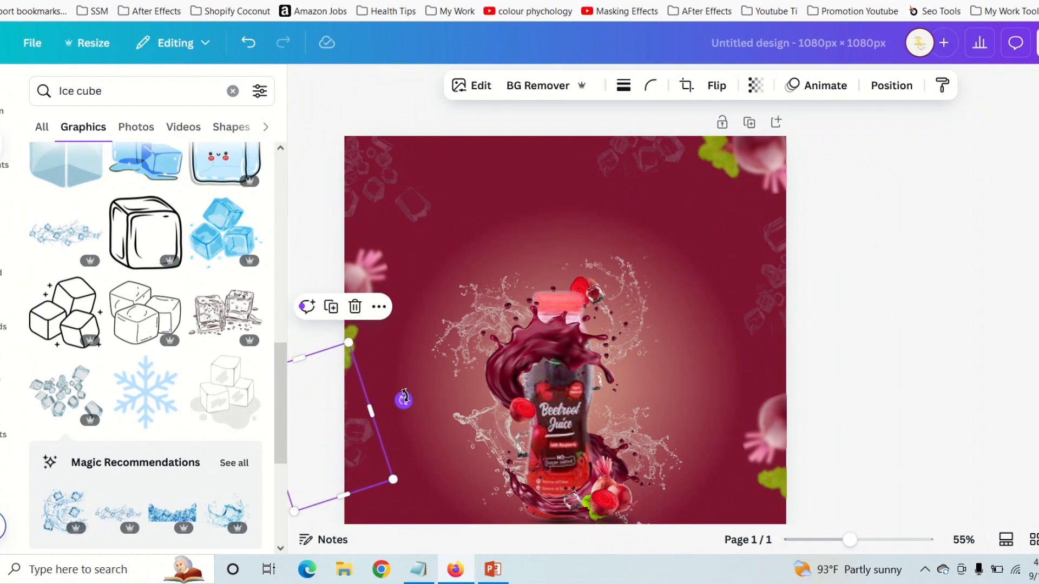
left_click_drag(404, 401, 332, 352)
left_click_drag(384, 424, 383, 496)
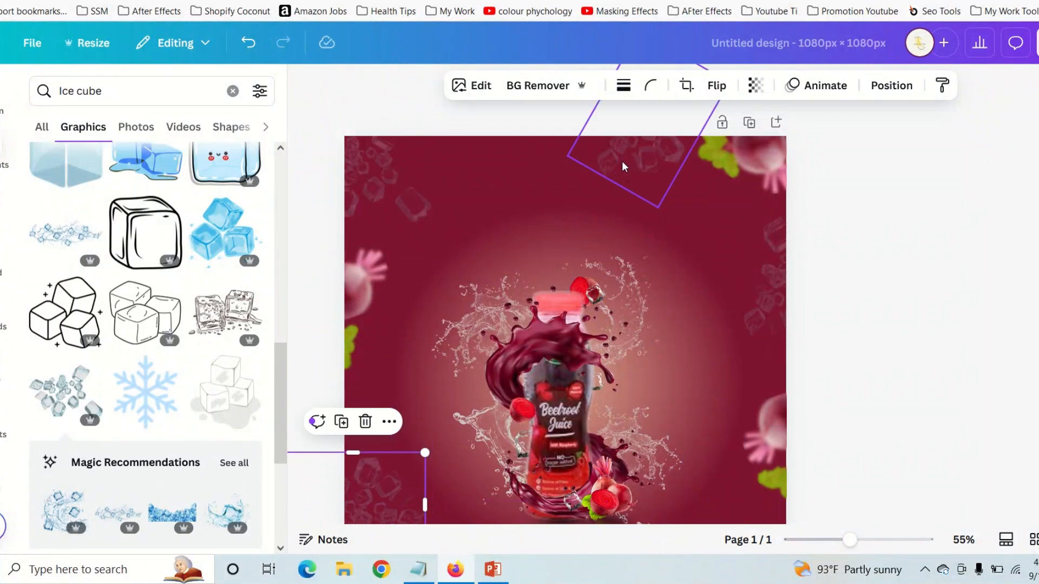
Step: Move the upper-edge ice cube cluster left toward the canvas's middle and shift the lower-left cluster slightly up and left
left_click_drag(614, 157, 562, 187)
left_click(838, 286)
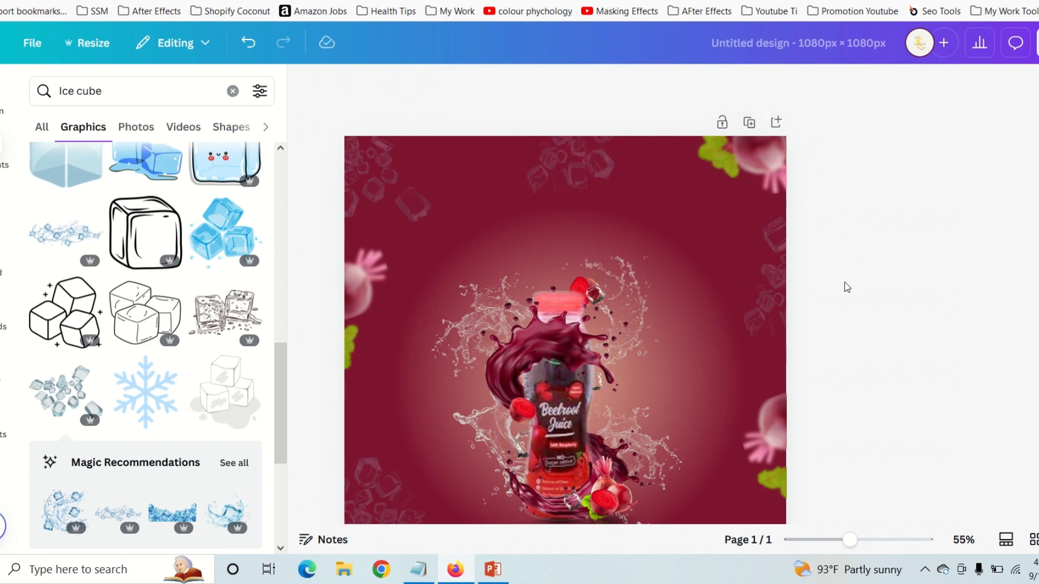
scroll(904, 243, "down", 2)
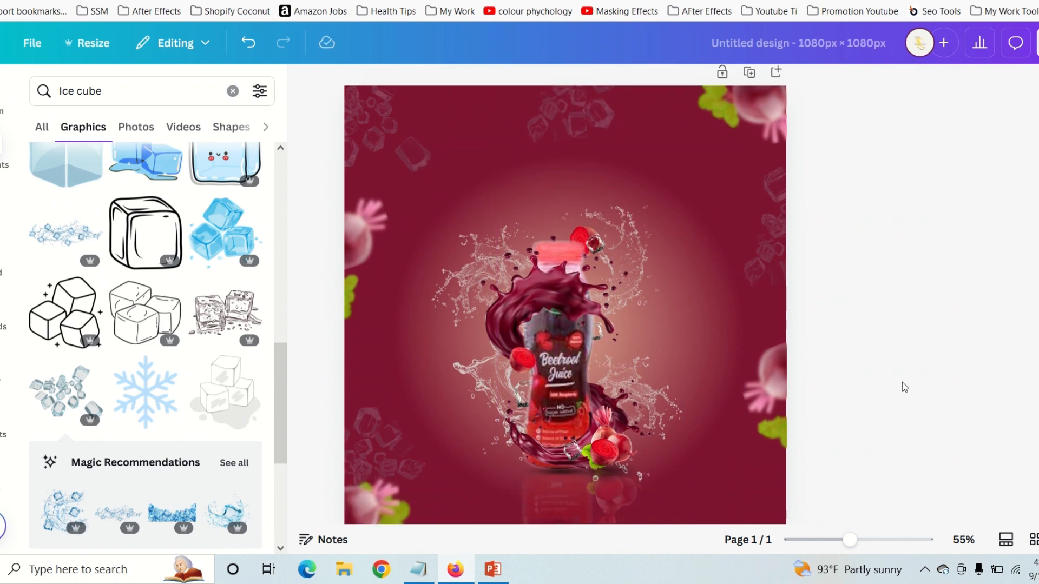
scroll(875, 385, "up", 2)
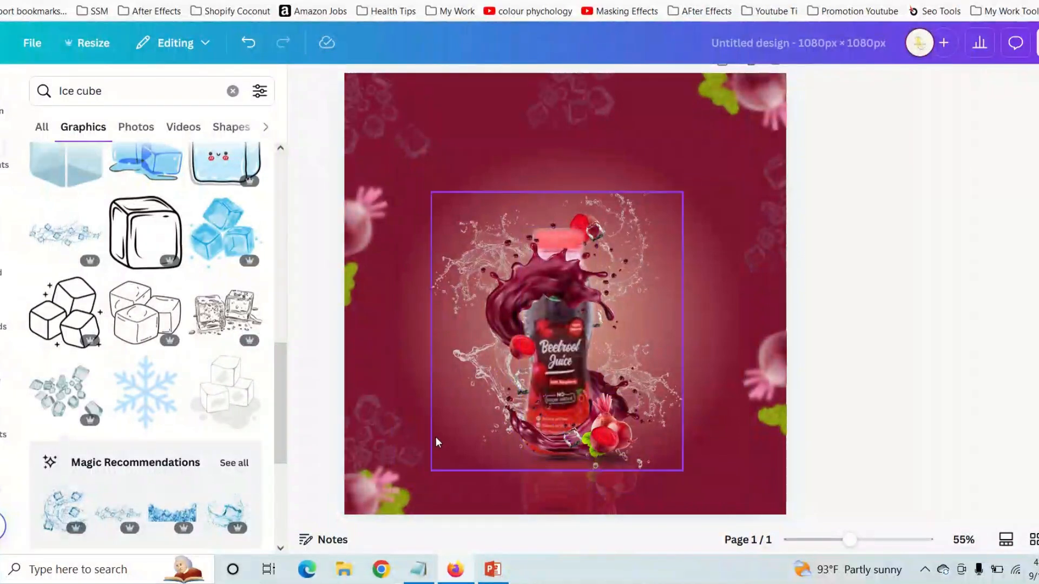
left_click(364, 426)
left_click_drag(365, 427, 359, 421)
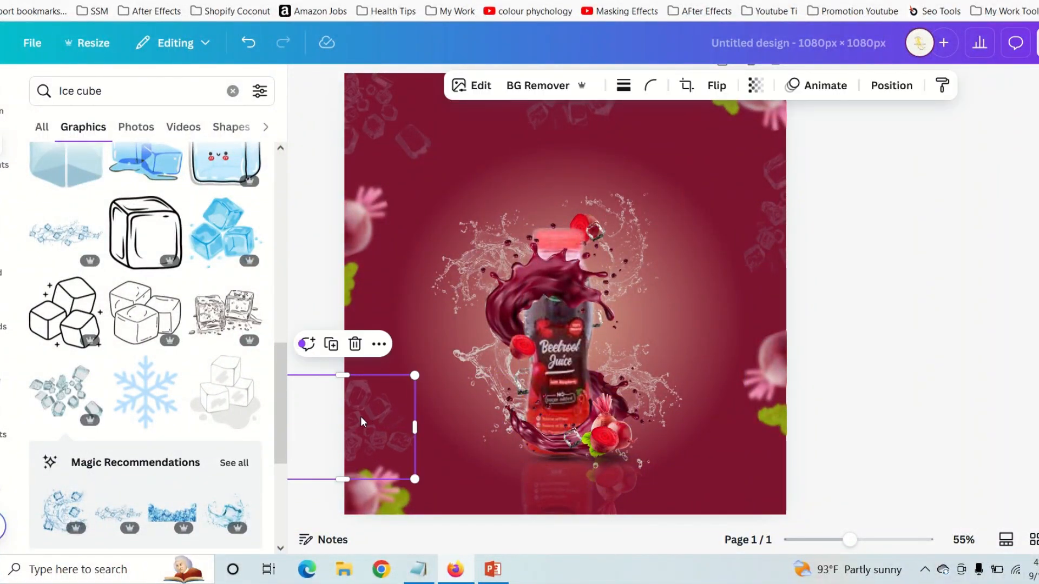
Step: Duplicate the lower-left ice cube cluster and place the copy in the canvas's bottom-right corner below the blurred beetroot
key("ctrl+d")
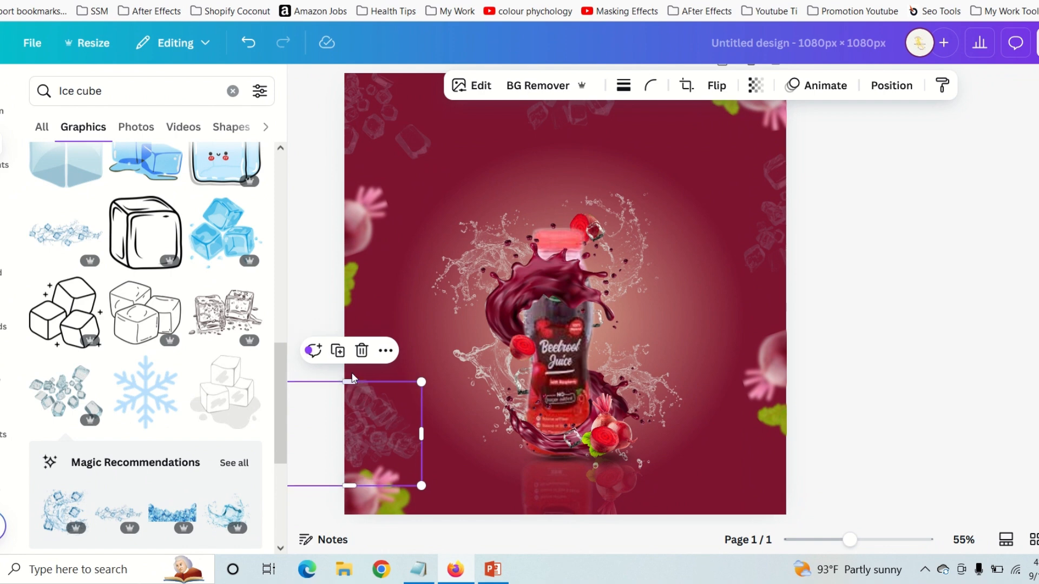
left_click_drag(388, 448, 744, 485)
left_click(865, 438)
left_click(983, 315)
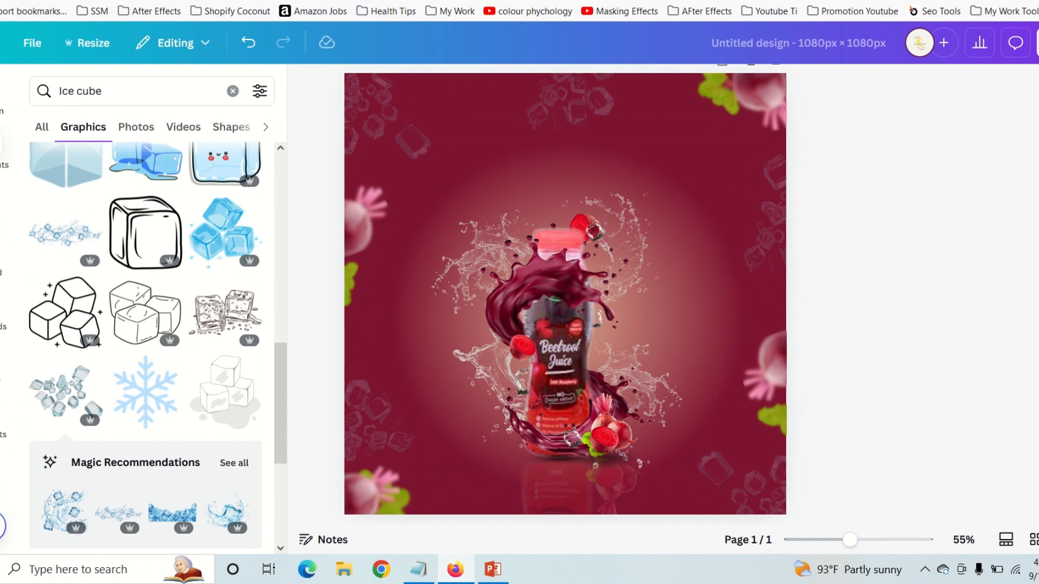
Step: Add a heading to the canvas with the text "Juice"
left_click(545, 318)
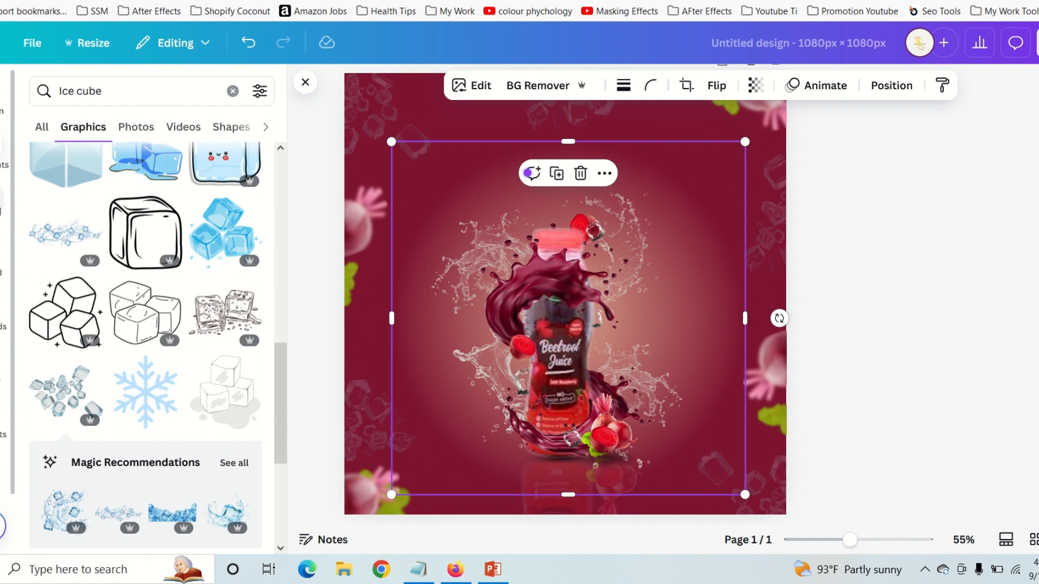
left_click(1, 200)
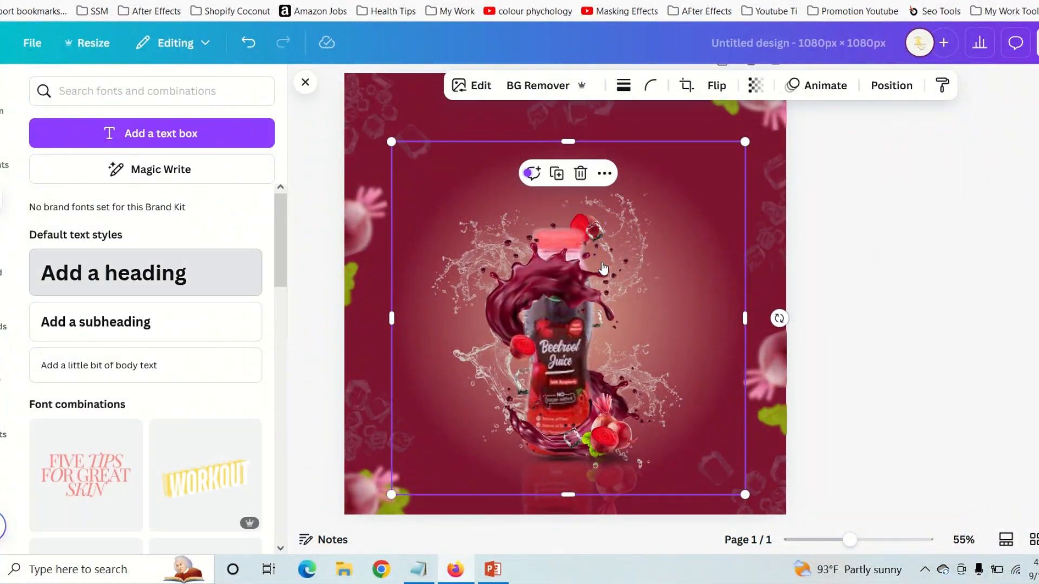
left_click(111, 272)
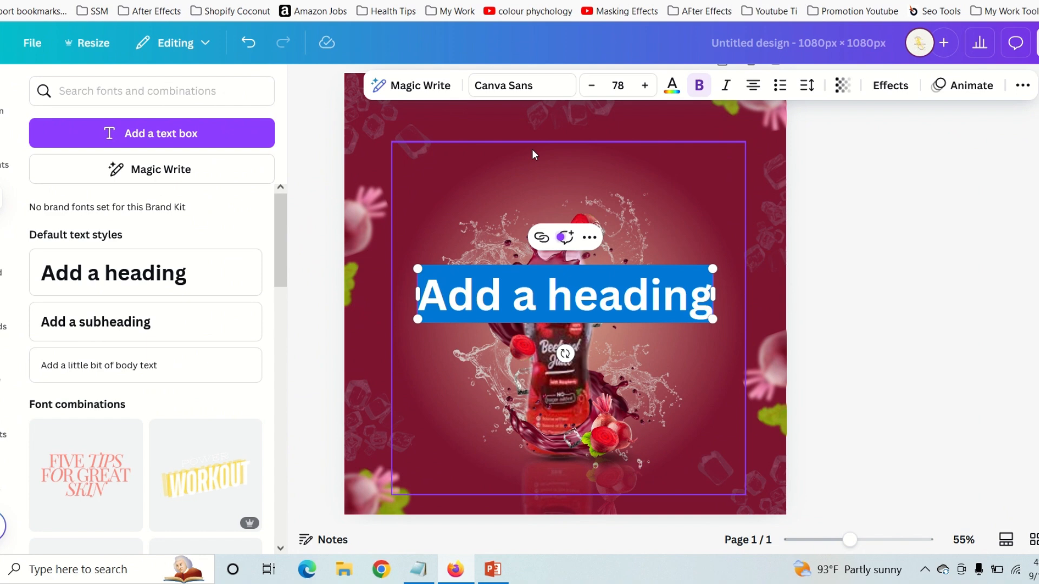
type("Juice")
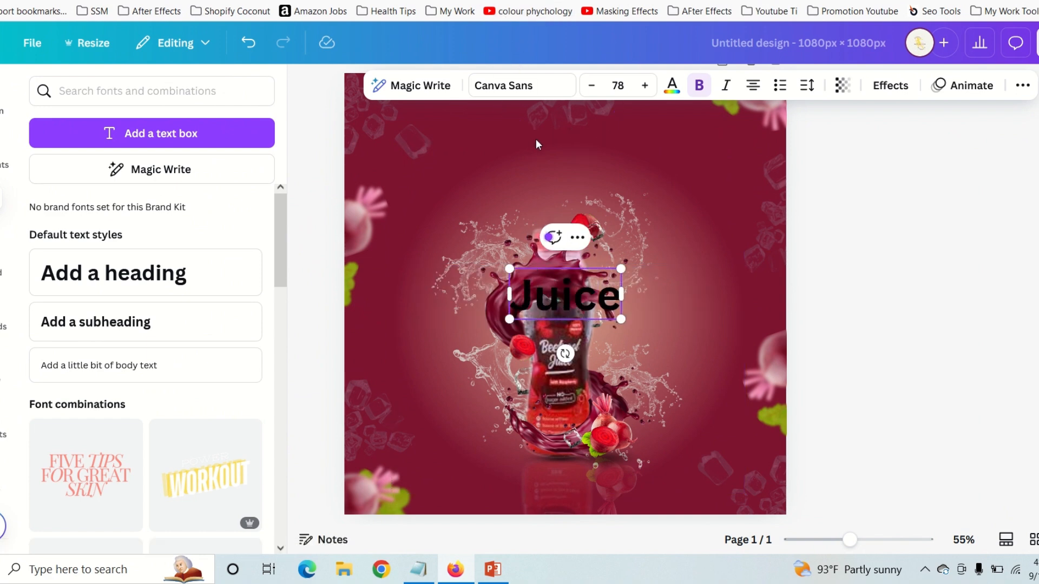
Step: Set the Juice heading's font to Borsok and its size to 125
left_click(511, 87)
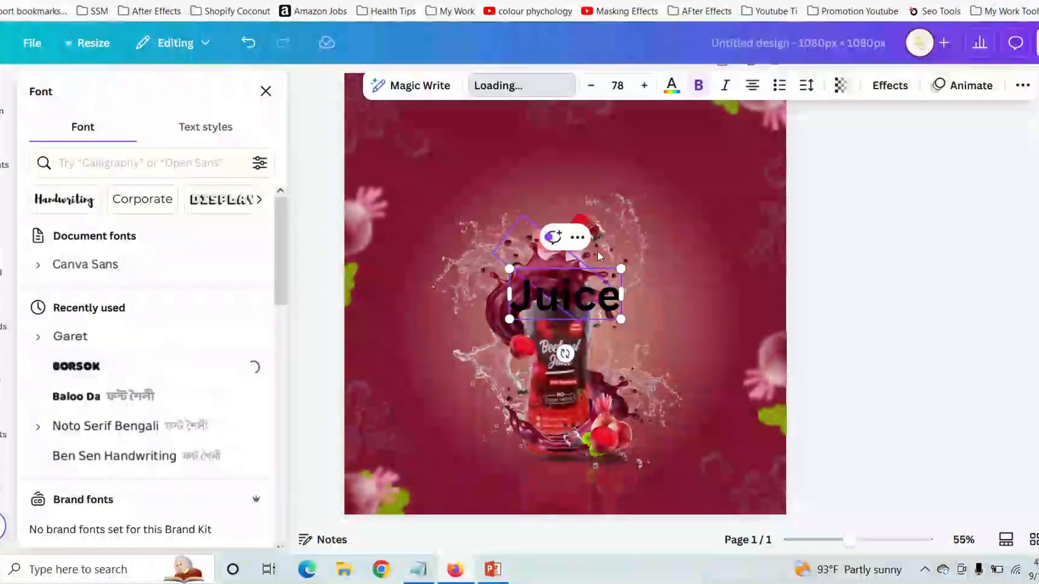
left_click(615, 87)
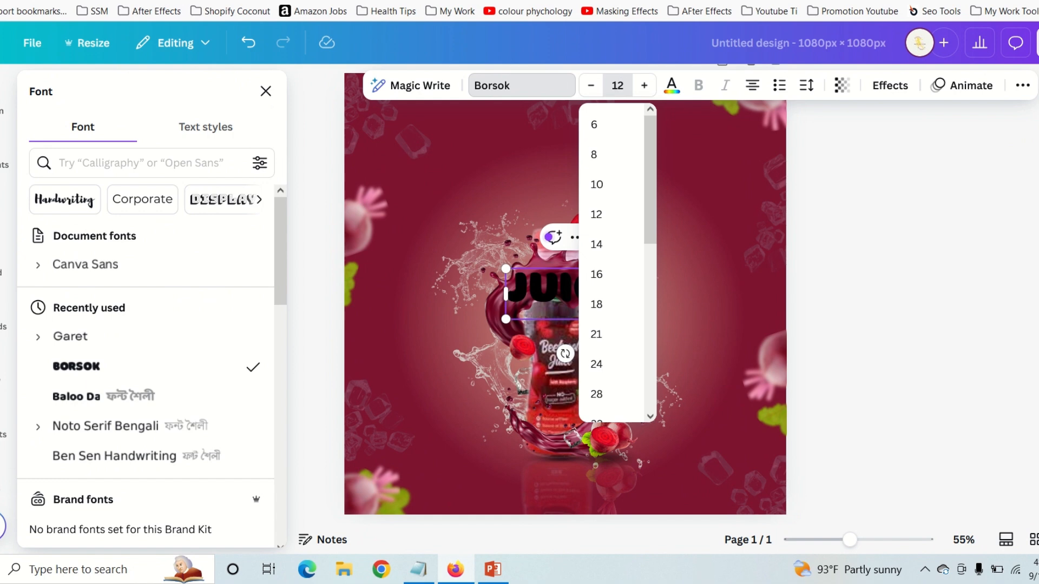
type("125")
key("Return")
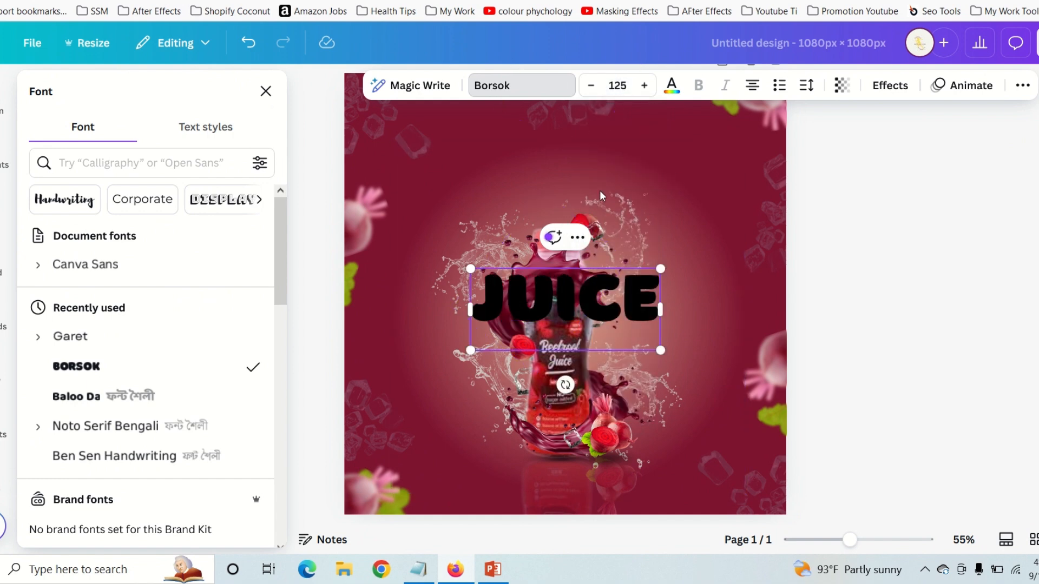
Step: Change the text colour of the Juice heading to white
left_click(670, 87)
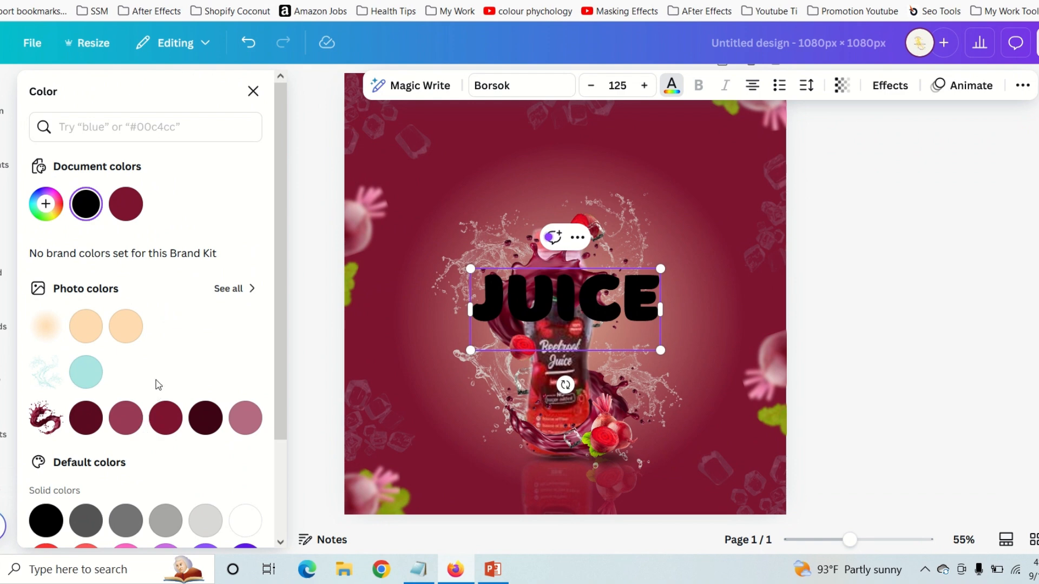
scroll(156, 379, "down", 3)
left_click(245, 399)
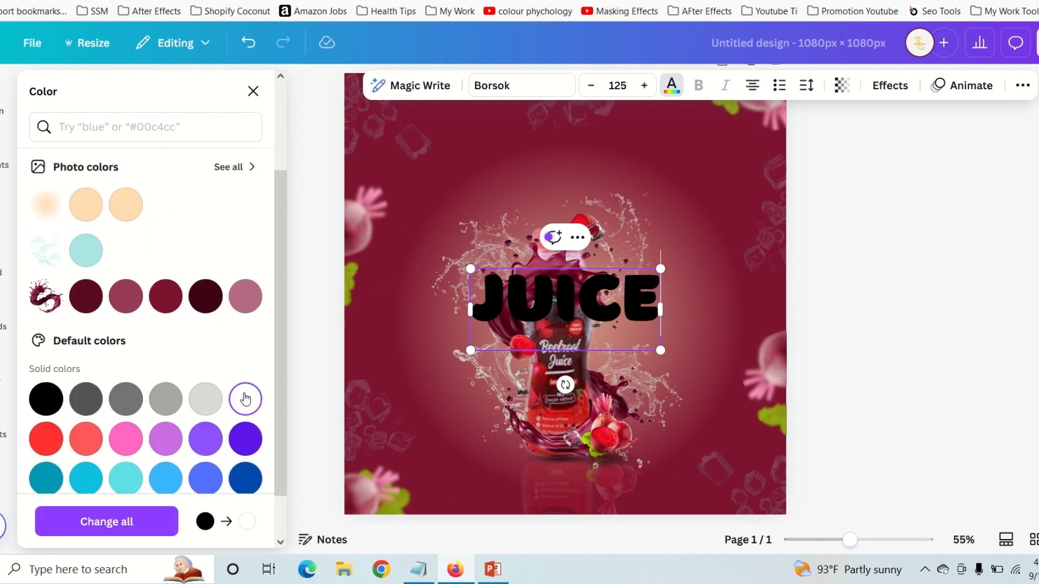
double_click(572, 303)
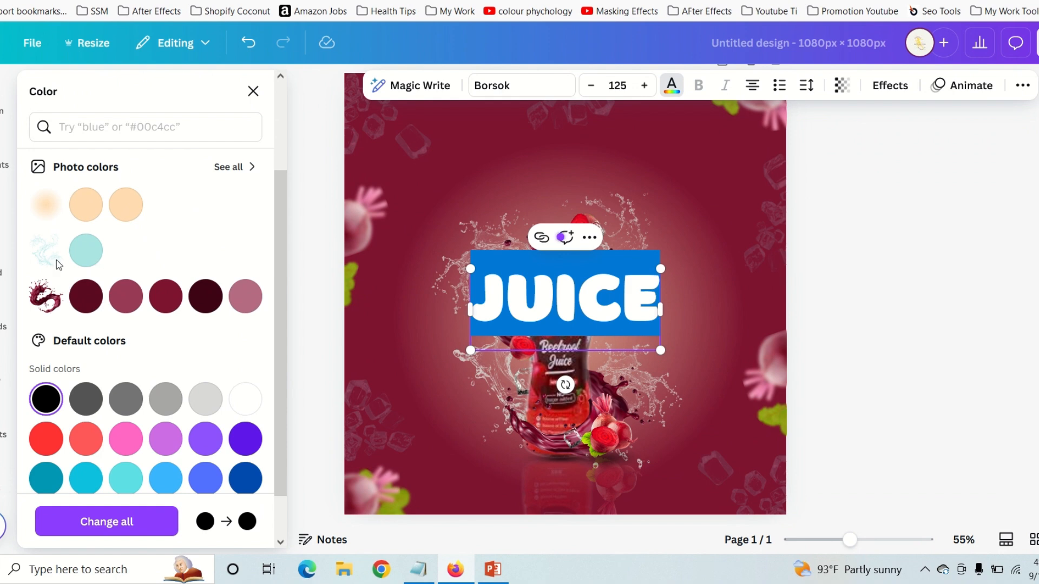
left_click(240, 403)
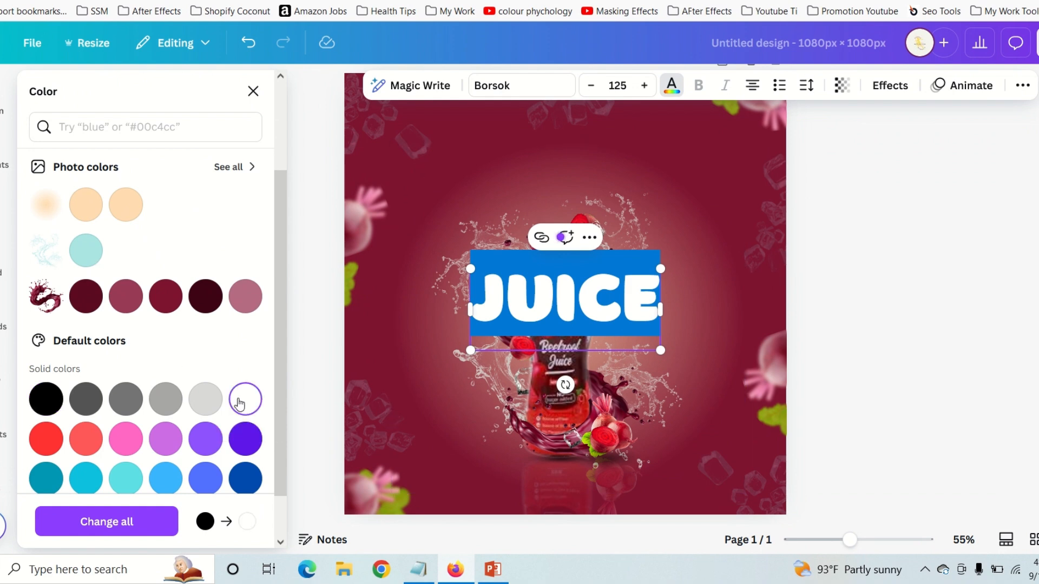
left_click(512, 311)
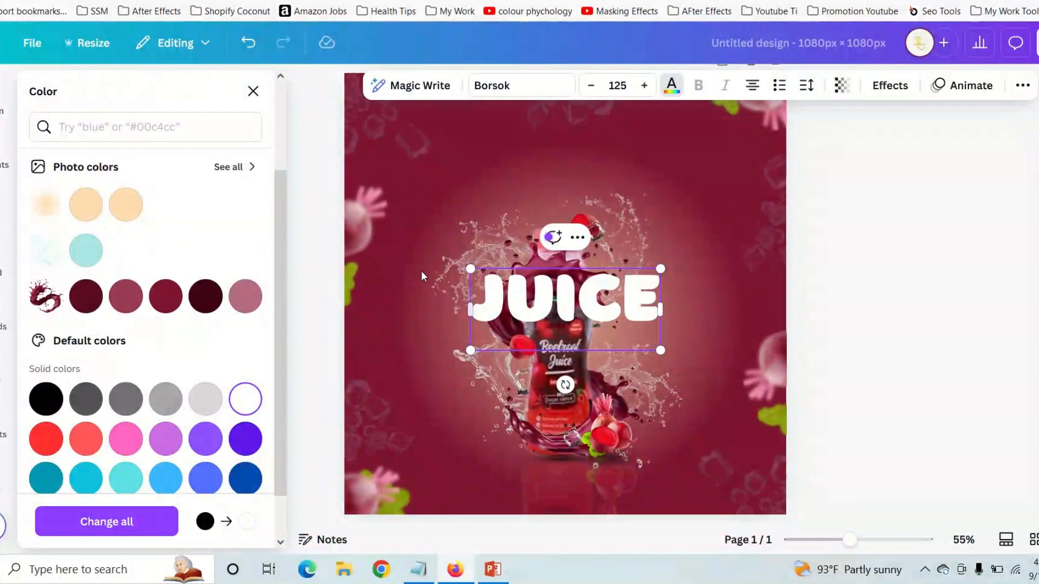
left_click(437, 285)
left_click(868, 249)
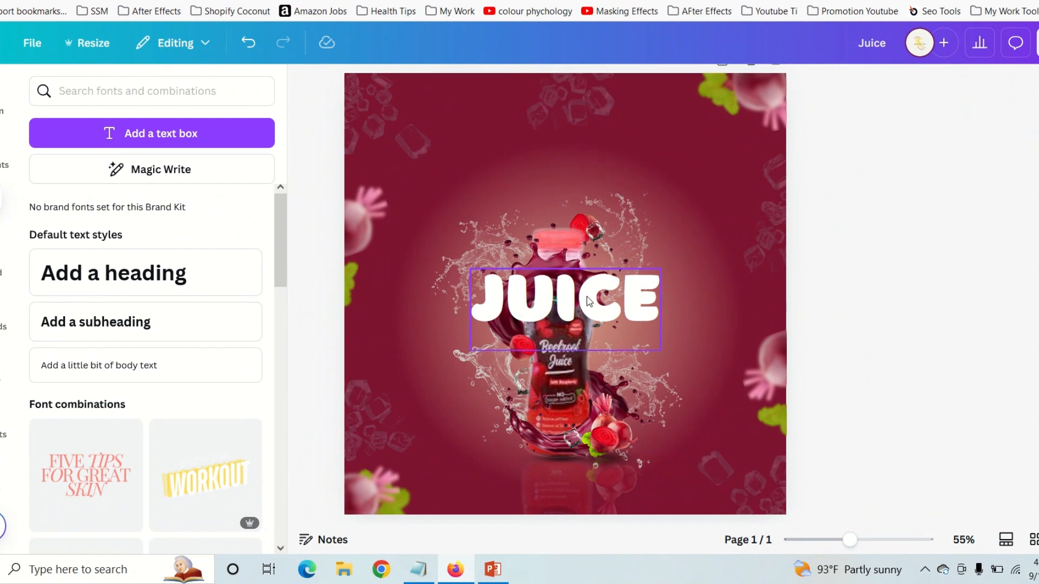
Step: Move the Juice heading above the bottle toward the canvas's upper left and duplicate it with the copy at font size 50
left_click_drag(587, 297, 505, 167)
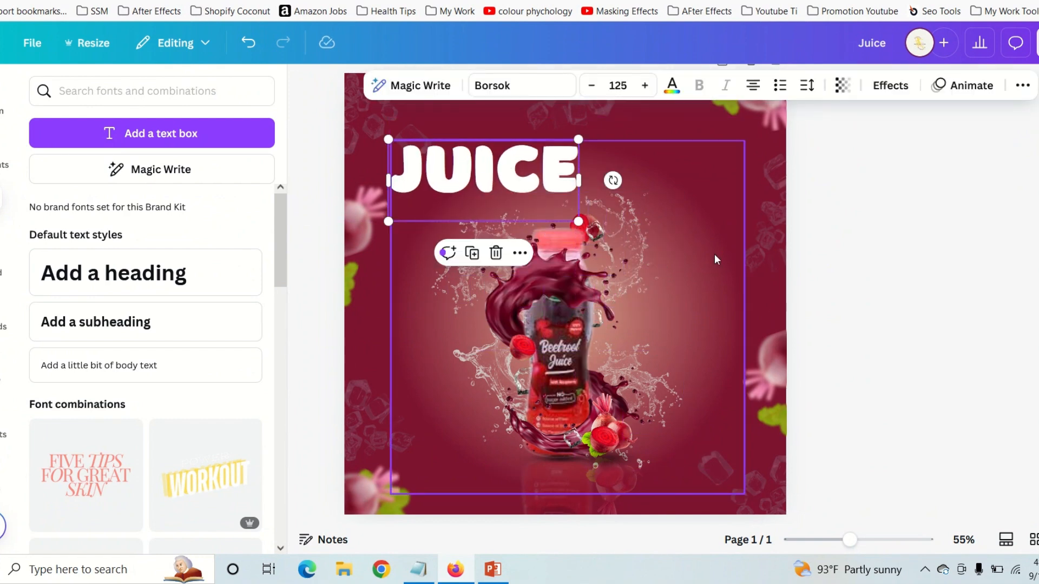
scroll(497, 242, "up", 1)
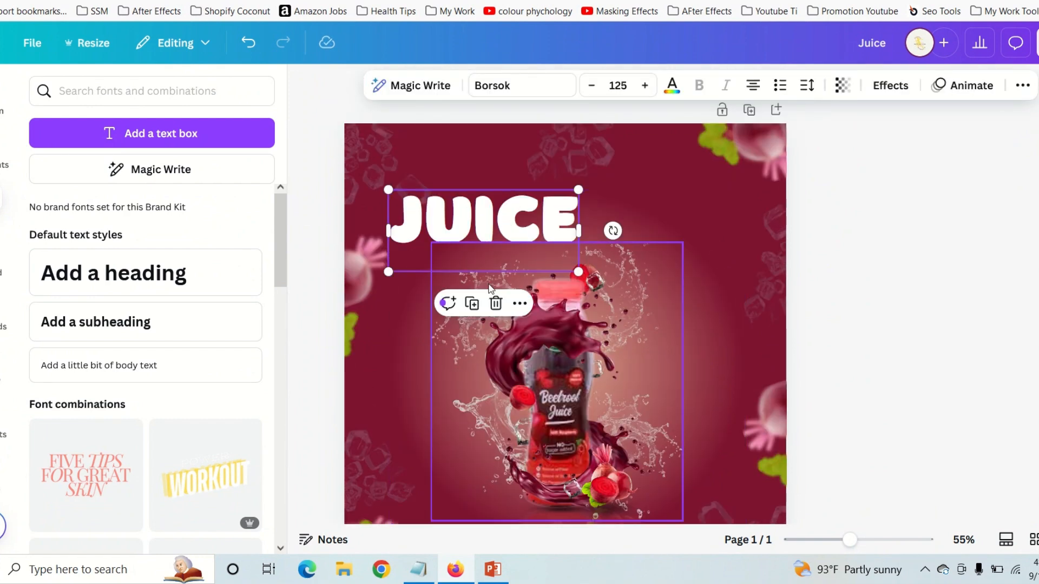
left_click(472, 304)
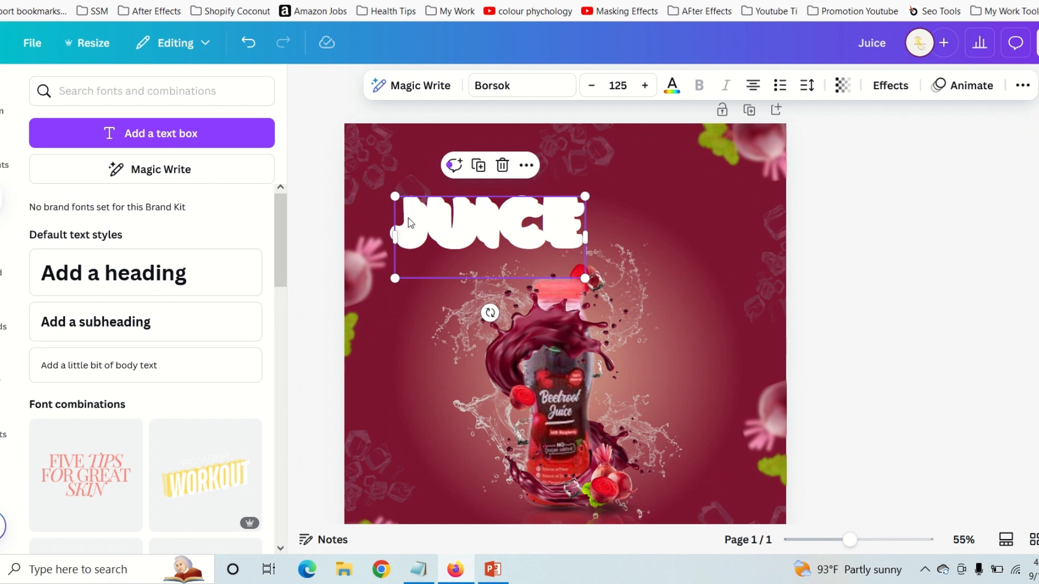
left_click_drag(410, 199, 533, 255)
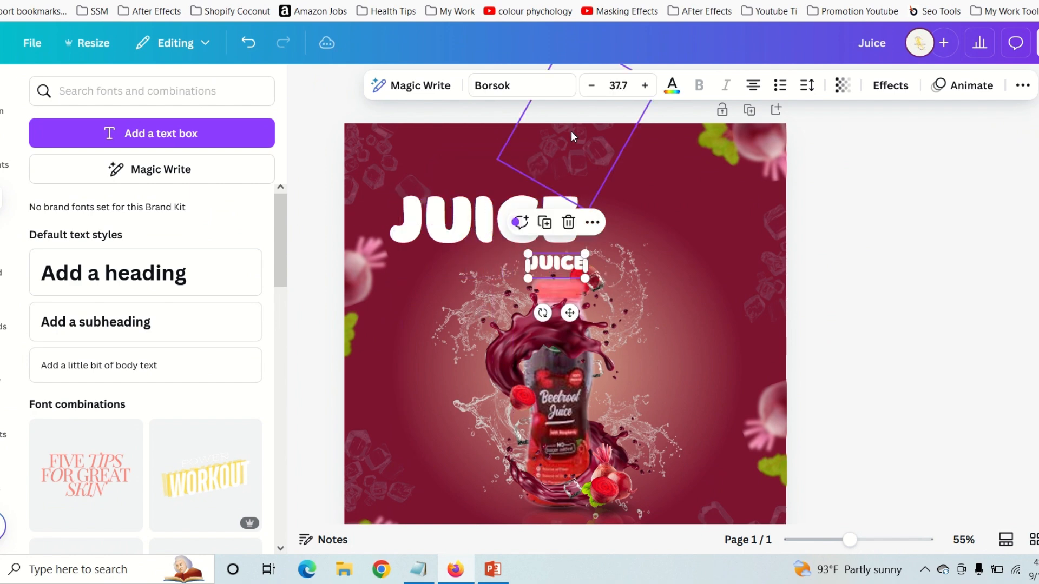
left_click(617, 85)
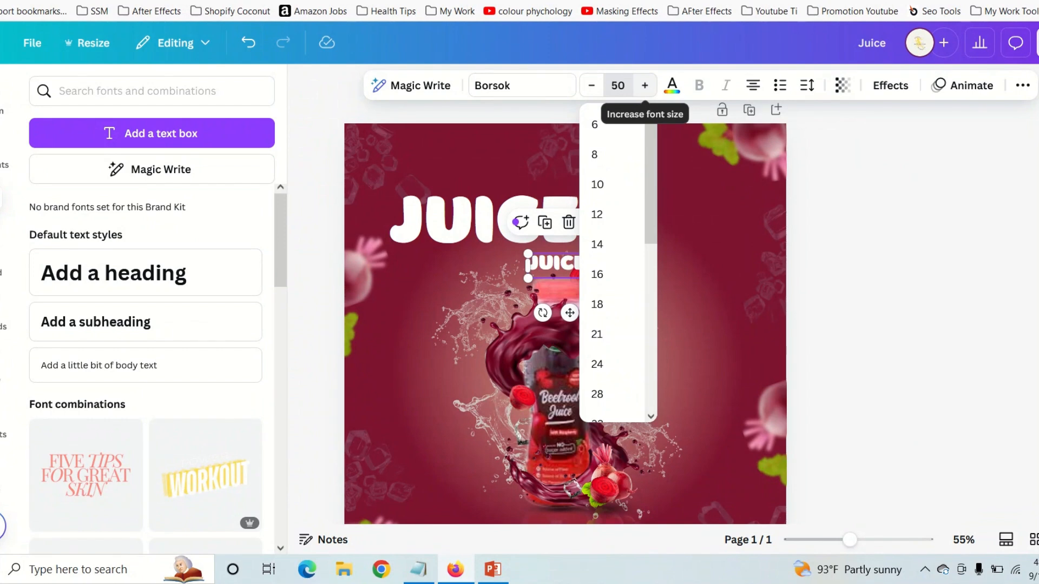
key("Return")
Step: Place the small Juice copy above the start of the large heading and replace its text with "FRESS"
left_click_drag(561, 264, 437, 185)
double_click(437, 185)
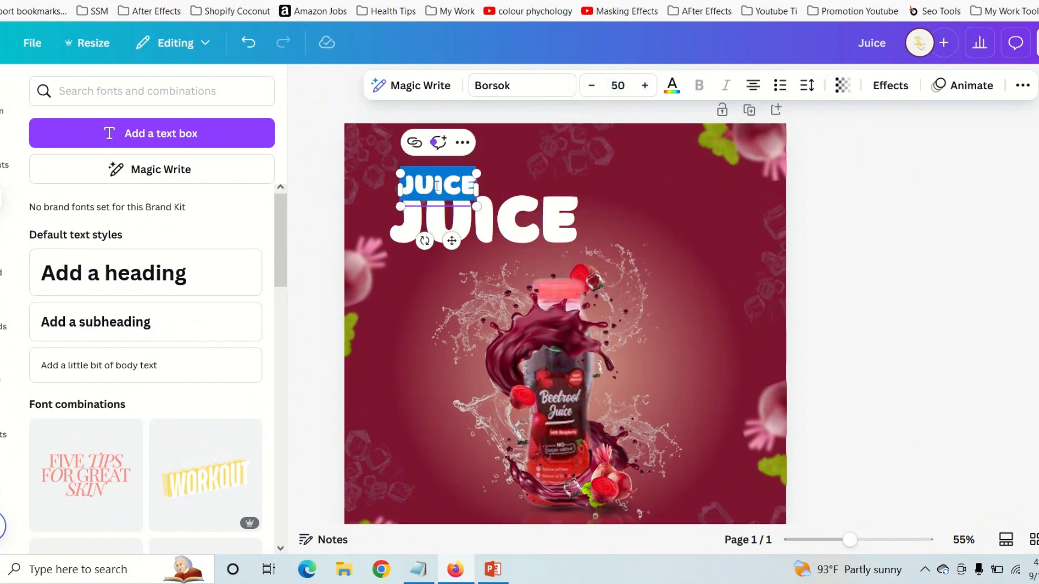
type("FRESS")
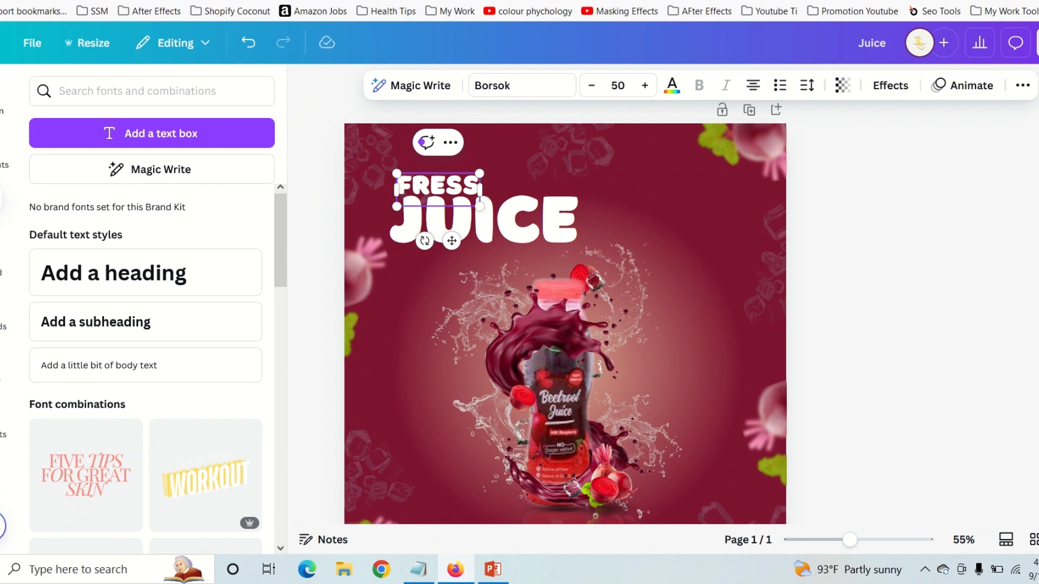
left_click(835, 211)
Step: Nudge the FRESS text slightly up and to the right above the JUICE heading
left_click(433, 187)
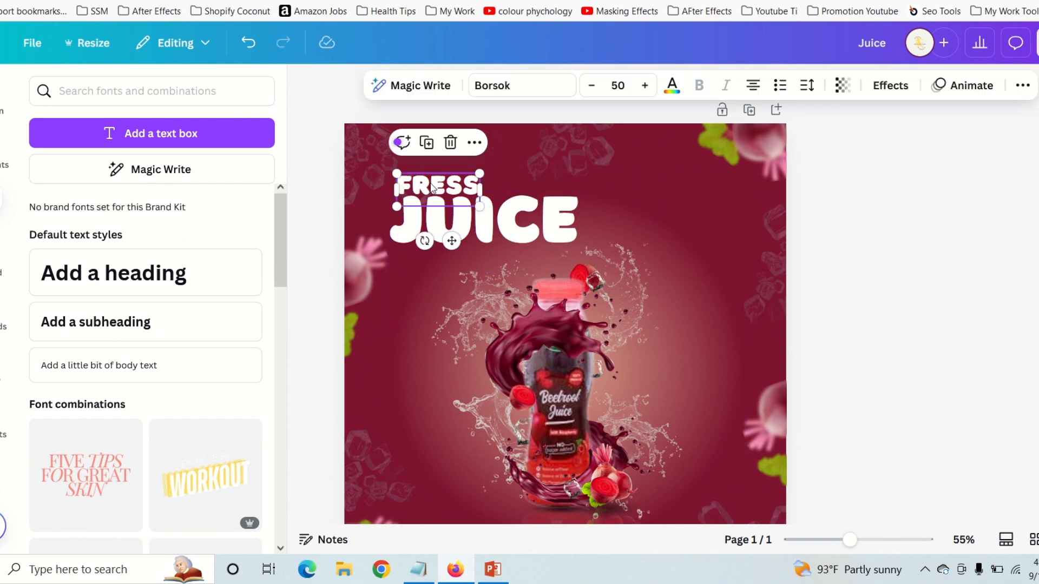
key("Up")
key("Up")
key("Up")
key("Up")
key("Up")
key("Right")
key("Right")
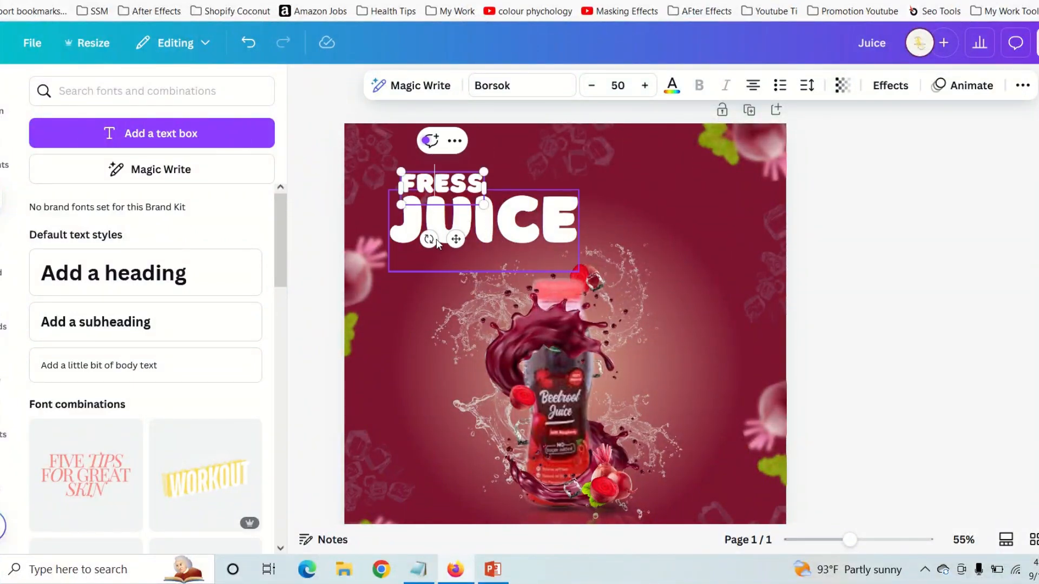
Step: Duplicate the FRESS text and place the copy beneath the JUICE heading
left_click(829, 198)
left_click_drag(452, 194, 479, 274)
left_click(438, 139)
key("Escape")
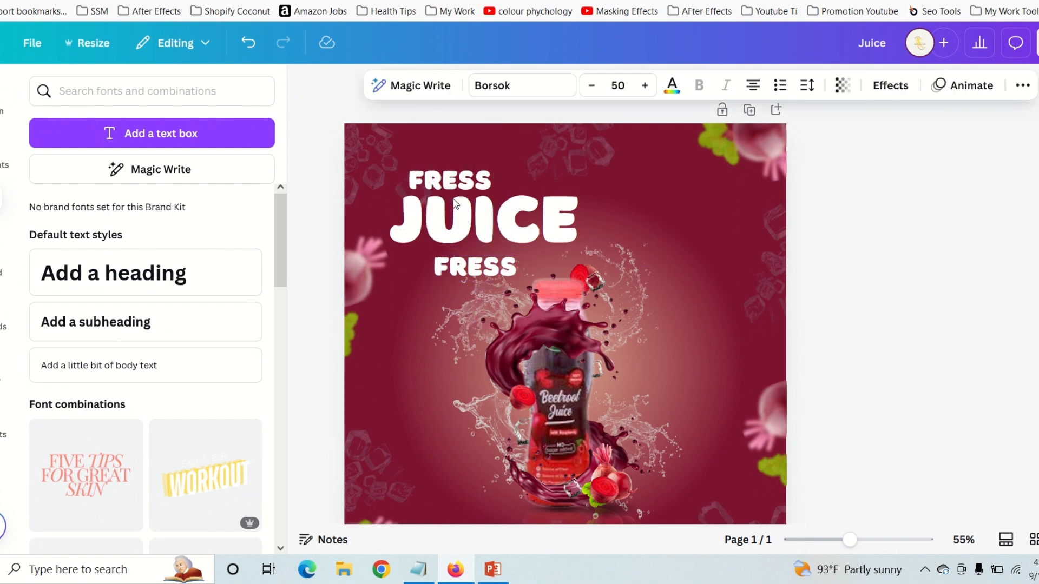
Step: Nudge the upper FRESS text left and slightly down so it sits close above the JUICE heading
key("shift+Left")
key("Left")
key("Left")
key("Left")
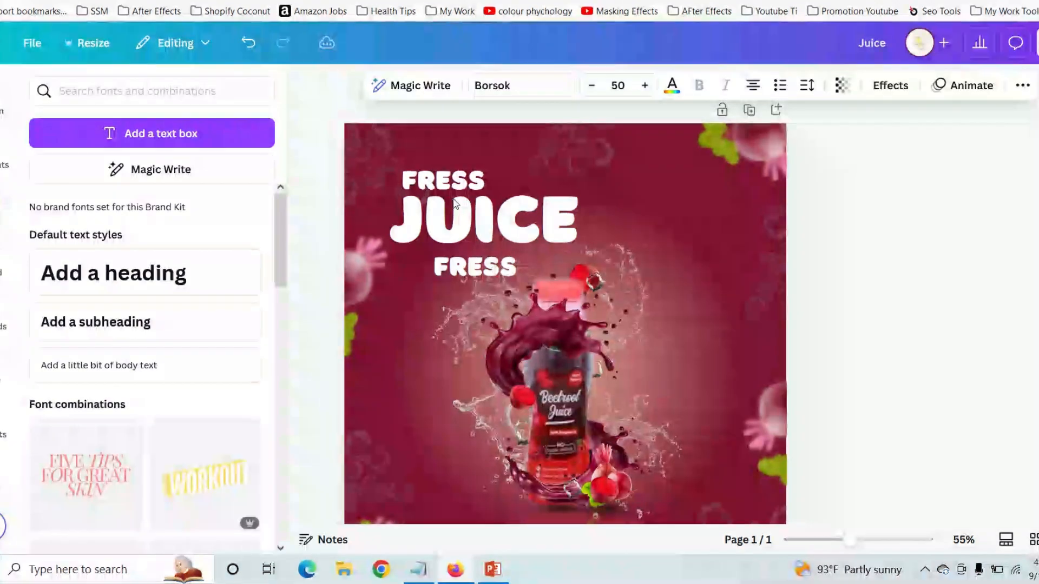
key("Down")
key("Down")
key("Down")
left_click(455, 204)
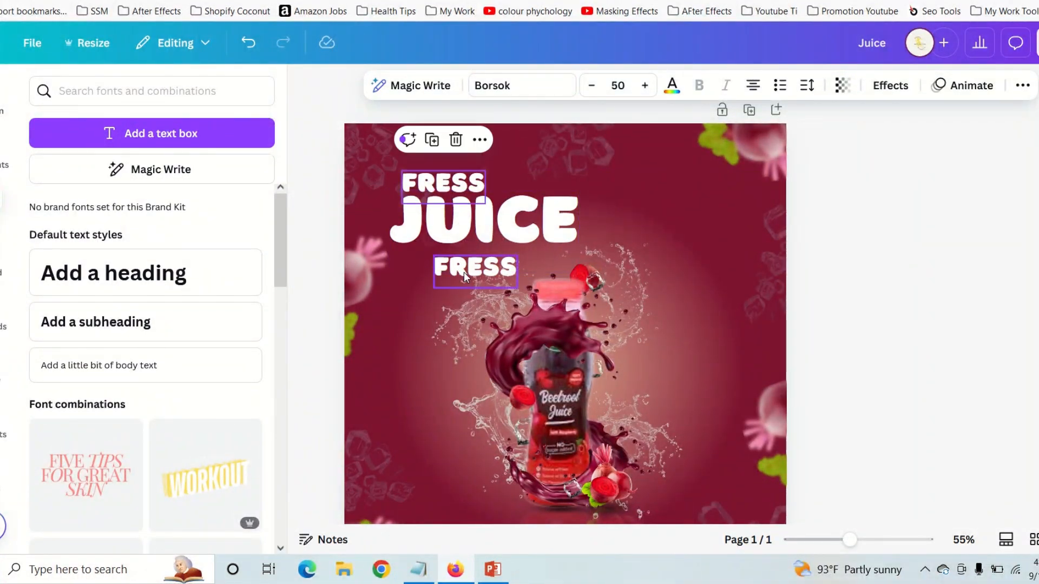
Step: Replace the text of the FRESS copy beneath the JUICE heading with "BEET BLAST"
left_click(463, 269)
left_click(463, 270)
type("B")
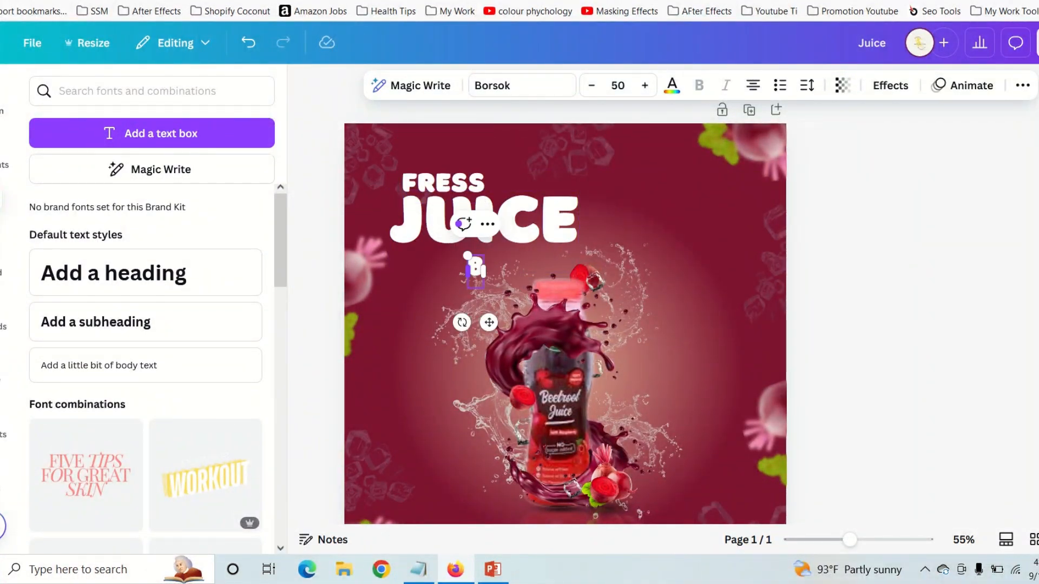
type("EET B")
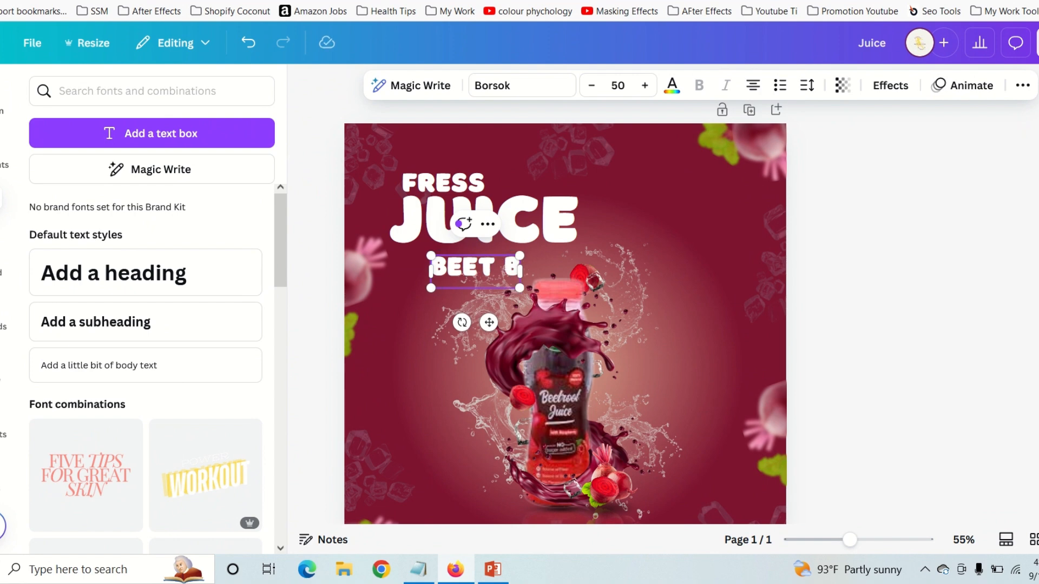
type("LAST")
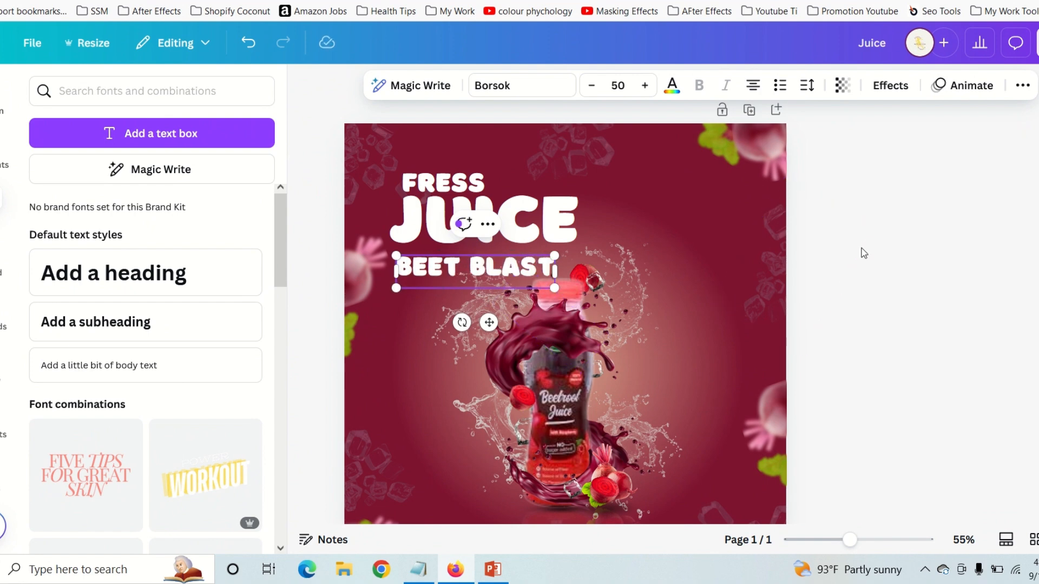
left_click(862, 251)
Step: Reduce the font size of the BEET BLAST text to 40
left_click(496, 270)
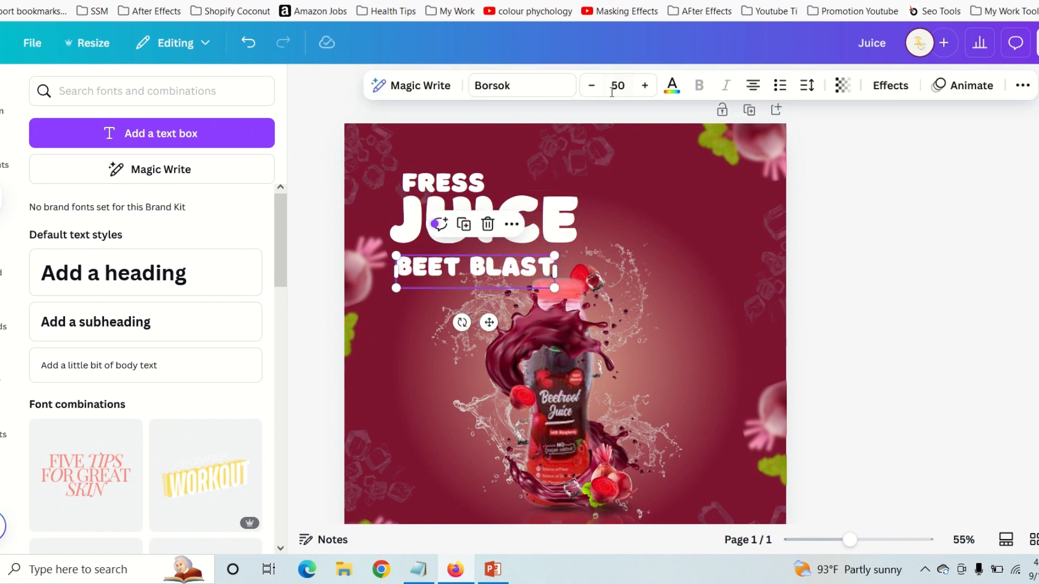
left_click(592, 87)
left_click(592, 86)
left_click(592, 87)
left_click(591, 87)
left_click(592, 87)
left_click(592, 87)
left_click(592, 87)
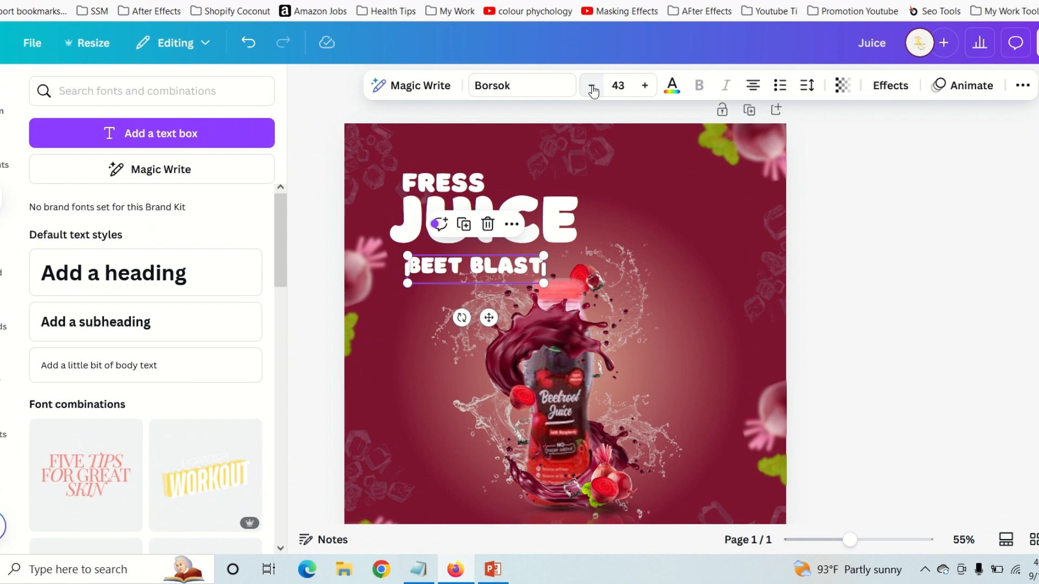
left_click(592, 88)
left_click(593, 89)
left_click(592, 89)
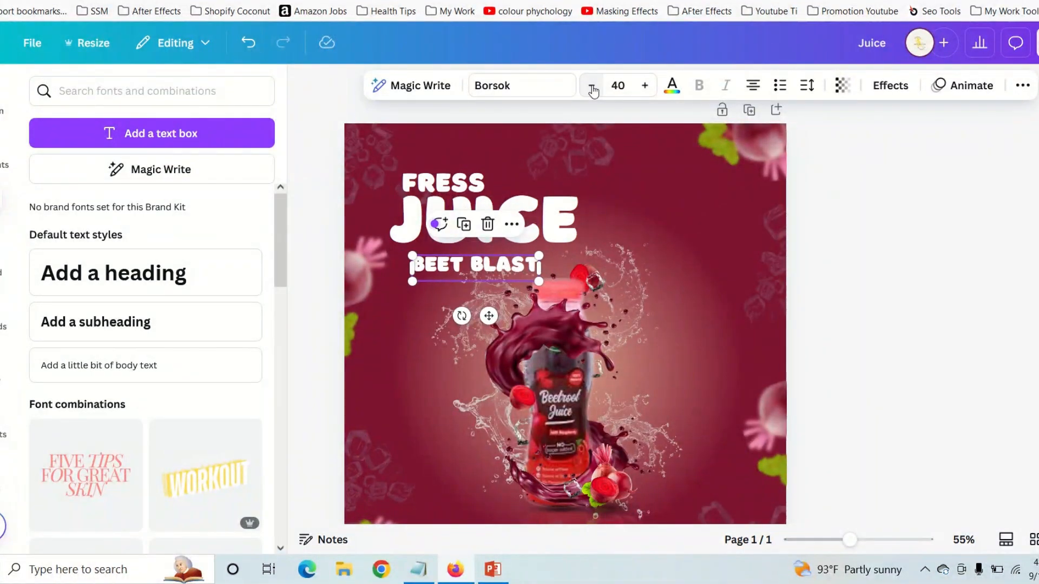
Step: Move the BEET BLAST text close beneath the JUICE heading, aligned with the heading's right end
left_click_drag(474, 269, 486, 258)
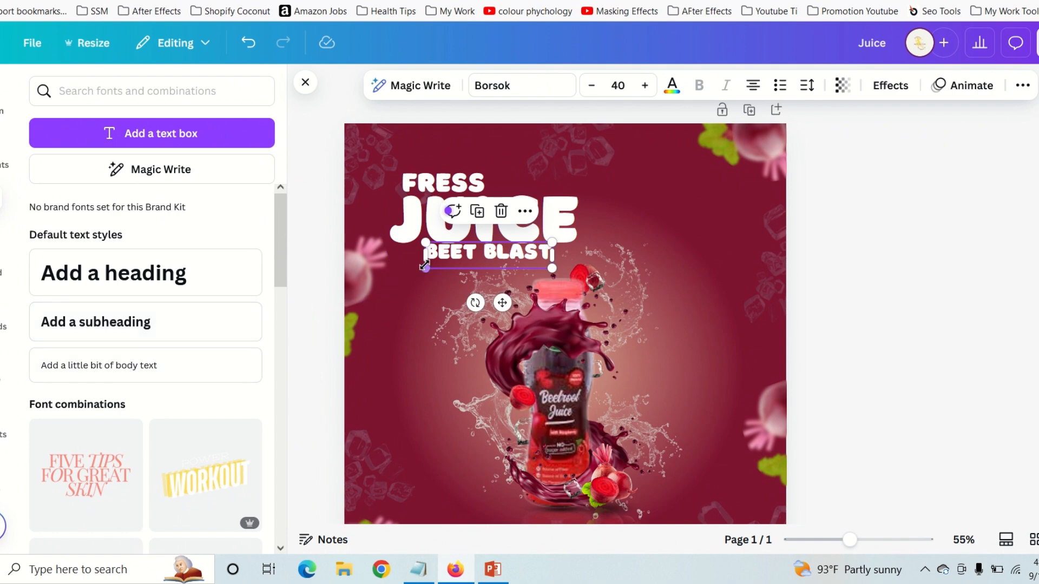
left_click_drag(451, 259, 465, 267)
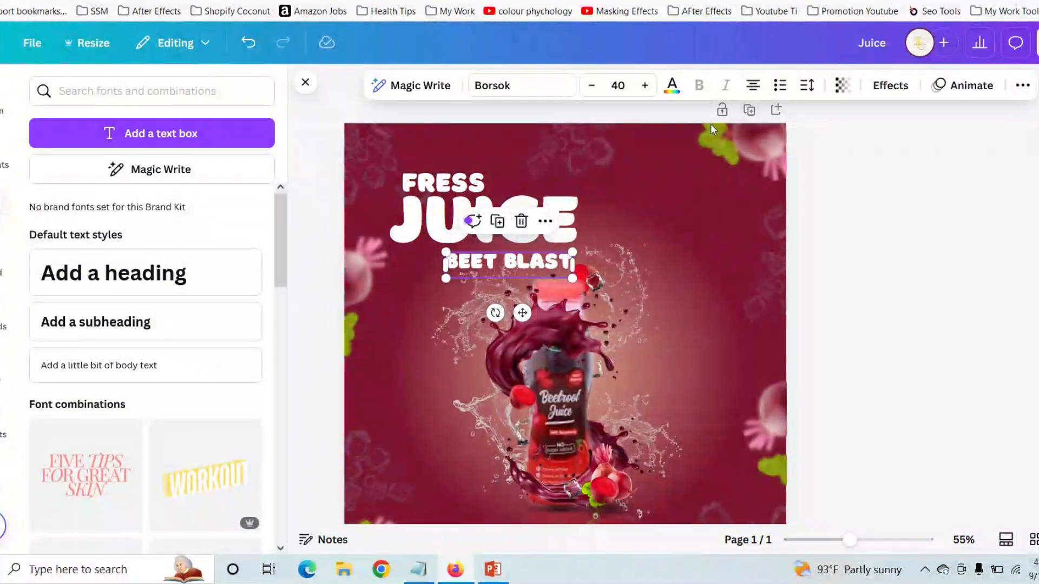
left_click(871, 306)
left_click_drag(499, 272, 504, 258)
left_click(867, 236)
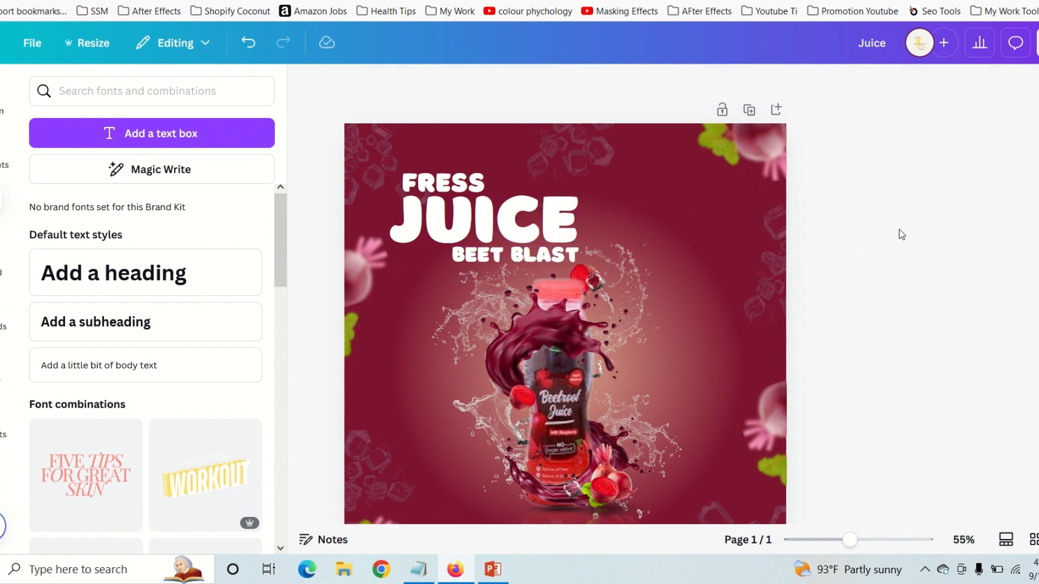
Step: Nudge the BEET BLAST text slightly down to leave a small gap under the JUICE heading
left_click(473, 262)
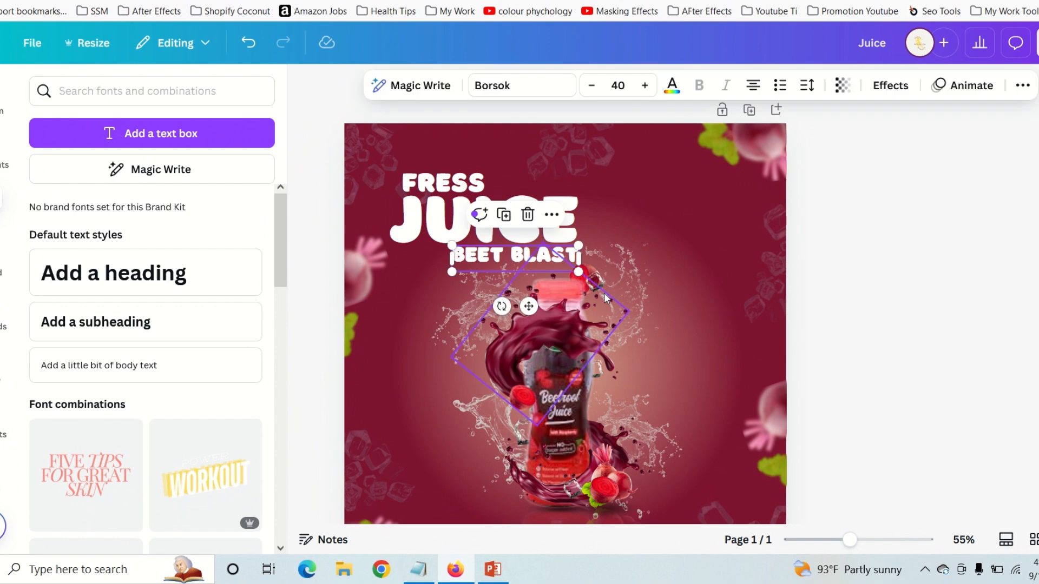
key("Down")
key("Down")
key("Down")
key("Down")
left_click(798, 228)
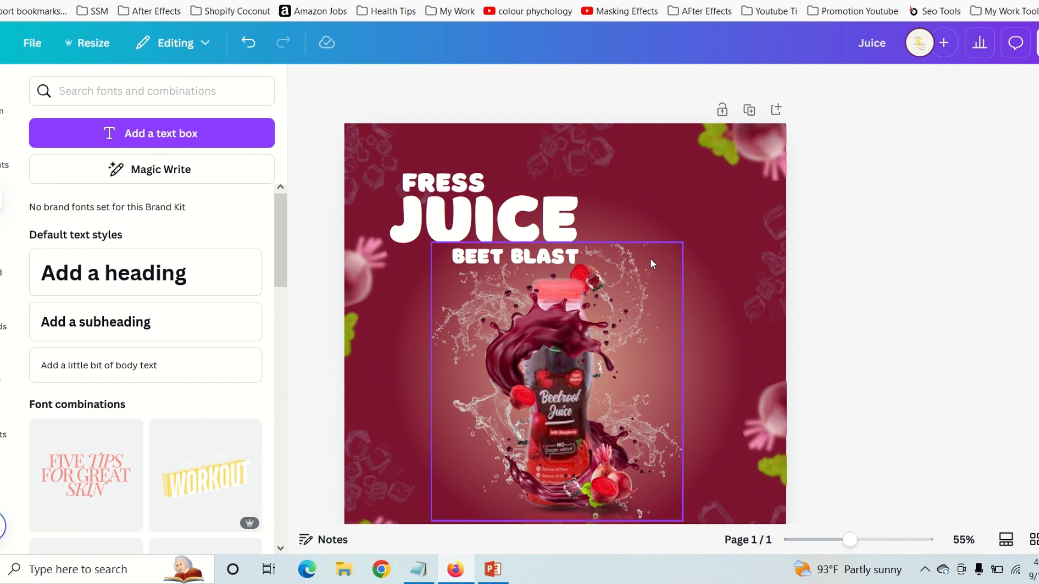
Step: Search the graphics library for "round discount typography"
scroll(908, 276, "down", 2)
scroll(803, 239, "up", 1)
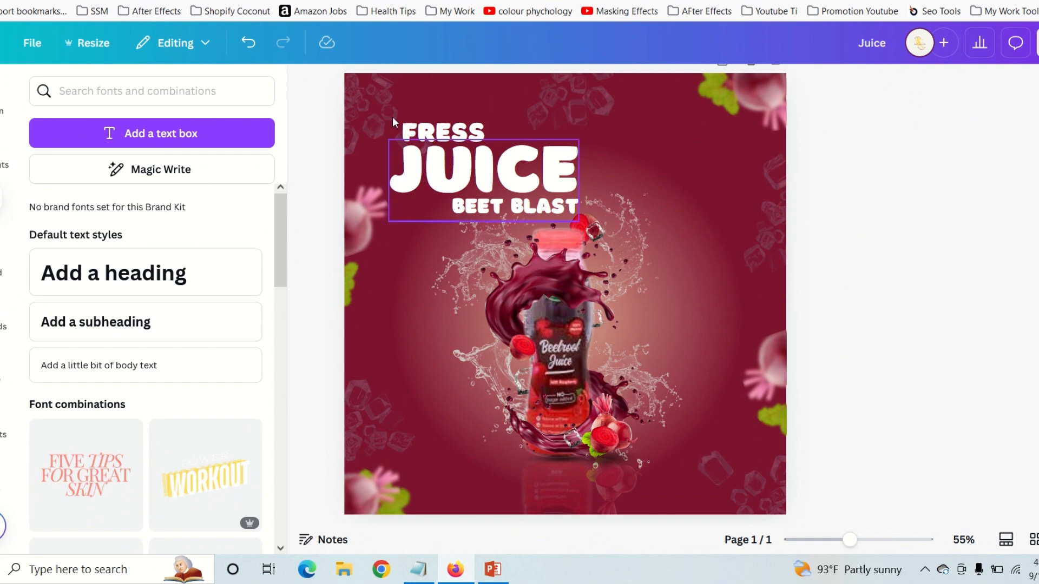
scroll(758, 244, "up", 1)
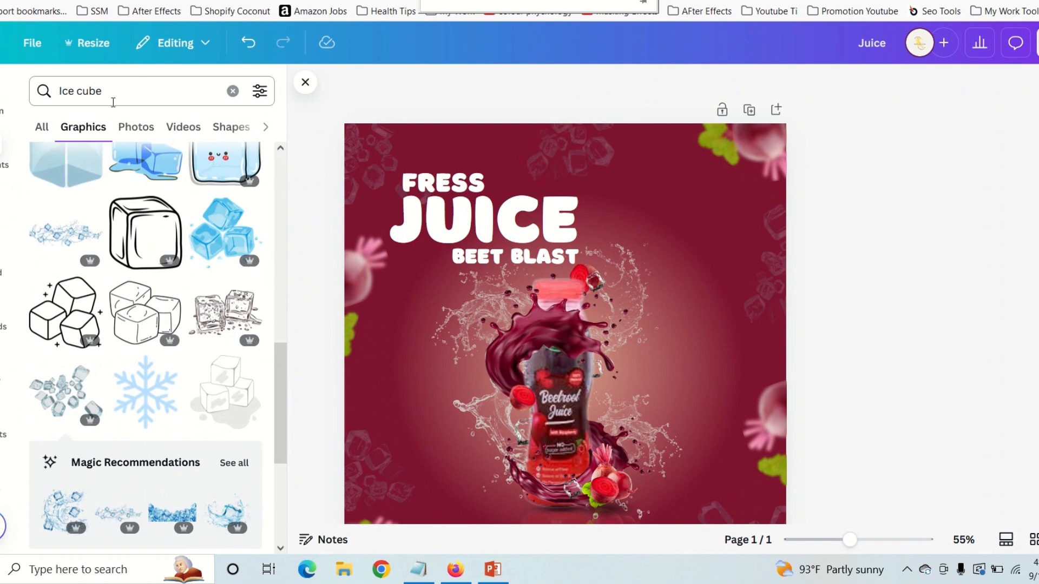
left_click_drag(119, 91, 61, 91)
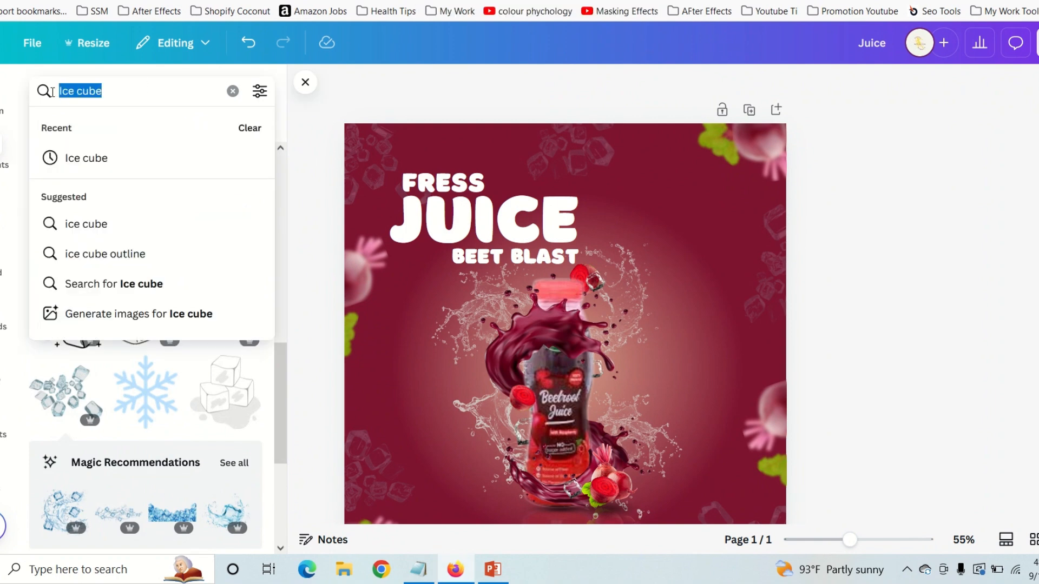
type("round")
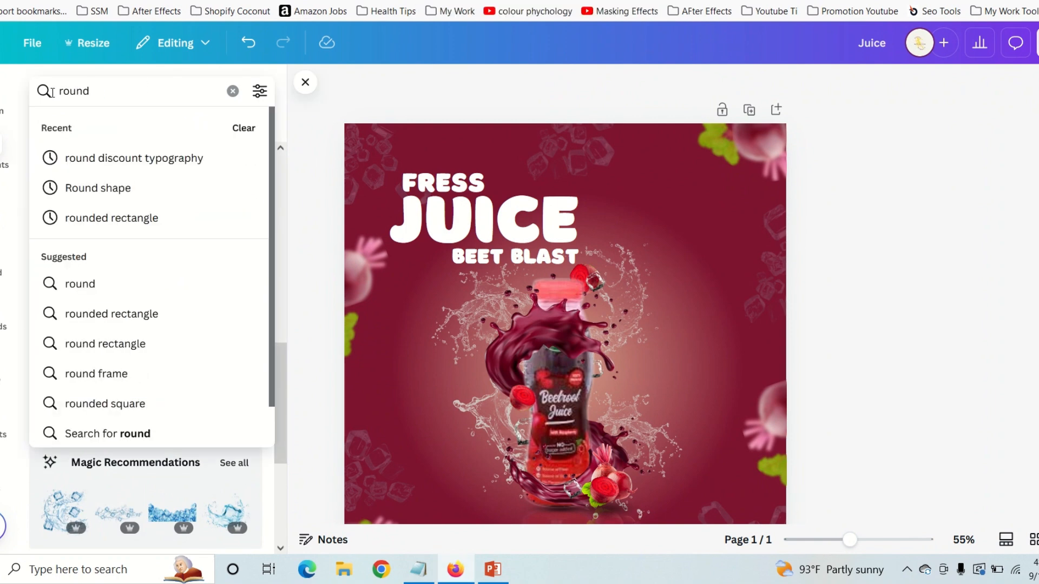
left_click(109, 158)
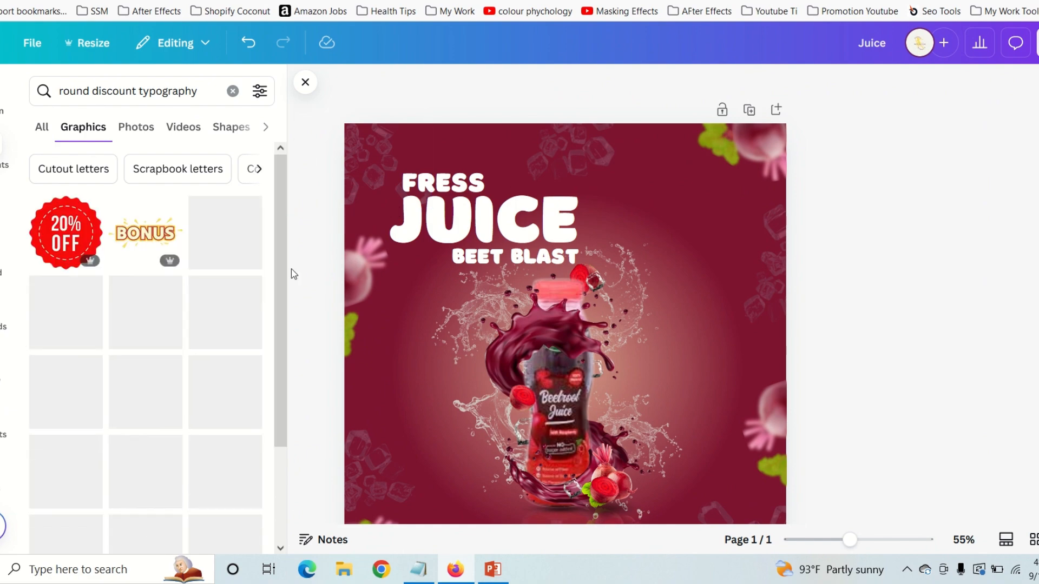
Step: Add the circular DISCOUNT lettering graphic and place it at reduced size to the right of the JUICE heading
scroll(141, 403, "down", 6)
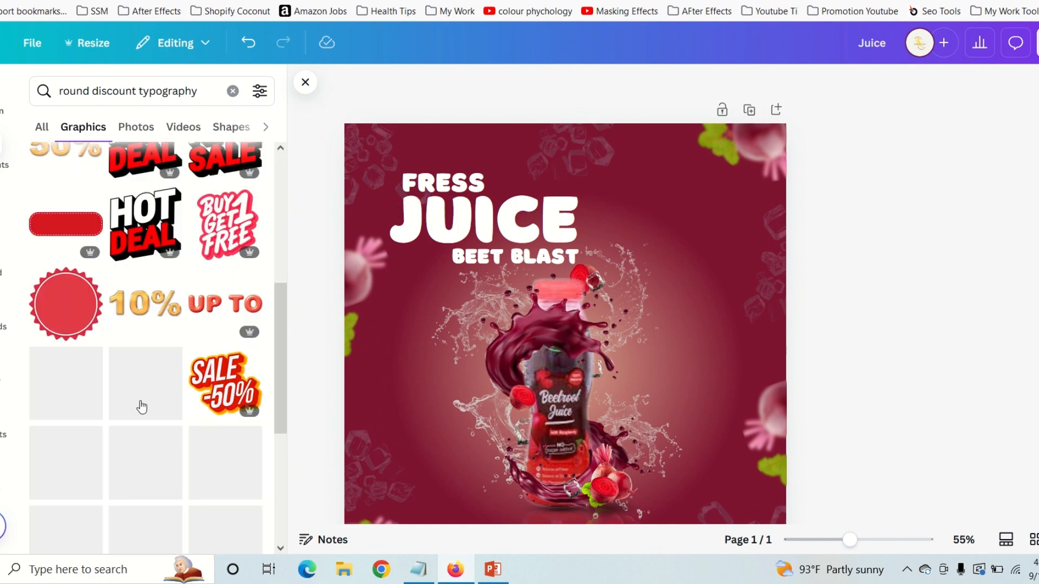
scroll(142, 404, "up", 3)
scroll(144, 405, "down", 1)
scroll(144, 405, "up", 4)
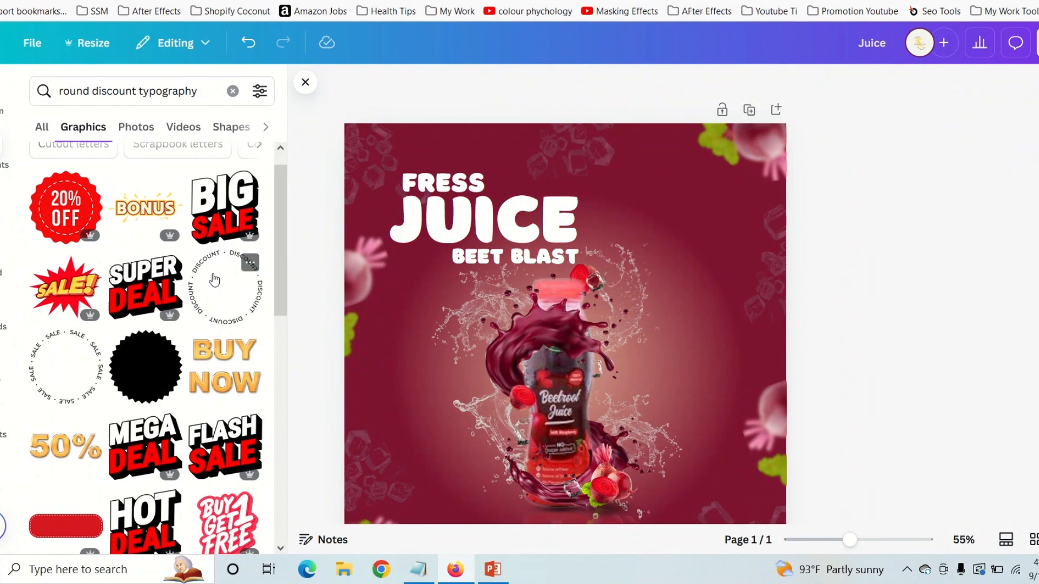
left_click(226, 286)
left_click_drag(594, 300, 711, 235)
left_click_drag(591, 193, 664, 249)
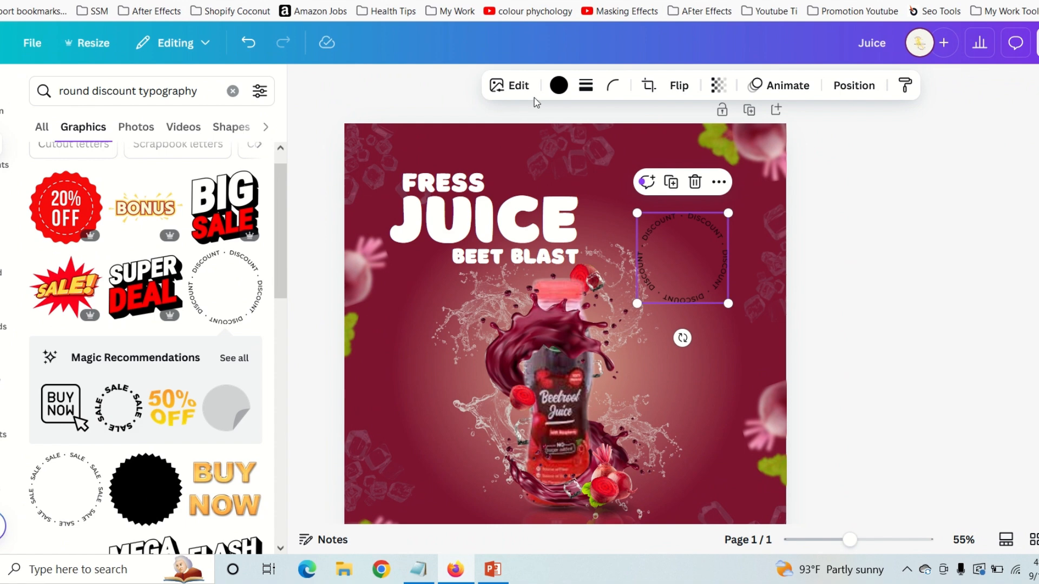
Step: Recolor the circular DISCOUNT graphic white and shrink it further to the right of the headline
left_click(558, 85)
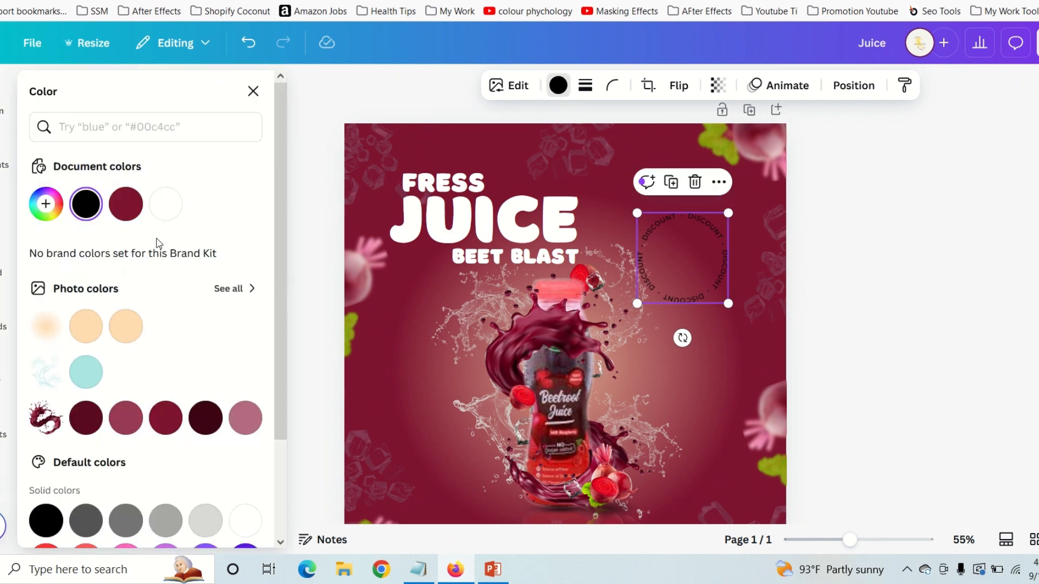
left_click(163, 208)
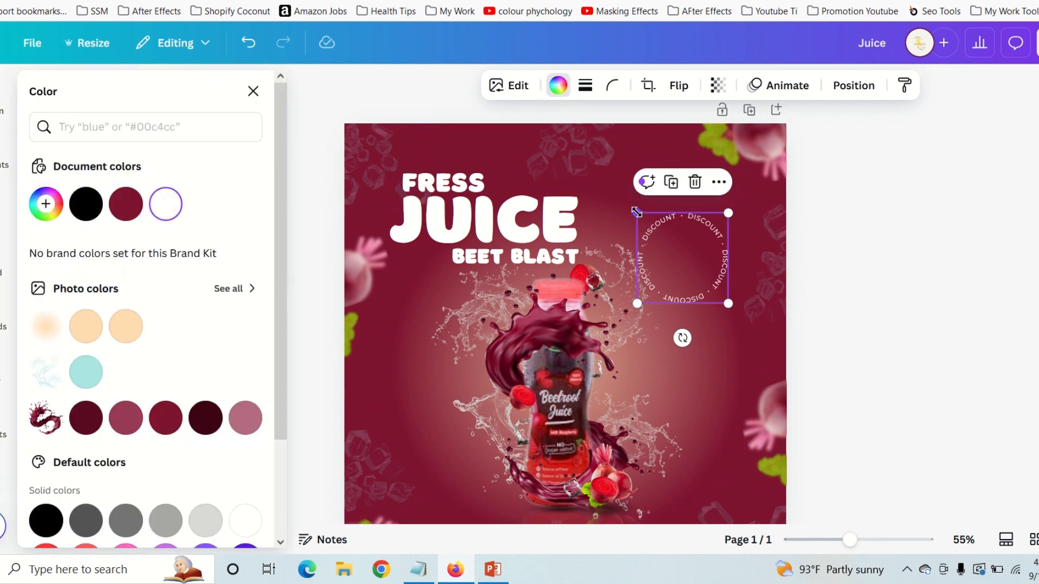
left_click_drag(637, 213, 704, 239)
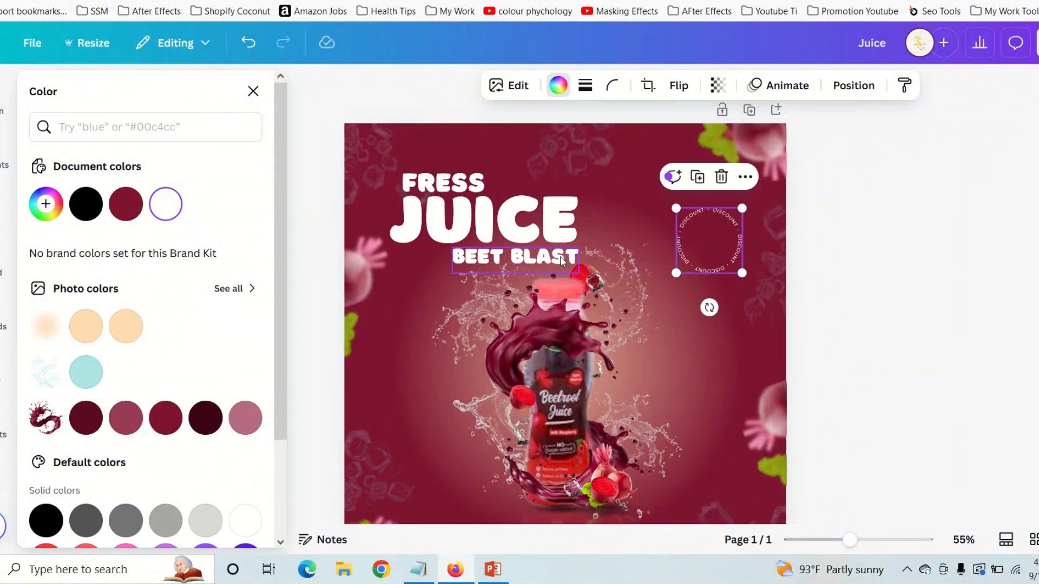
left_click(15, 223)
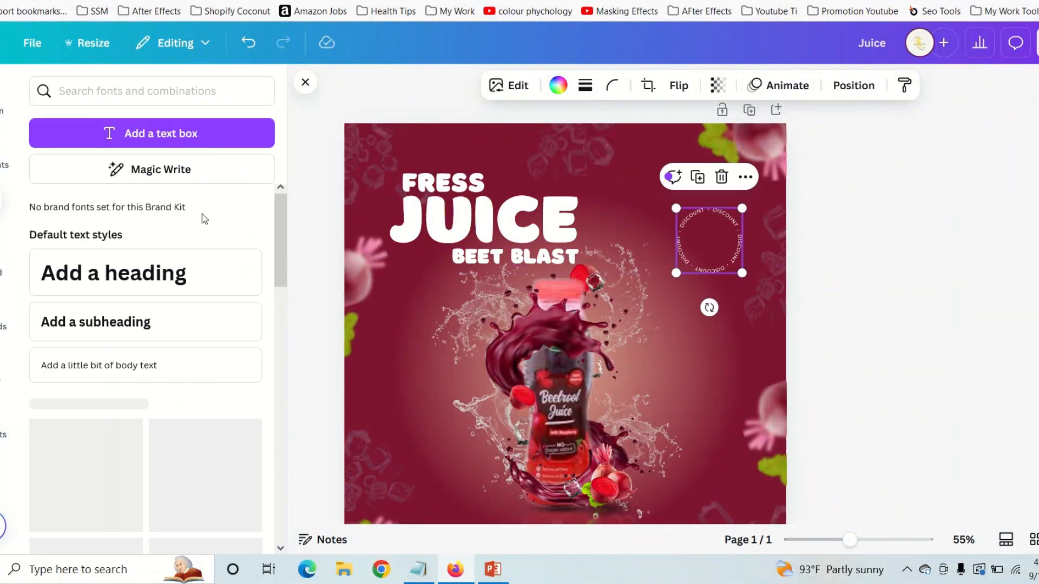
left_click(133, 272)
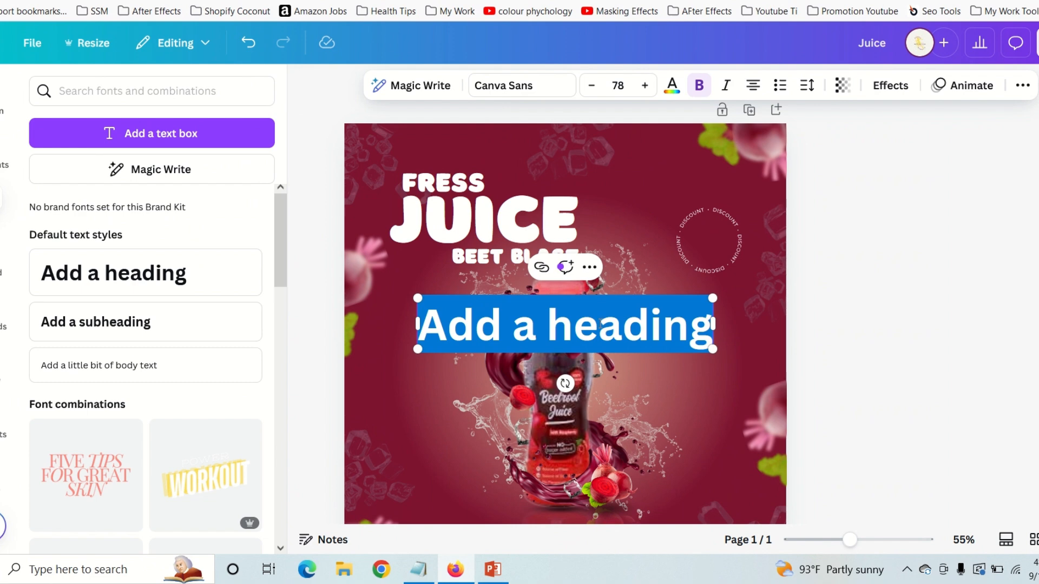
left_click(664, 243)
left_click(658, 338)
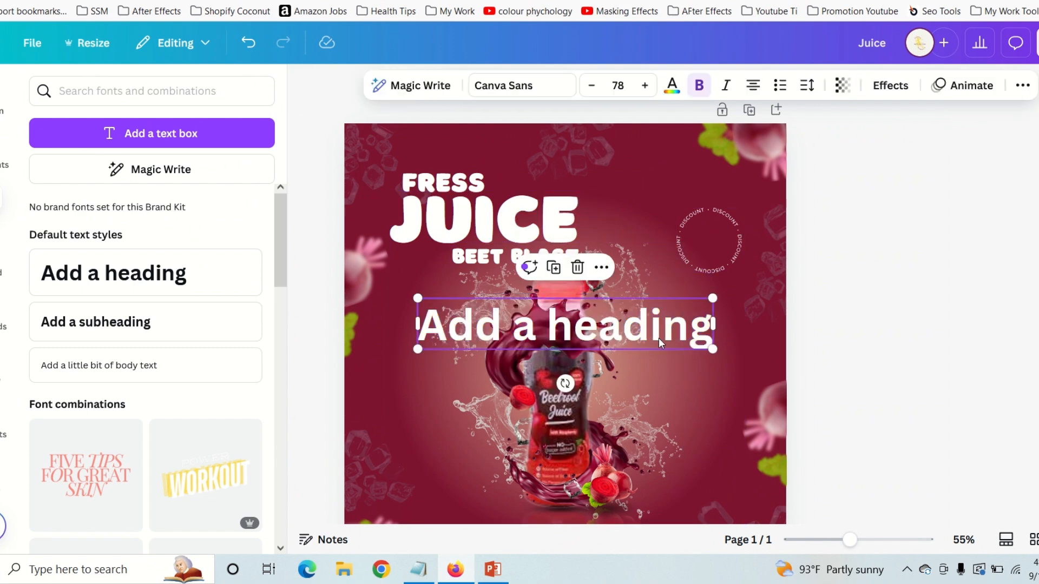
key("Delete")
Step: Duplicate the BEET BLAST text, place the copy beside the bottle cap and replace its text with "30% Off"
left_click(503, 266)
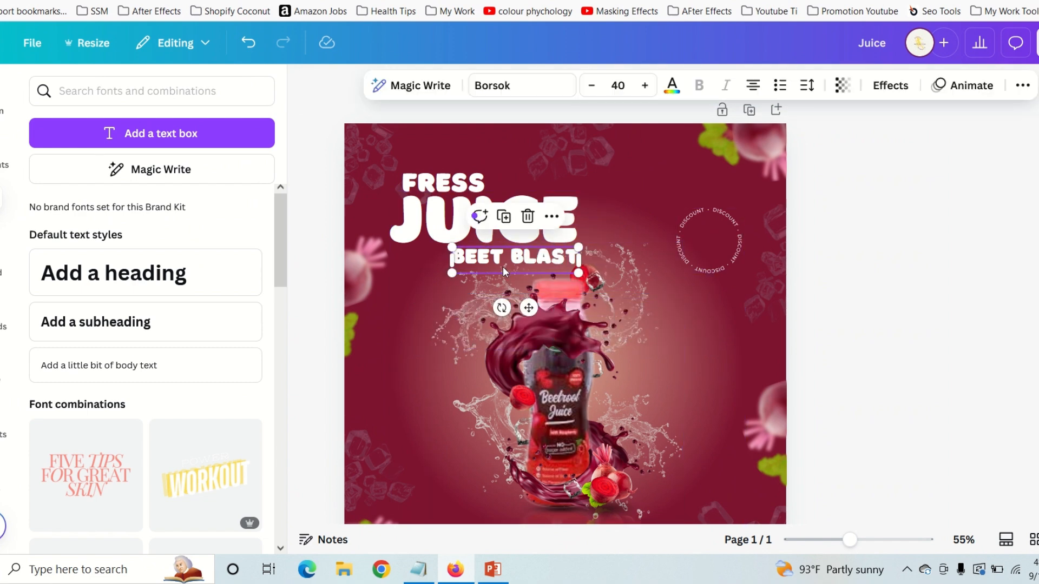
left_click(503, 218)
left_click_drag(516, 260, 614, 298)
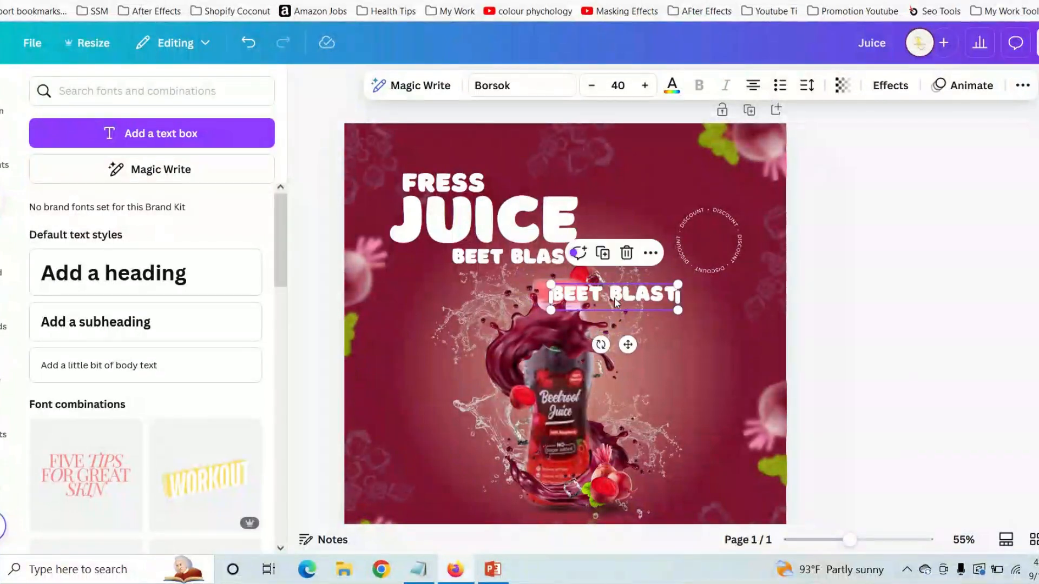
double_click(614, 297)
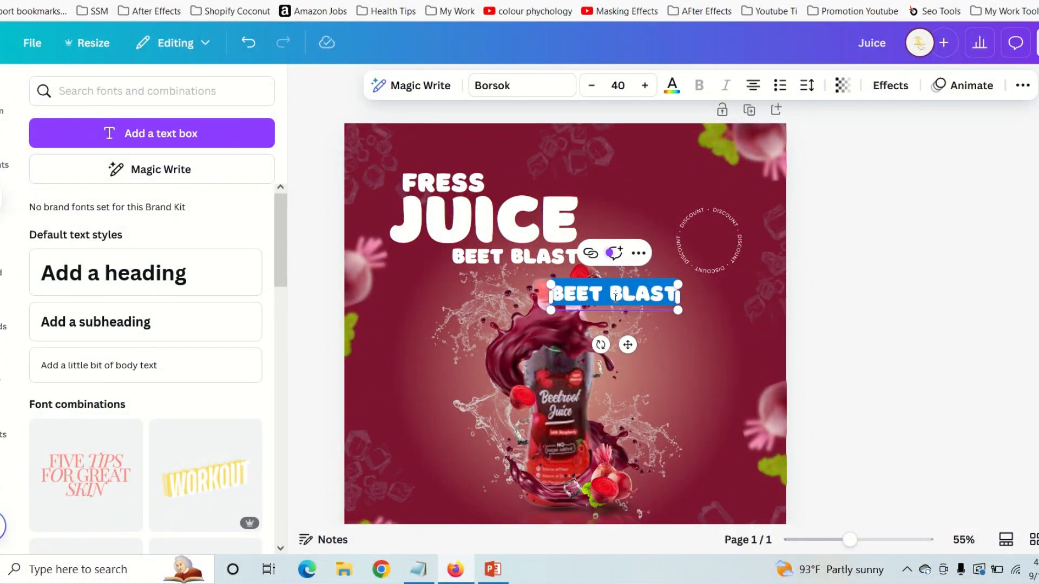
type("30")
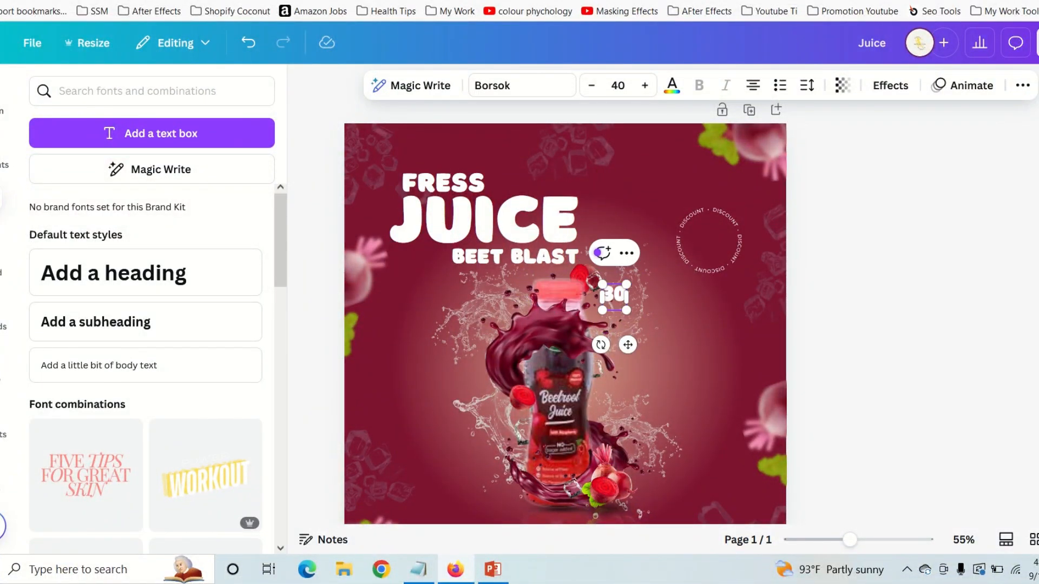
type("% OFF")
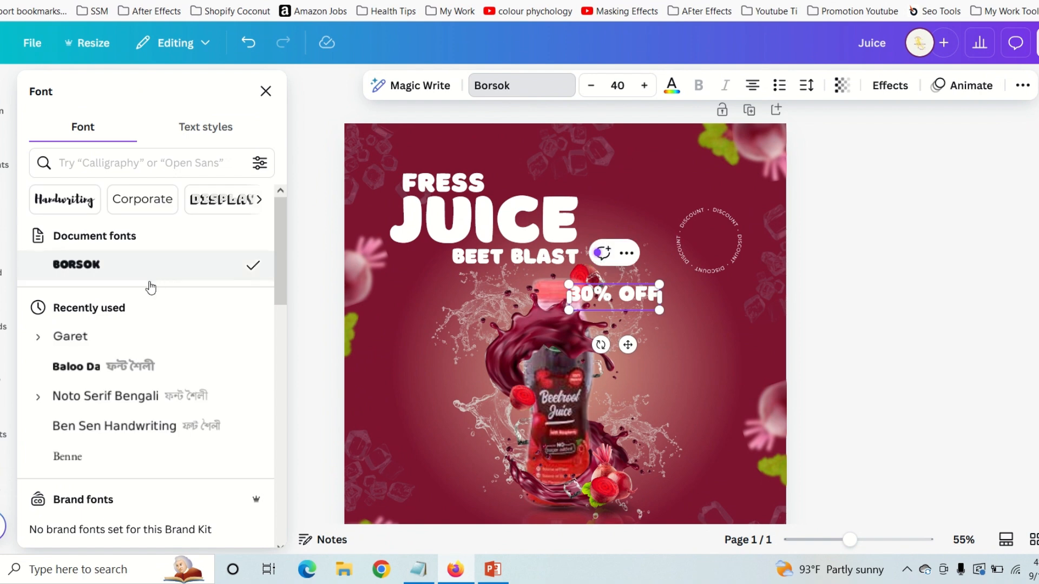
Step: Change the 30% Off text's font to Garet and narrow its box so the words wrap onto two lines
left_click(130, 341)
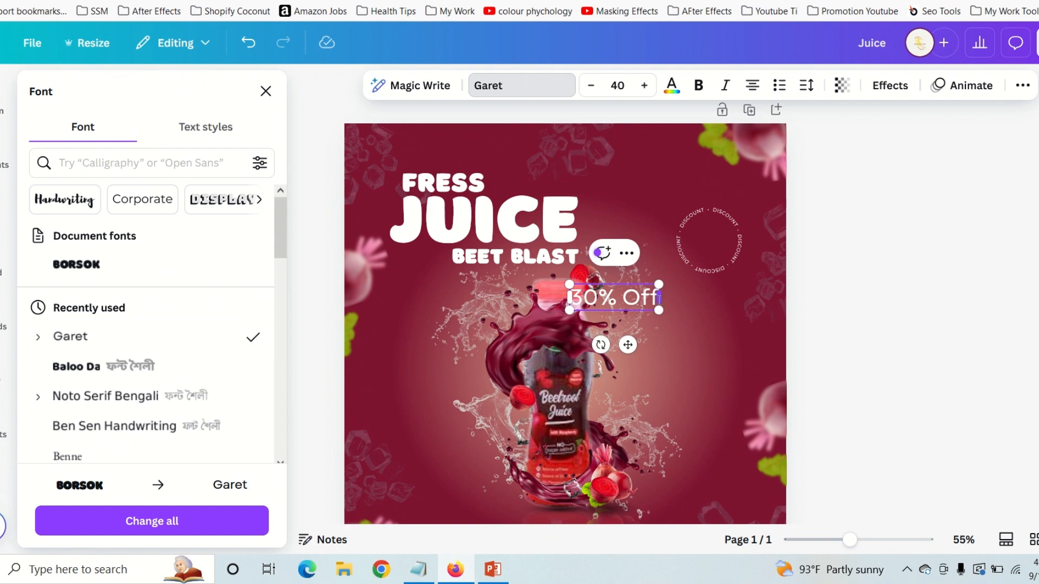
left_click_drag(659, 297, 632, 303)
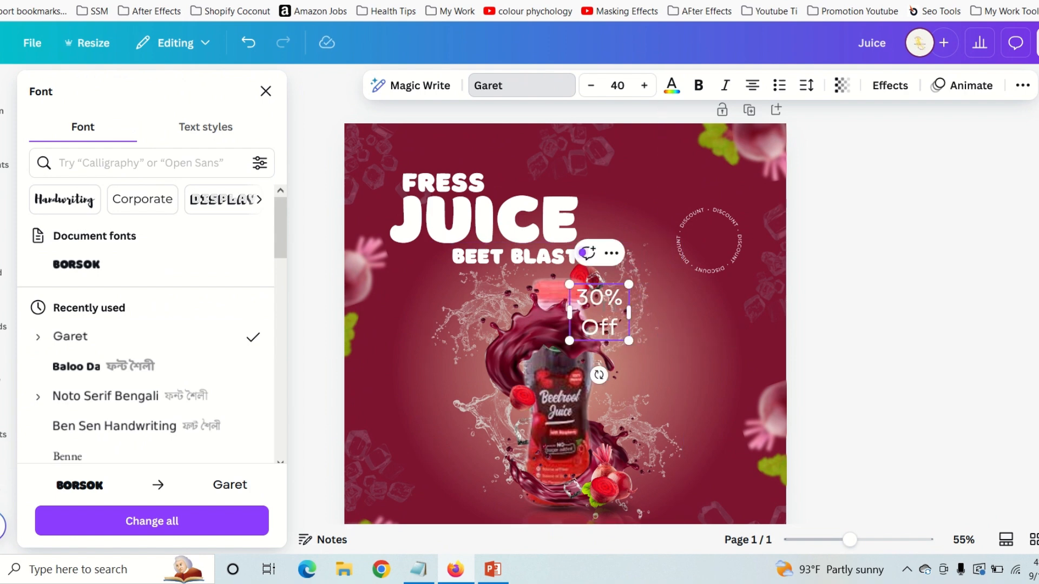
left_click(644, 306)
Step: Move the 30% Off text inside the circular DISCOUNT graphic and set its line spacing to 0.91
left_click(603, 304)
left_click_drag(603, 303, 718, 228)
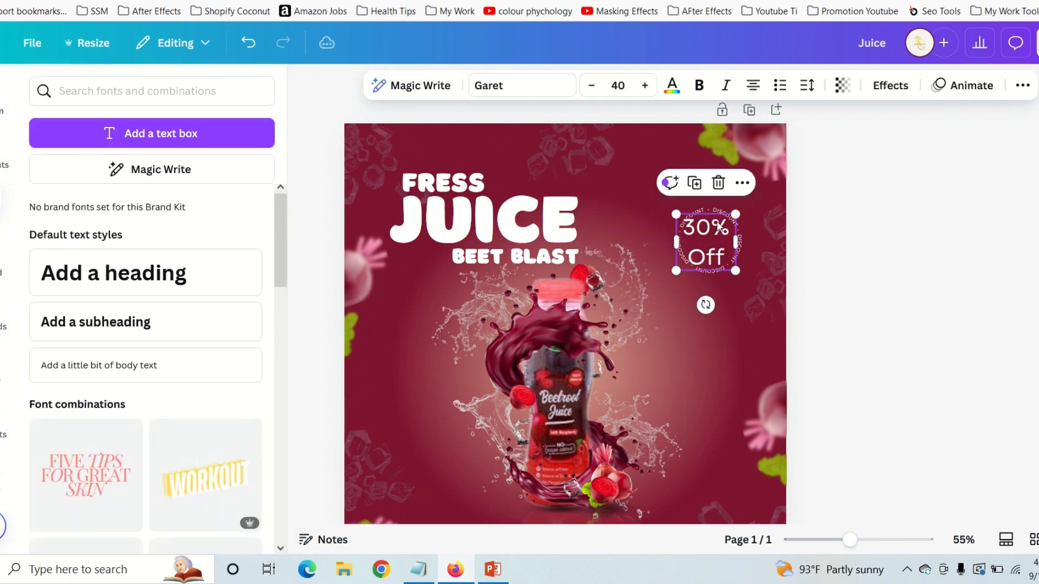
left_click(806, 85)
left_click_drag(784, 203, 755, 210)
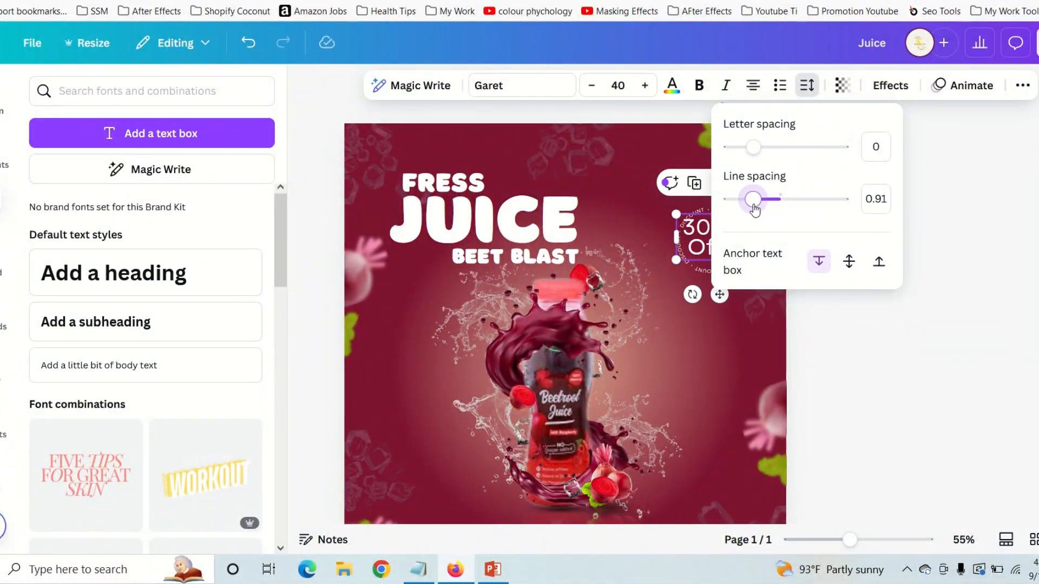
left_click(954, 224)
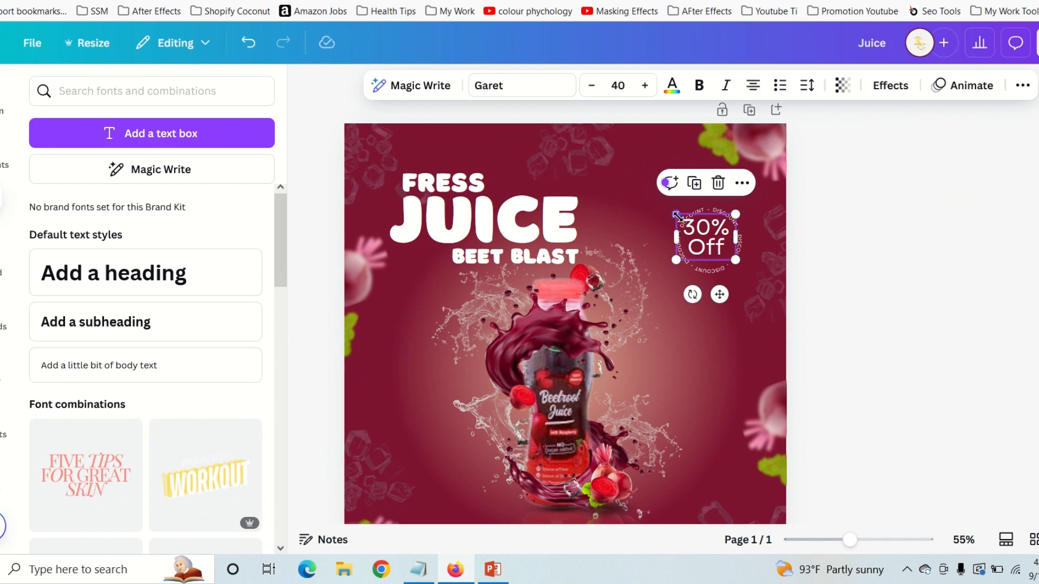
Step: Shrink the 30% Off text to size 37.4 and nudge it down and right to centre it inside the circular DISCOUNT graphic
left_click_drag(677, 216, 683, 217)
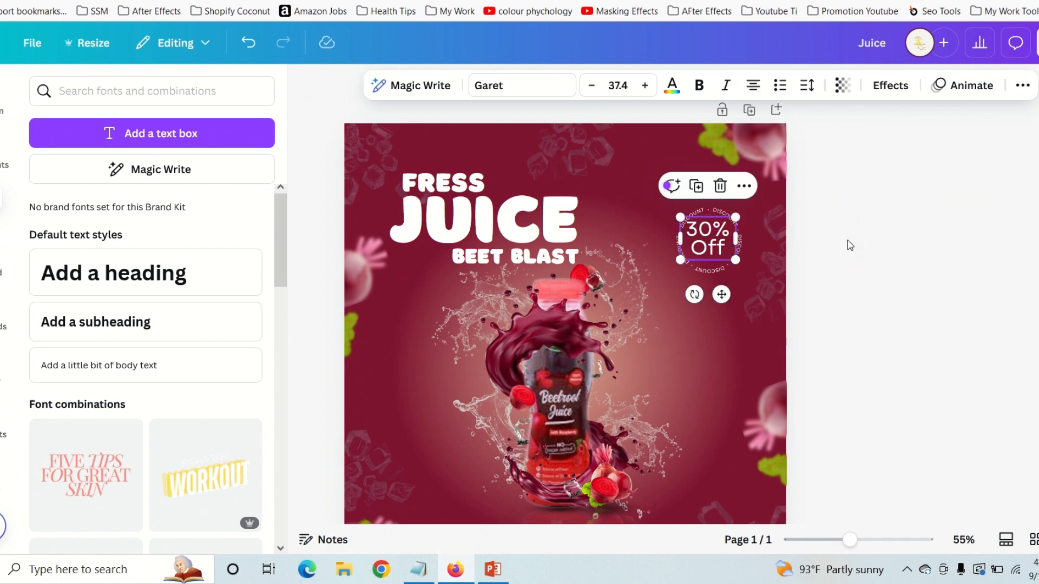
key("Down")
key("Down")
key("Down")
key("Down")
key("Down")
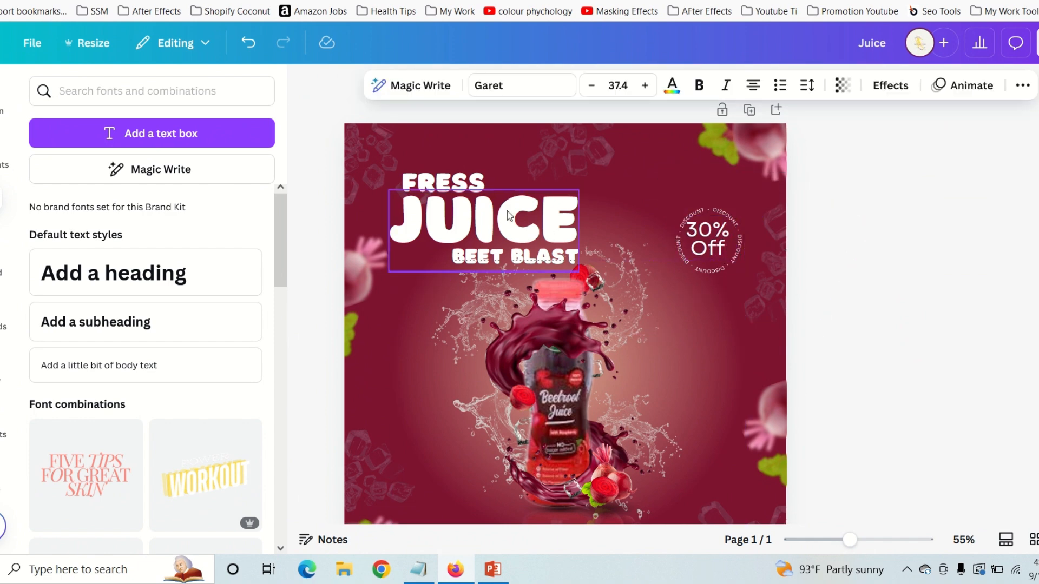
key("Right")
key("Right")
key("Right")
key("Right")
key("Right")
key("Right")
key("Right")
key("Down")
key("Down")
key("Down")
key("Down")
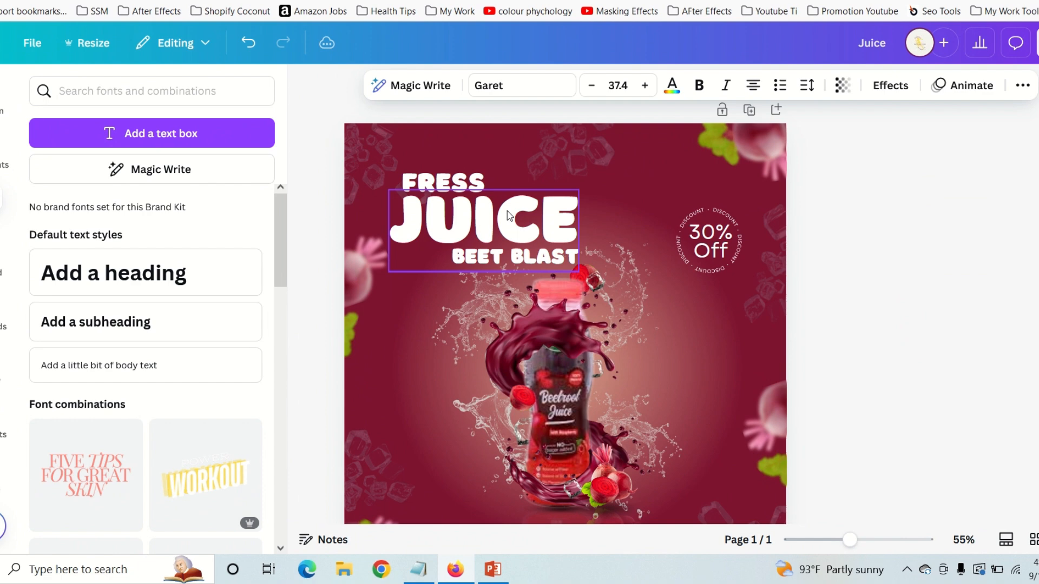
left_click(958, 222)
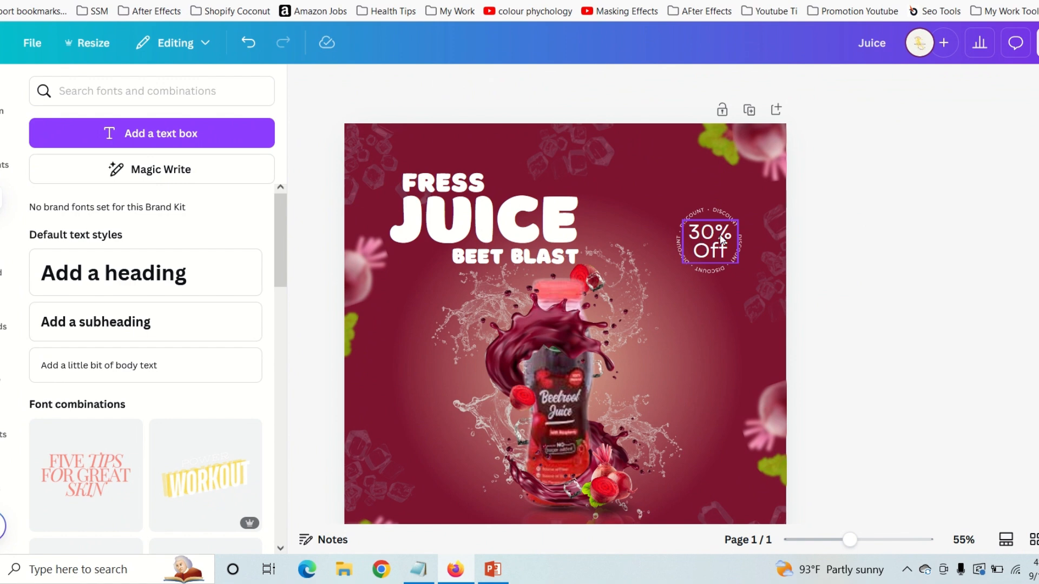
Step: Duplicate the 30% Off text, place the copy in the design's lower-right corner and replace its text with "Buy It Now"
scroll(766, 393, "down", 2)
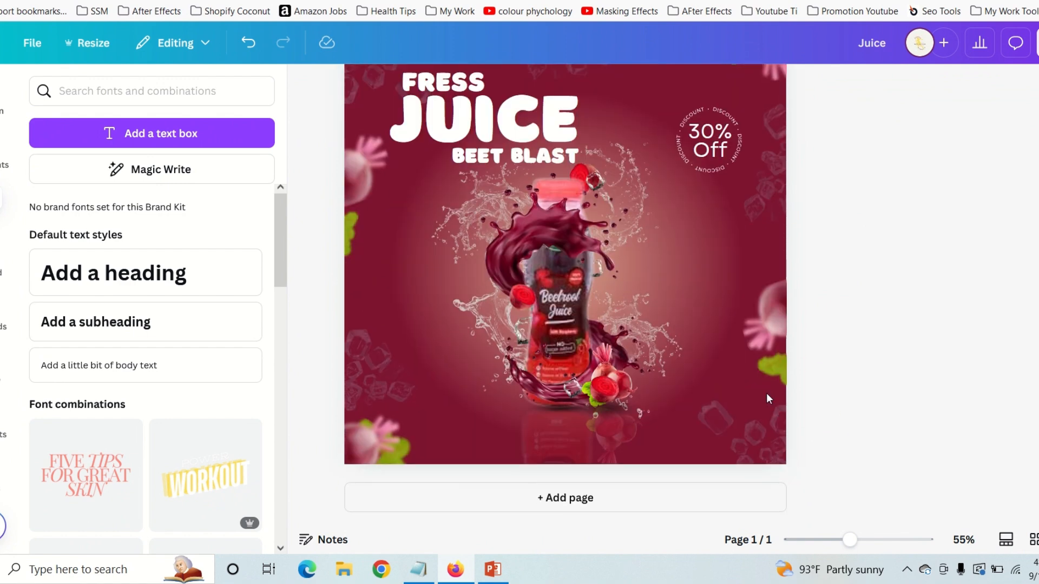
scroll(766, 392, "up", 1)
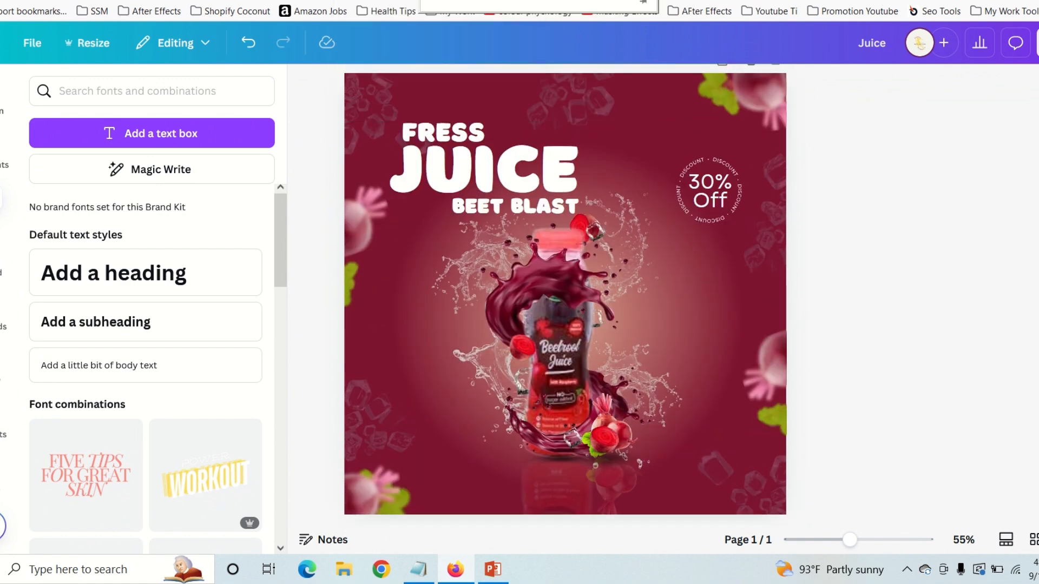
left_click(681, 165)
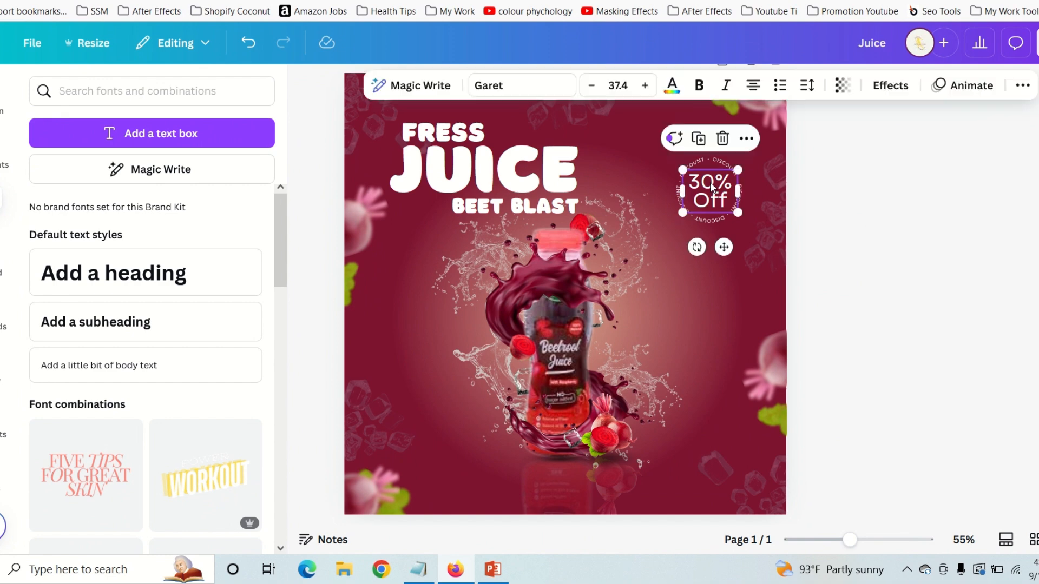
left_click(699, 138)
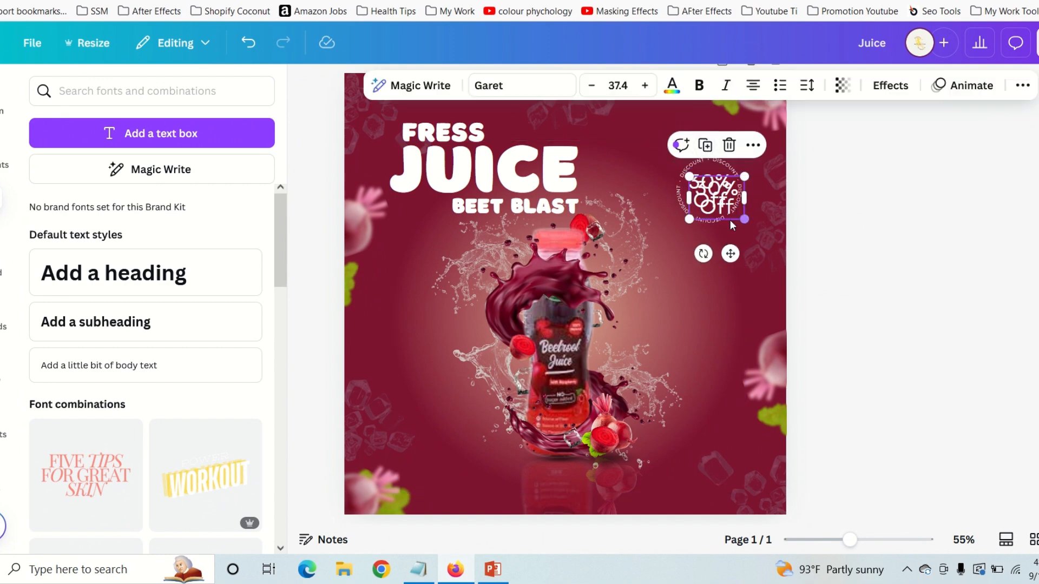
left_click_drag(714, 199, 750, 492)
double_click(736, 476)
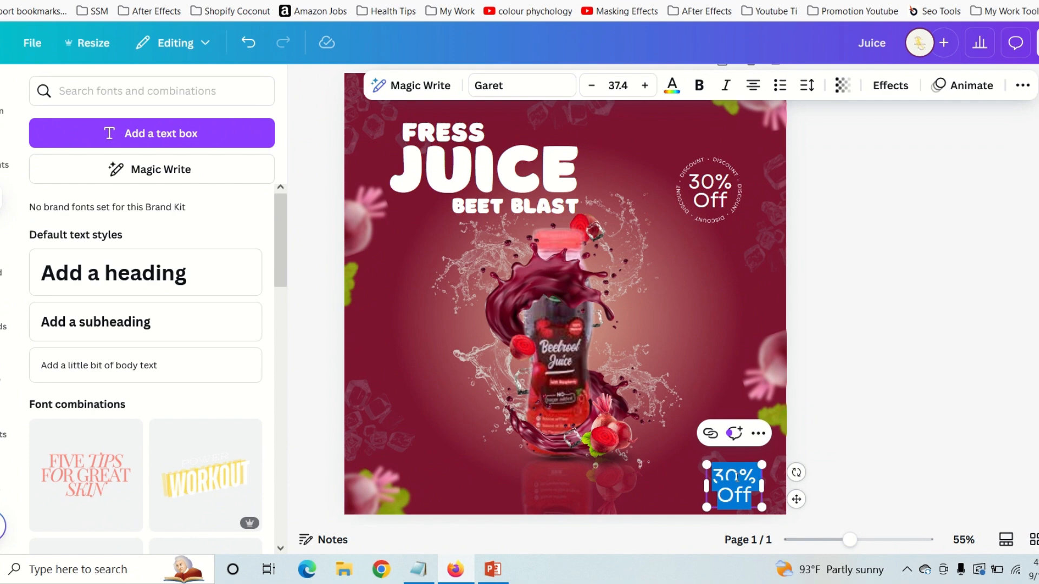
type("B")
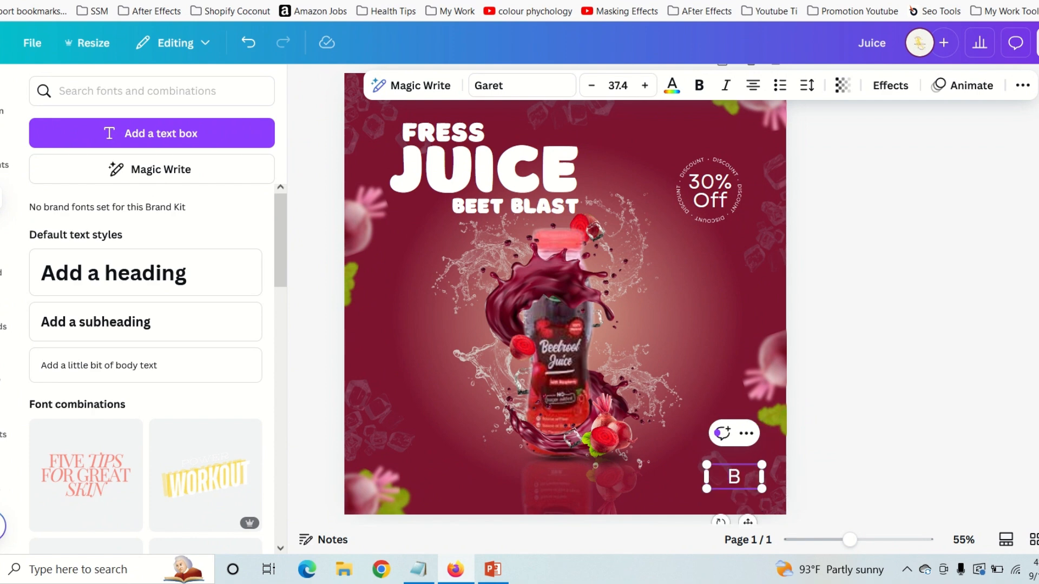
type("uy")
type("uy It")
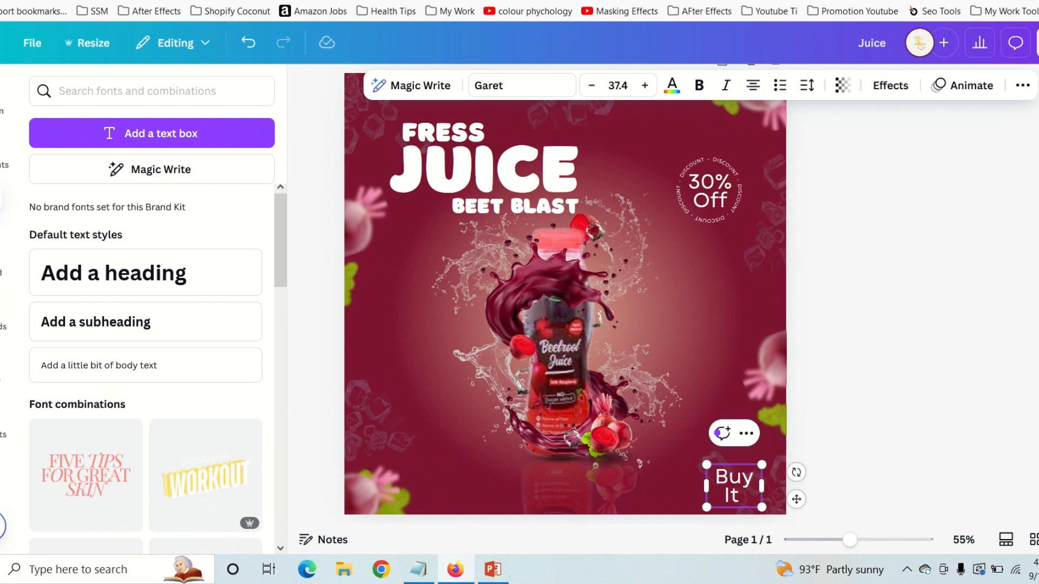
type(" Now")
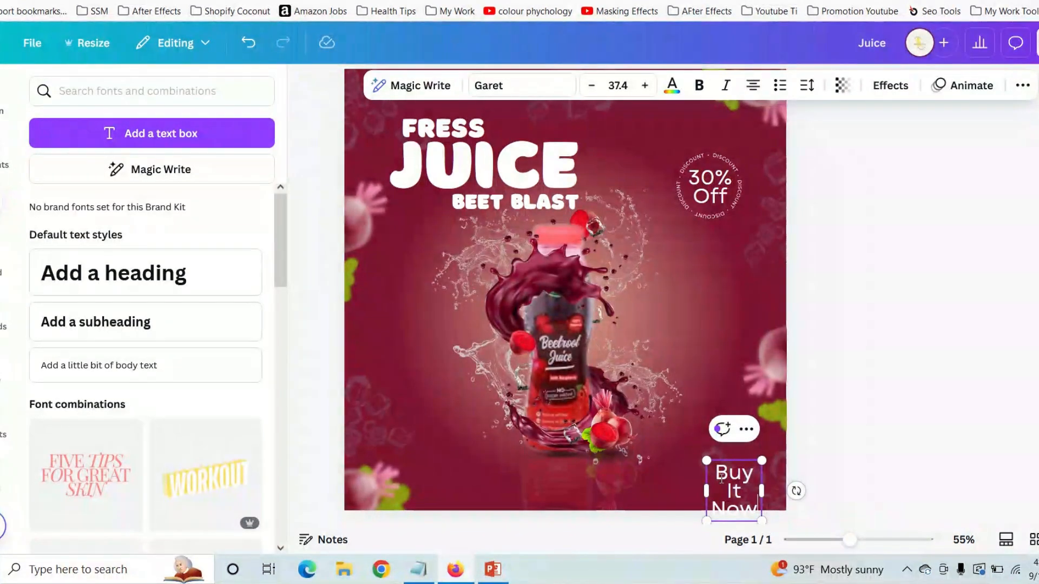
Step: Make the Buy It Now text uppercase, bold and left-aligned, and widen its box so it wraps onto two lines
key("ctrl+a")
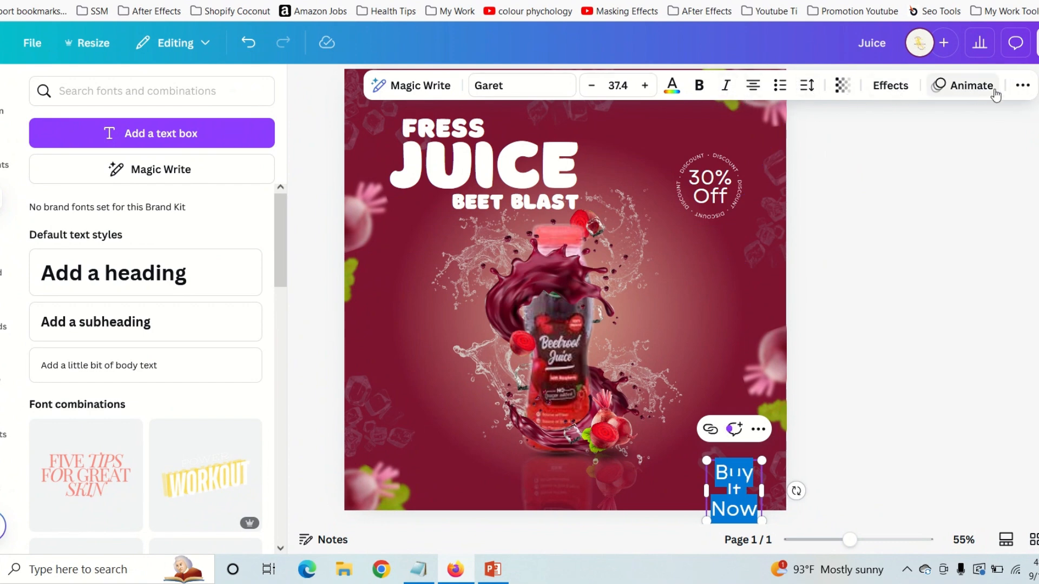
left_click(1030, 92)
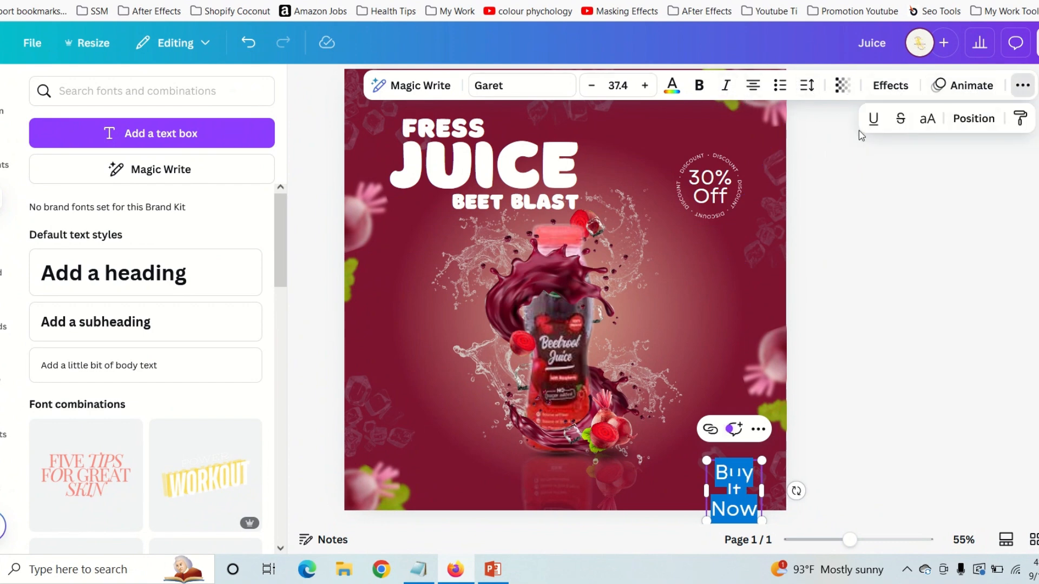
left_click(927, 119)
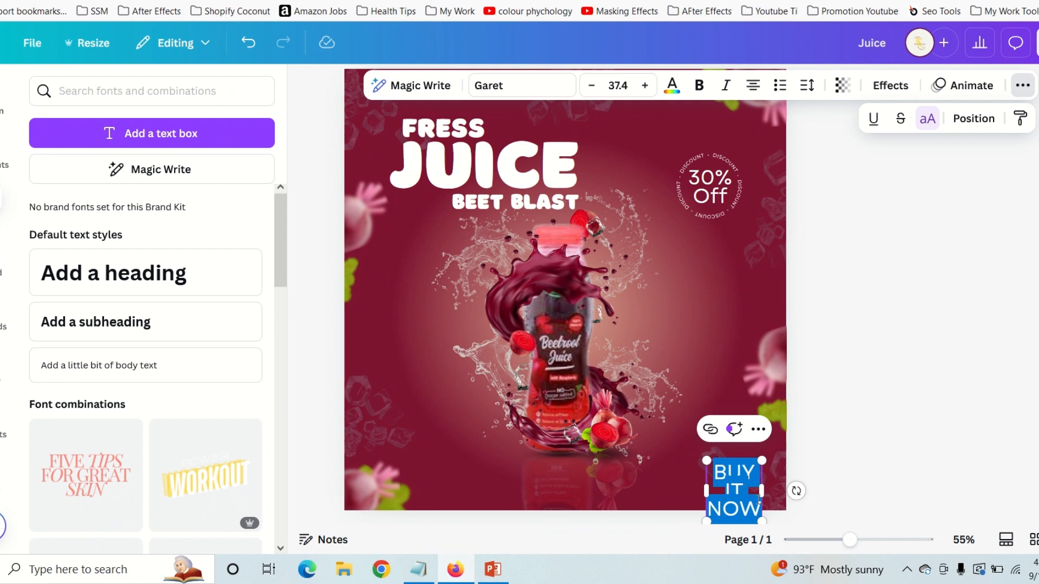
left_click_drag(767, 496, 781, 494)
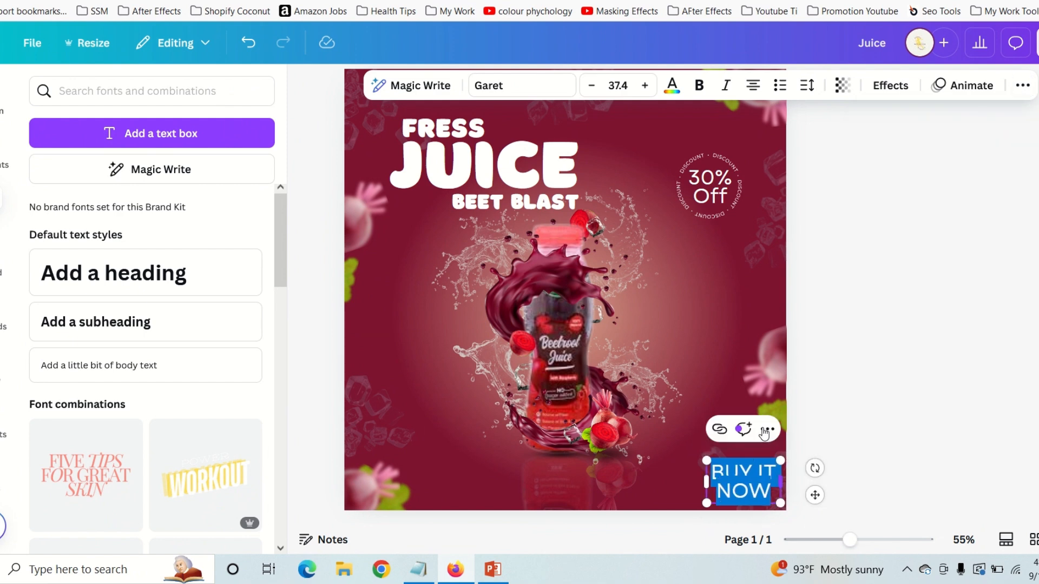
left_click(700, 85)
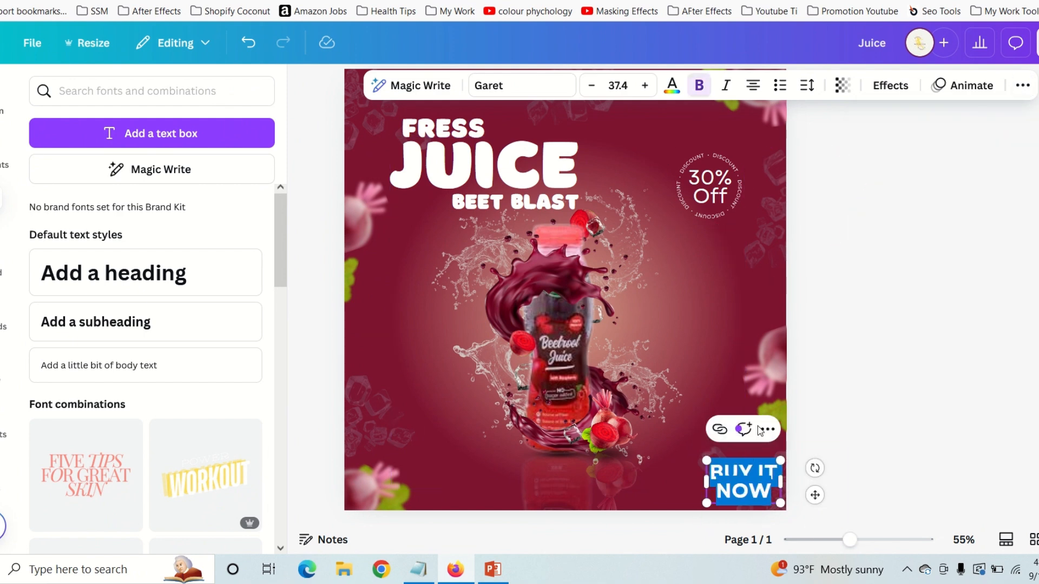
left_click(753, 86)
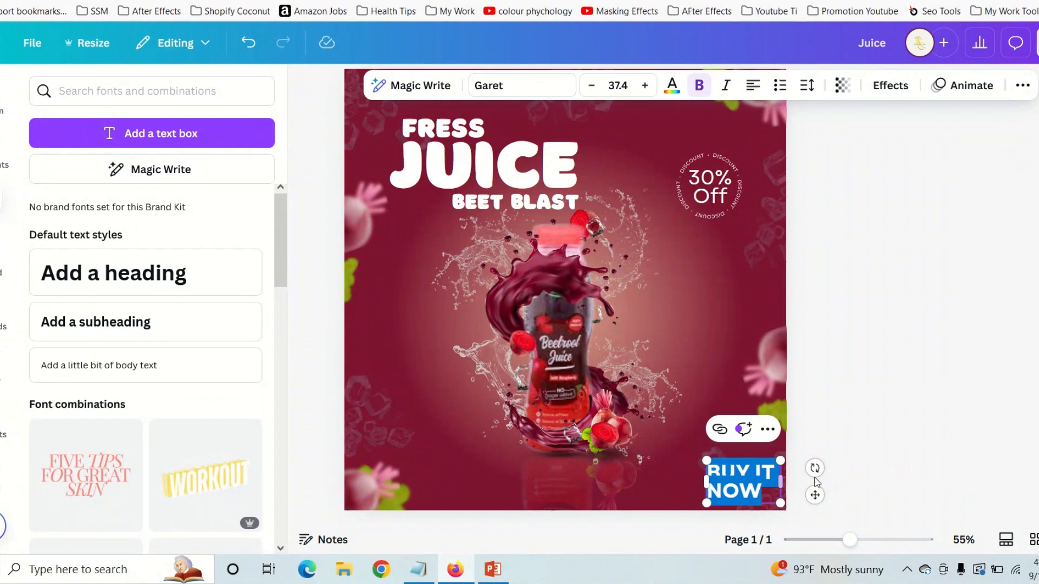
left_click(883, 457)
Step: Break the BUY IT NOW text after BUY, widen its box to fit IT NOW on one line and scale it to size 37.4
left_click(739, 495)
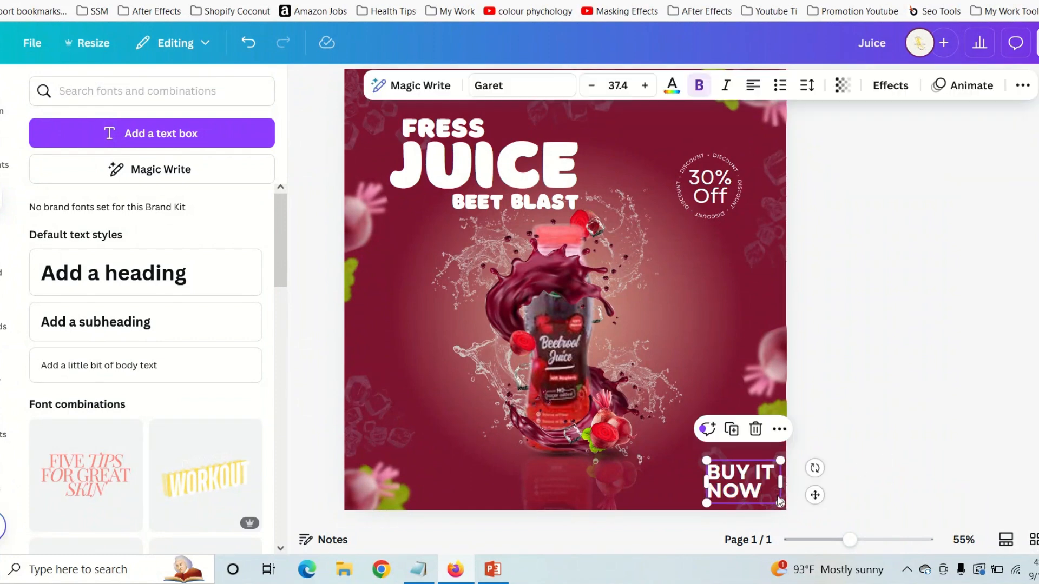
mouse_move(707, 460)
left_mouse_down()
mouse_move(691, 450)
mouse_move(700, 457)
left_mouse_up()
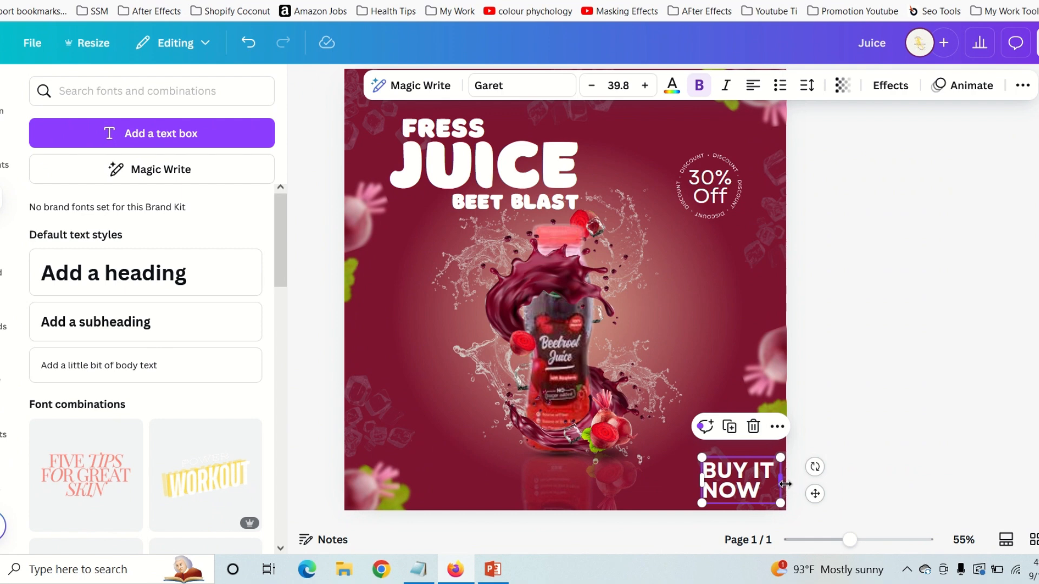
mouse_move(785, 485)
left_mouse_down()
mouse_move(775, 488)
mouse_move(791, 495)
left_mouse_up()
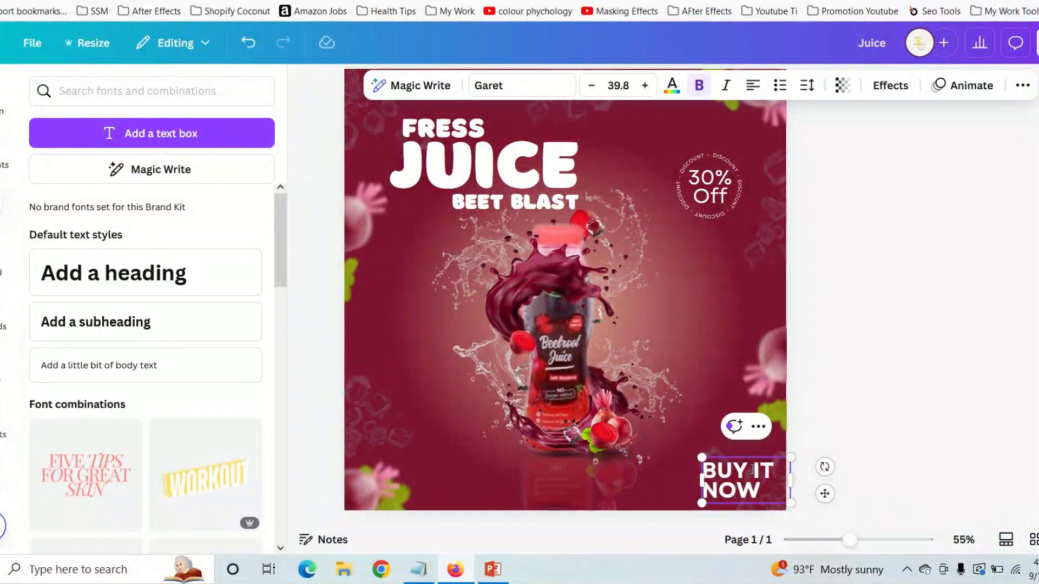
left_click(753, 469)
key("Return")
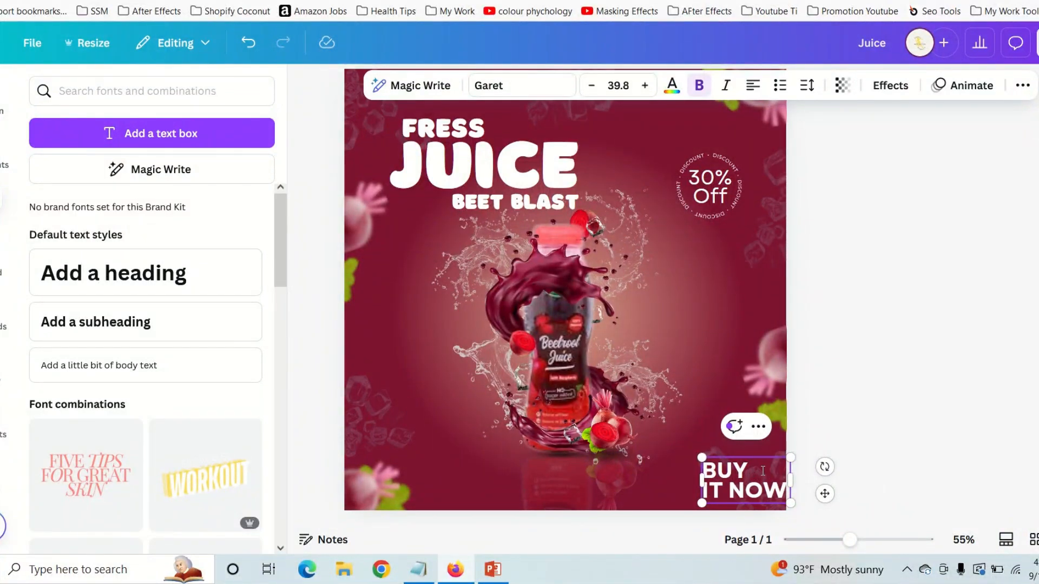
left_click_drag(791, 484, 788, 463)
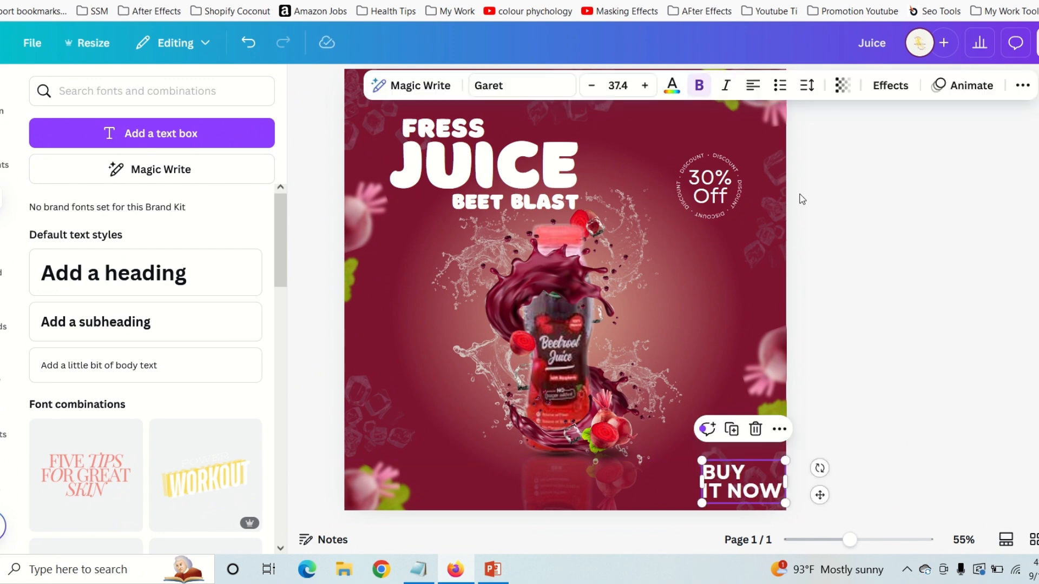
Step: Increase the line spacing of the BUY IT NOW text slightly
left_click(807, 85)
left_click_drag(752, 201, 768, 206)
left_click(847, 384)
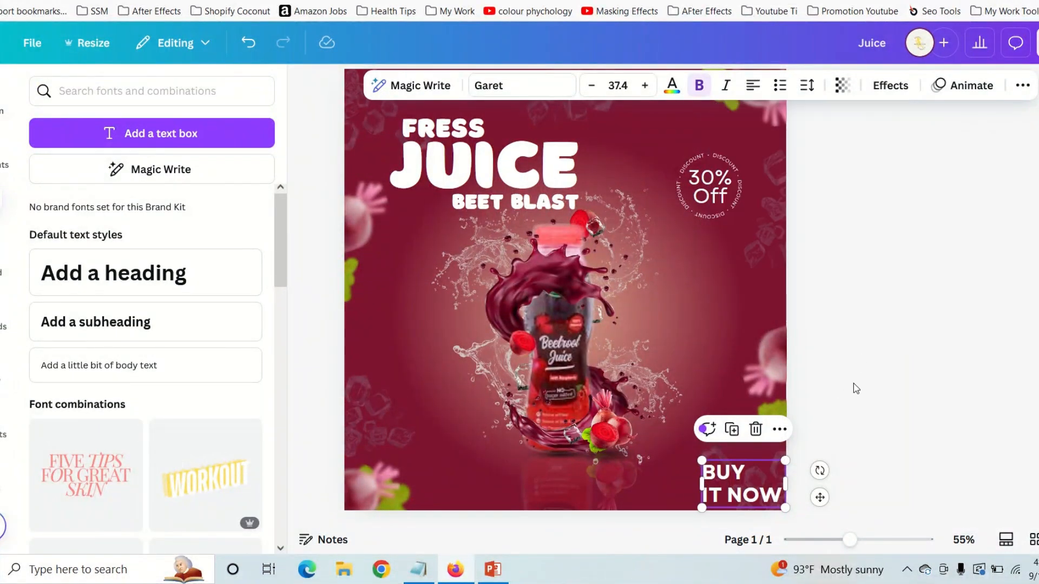
left_click(837, 446)
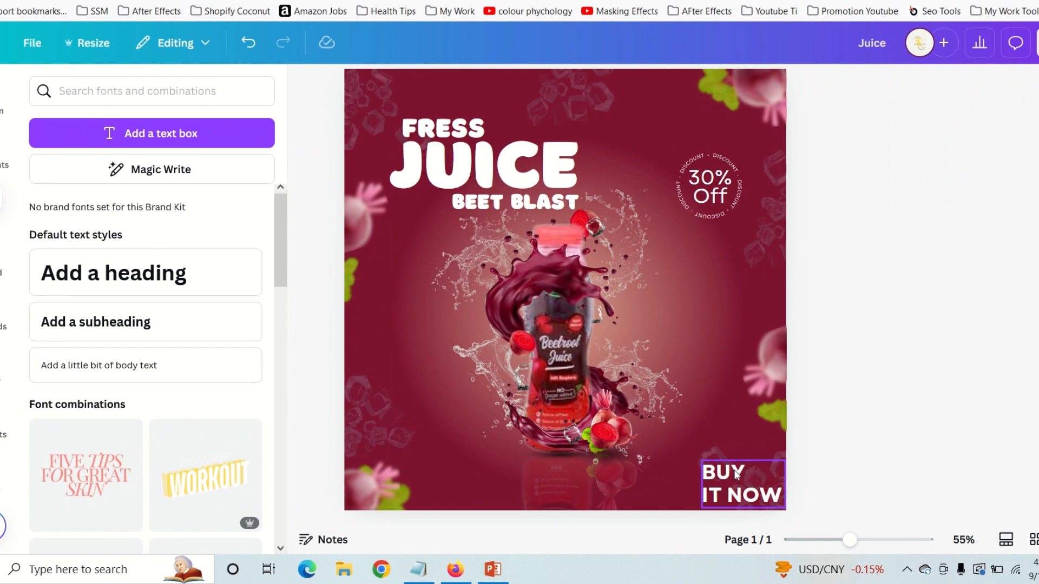
Step: Duplicate the 30% Off text, place the copy left of the bottle, replace its text with "Fresh Fruit" and widen its box to two lines
left_click(692, 168)
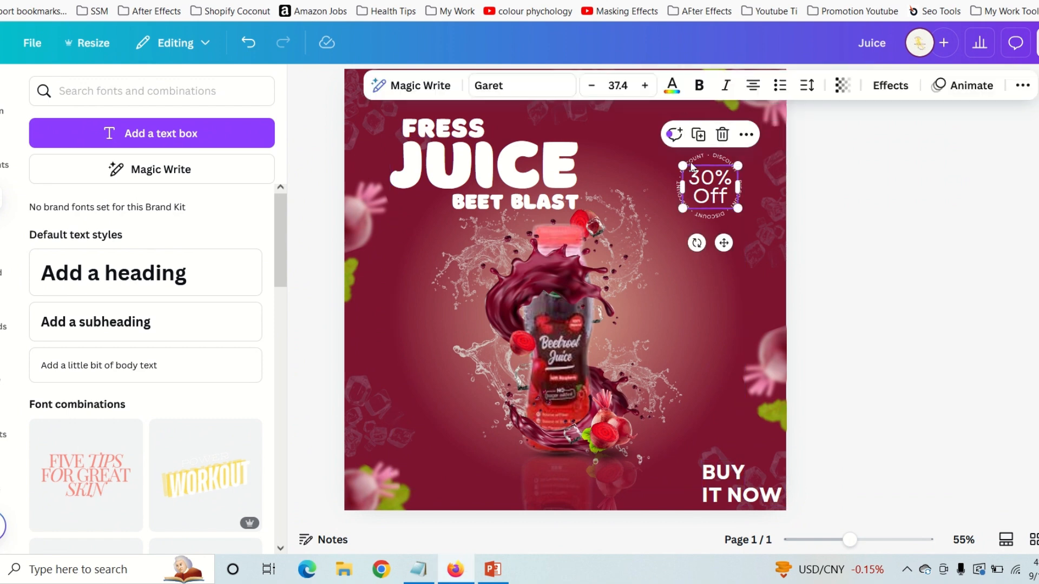
left_click(699, 135)
left_click_drag(709, 190, 407, 290)
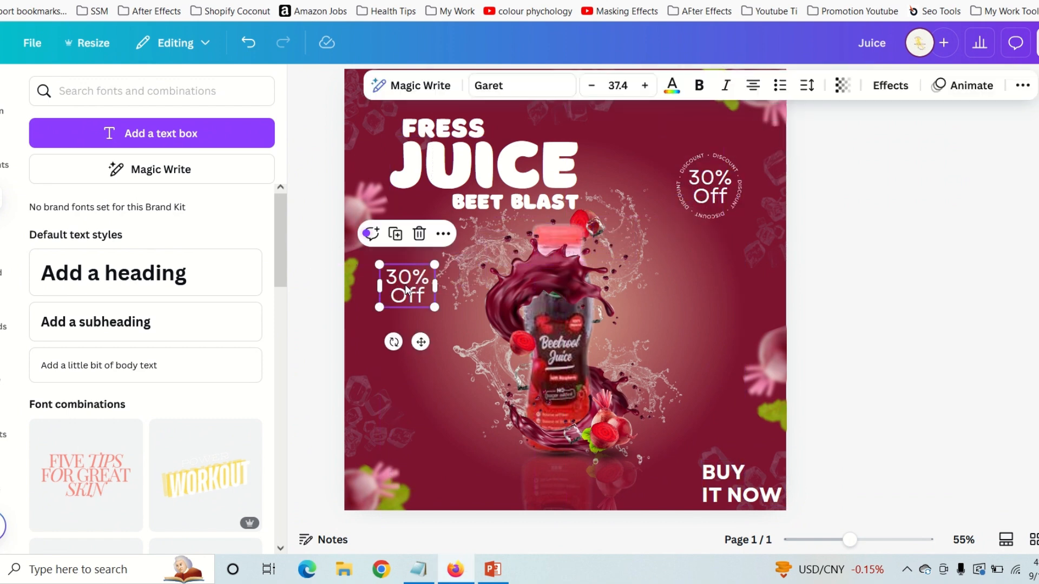
double_click(407, 290)
type("Fress")
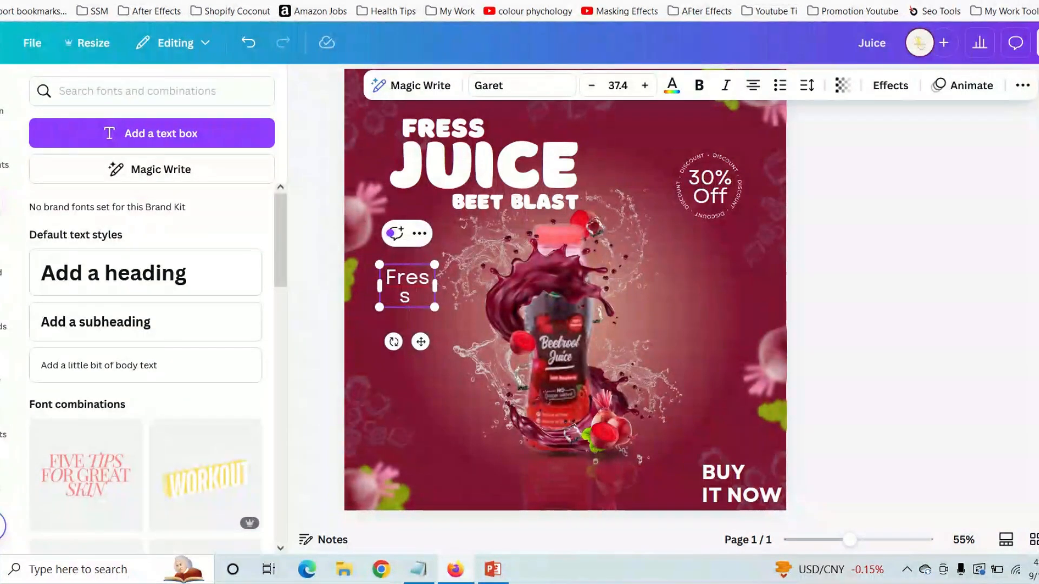
type(" Fruit")
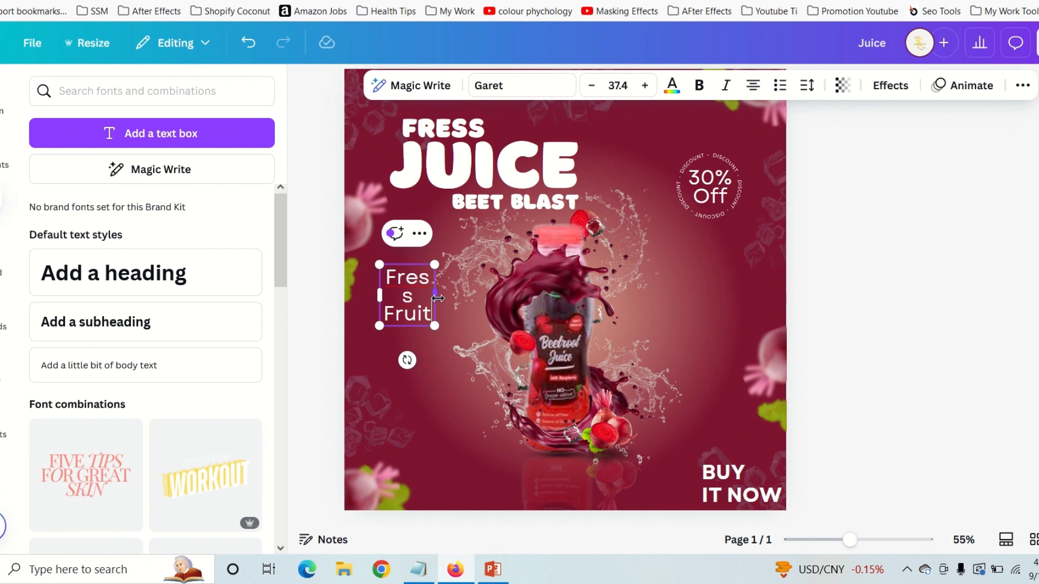
left_click_drag(437, 298, 459, 296)
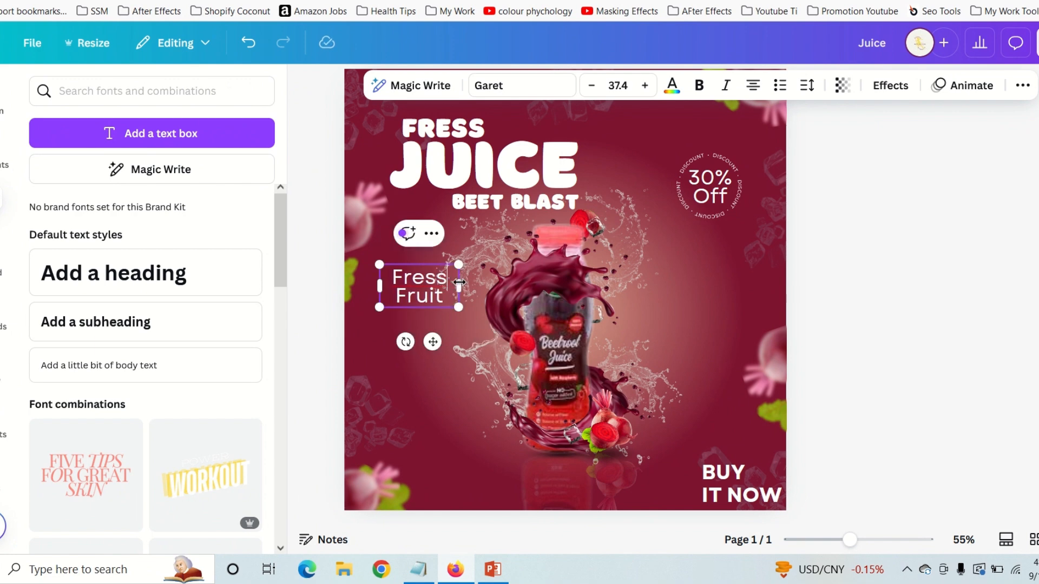
key("BackSpace")
type("h")
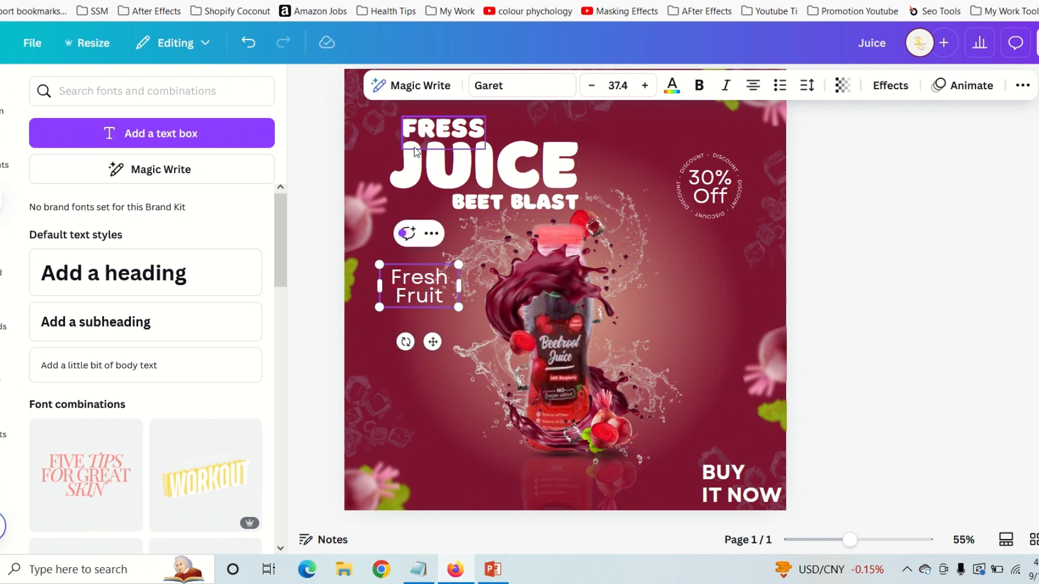
Step: Correct the headline word FRESS to FRESH
left_click(435, 126)
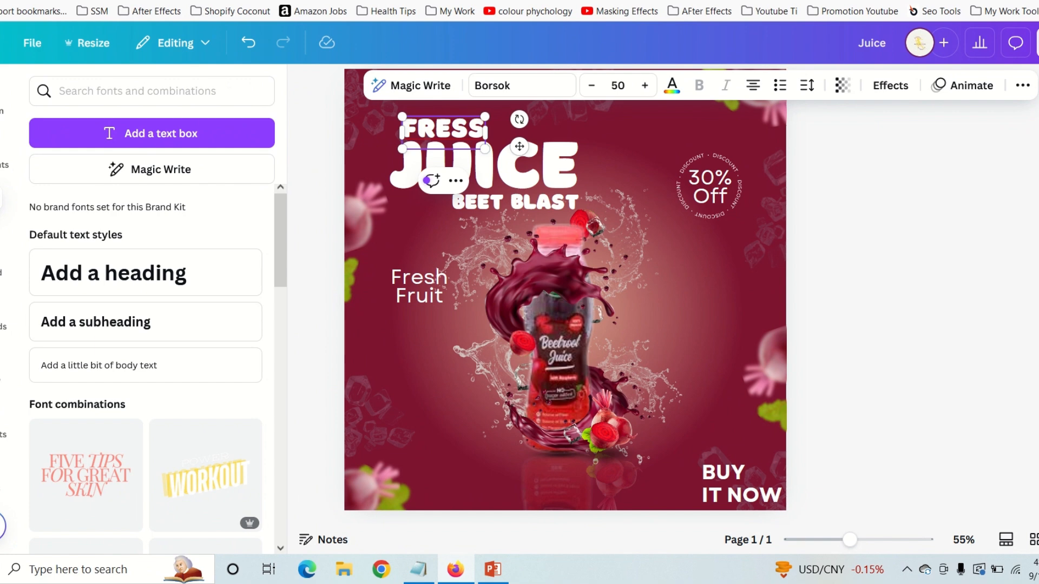
key("BackSpace")
type("h")
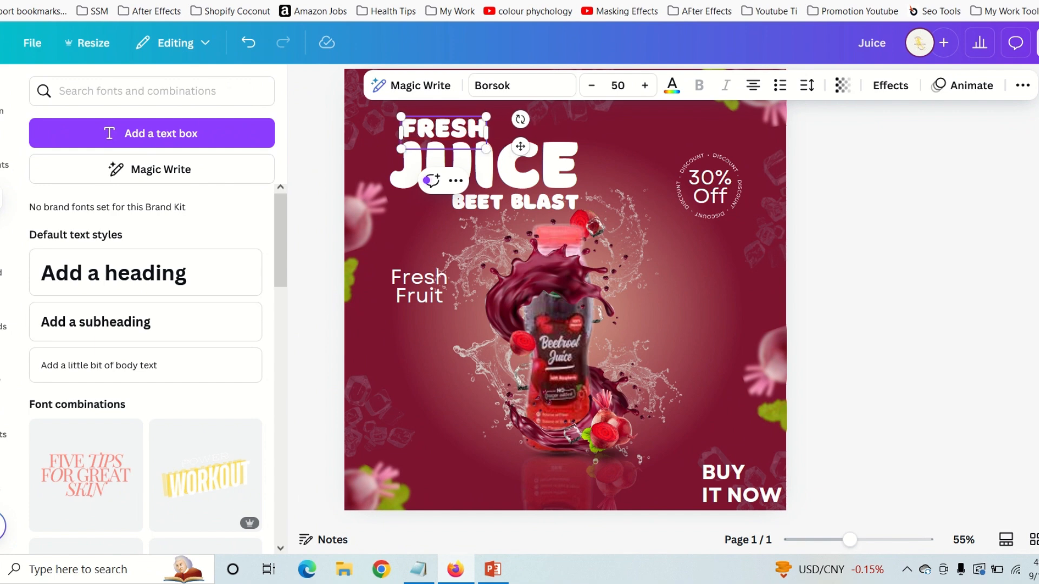
left_click(828, 232)
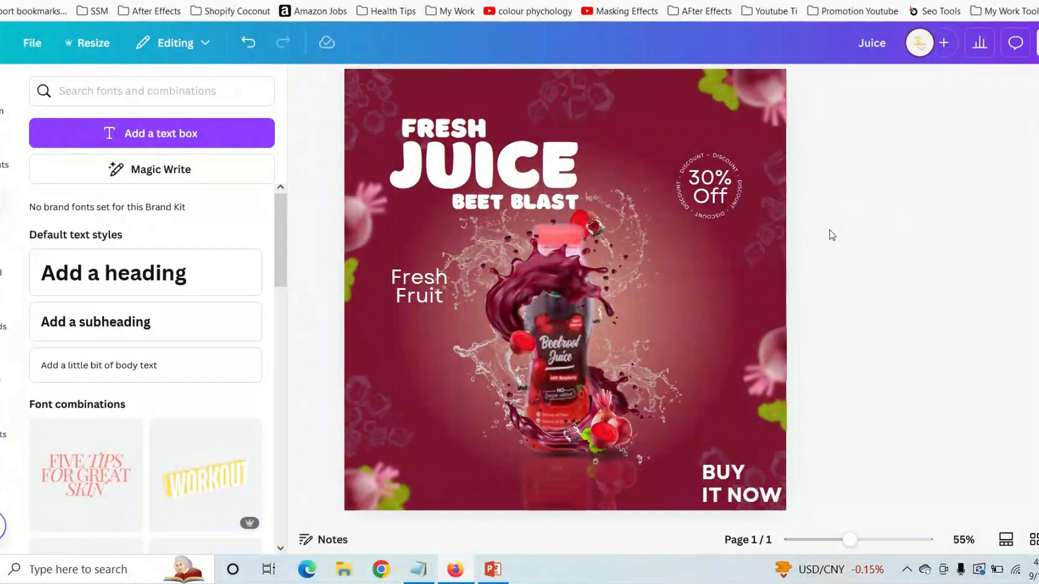
Step: Reduce the Fresh Fruit text to size 22.7 on one line and place a copy reading "Low Sugar" right of the bottle
left_click(430, 288)
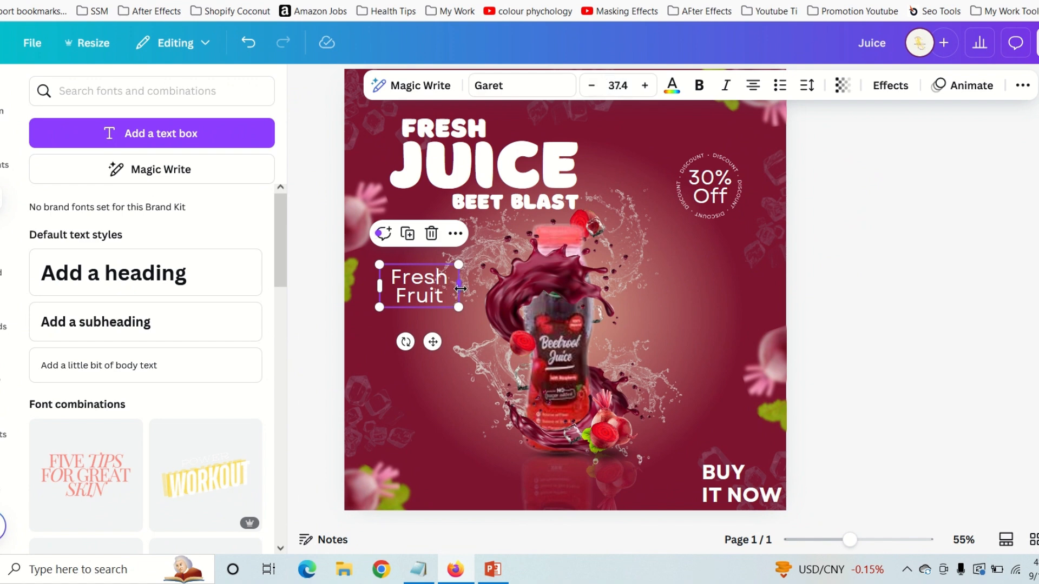
left_click_drag(459, 288, 429, 313)
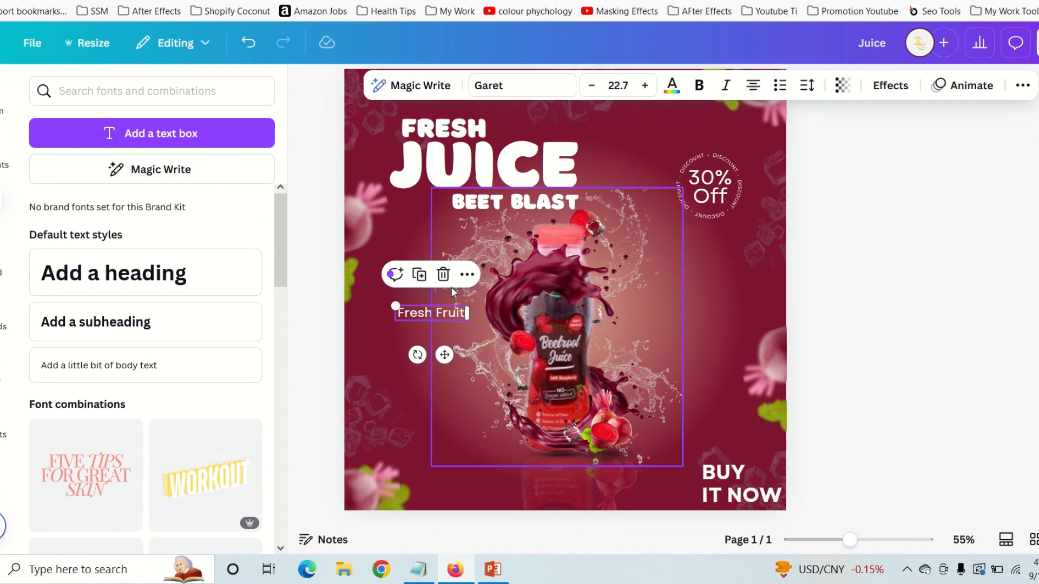
left_click(419, 275)
left_click_drag(442, 323, 632, 350)
double_click(629, 352)
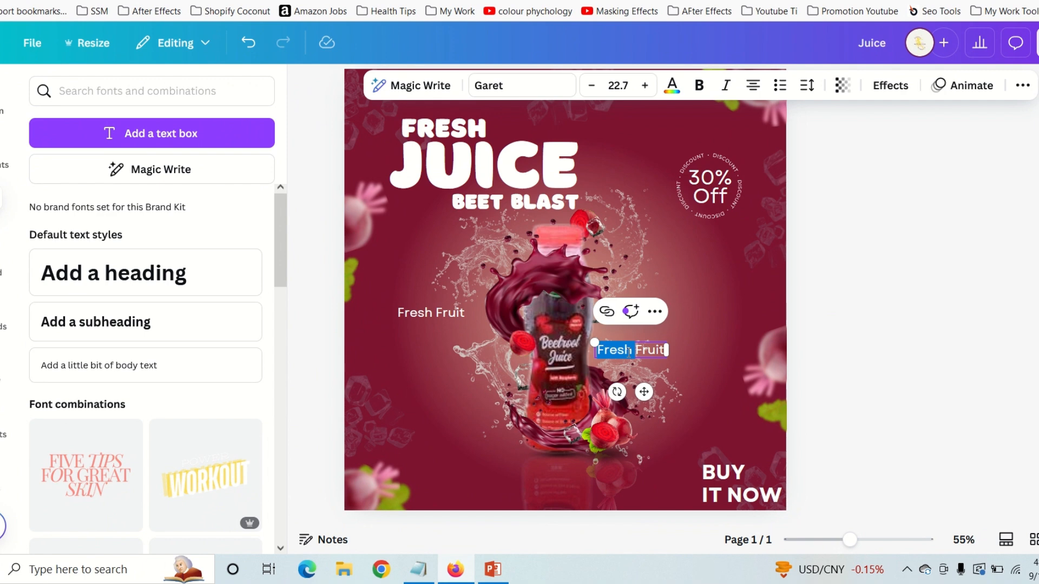
type("Low Sugar")
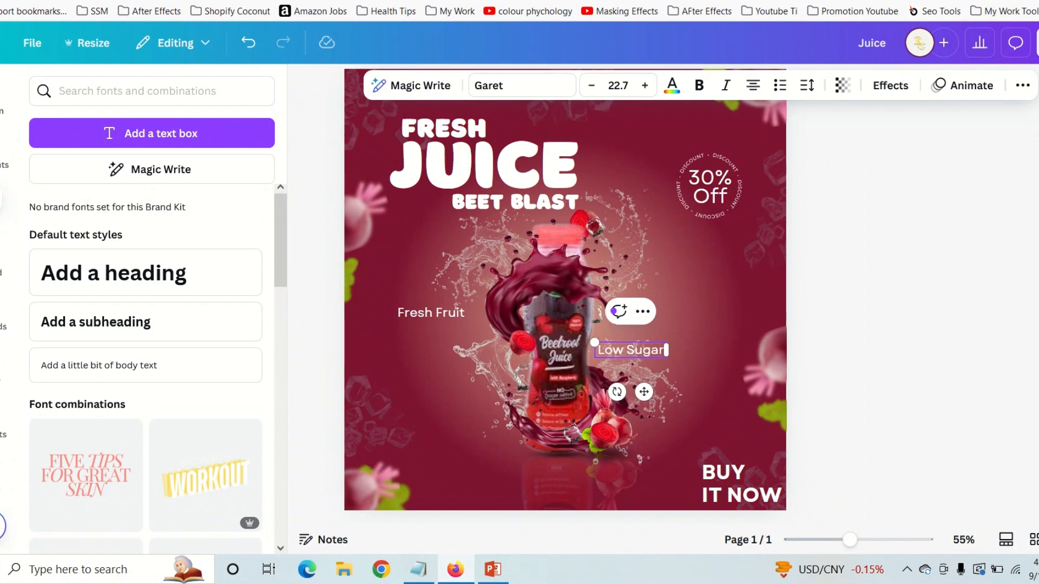
left_click(703, 335)
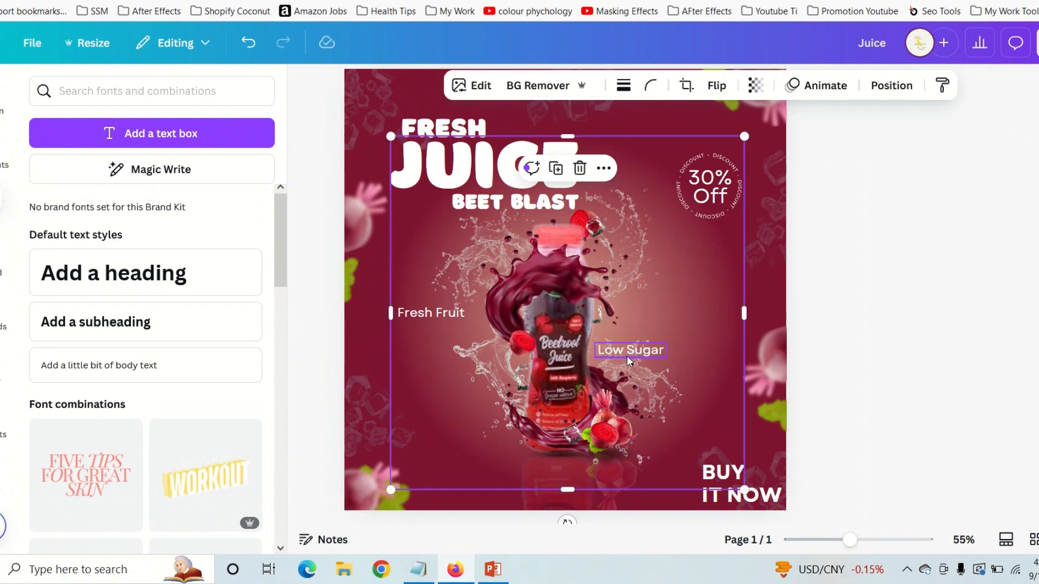
left_click_drag(628, 355, 640, 355)
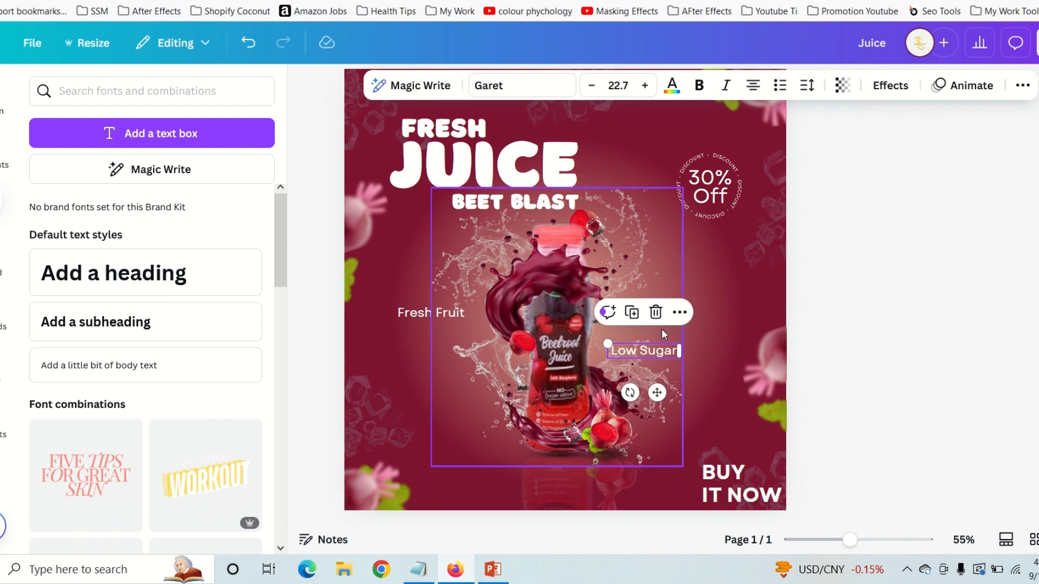
Step: Search the graphics for "curved arrow" and insert the bold hand-drawn curved arrow with accent lines
left_click(2, 155)
left_click(144, 91)
key("ctrl+a")
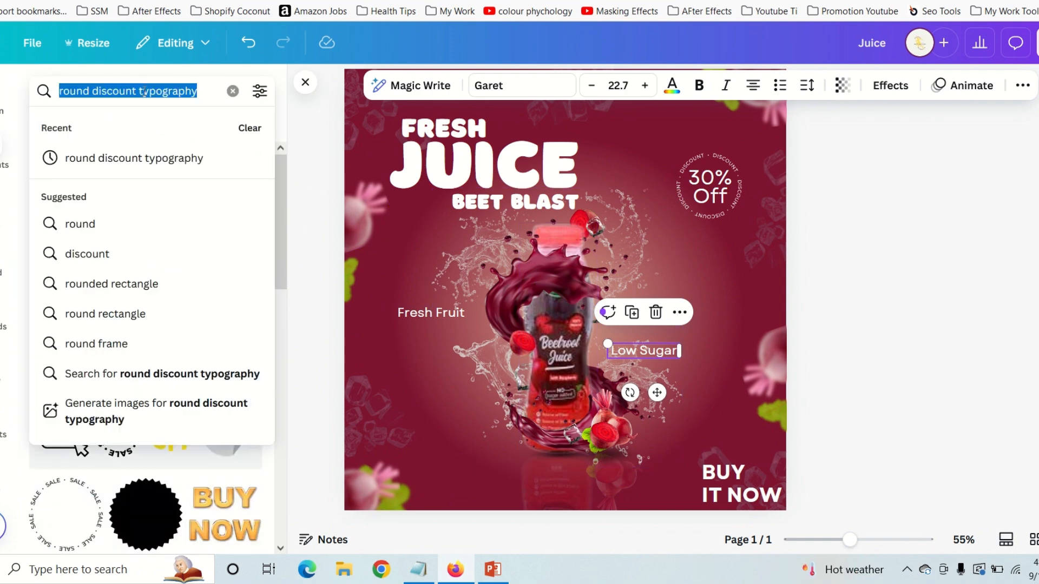
type("arrow")
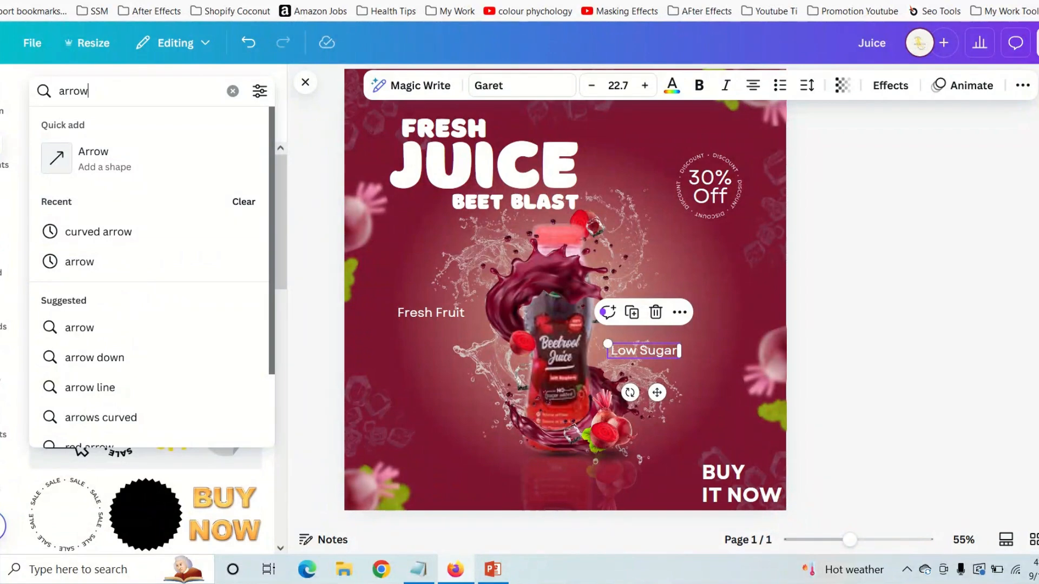
left_click(116, 236)
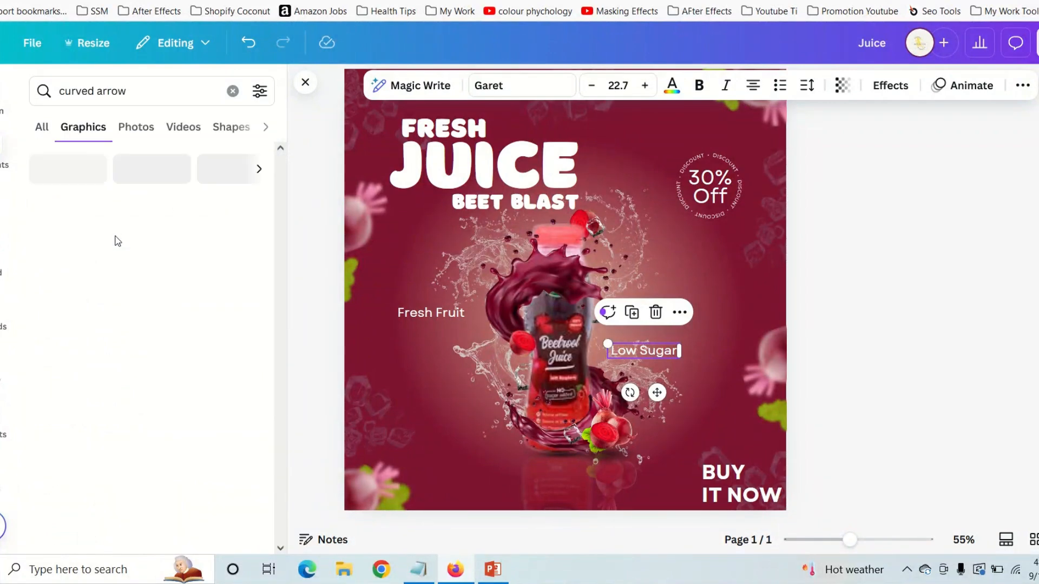
scroll(198, 309, "down", 2)
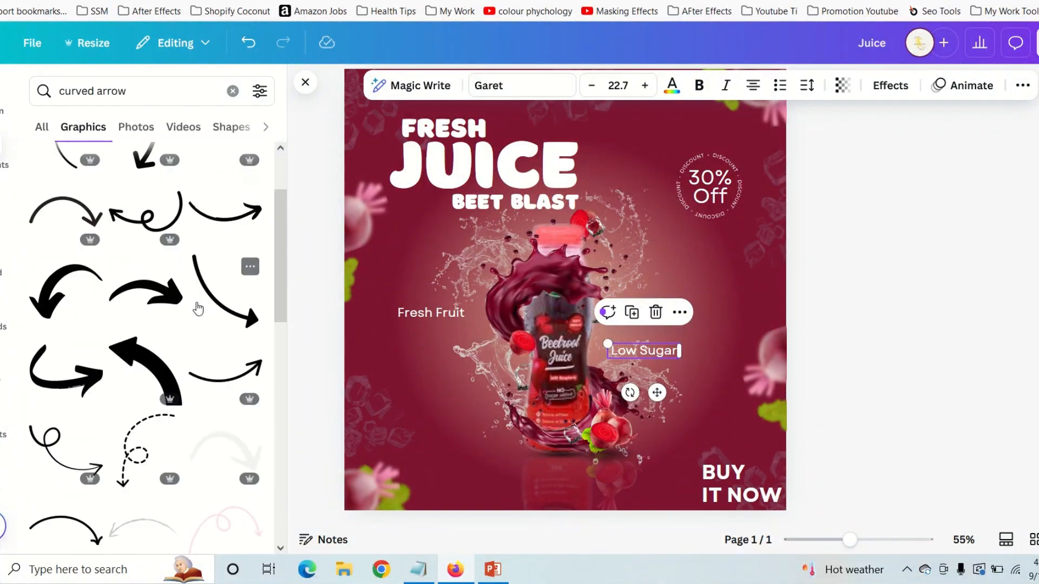
scroll(185, 382, "down", 5)
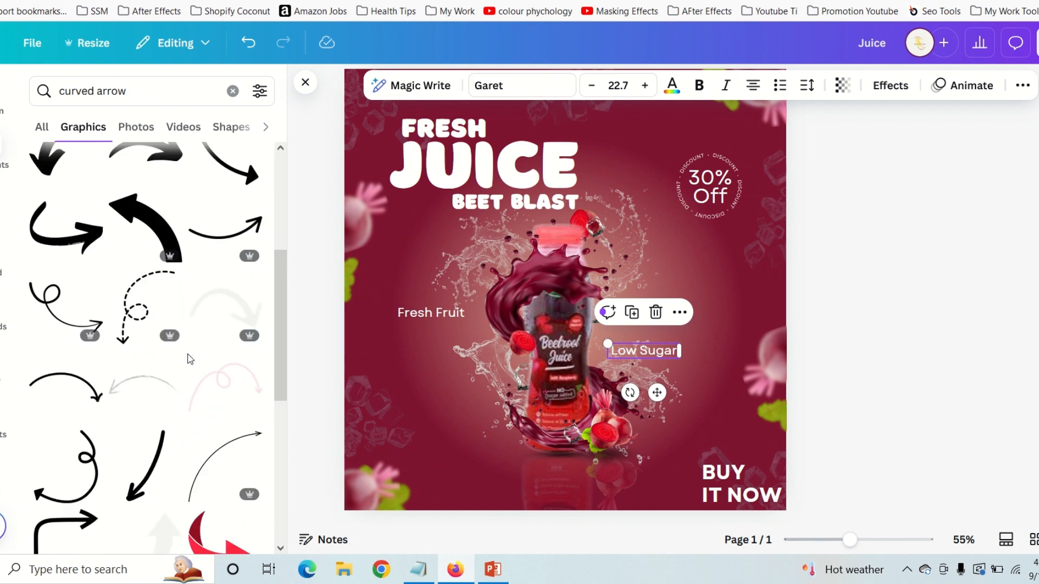
scroll(190, 358, "down", 3)
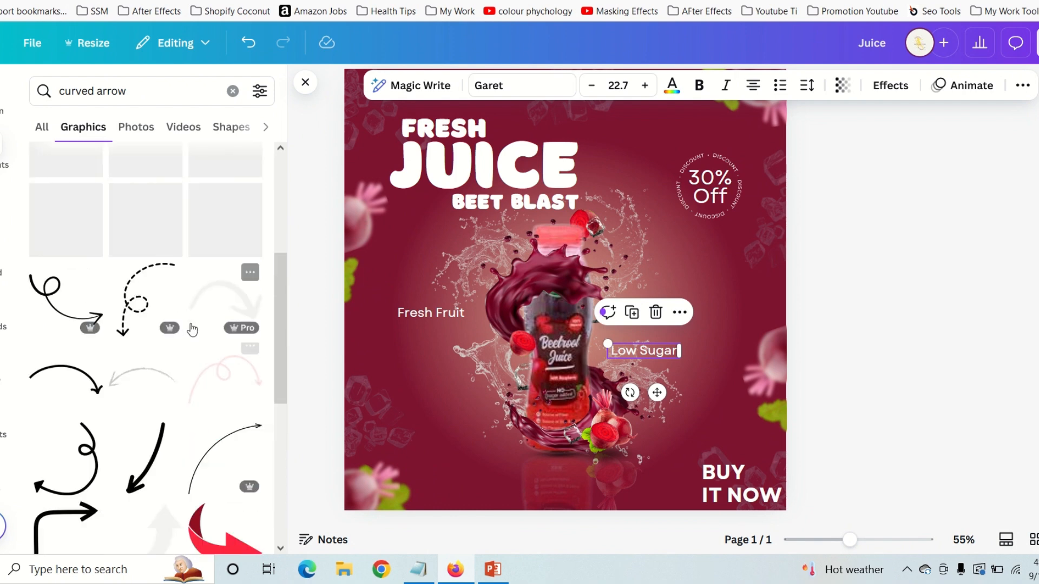
scroll(184, 336, "down", 5)
scroll(170, 350, "down", 5)
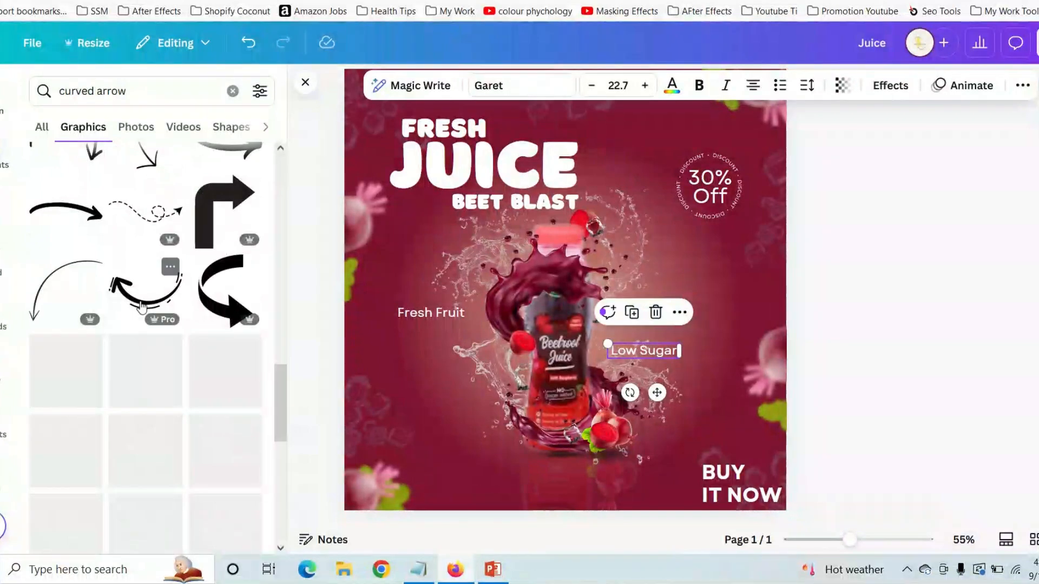
left_click(146, 292)
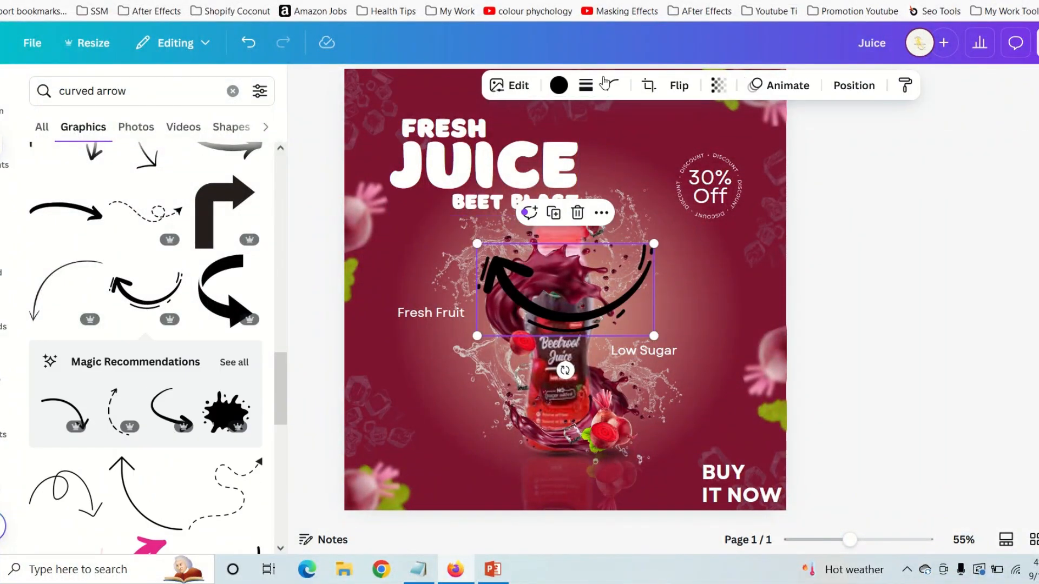
Step: Colour the curved arrow white, then shrink and rotate it above the Fresh Fruit text so it points at the bottle
left_click(559, 86)
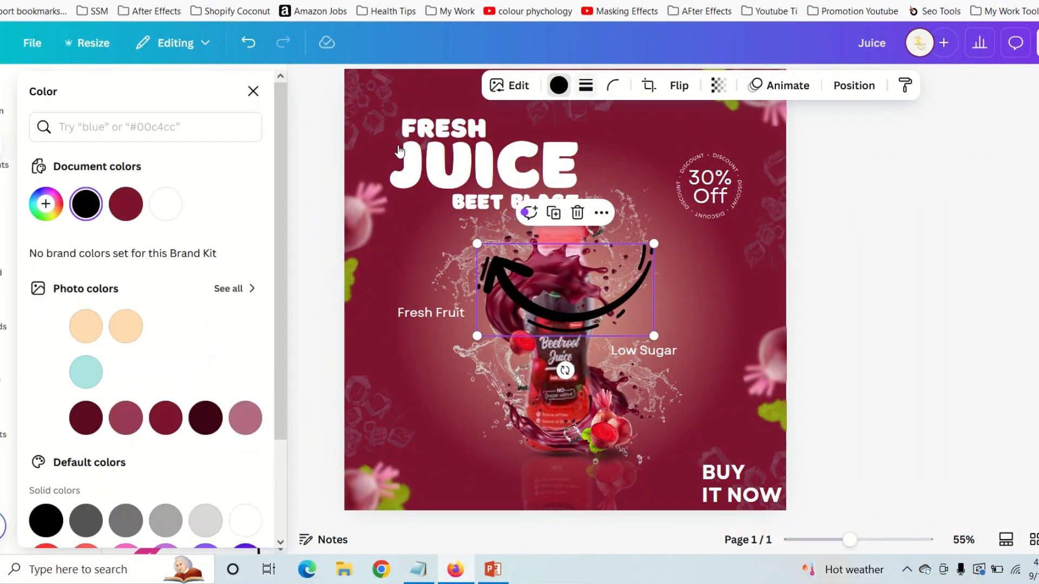
left_click(173, 206)
left_click_drag(588, 312, 539, 292)
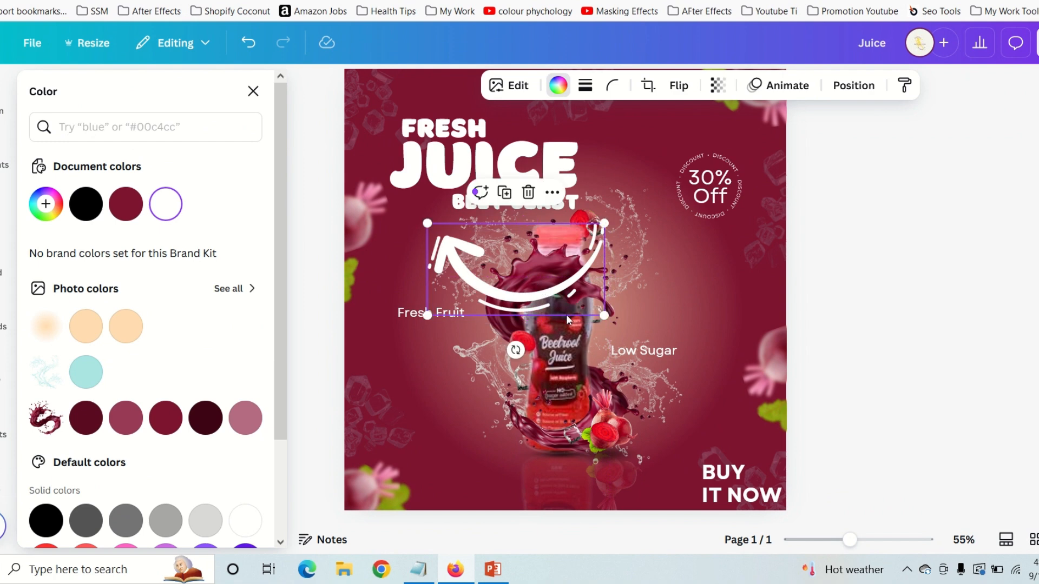
left_click_drag(515, 351, 467, 212)
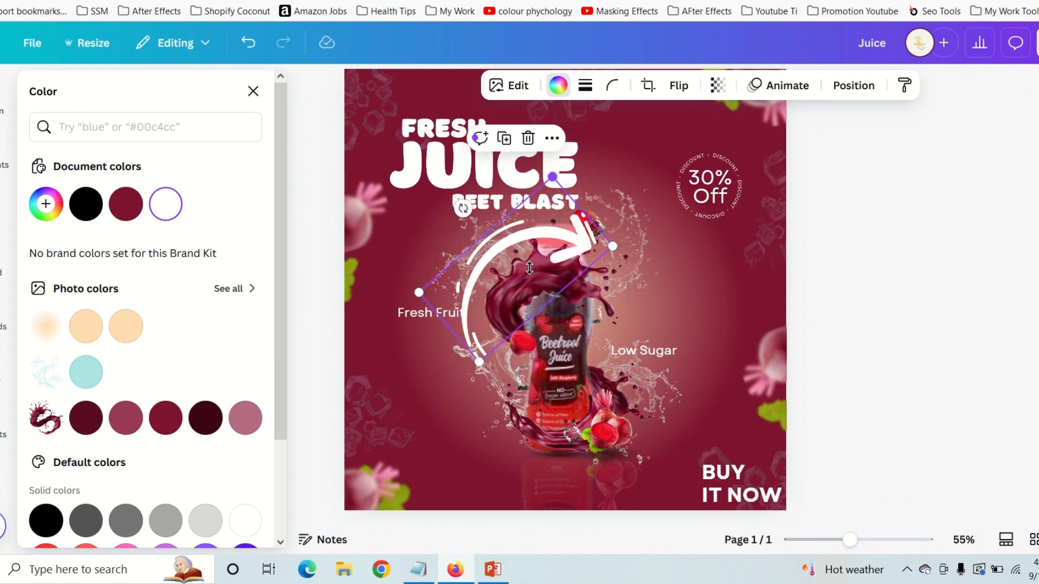
left_click_drag(530, 267, 458, 274)
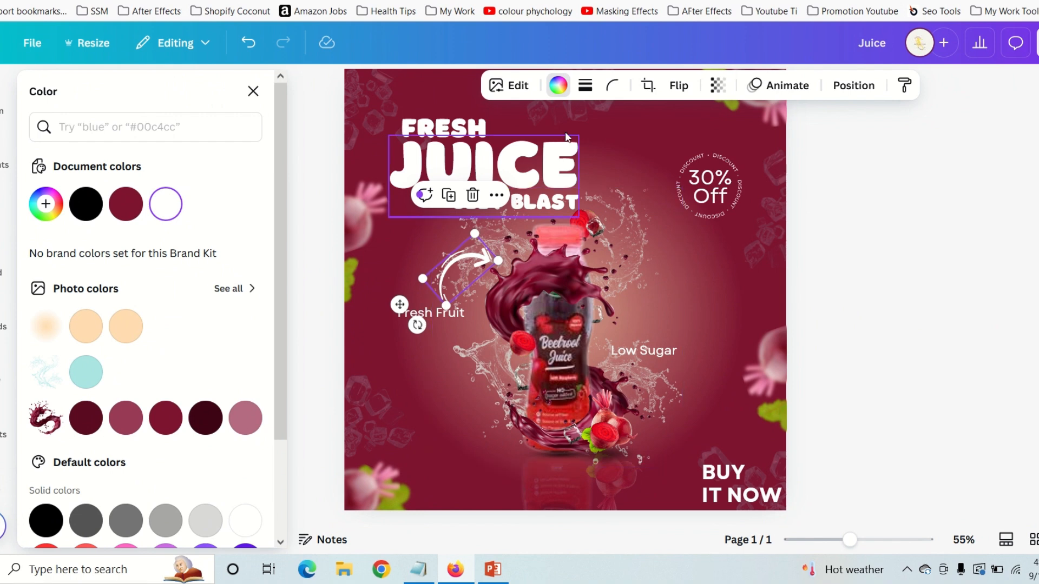
Step: Duplicate the white arrow above the Low Sugar text, flip it horizontally and rotate it to point at the bottle
left_click(450, 196)
left_click_drag(463, 297, 626, 325)
left_click(684, 91)
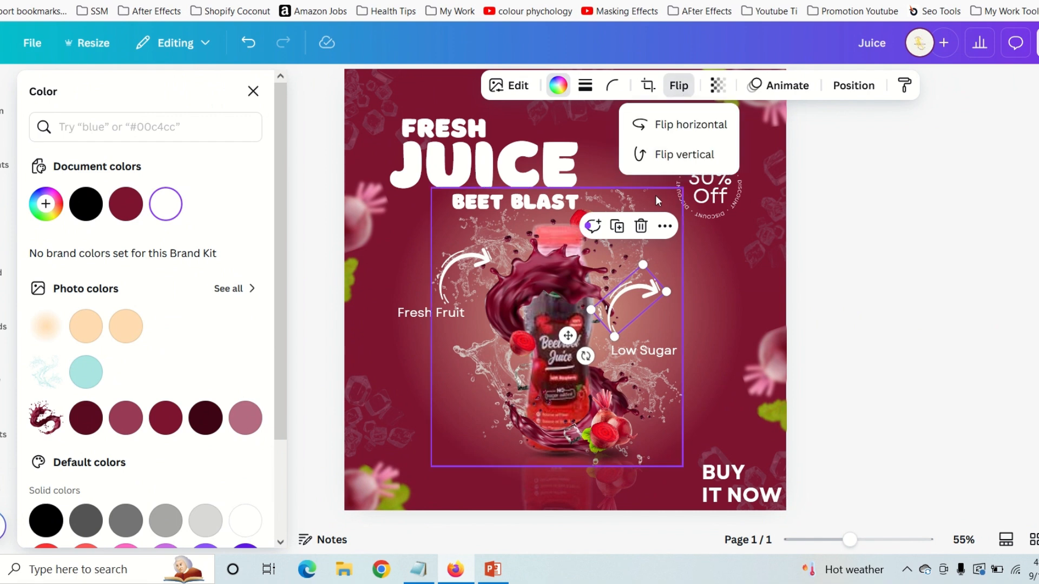
left_click(657, 123)
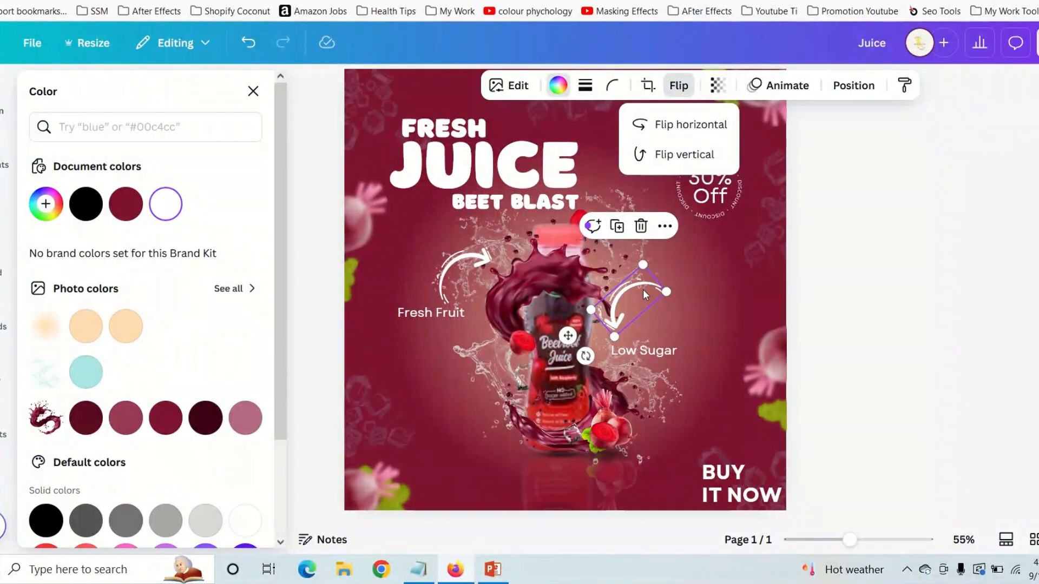
left_click_drag(585, 355, 597, 258)
left_click_drag(639, 304, 648, 305)
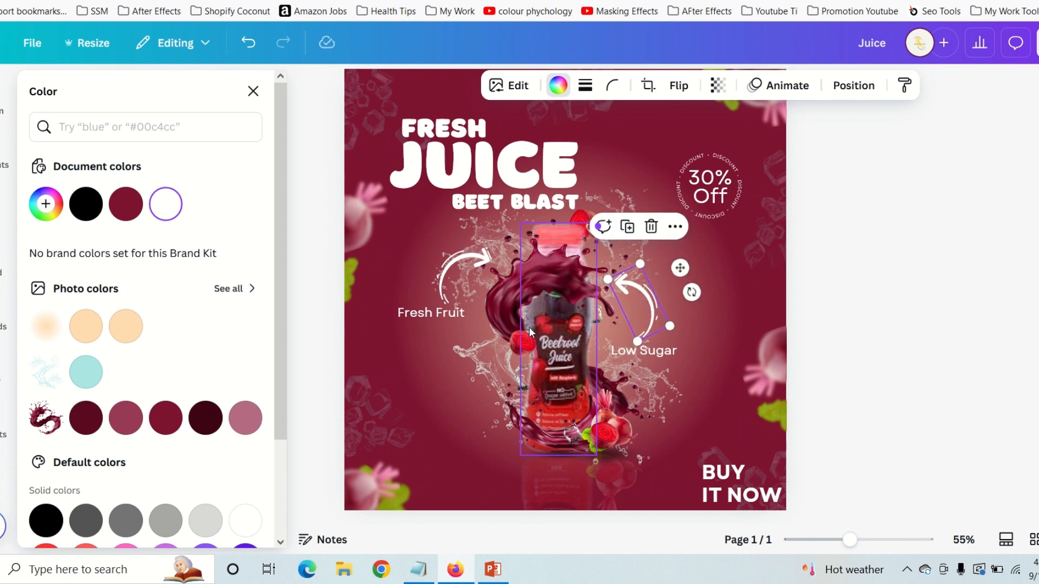
Step: Move both white arrows outward, away from the bottle, keeping each one next to its text
left_click(881, 278)
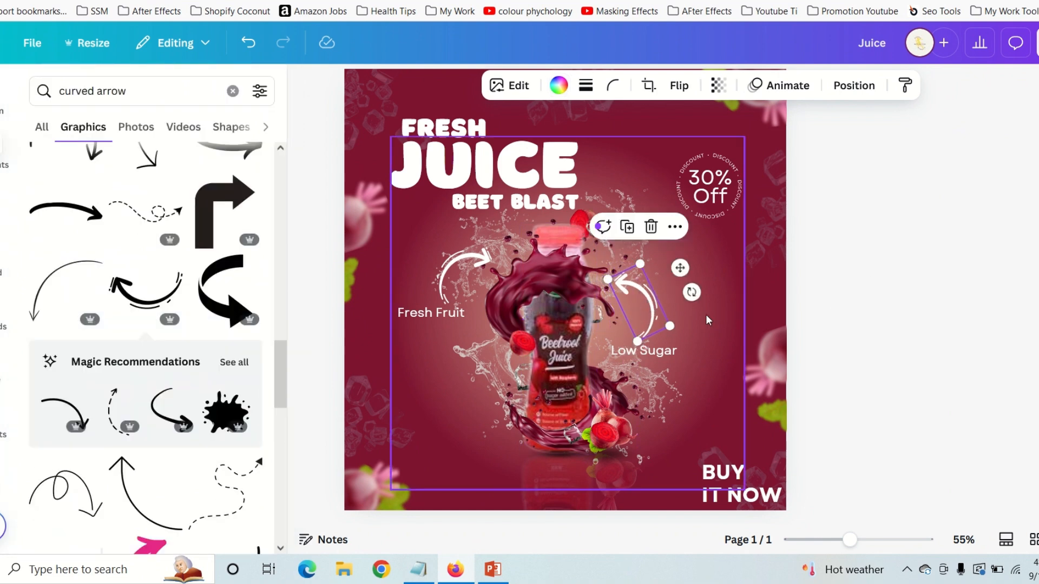
left_click_drag(652, 310, 663, 306)
left_click_drag(455, 280, 418, 277)
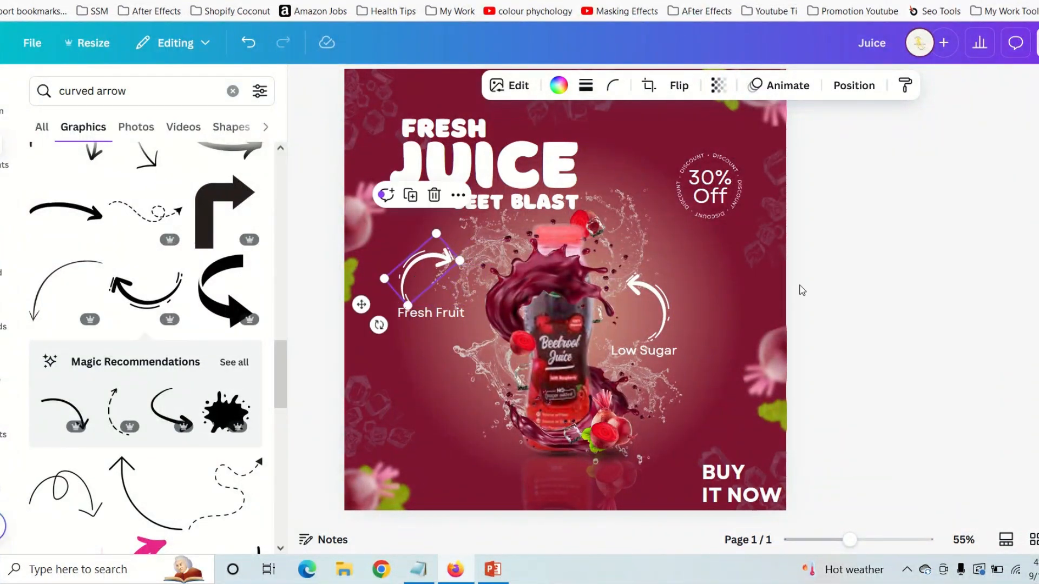
left_click_drag(653, 305, 672, 310)
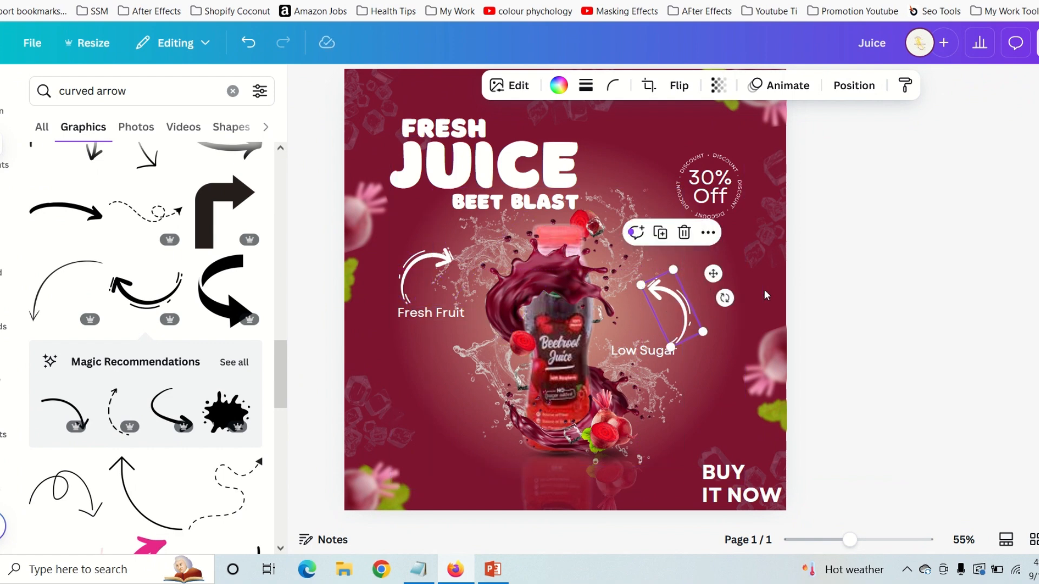
left_click(882, 255)
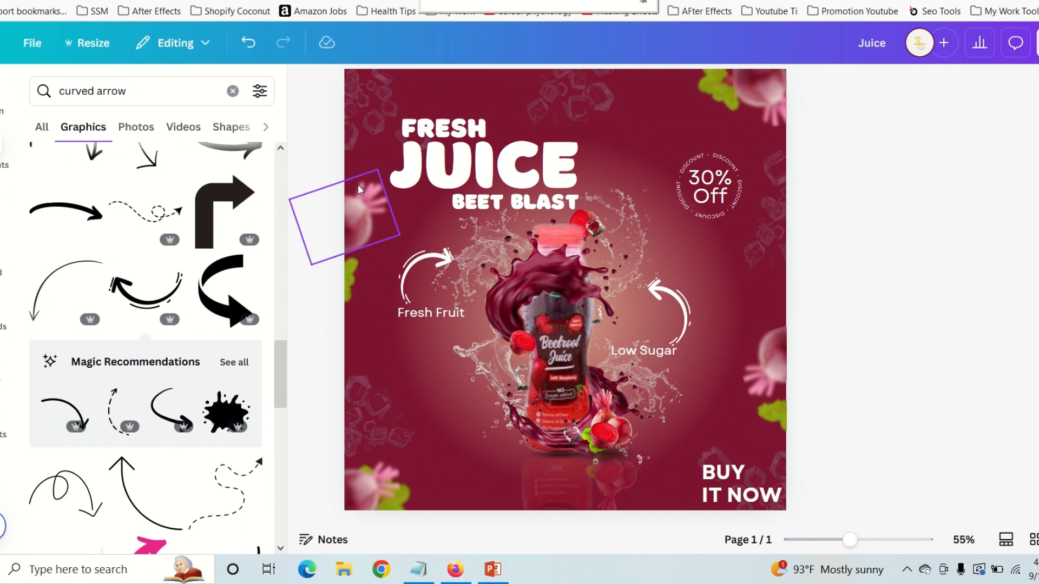
Step: Search the graphics for "Scribble" and insert the black accent made of three thick radiating strokes
left_click_drag(143, 97, 71, 99)
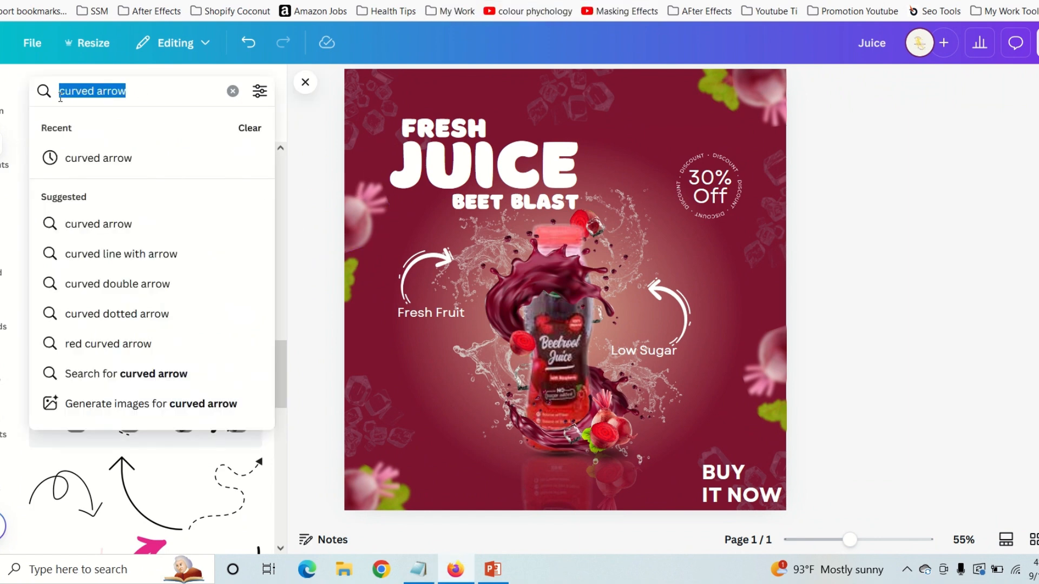
type("scrible")
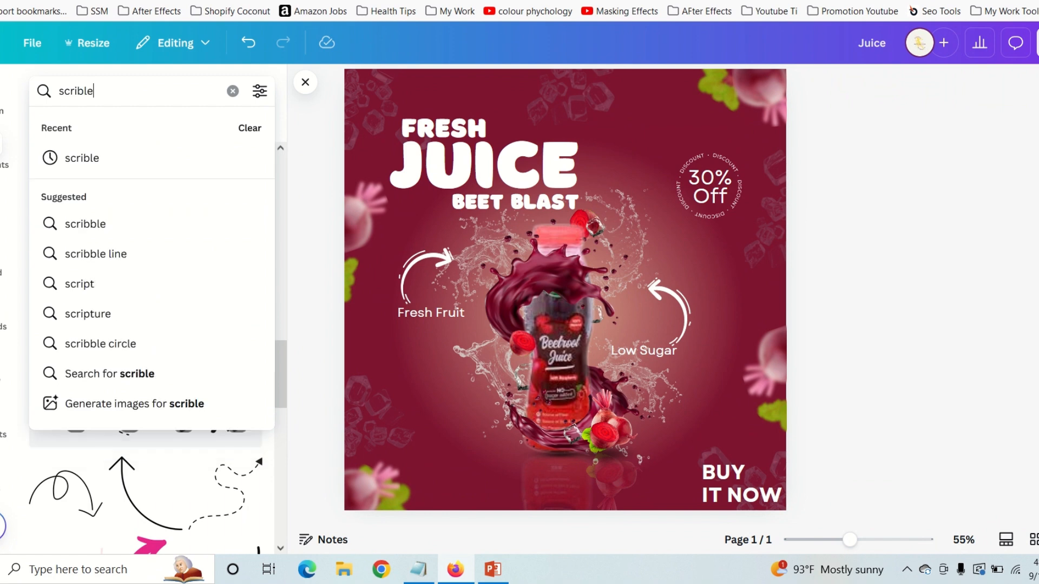
key("Return")
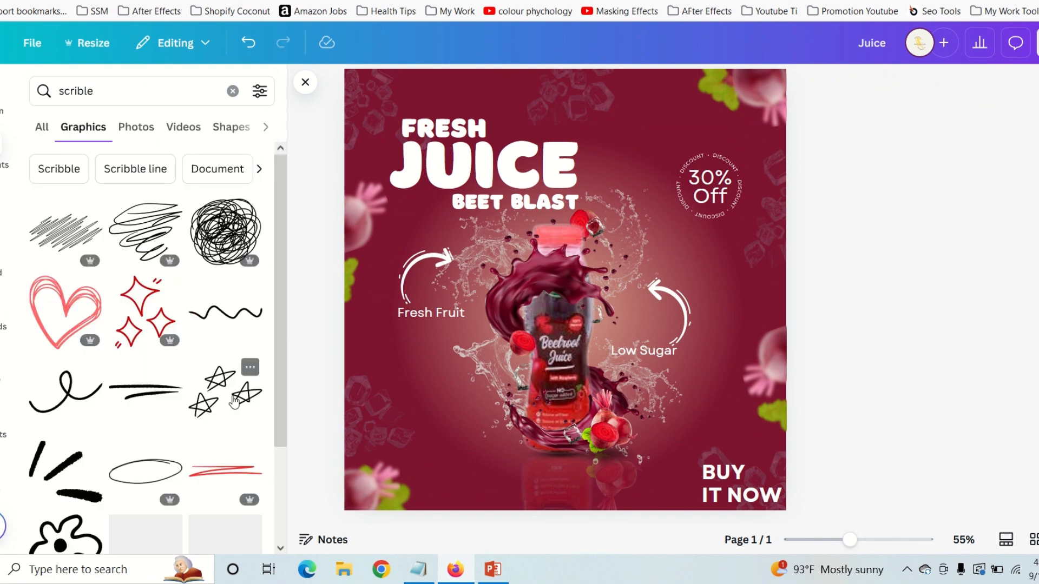
left_click(54, 169)
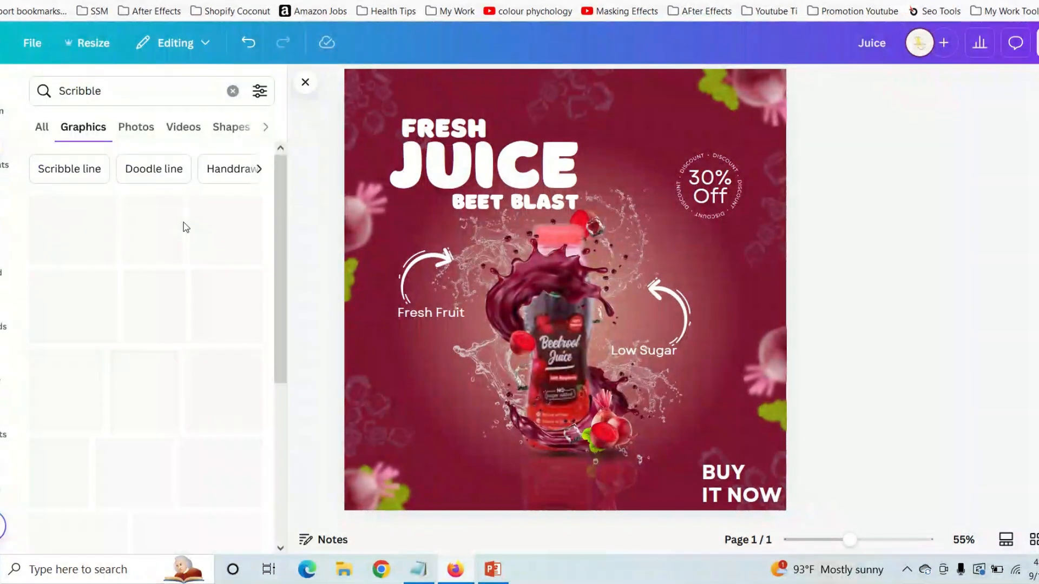
scroll(225, 294, "down", 4)
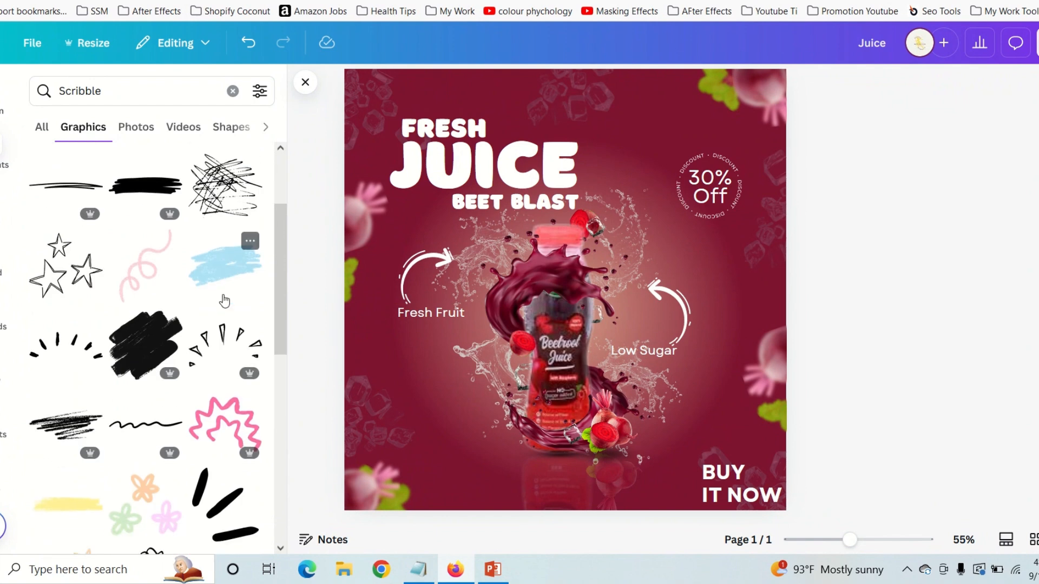
left_click(212, 448)
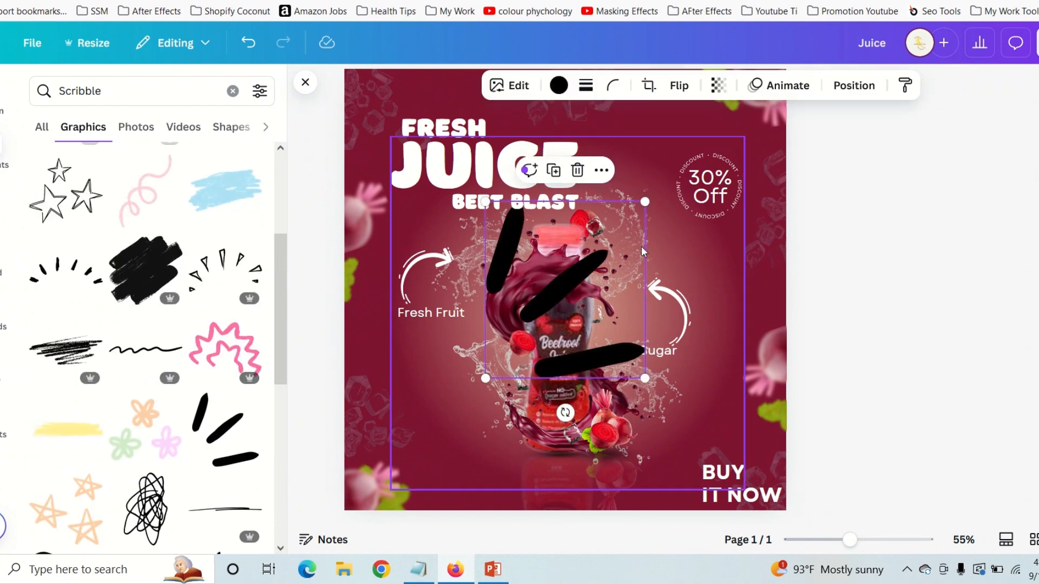
Step: Shrink the three-stroke accent and place it at the upper-right corner of the word JUICE
left_click_drag(480, 201, 591, 319)
left_click_drag(629, 355, 621, 145)
scroll(849, 336, "up", 2)
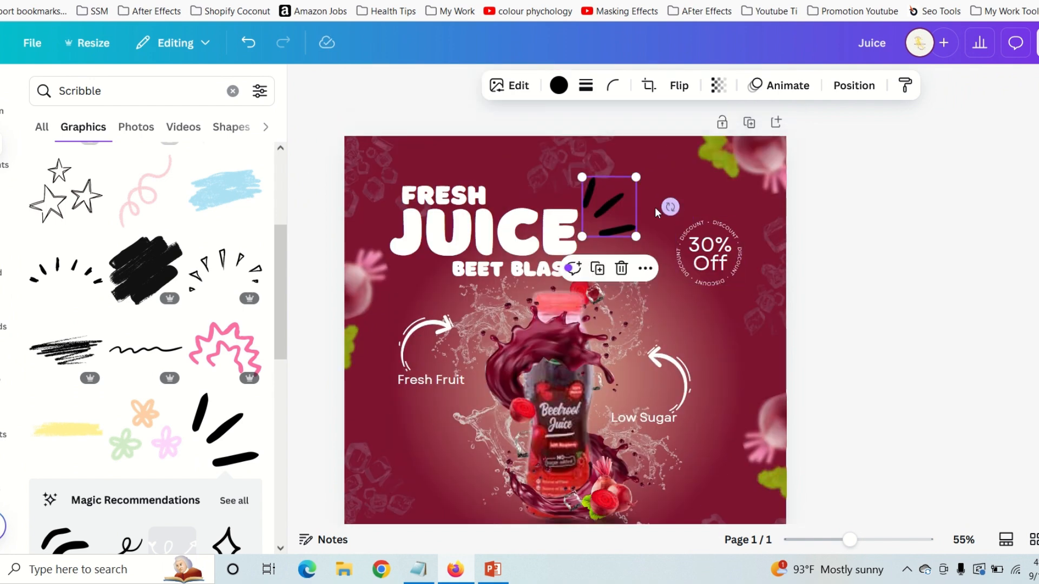
left_click_drag(619, 232, 613, 218)
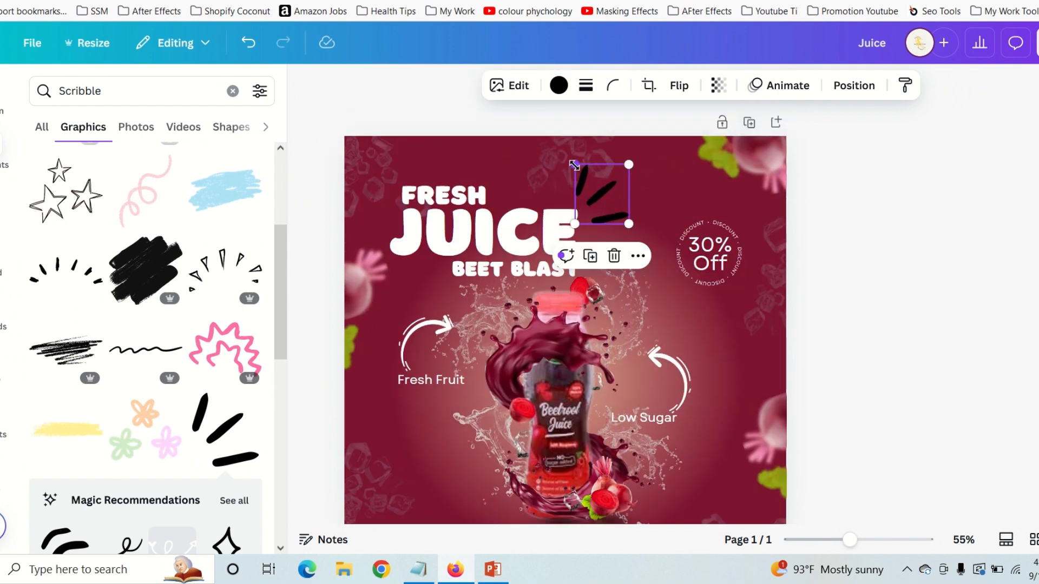
mouse_move(574, 165)
left_mouse_down()
mouse_move(600, 200)
mouse_move(595, 192)
left_mouse_up()
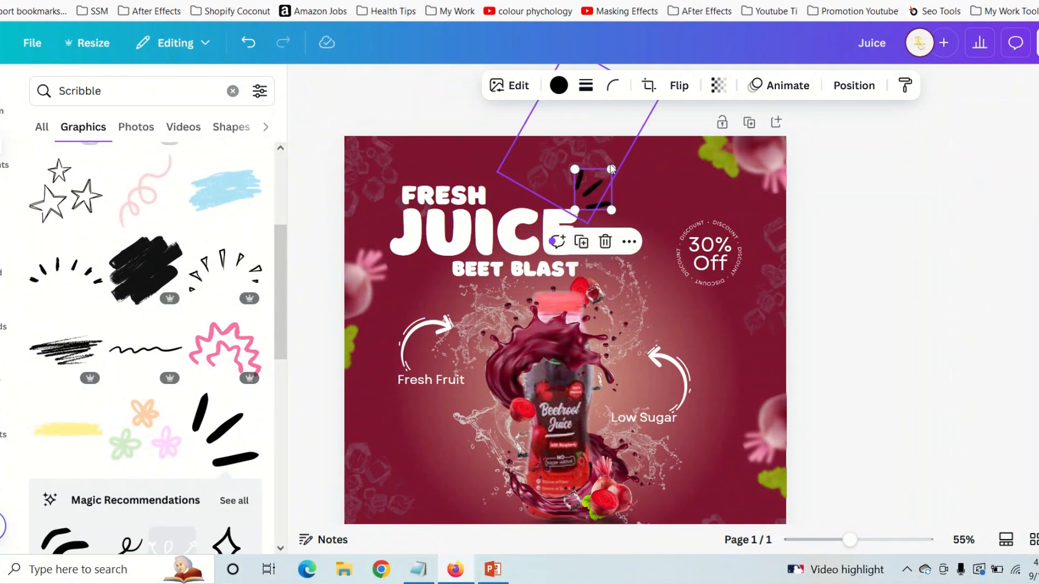
left_click_drag(585, 195, 586, 199)
Step: Recolor the three-stroke accent beside the word JUICE from the document colors to white
left_click(557, 86)
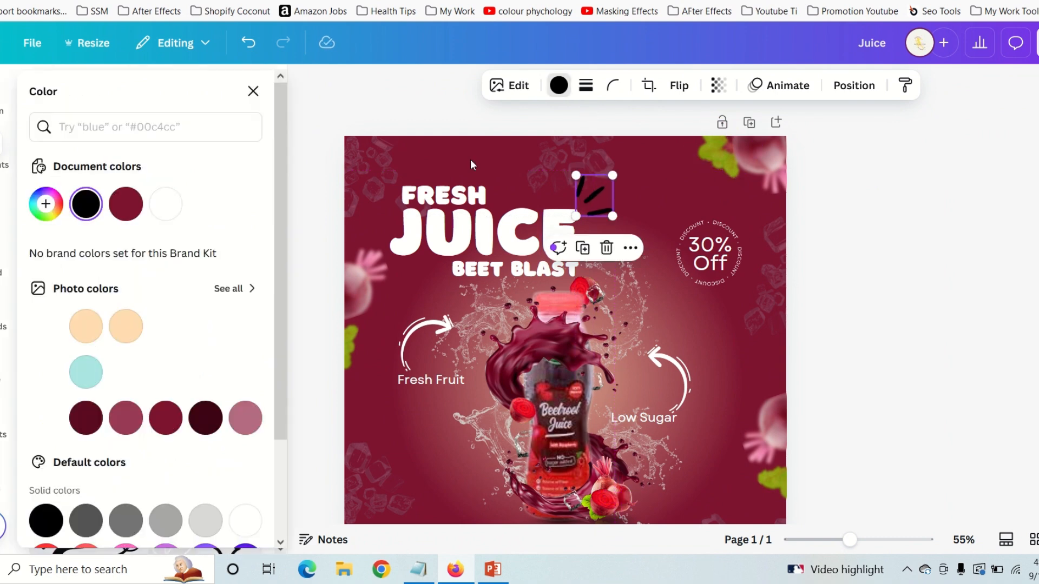
left_click(166, 204)
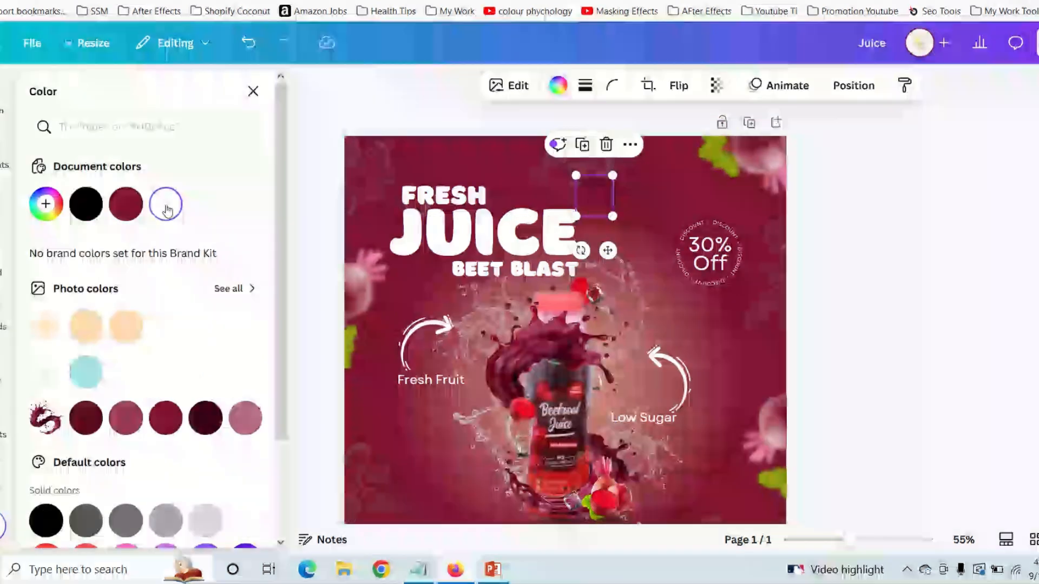
left_click(909, 211)
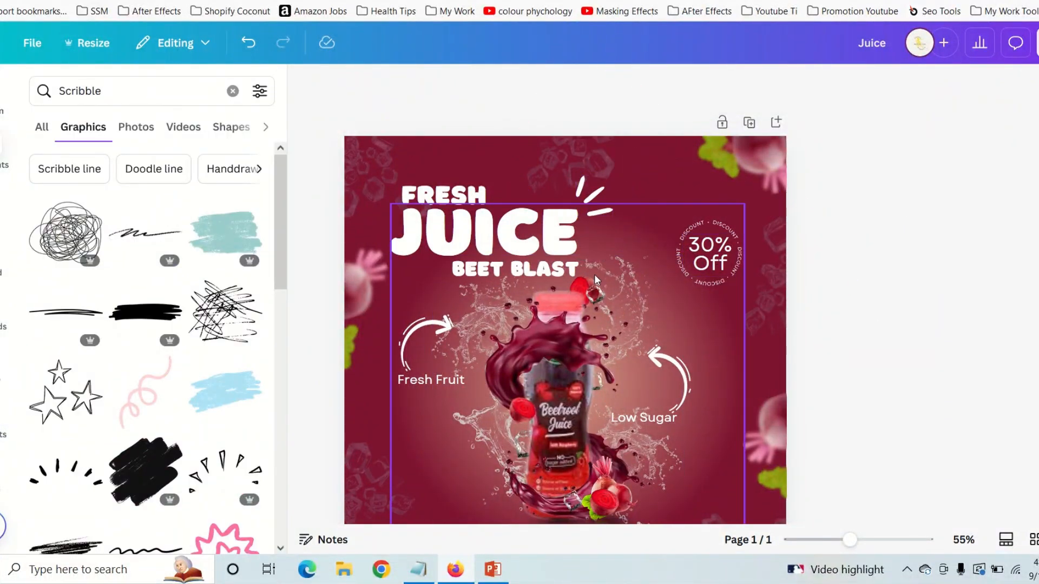
scroll(594, 274, "down", 2)
scroll(543, 280, "up", 2)
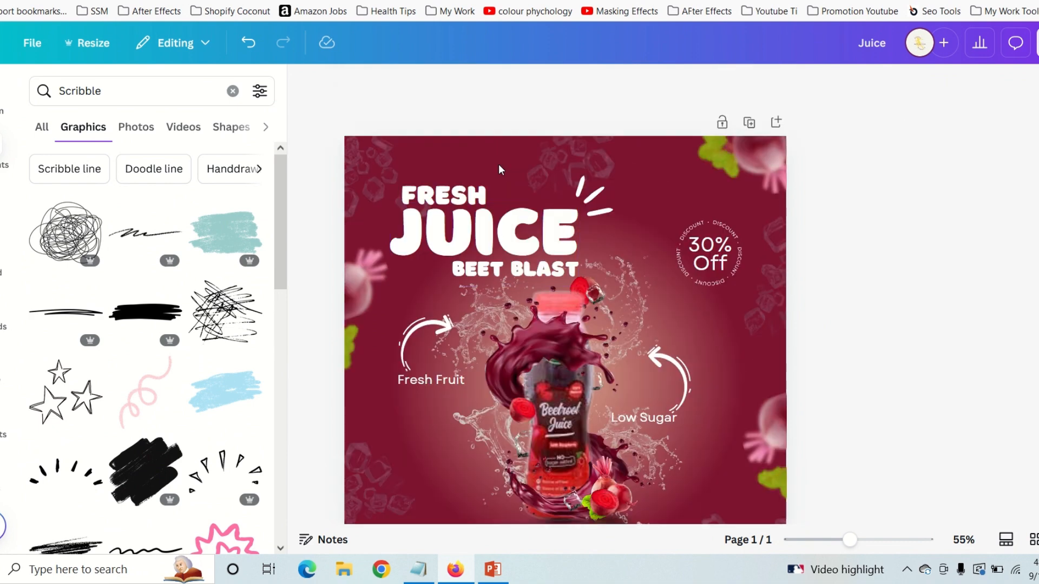
mouse_move(501, 1)
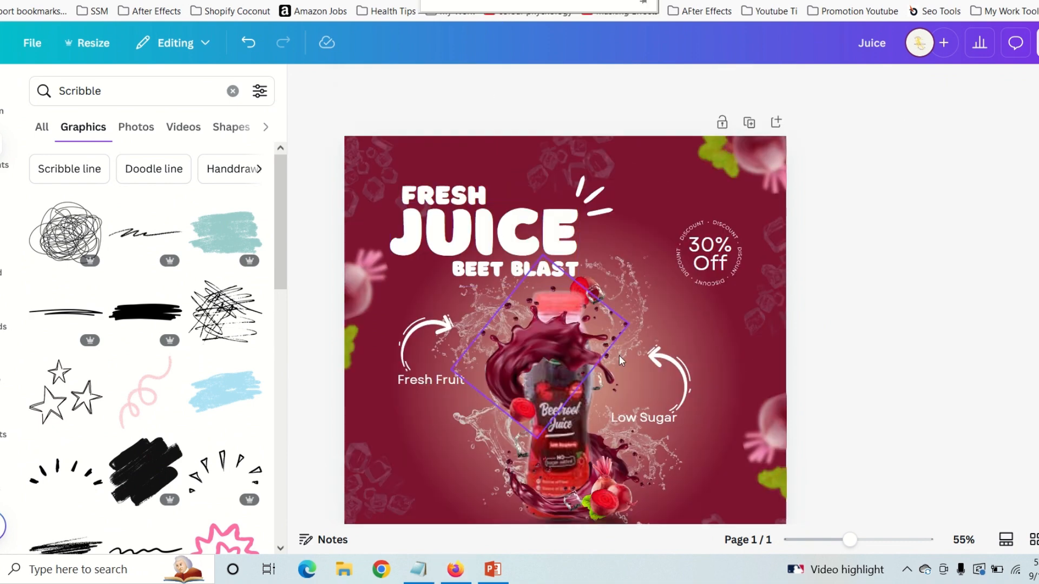
Step: Duplicate the small ice cube beside the bottle's label and move the copy up between the headline and the 30% Off badge
left_click(536, 440)
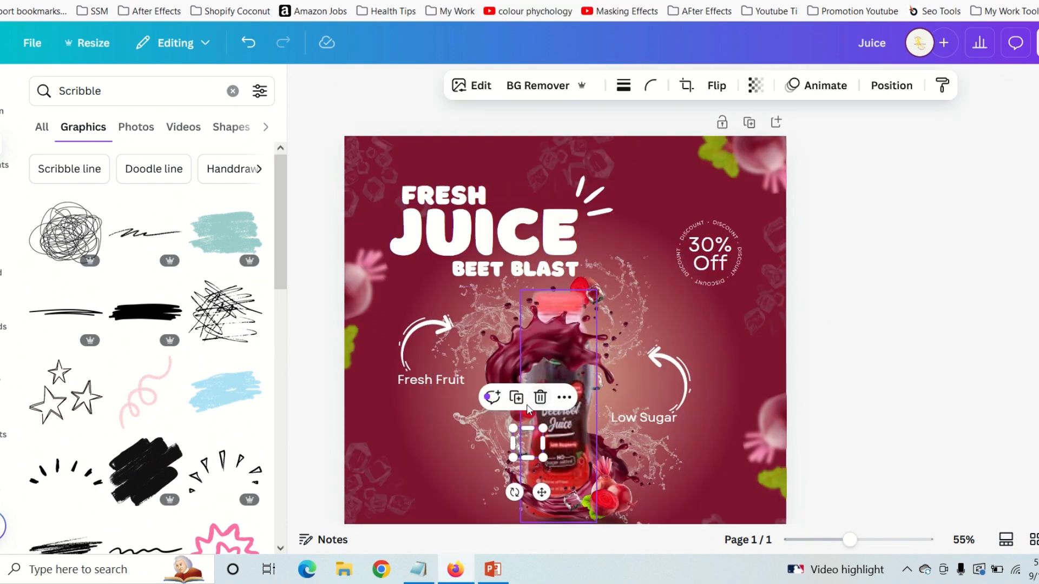
left_click(517, 398)
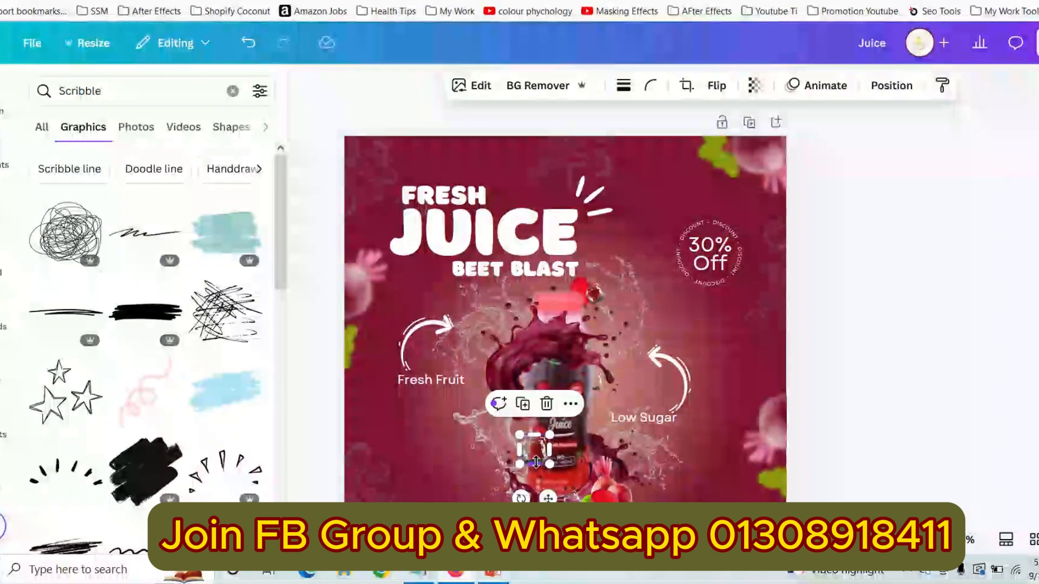
left_click_drag(536, 462, 666, 189)
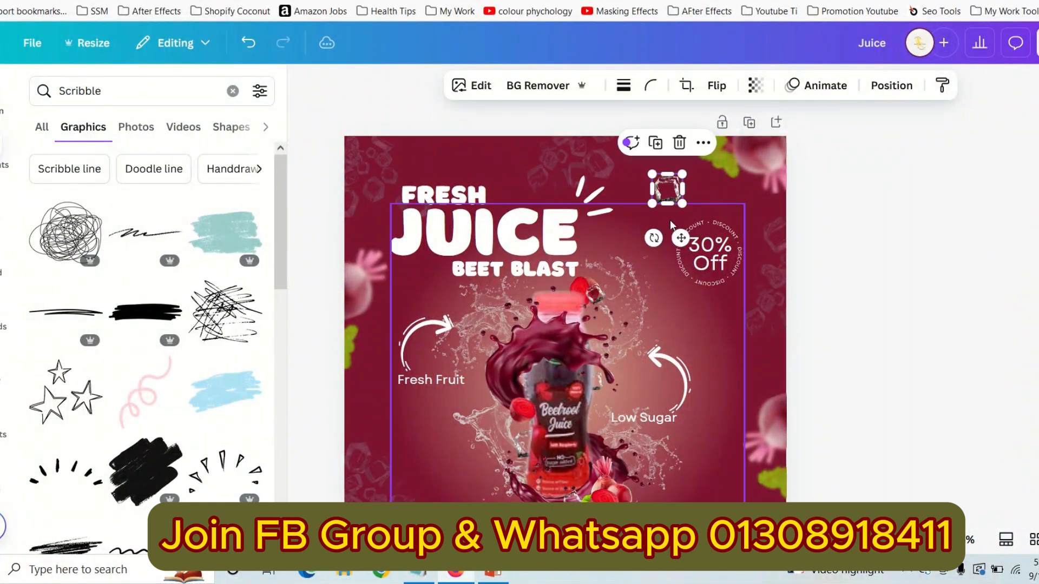
Step: Lower the transparency value of the ice cube copy so that it fades into the dark red background
left_click(757, 86)
left_click_drag(790, 158, 716, 165)
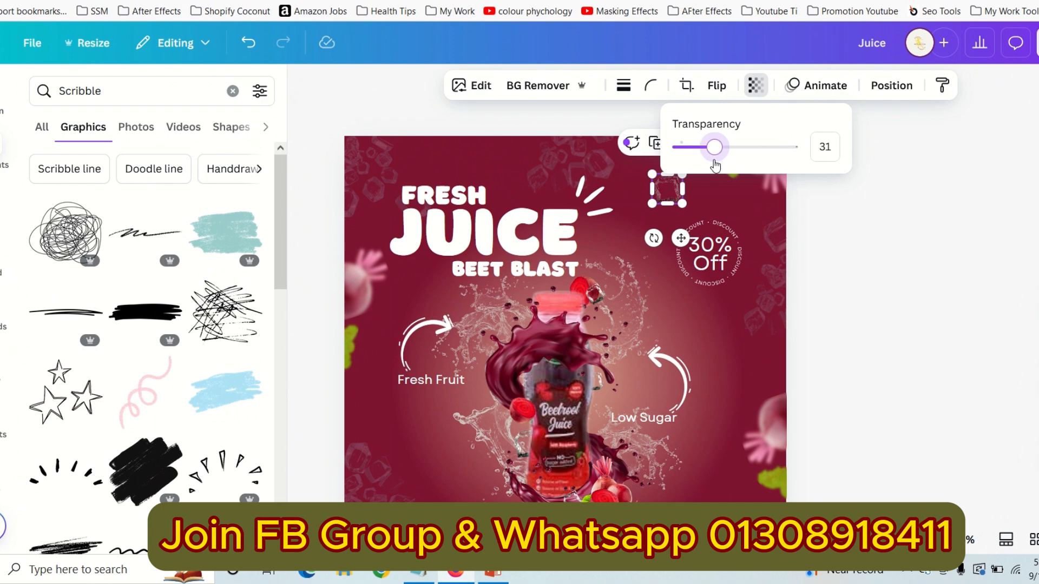
left_click(821, 150)
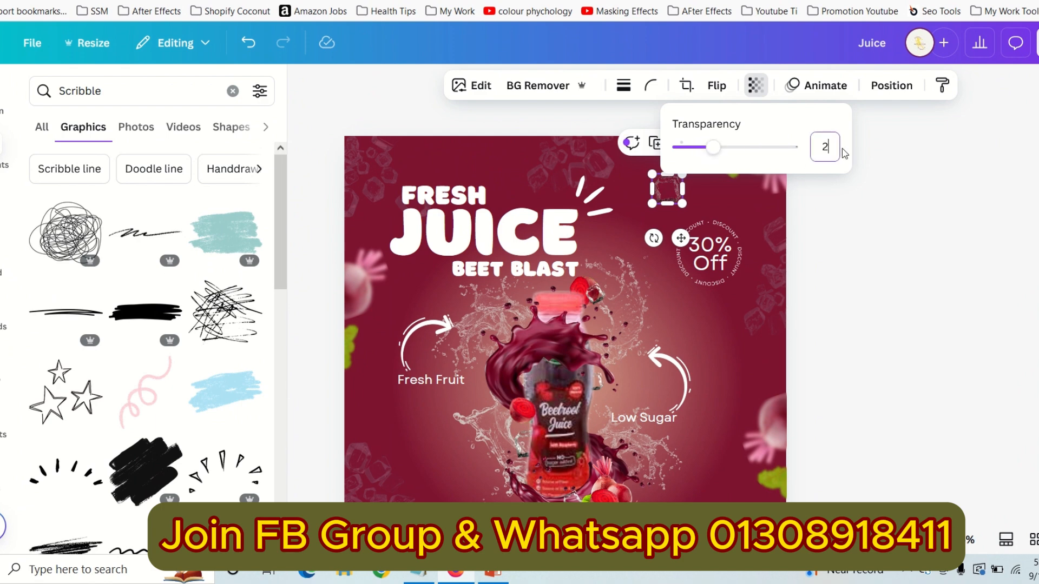
left_click(848, 226)
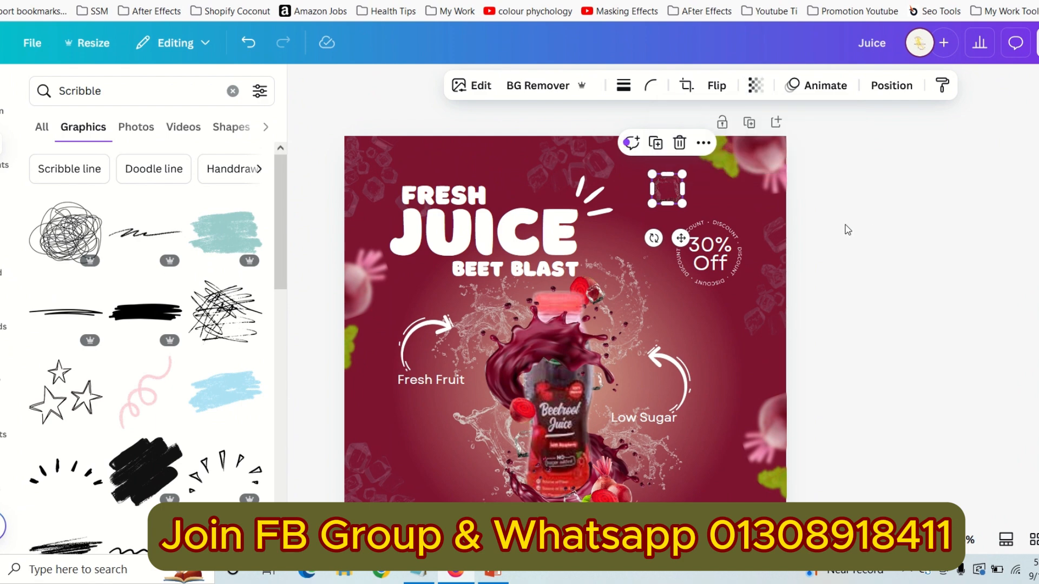
Step: Move the faded ice cube copy directly above the 30% Off badge and check the whole layout
left_click_drag(667, 188, 703, 179)
scroll(539, 421, "down", 2)
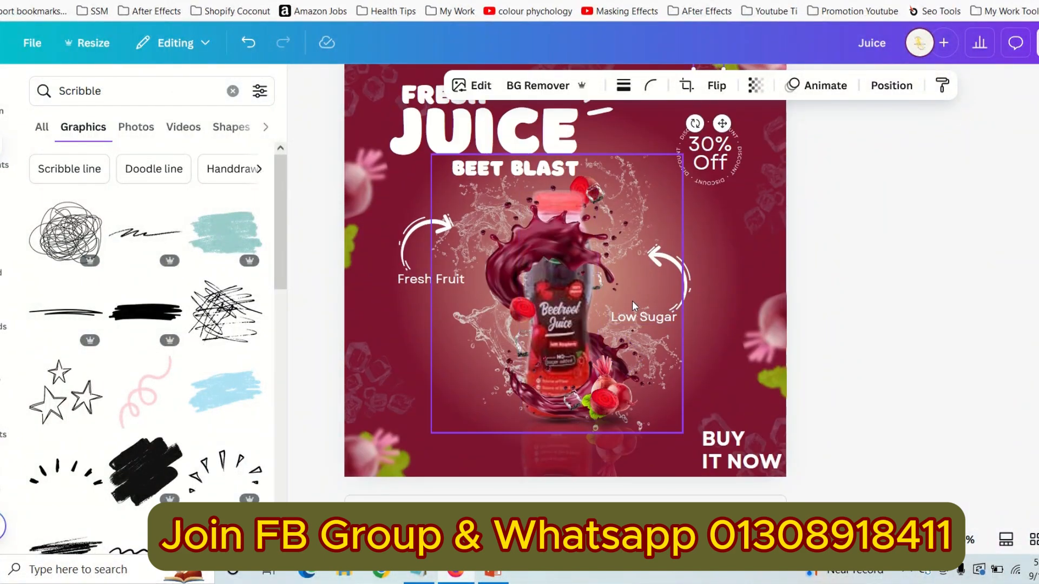
scroll(600, 313, "up", 2)
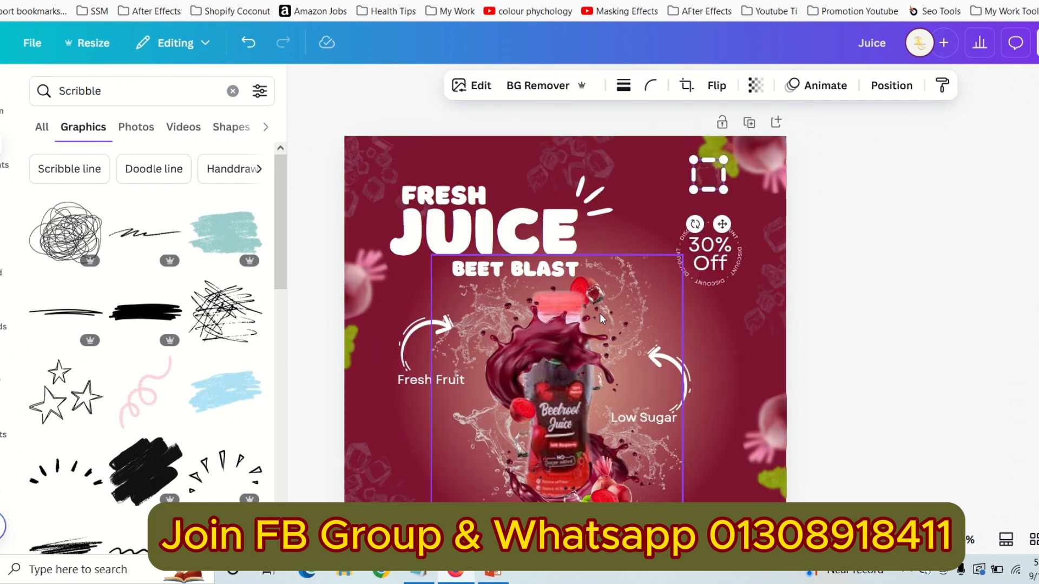